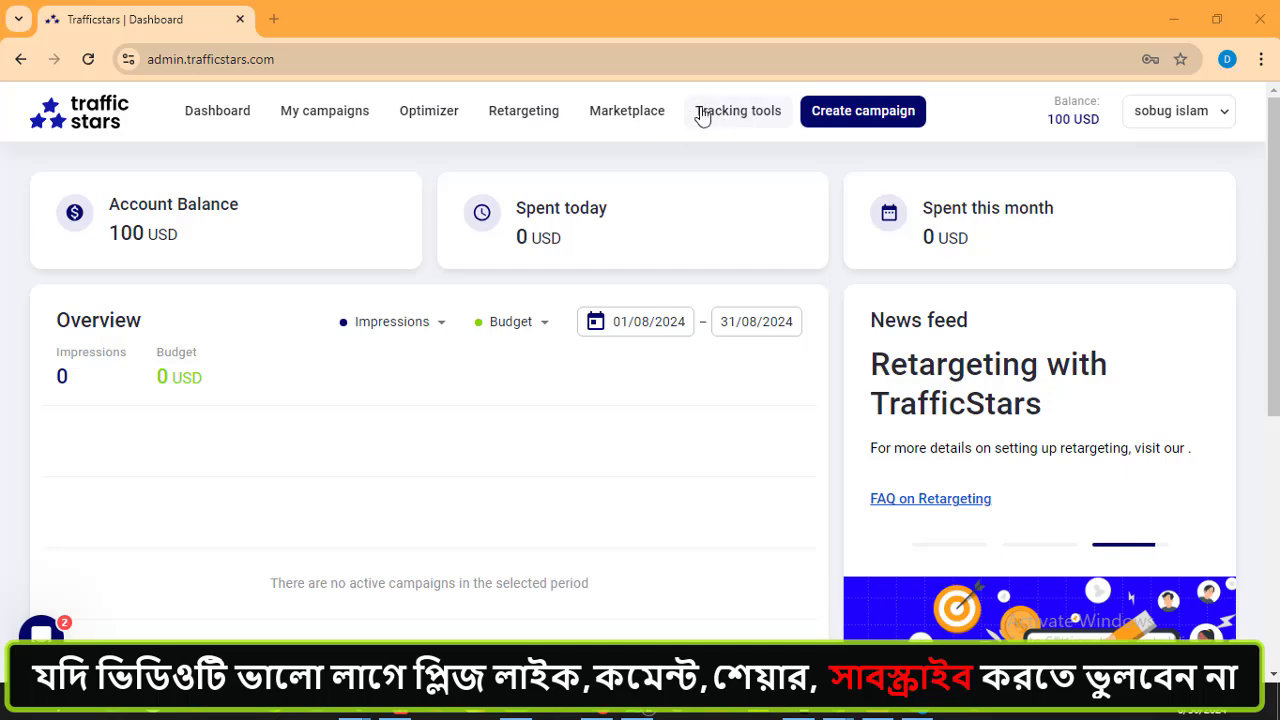
- Open the TrafficStars tracking tools and start editing the postback name in the S2S tracking form's Customize section
click(727, 114)
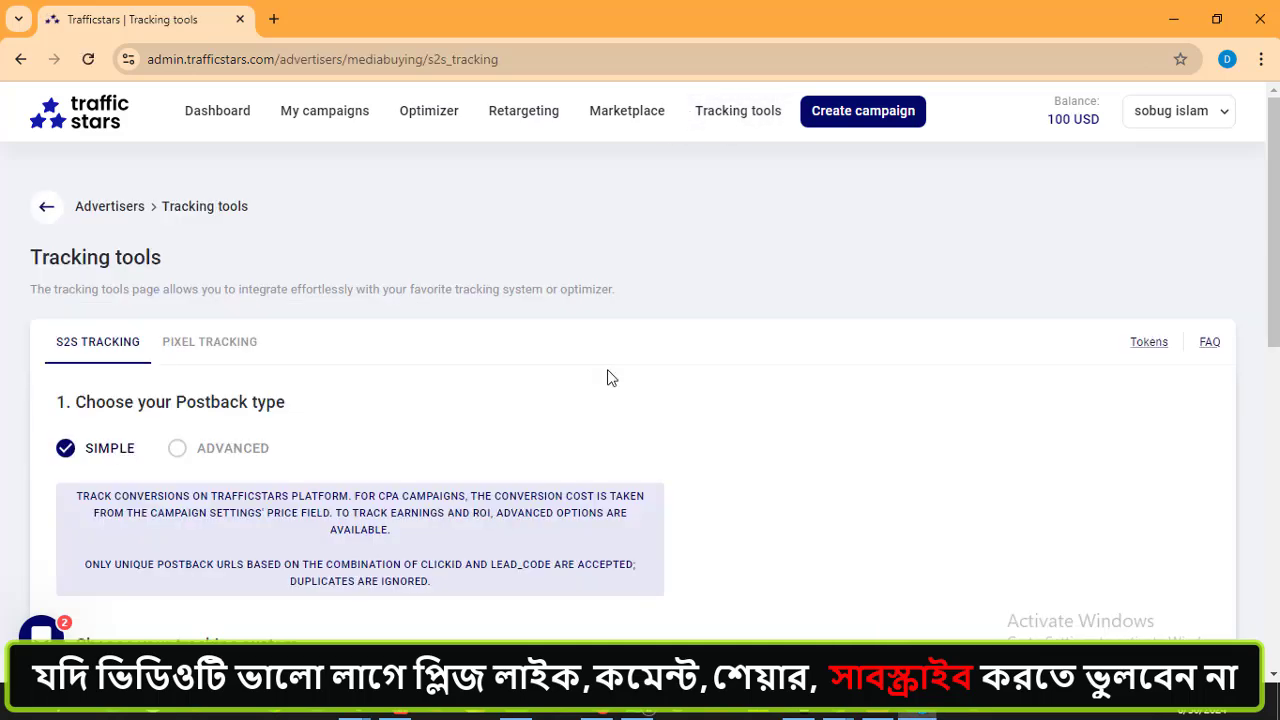
scroll(610, 378, down, 3)
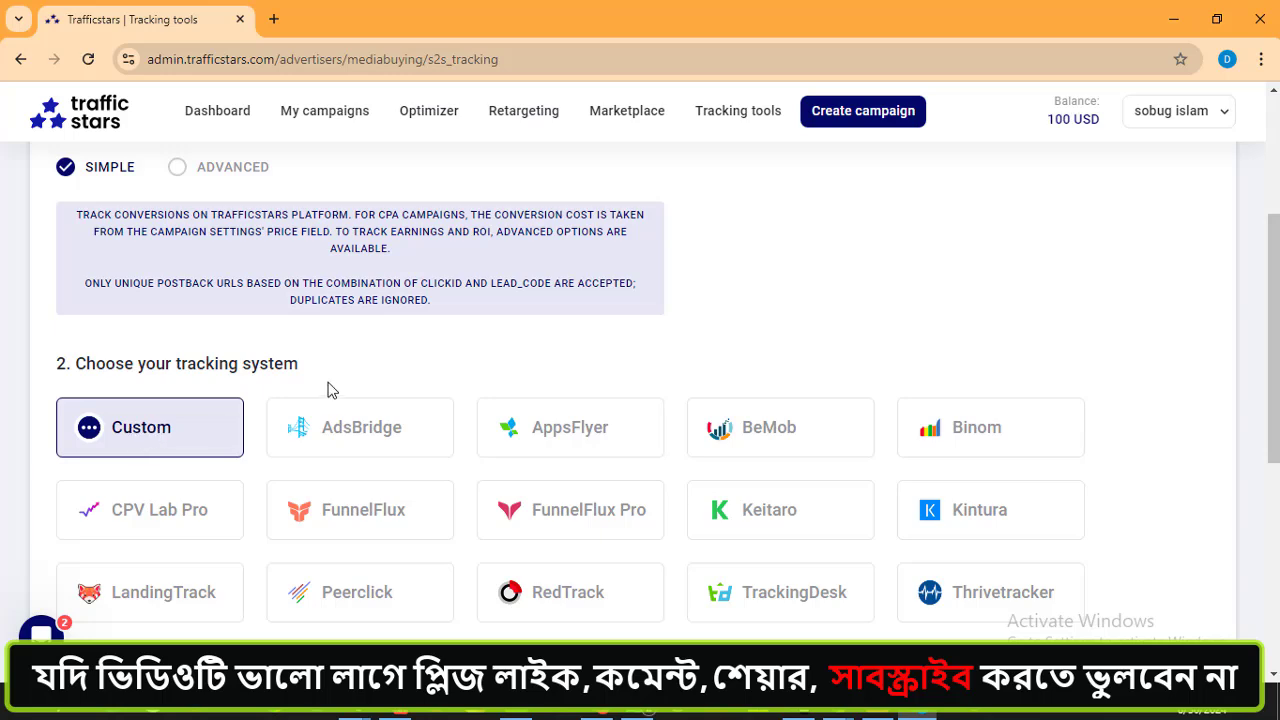
scroll(328, 390, down, 5)
click(120, 346)
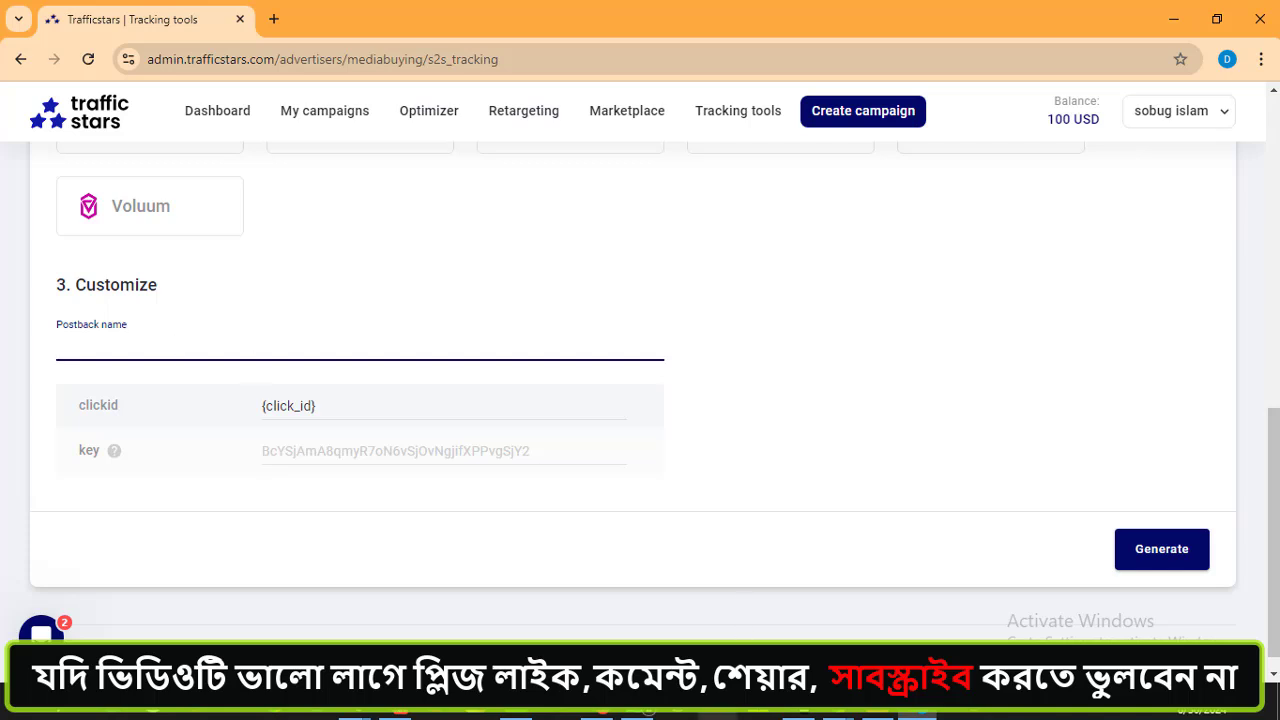
- Switch to the browser window with the C3PA offer and review its payout, weekly conversion rate, tracking link and allowed traffic sources
mouse_move(803, 704)
click(803, 664)
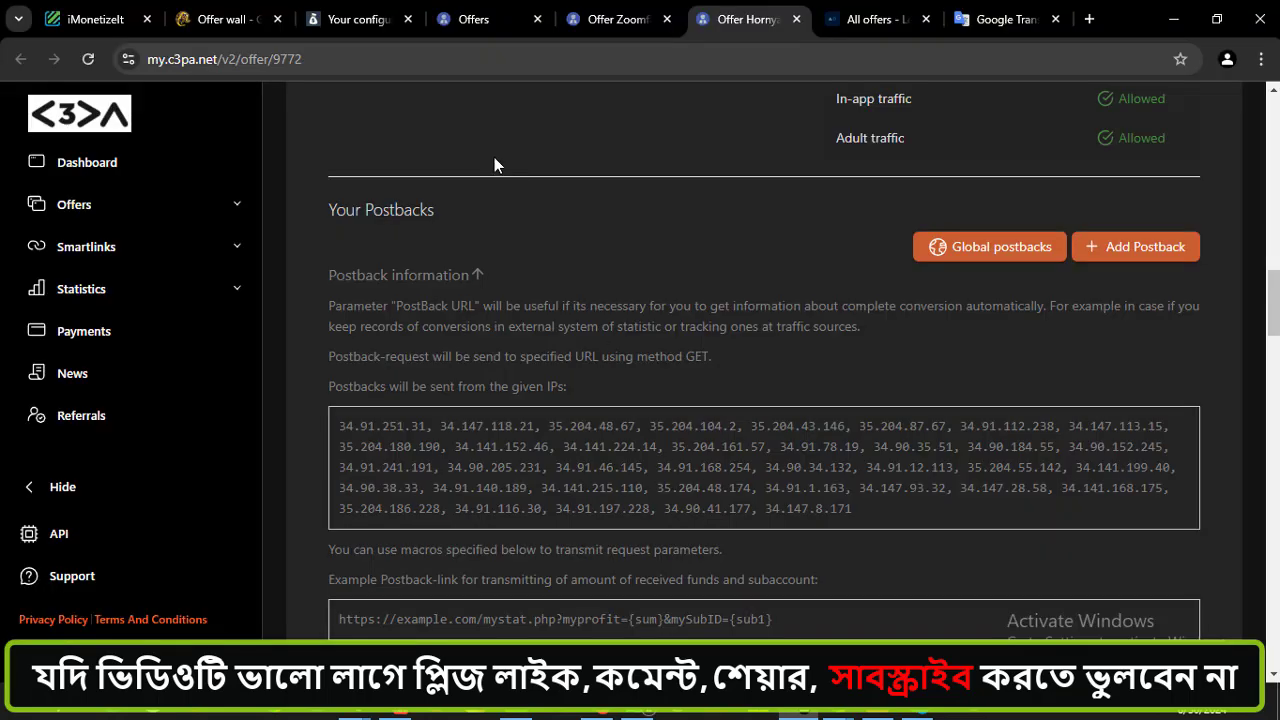
scroll(509, 318, up, 16)
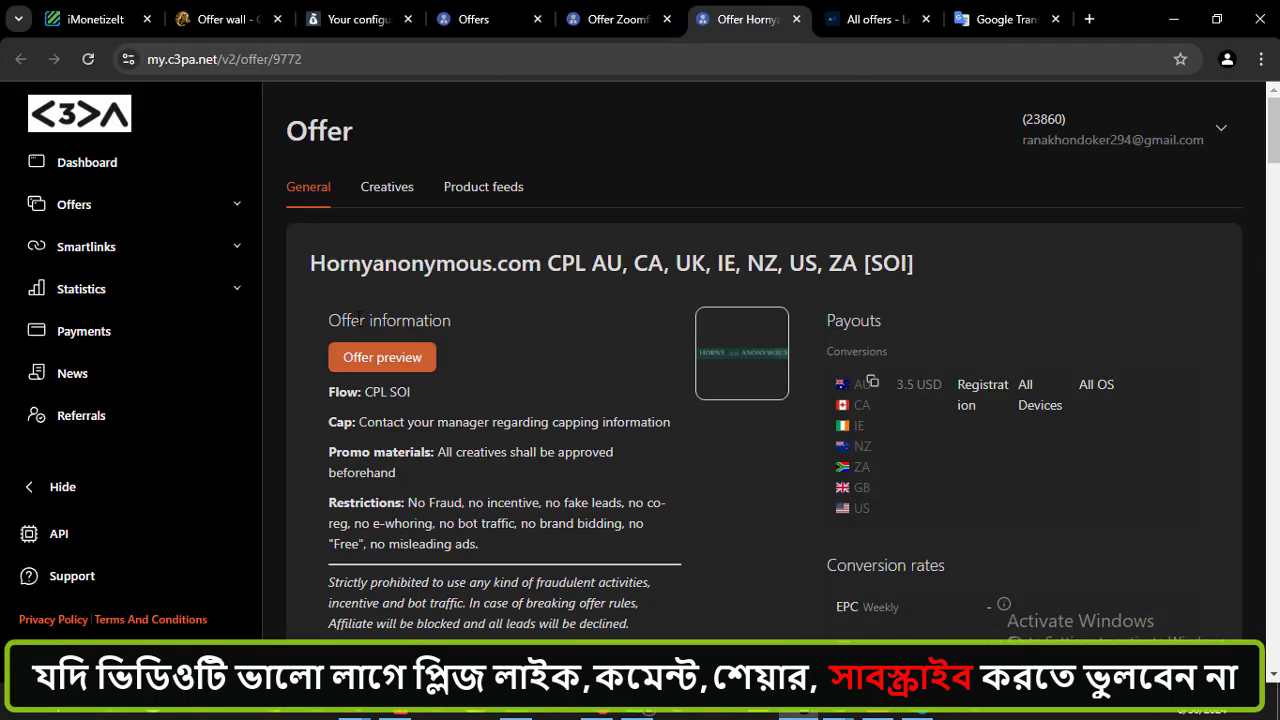
scroll(490, 420, down, 2)
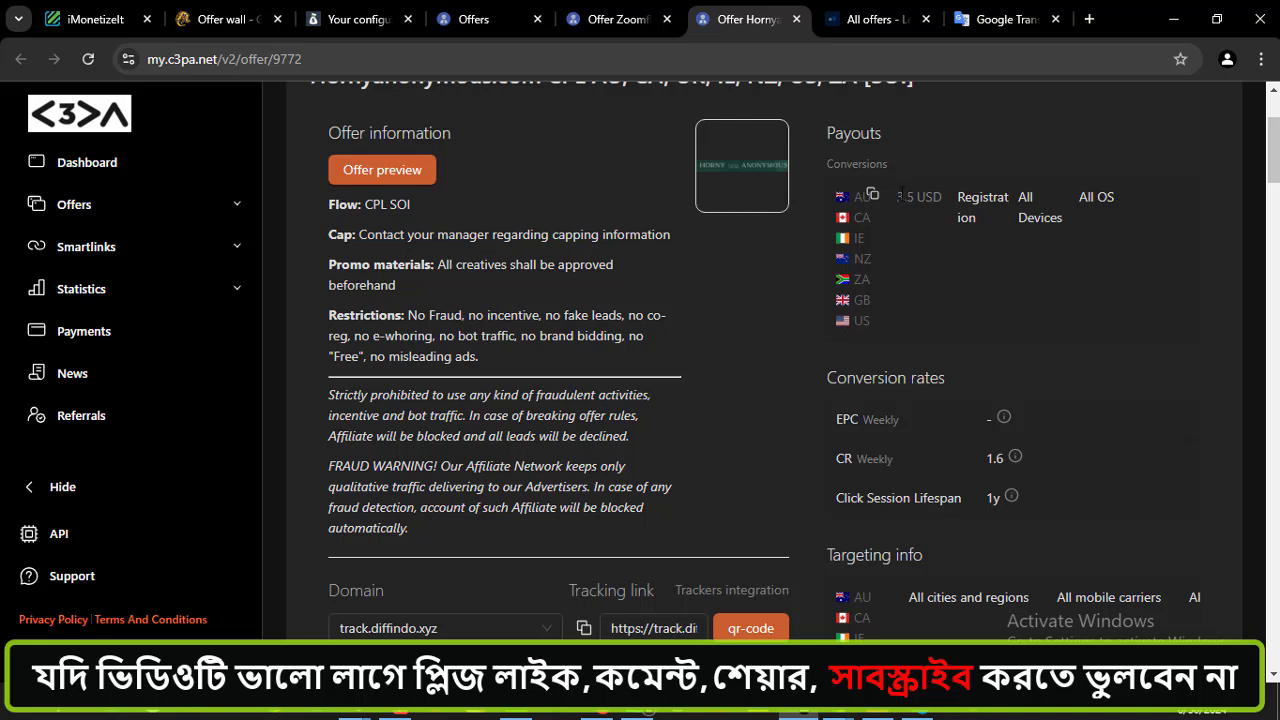
drag(897, 197, 942, 197)
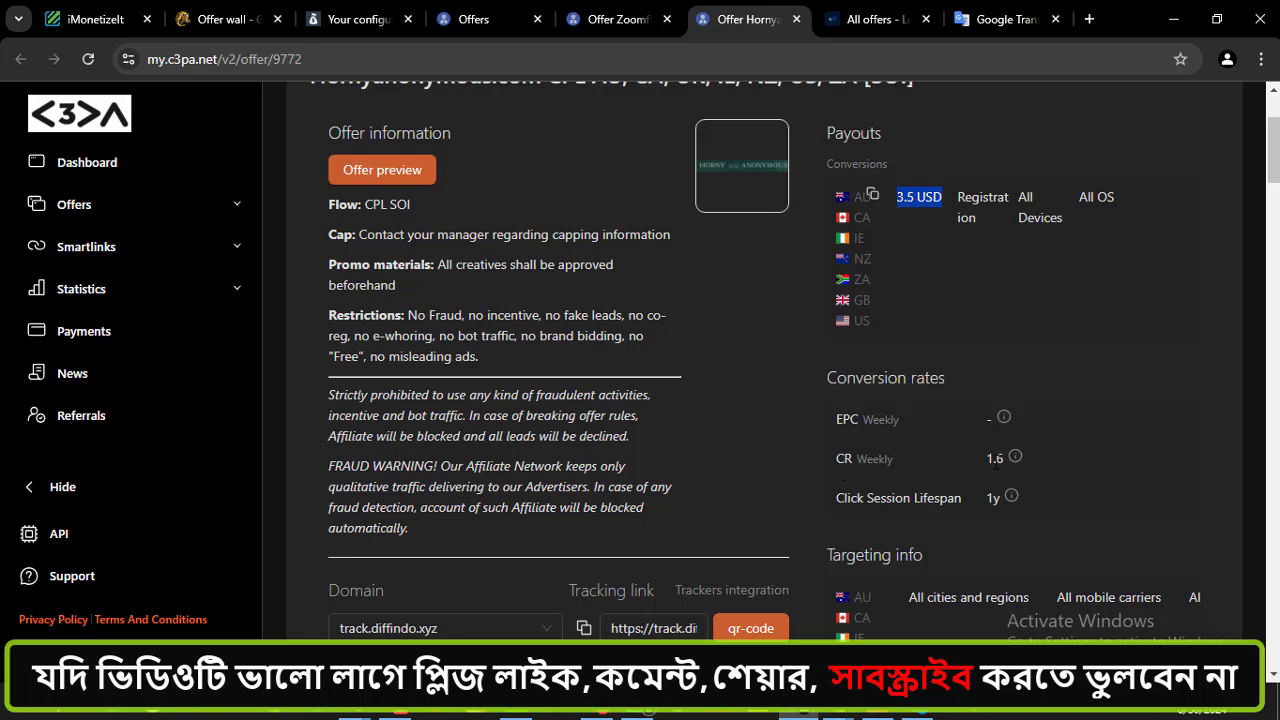
drag(987, 460, 1024, 460)
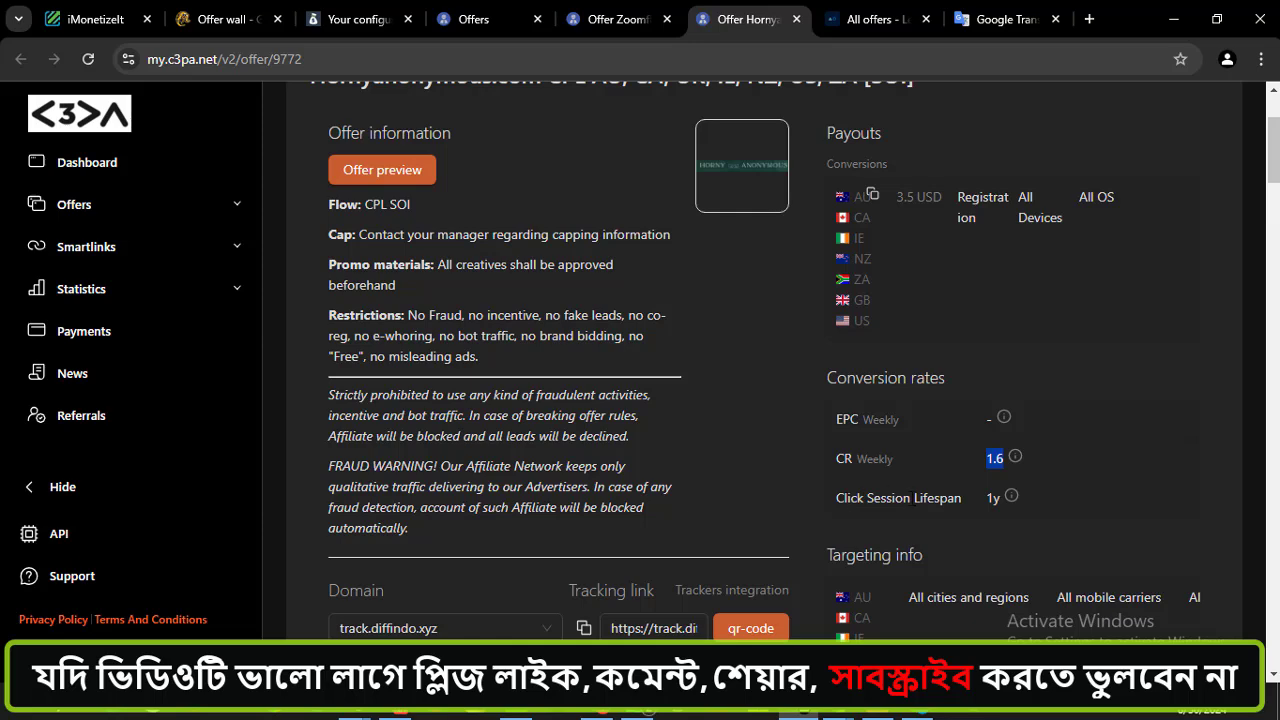
scroll(983, 302, down, 1)
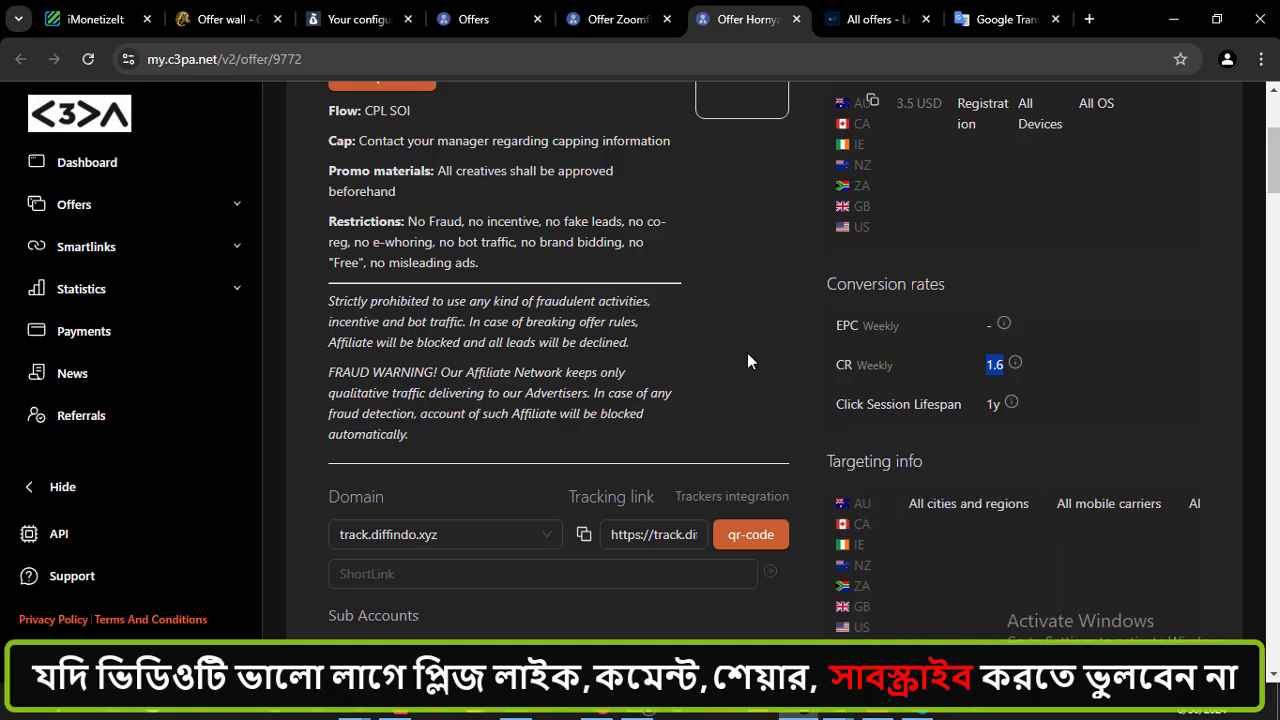
scroll(747, 352, down, 1)
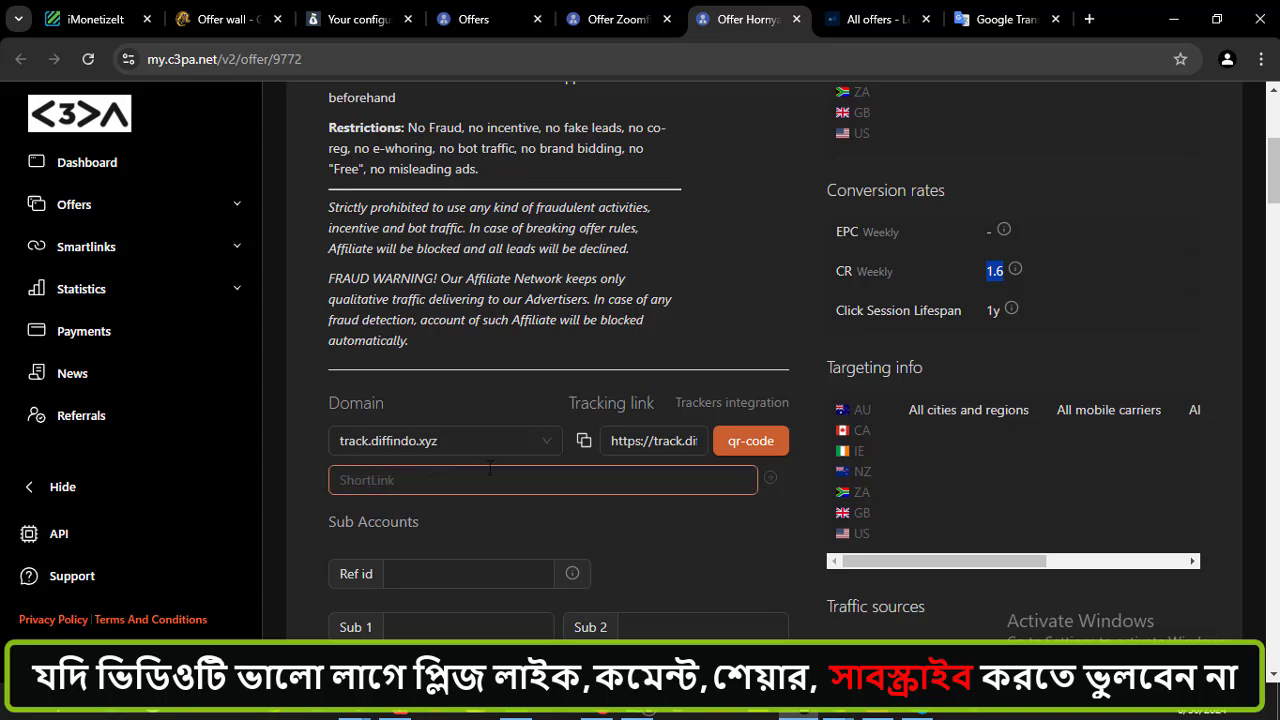
scroll(819, 389, down, 3)
scroll(819, 389, down, 12)
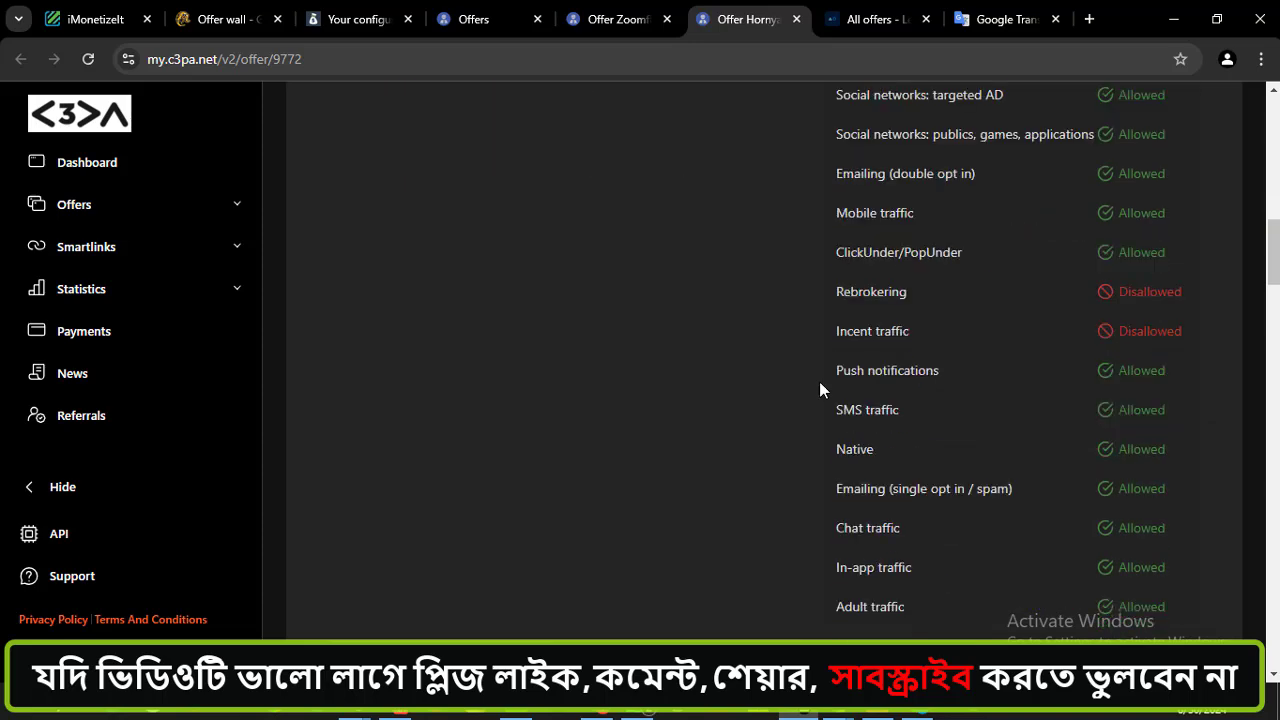
scroll(819, 389, up, 3)
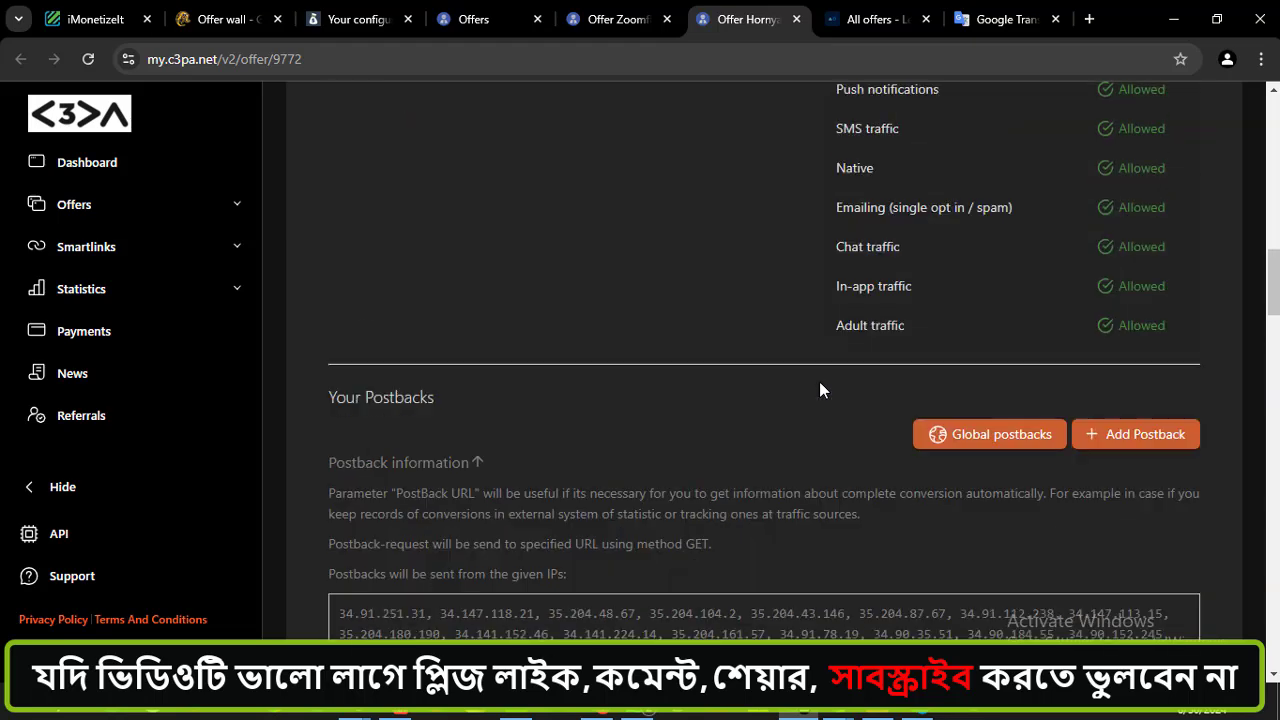
- Collapse and reopen the offer's postback information, then examine the first macros in its parameter table, from {uagent} to {sub1}
click(478, 462)
scroll(603, 408, down, 2)
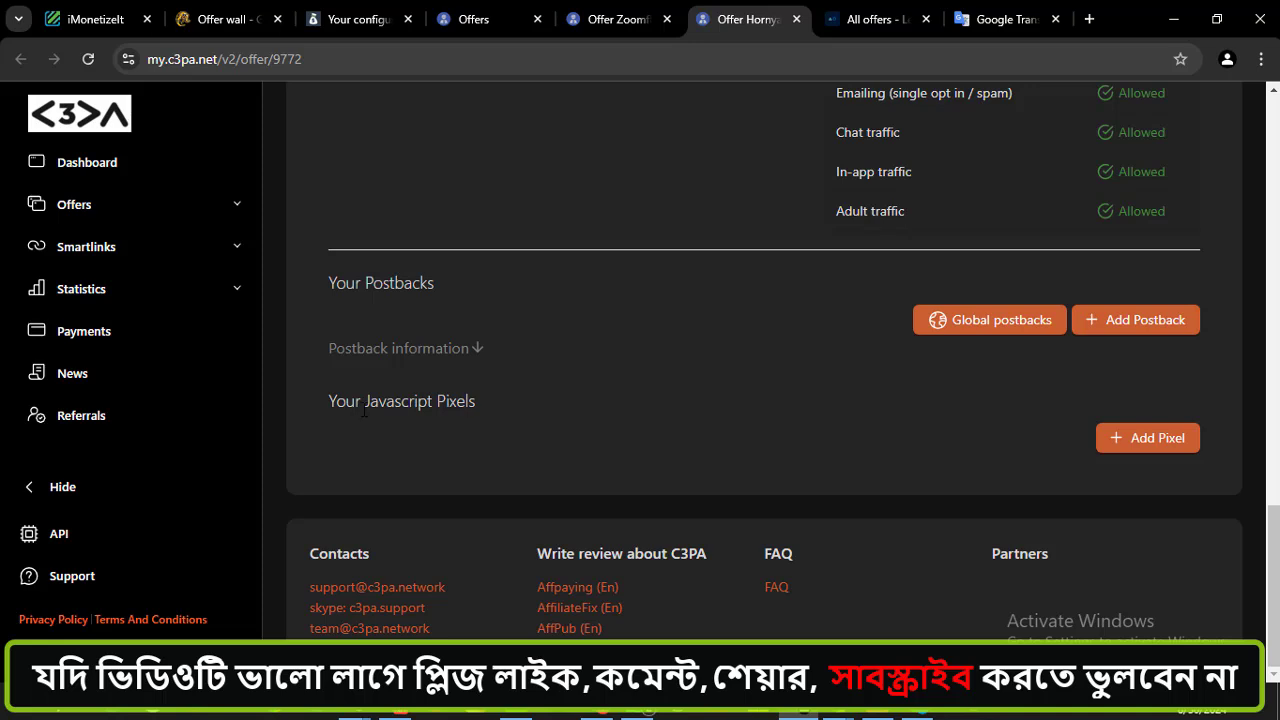
click(479, 350)
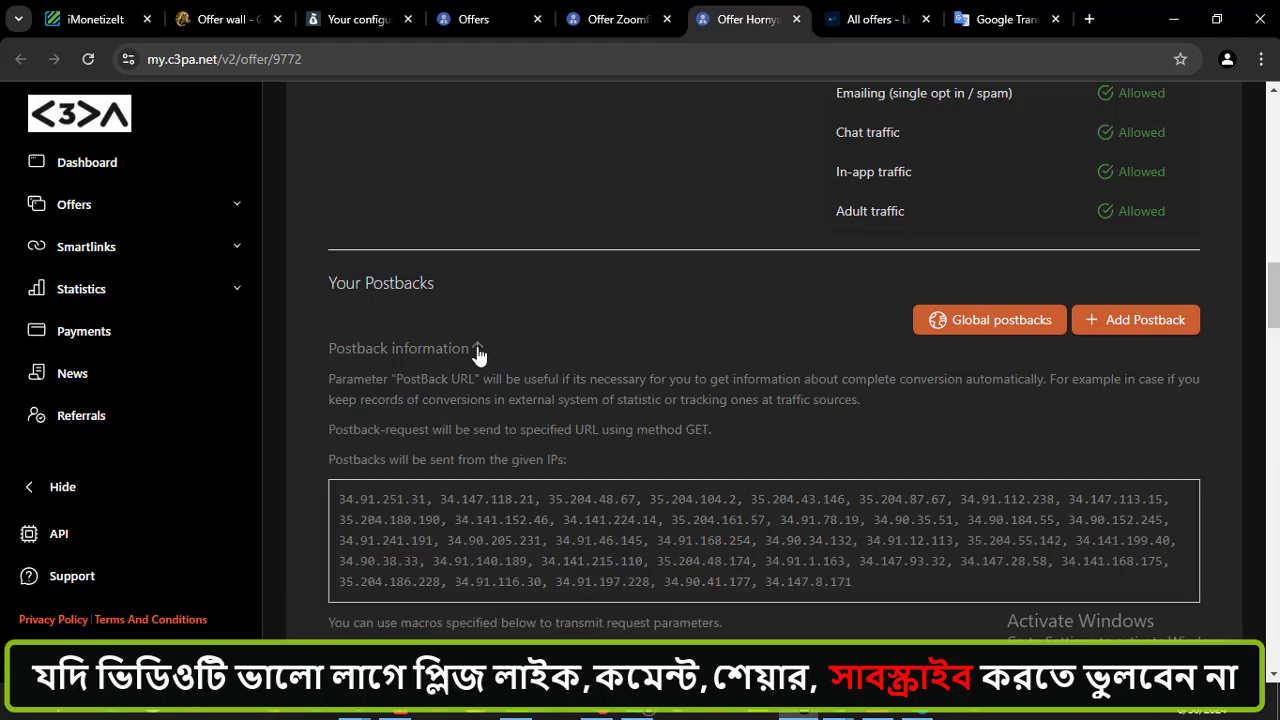
scroll(651, 397, down, 5)
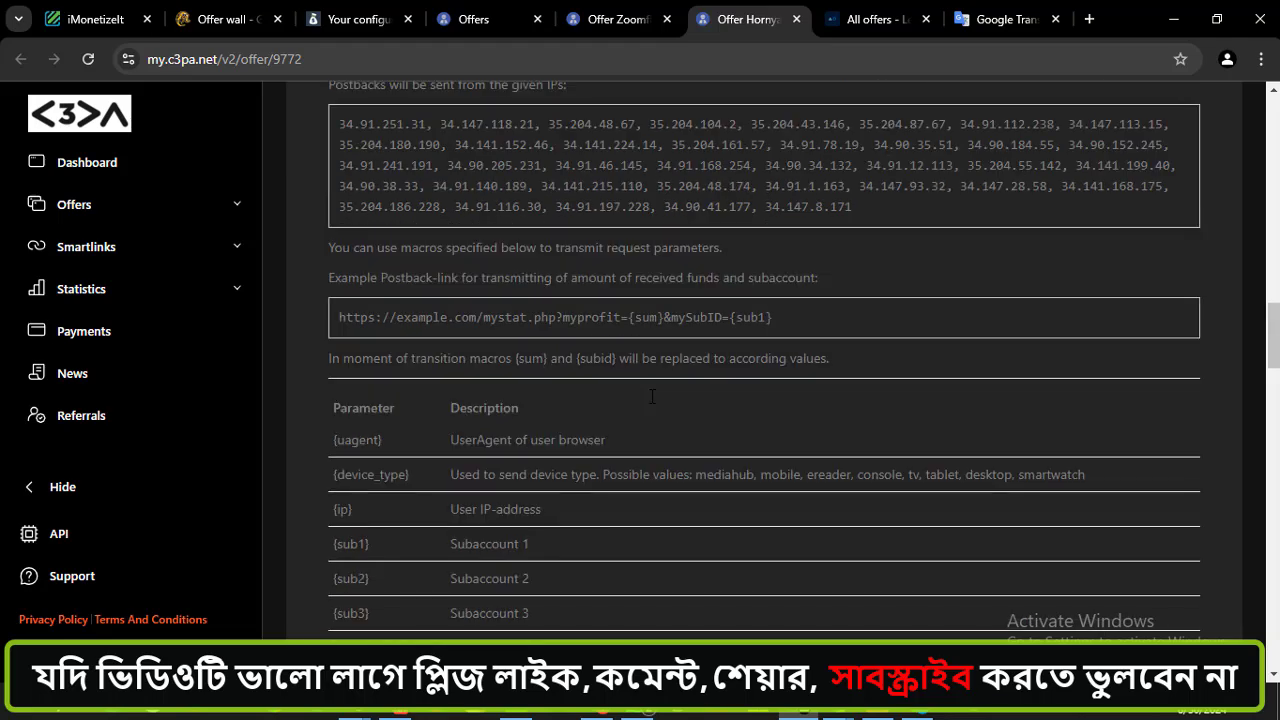
scroll(651, 397, down, 1)
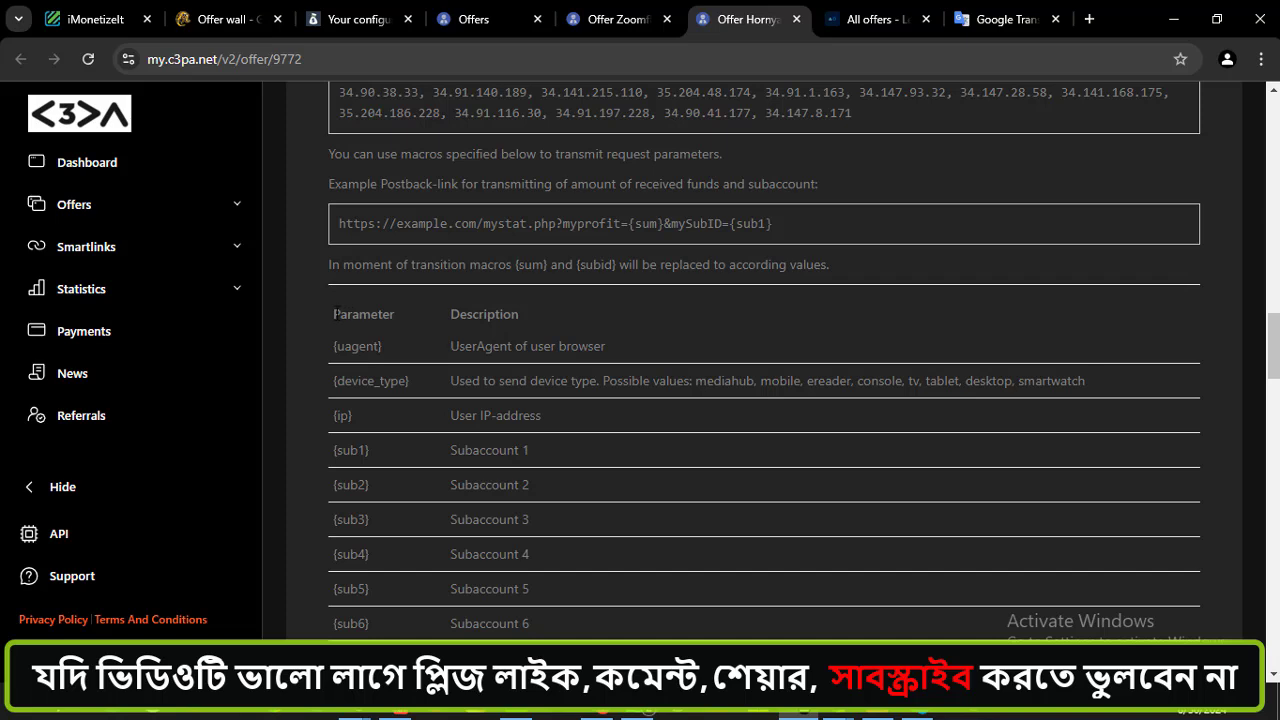
drag(336, 311, 393, 315)
drag(395, 315, 336, 318)
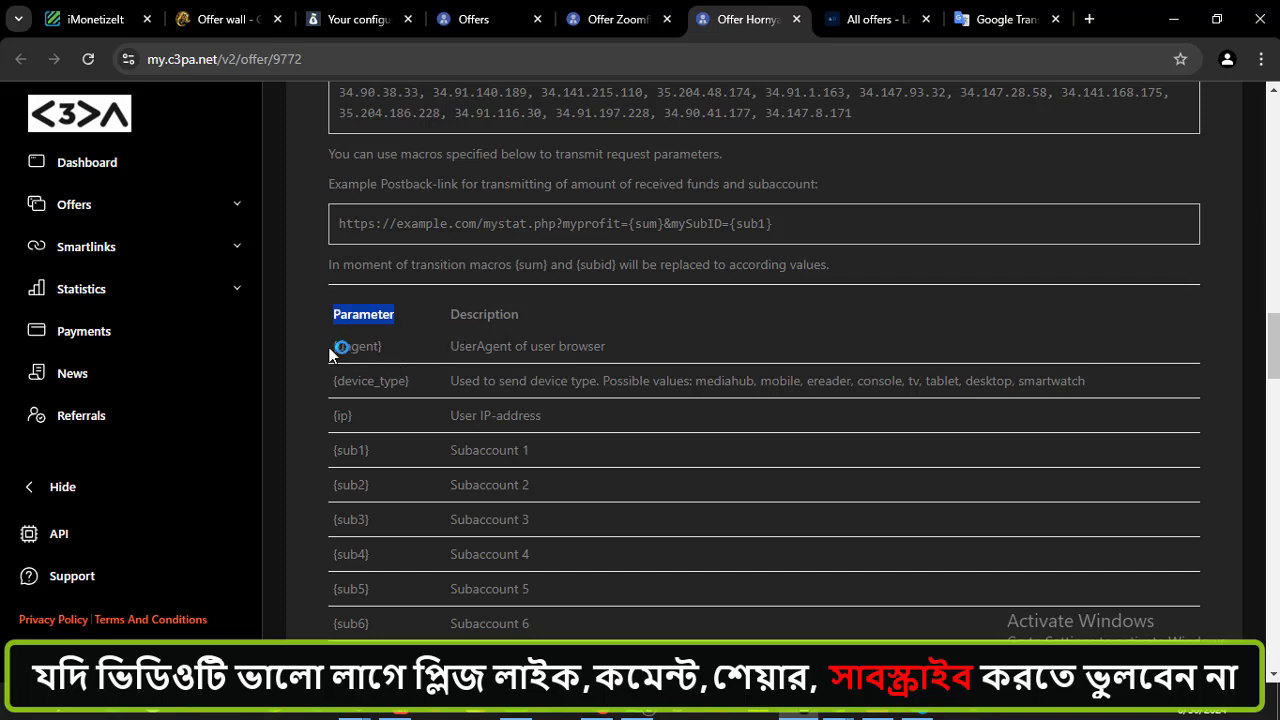
click(335, 345)
drag(448, 354, 635, 355)
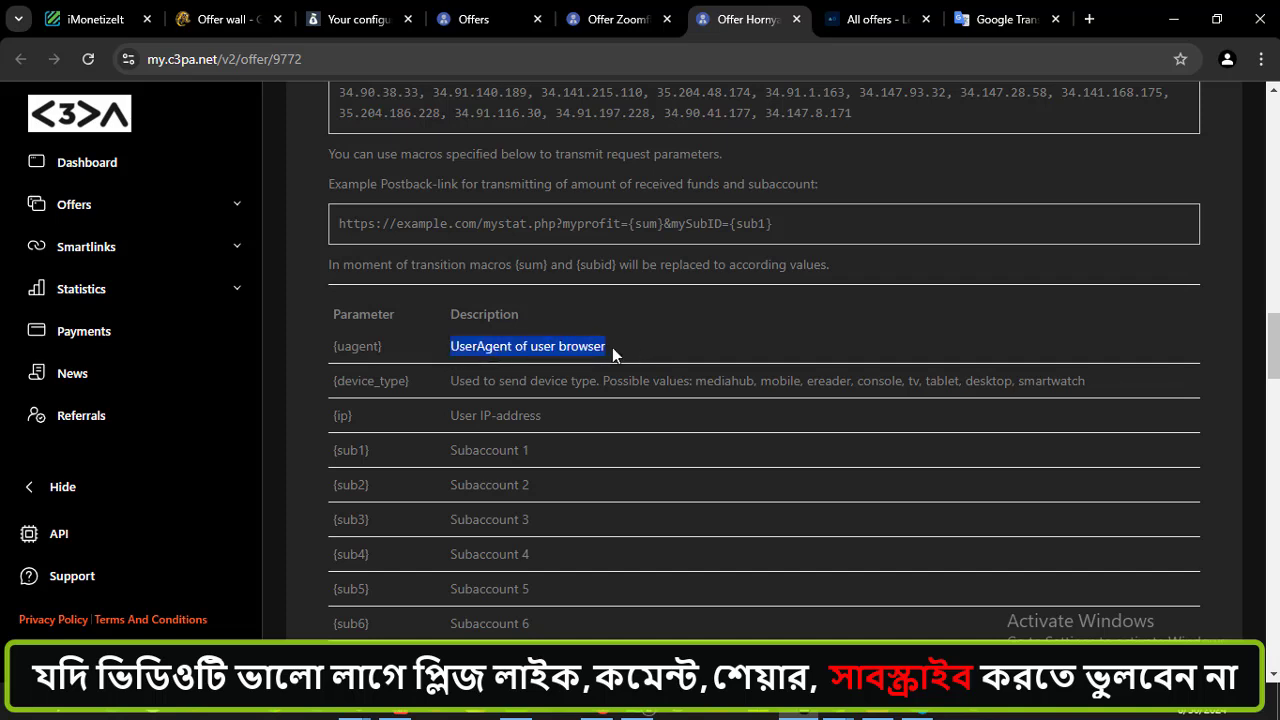
drag(354, 418, 326, 461)
click(361, 450)
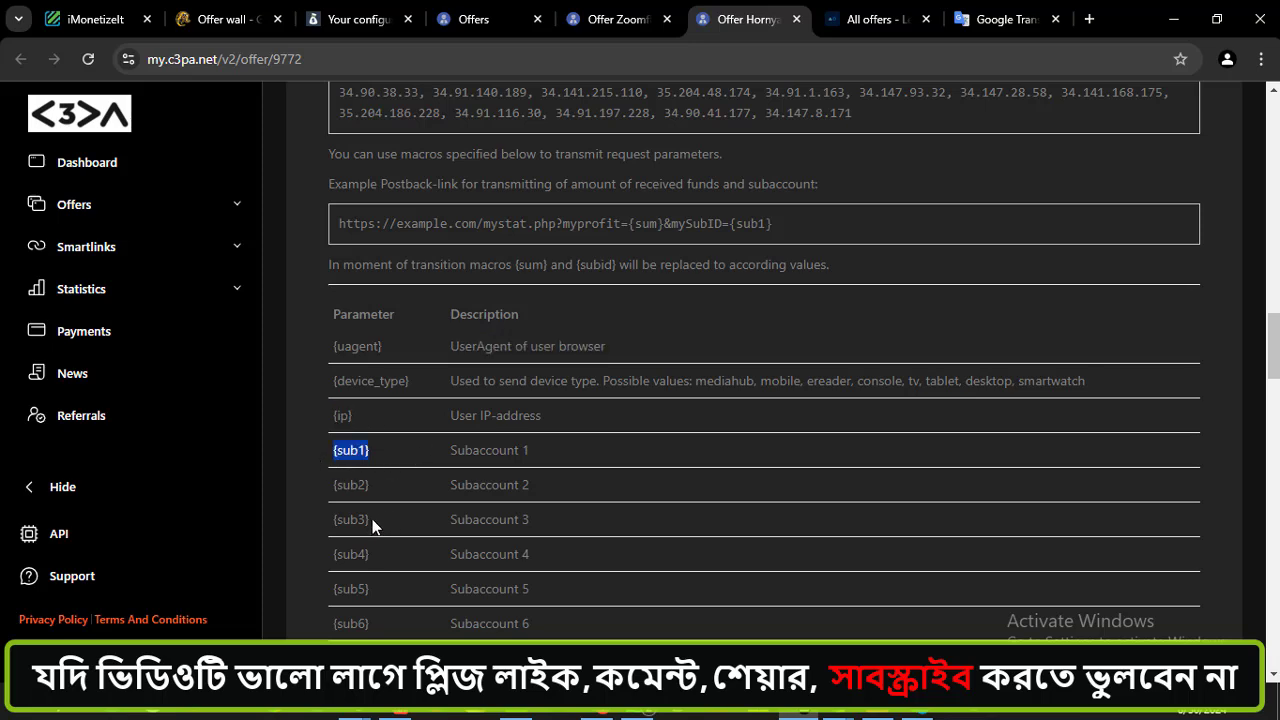
- Examine the subaccount, {ref_id}, {transactionid}, date, offer and {status} macros in the postback parameter table
scroll(384, 522, down, 1)
scroll(372, 519, down, 2)
scroll(372, 519, down, 3)
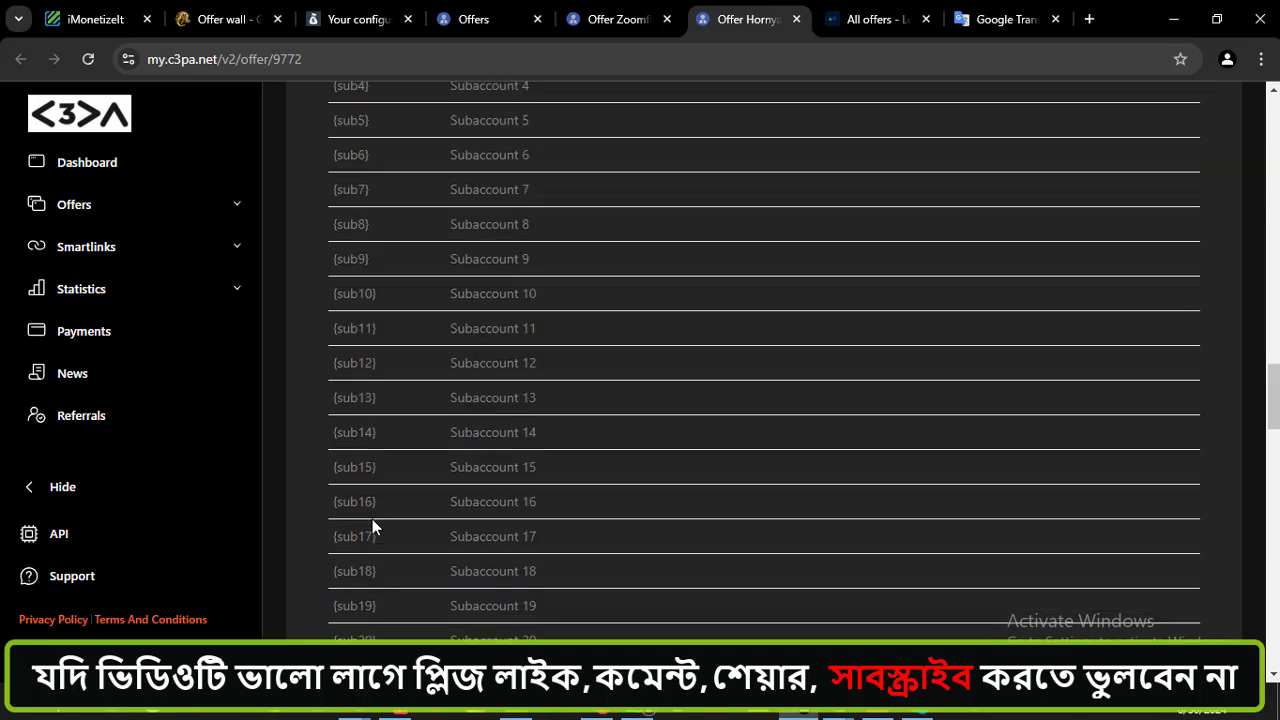
drag(374, 512, 325, 518)
scroll(325, 515, down, 5)
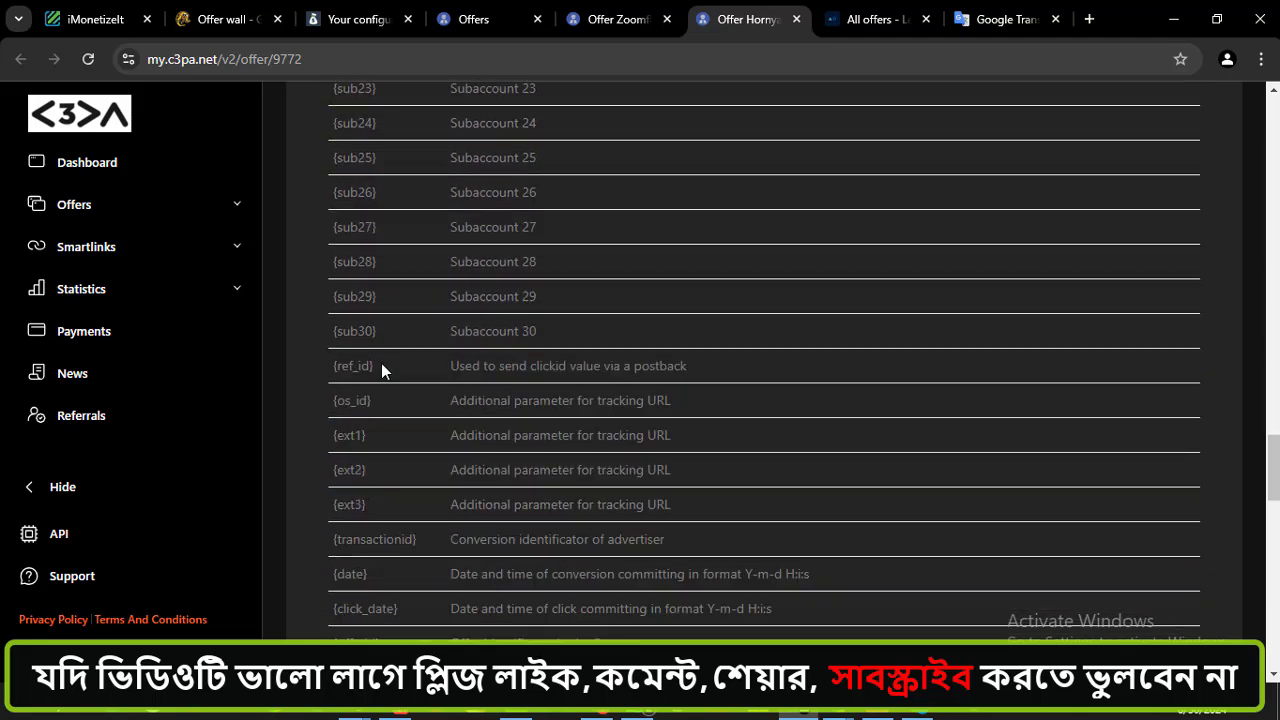
drag(381, 363, 332, 366)
click(378, 400)
scroll(366, 484, down, 1)
drag(330, 447, 424, 445)
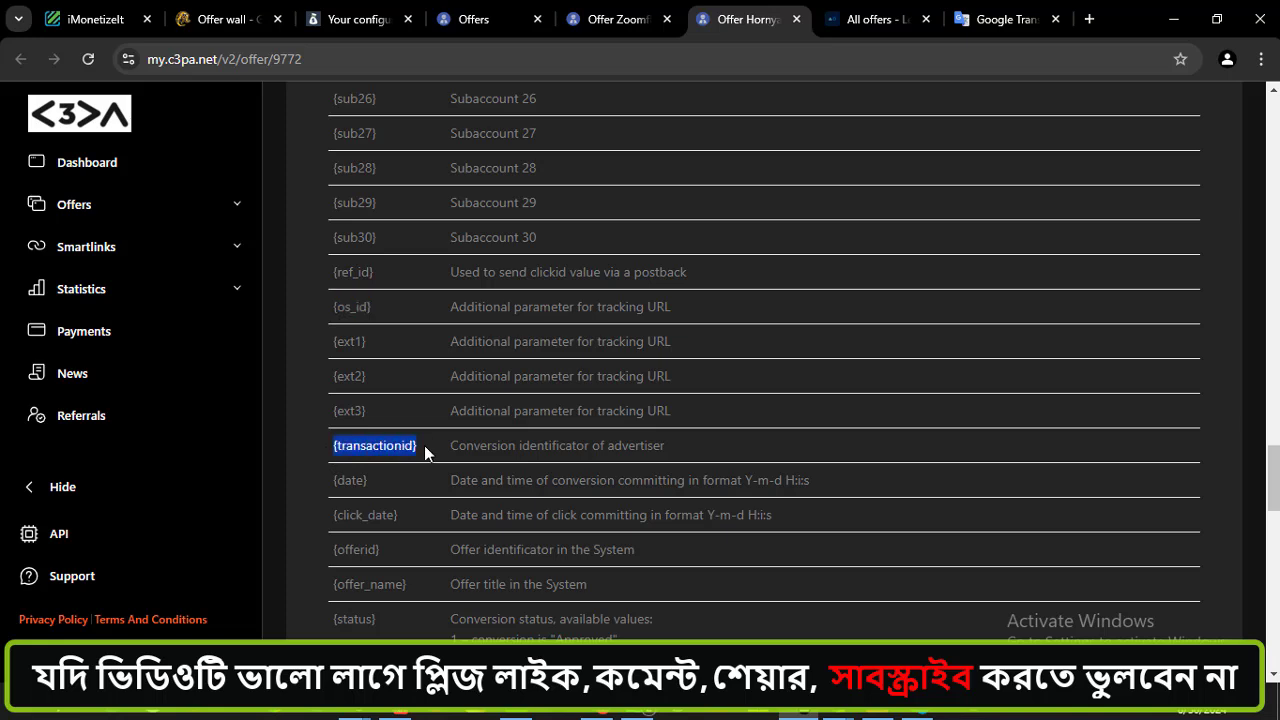
drag(369, 481, 399, 514)
click(337, 514)
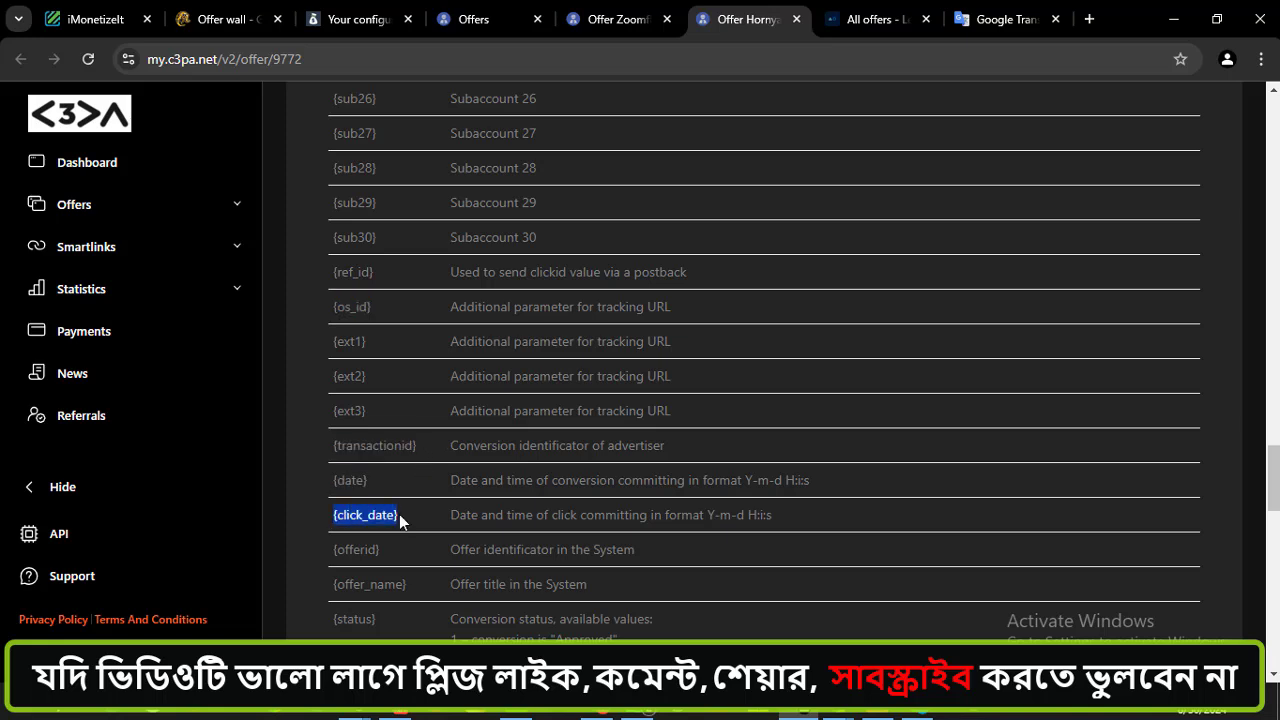
drag(333, 551, 382, 553)
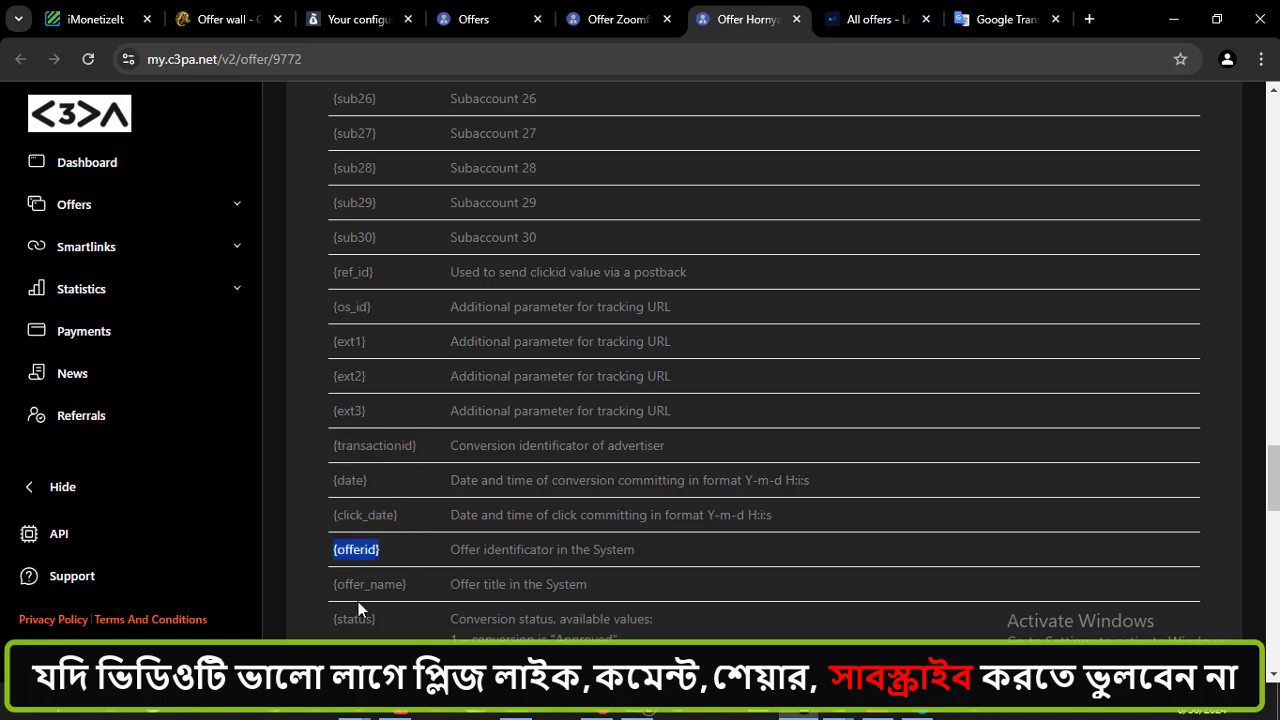
drag(331, 586, 408, 587)
drag(343, 619, 376, 620)
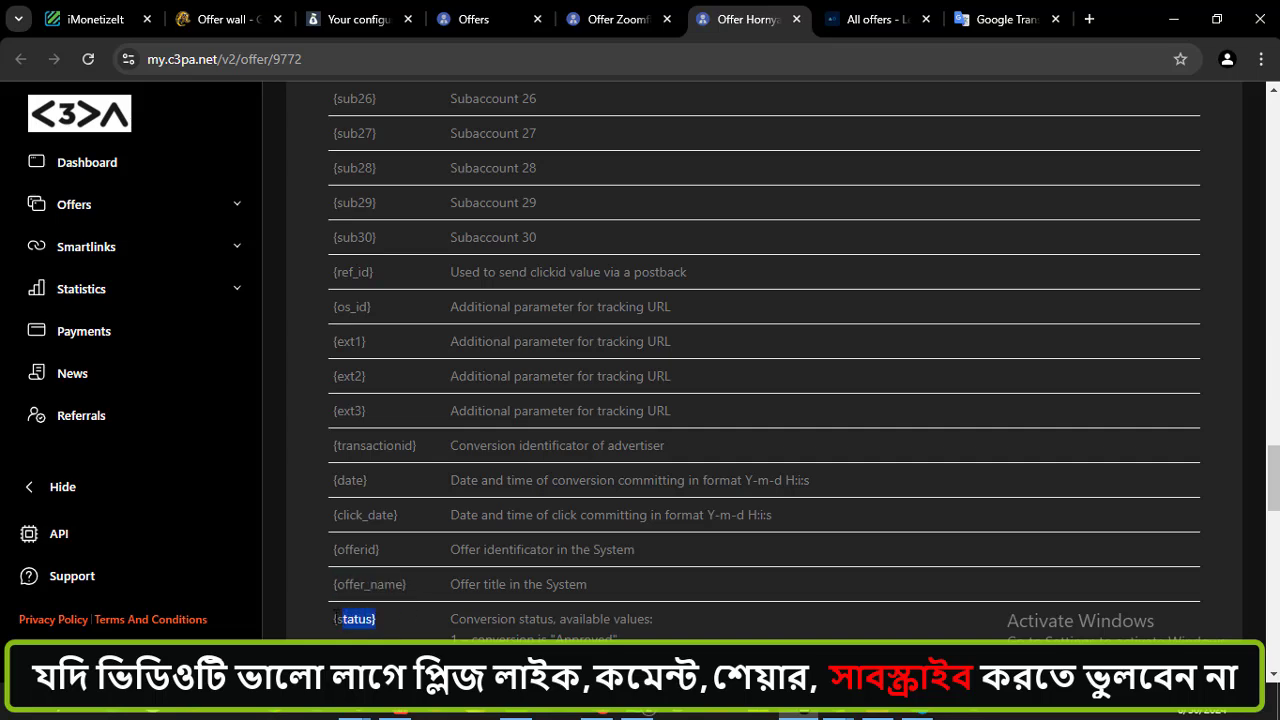
- Examine the remaining postback macros, including {city}, {geo}, {goal}, {currency} and the custom fields
scroll(430, 565, down, 2)
scroll(435, 530, down, 1)
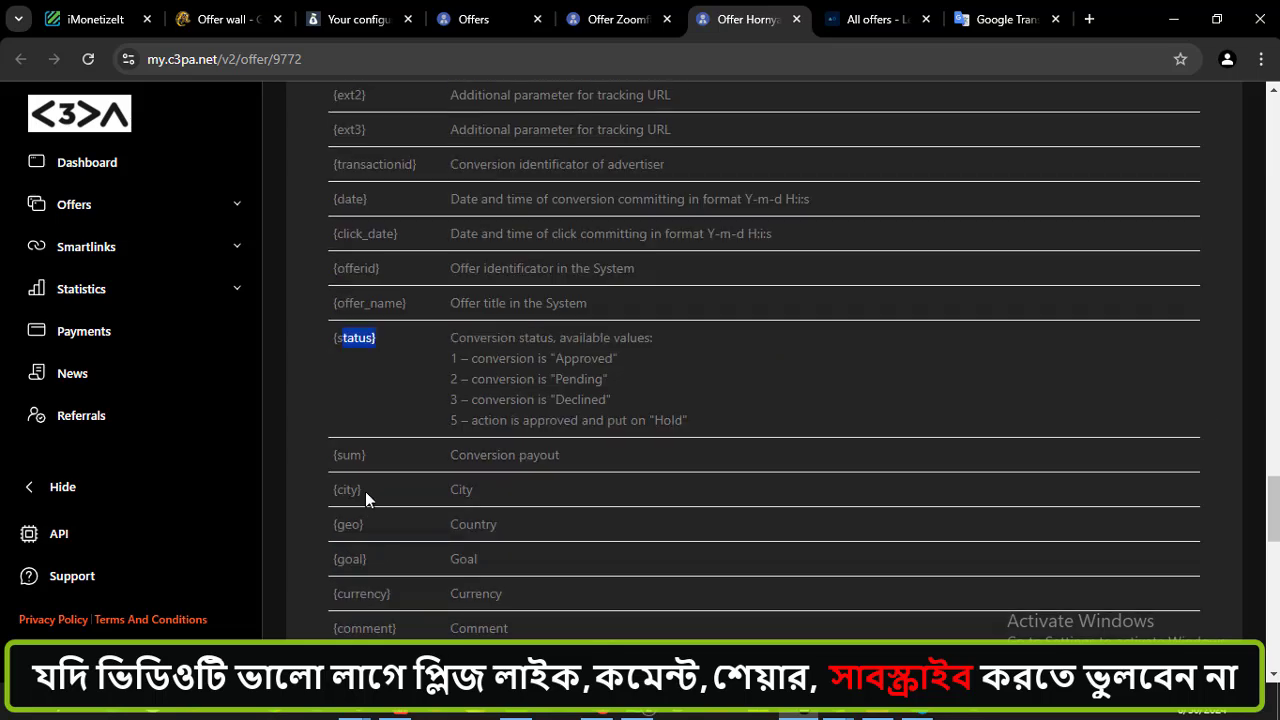
drag(365, 491, 330, 524)
scroll(379, 502, down, 1)
drag(370, 466, 332, 466)
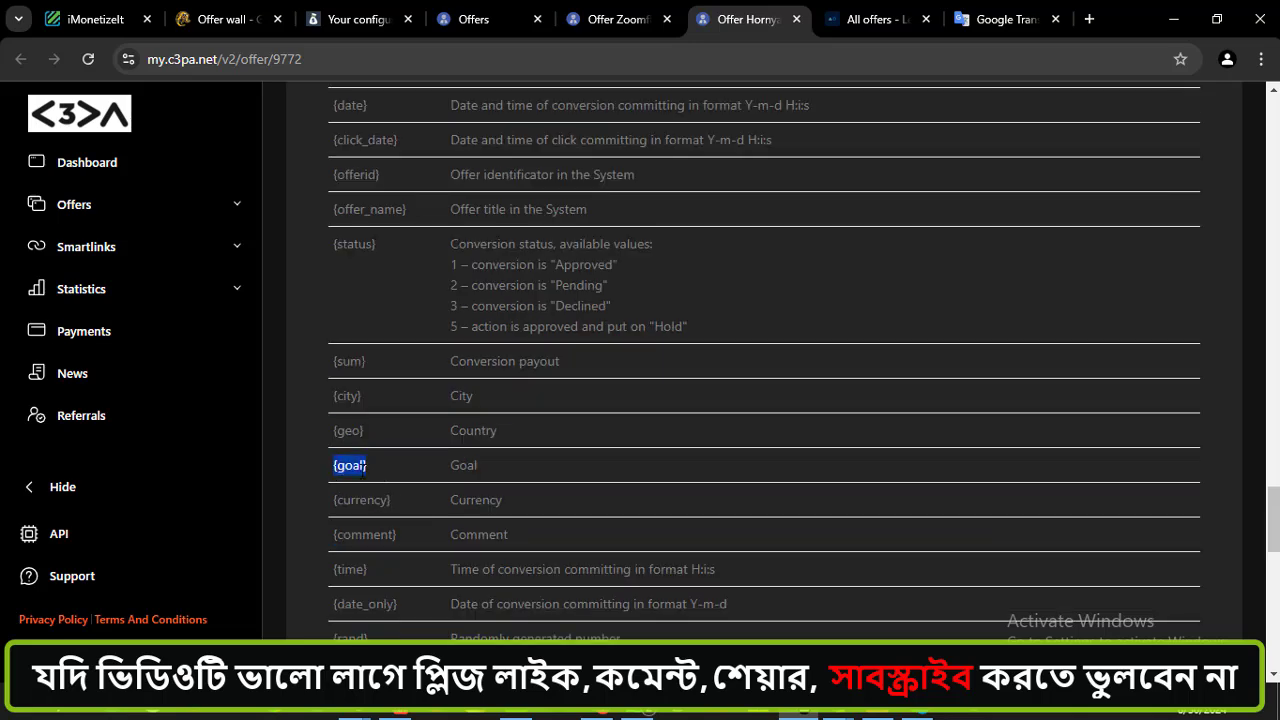
scroll(378, 490, down, 2)
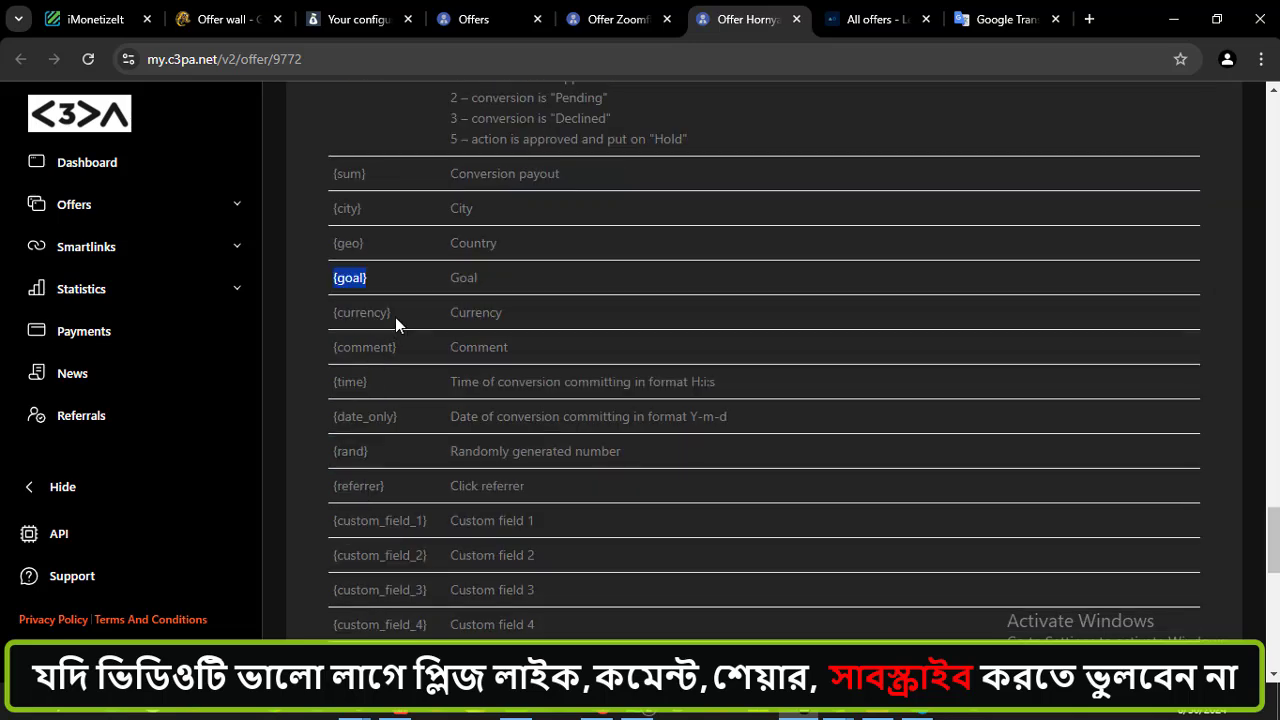
drag(395, 314, 315, 308)
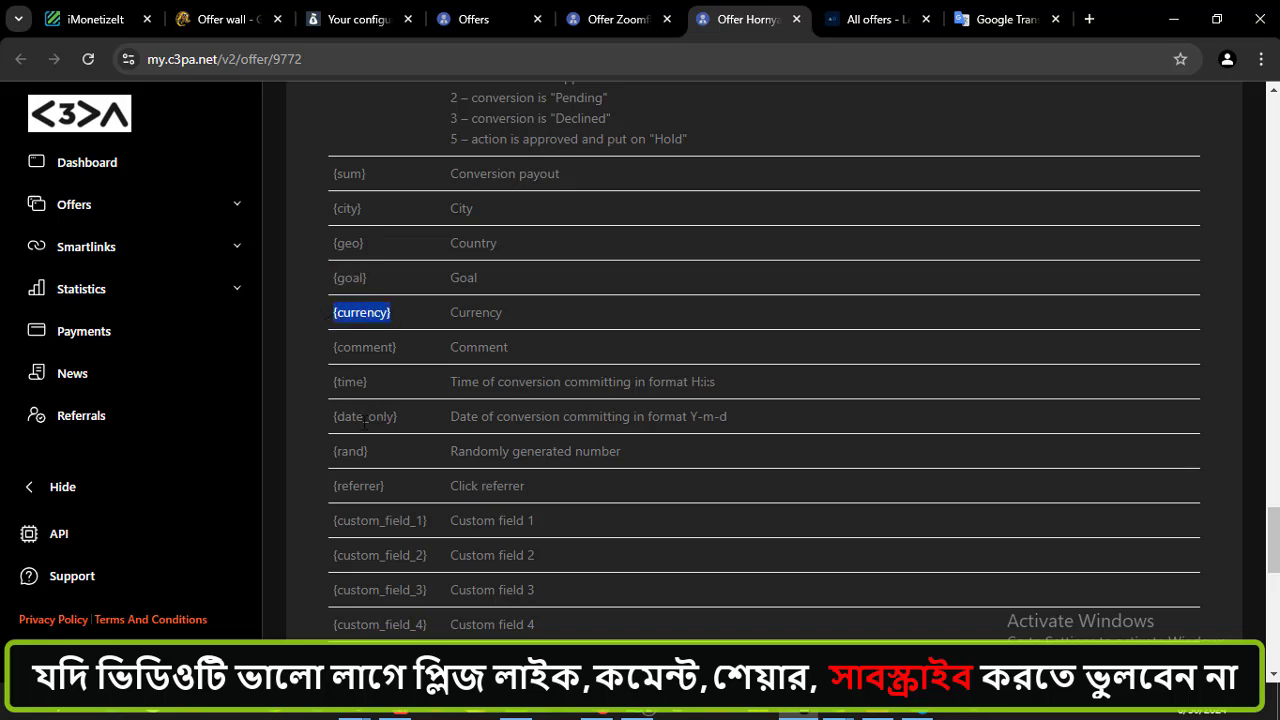
scroll(362, 487, down, 7)
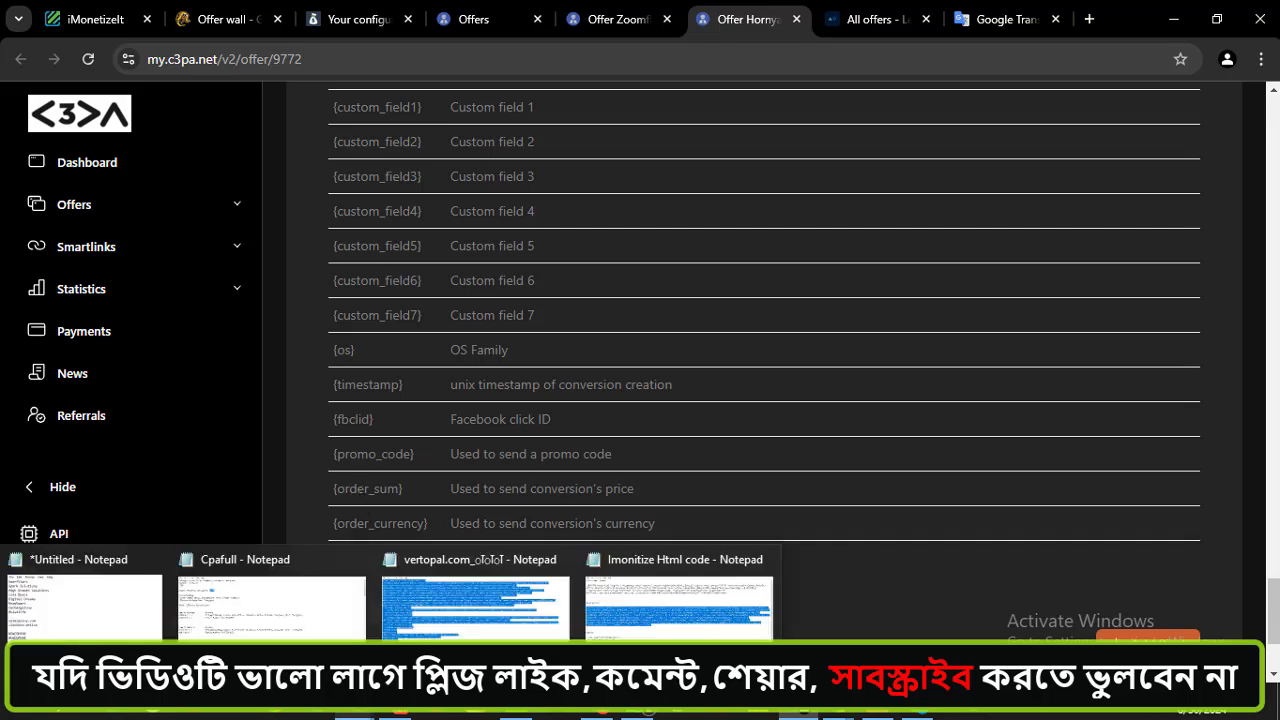
- Open a new Notepad document, copy the {uagent} macro from the parameter table into it, and move the Notepad window away from the table
middle_click(355, 714)
scroll(412, 409, up, 4)
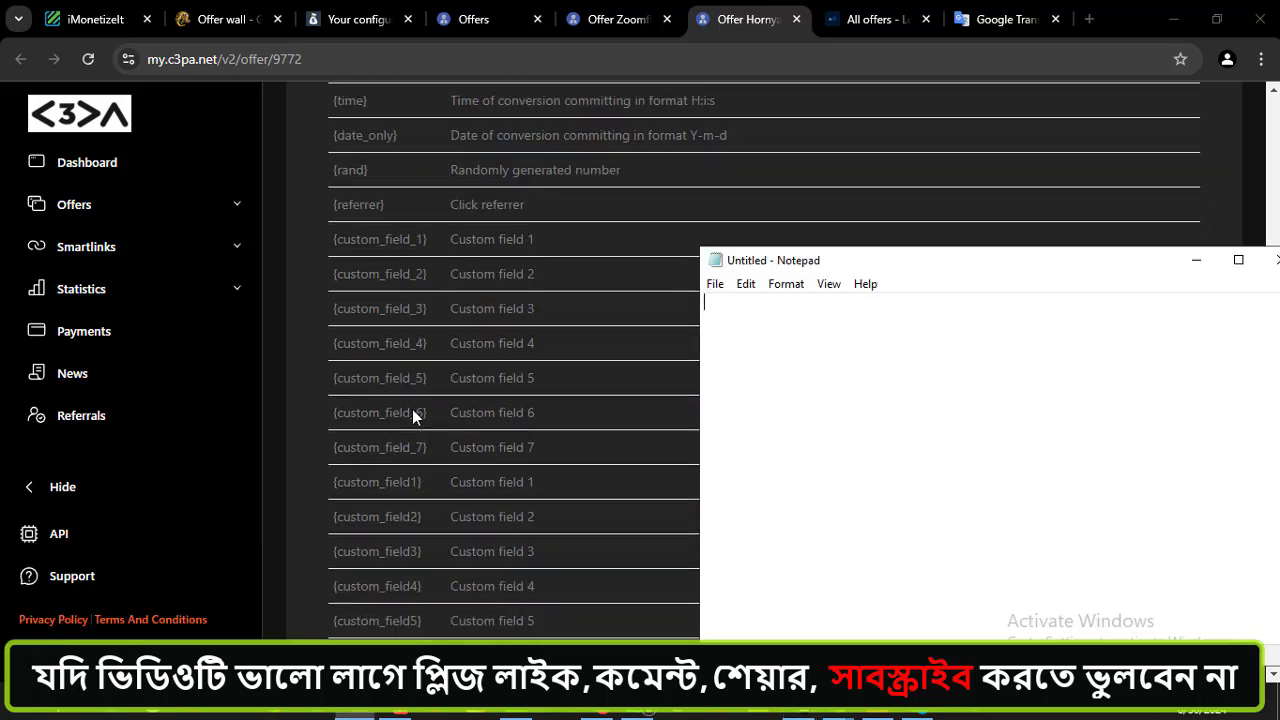
scroll(412, 409, up, 15)
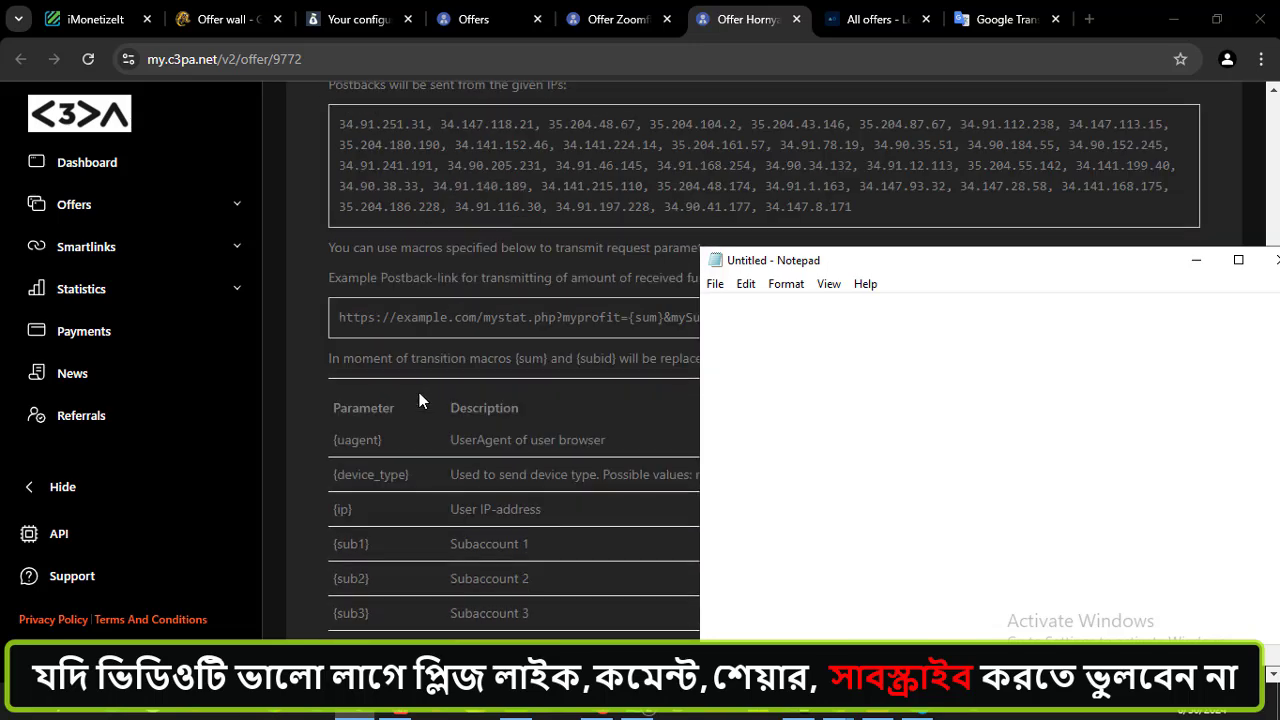
scroll(419, 392, up, 2)
scroll(417, 393, down, 3)
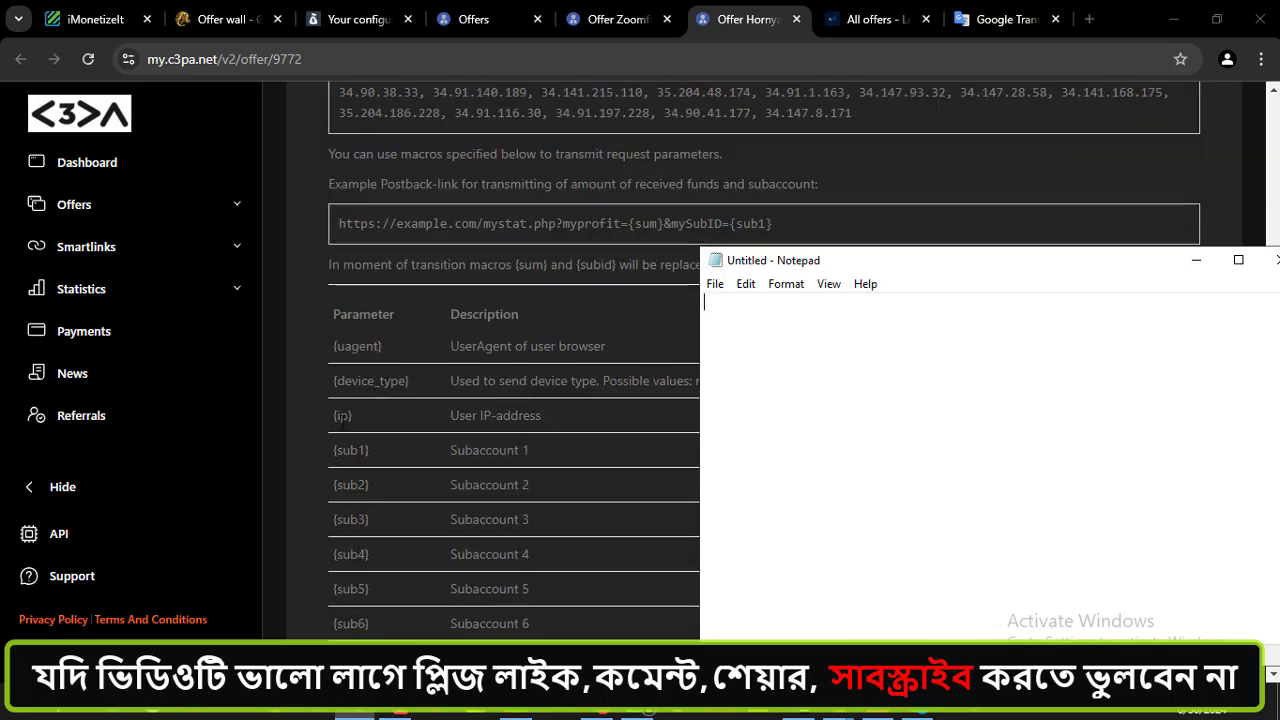
drag(381, 346, 332, 346)
key(ctrl+c)
key(alt+Tab)
key(ctrl+v)
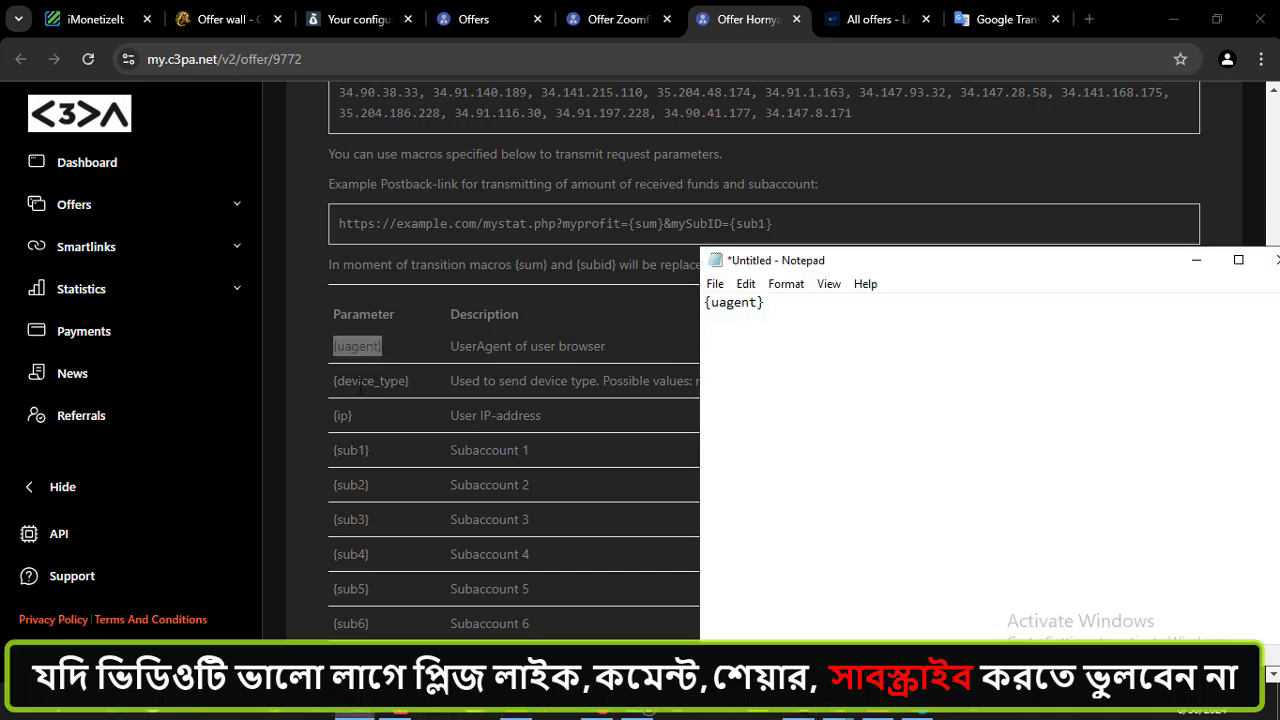
drag(778, 259, 862, 400)
scroll(576, 338, down, 1)
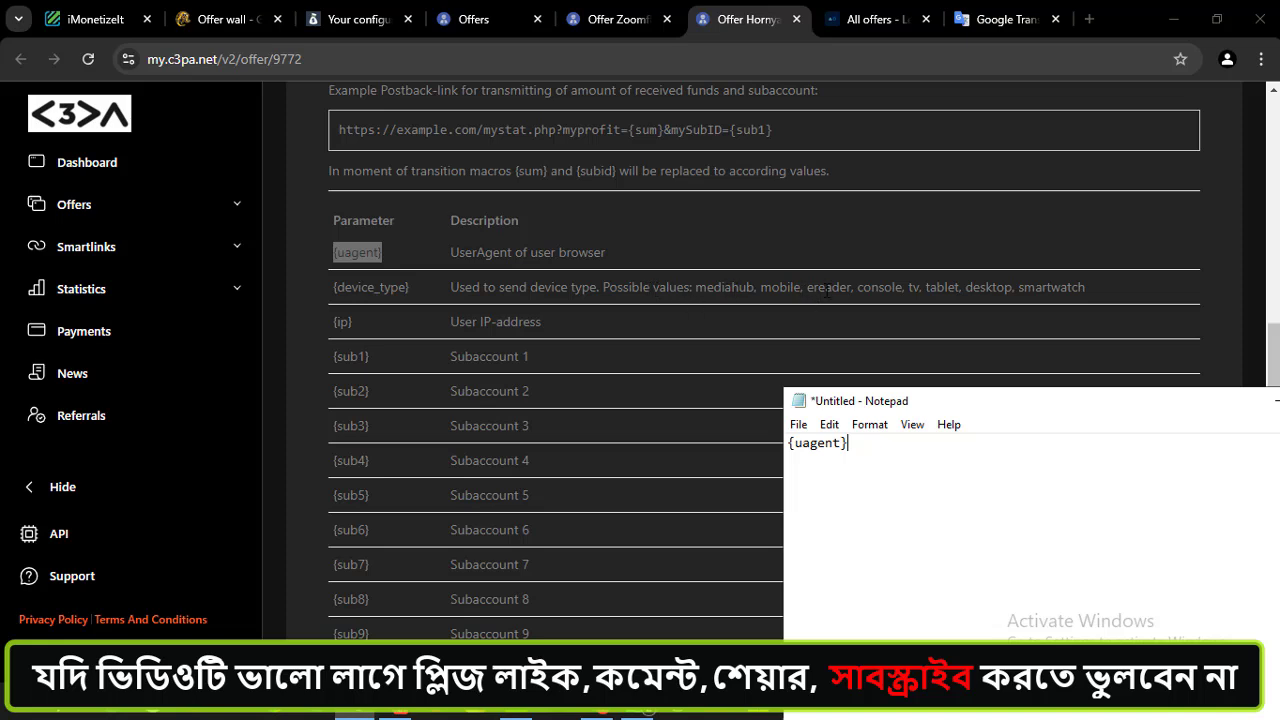
- Copy the {device_type} and {ip} macros from the parameter table and append them after {uagent} in Notepad
drag(1093, 289, 323, 283)
click(323, 283)
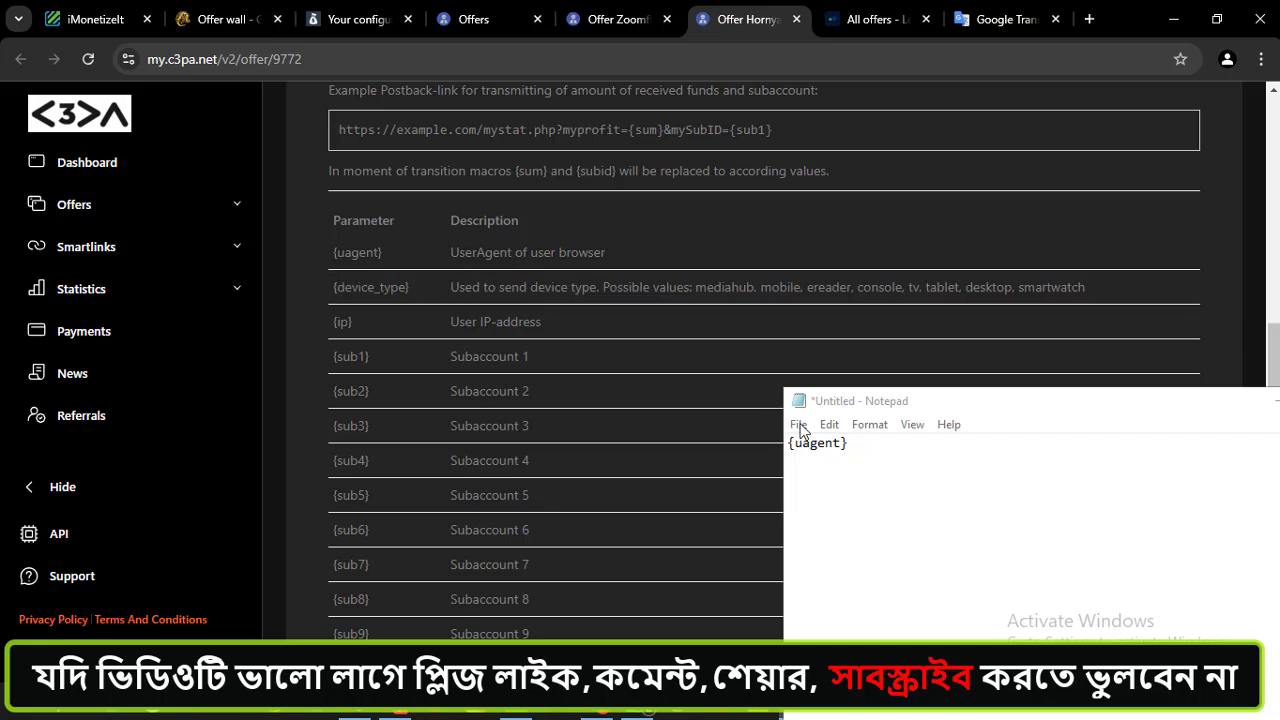
click(896, 442)
key(ctrl+v)
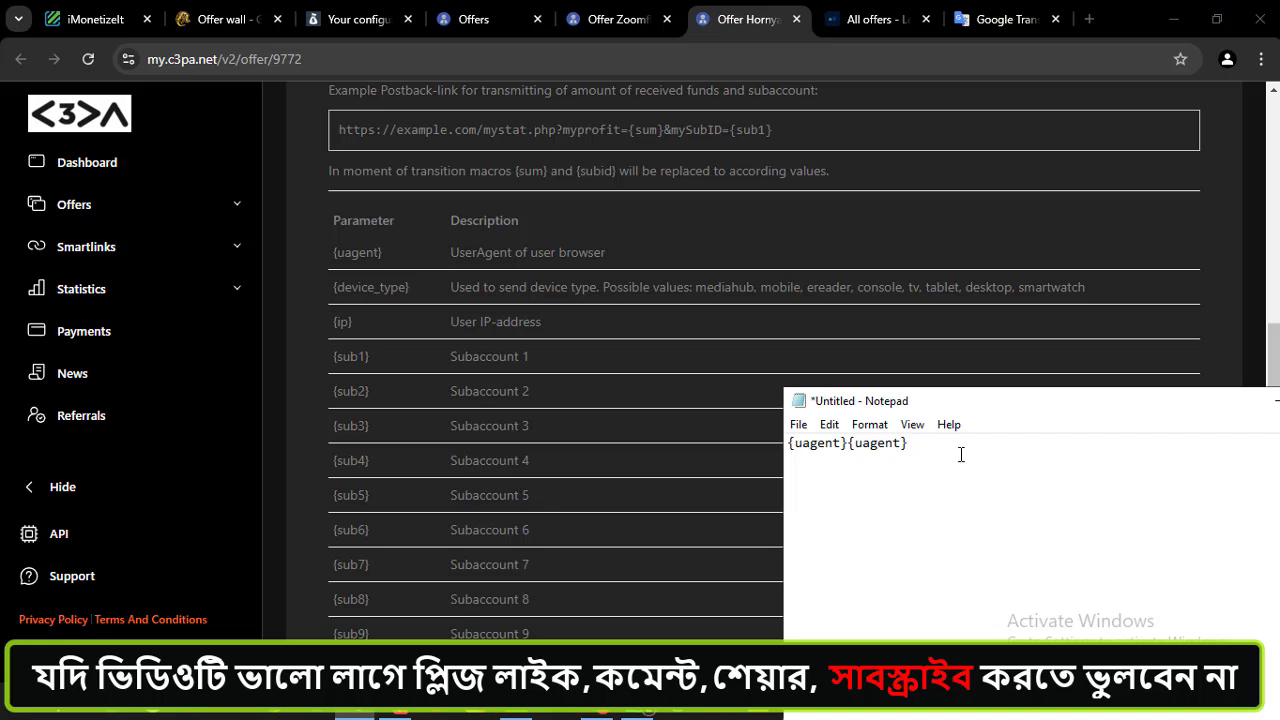
drag(363, 321, 331, 327)
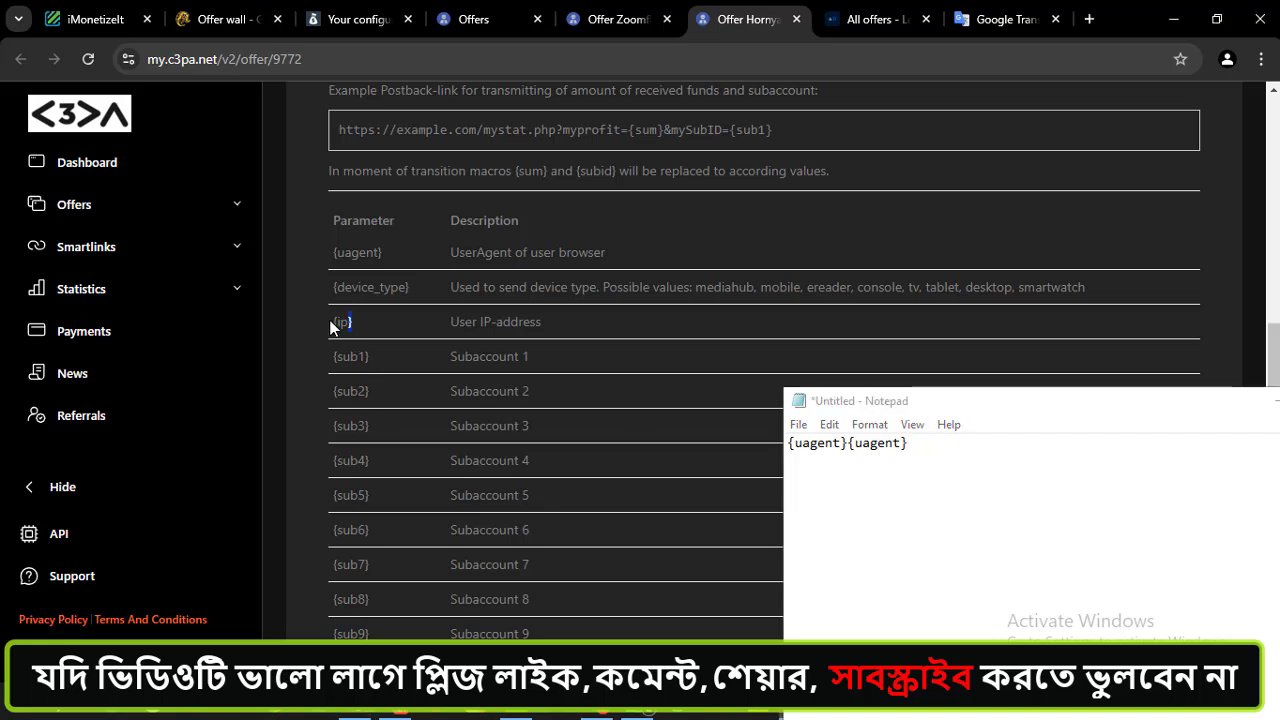
click(918, 446)
key(ctrl+v)
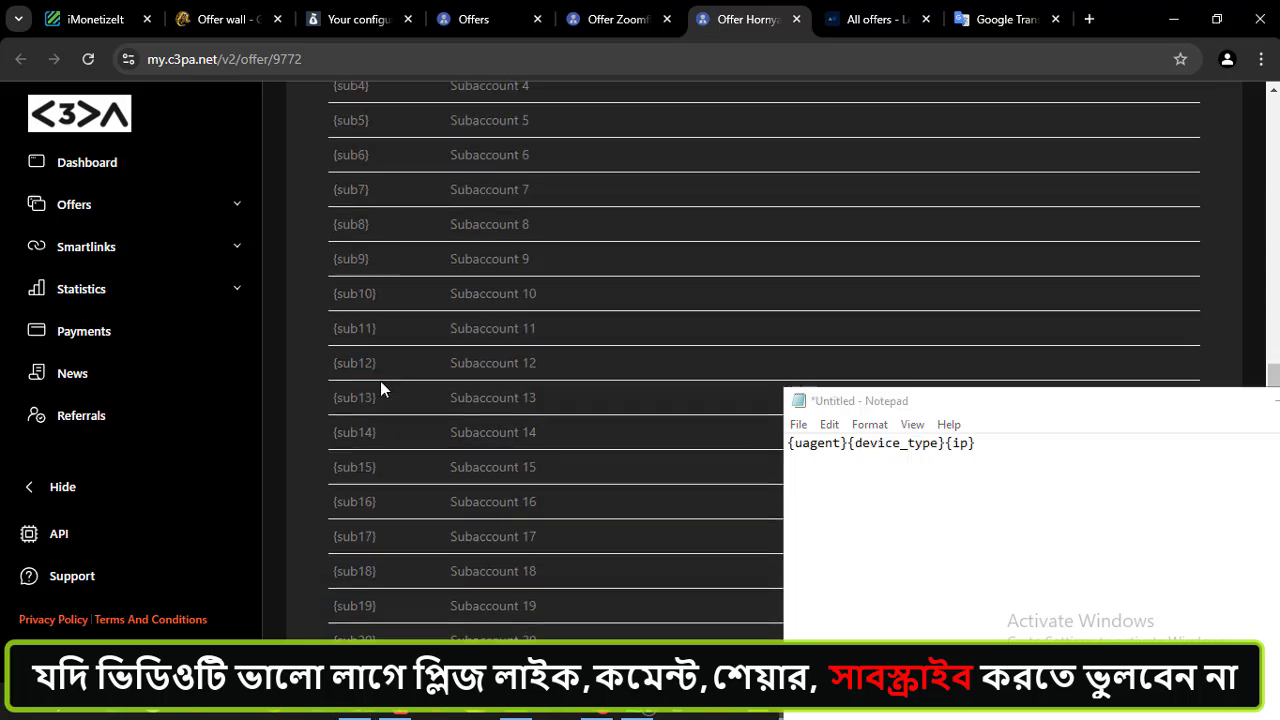
- Copy the {ref_id} and {os_id} macros from the parameter table to the end of the Notepad line
scroll(380, 385, down, 2)
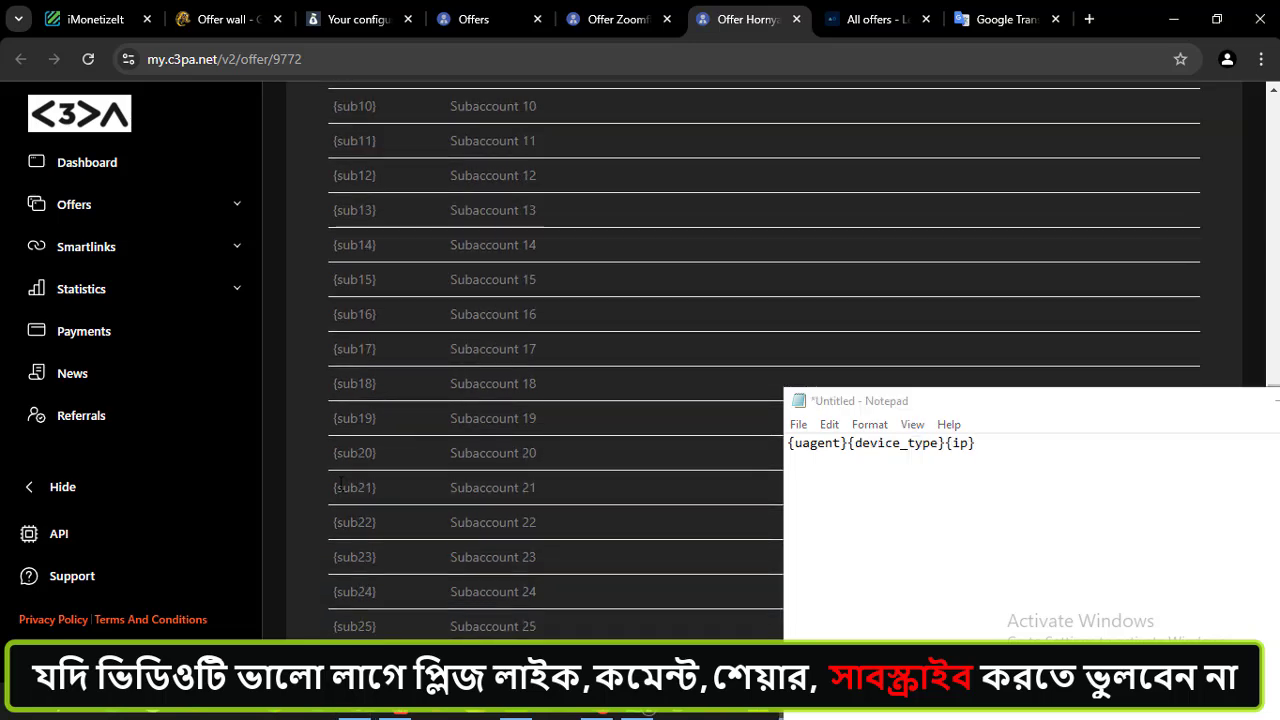
scroll(405, 504, down, 4)
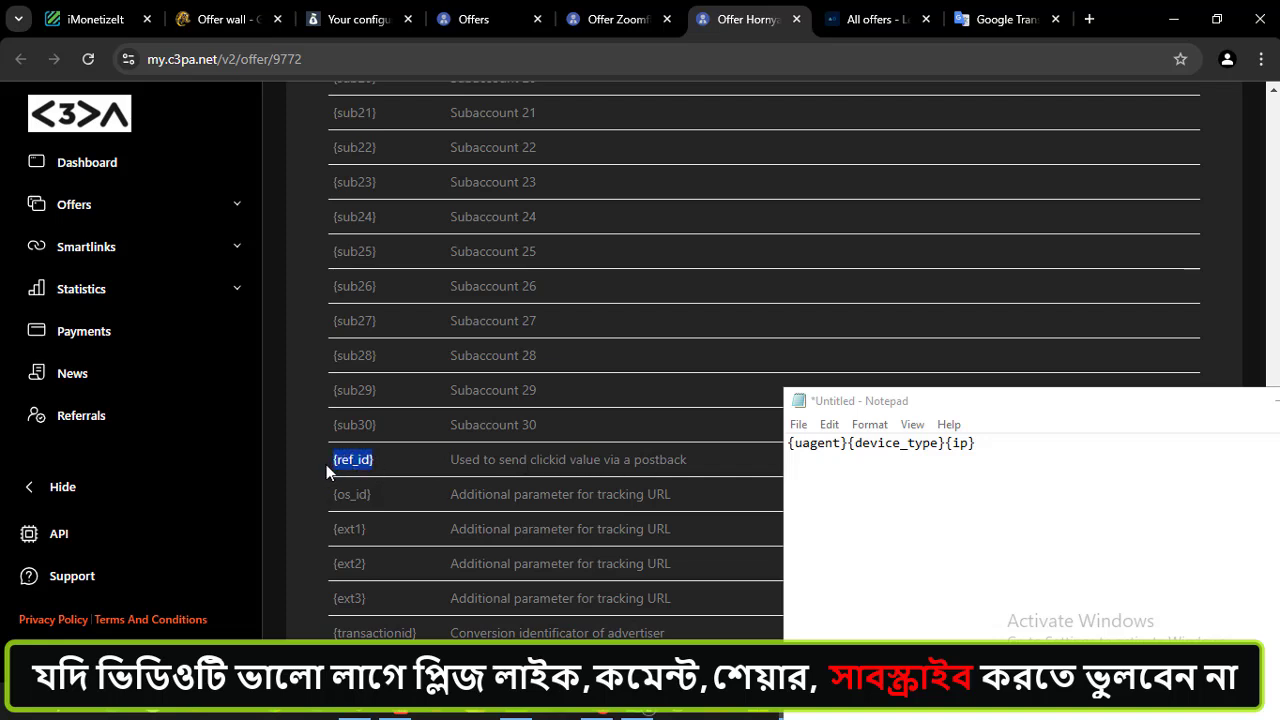
click(993, 445)
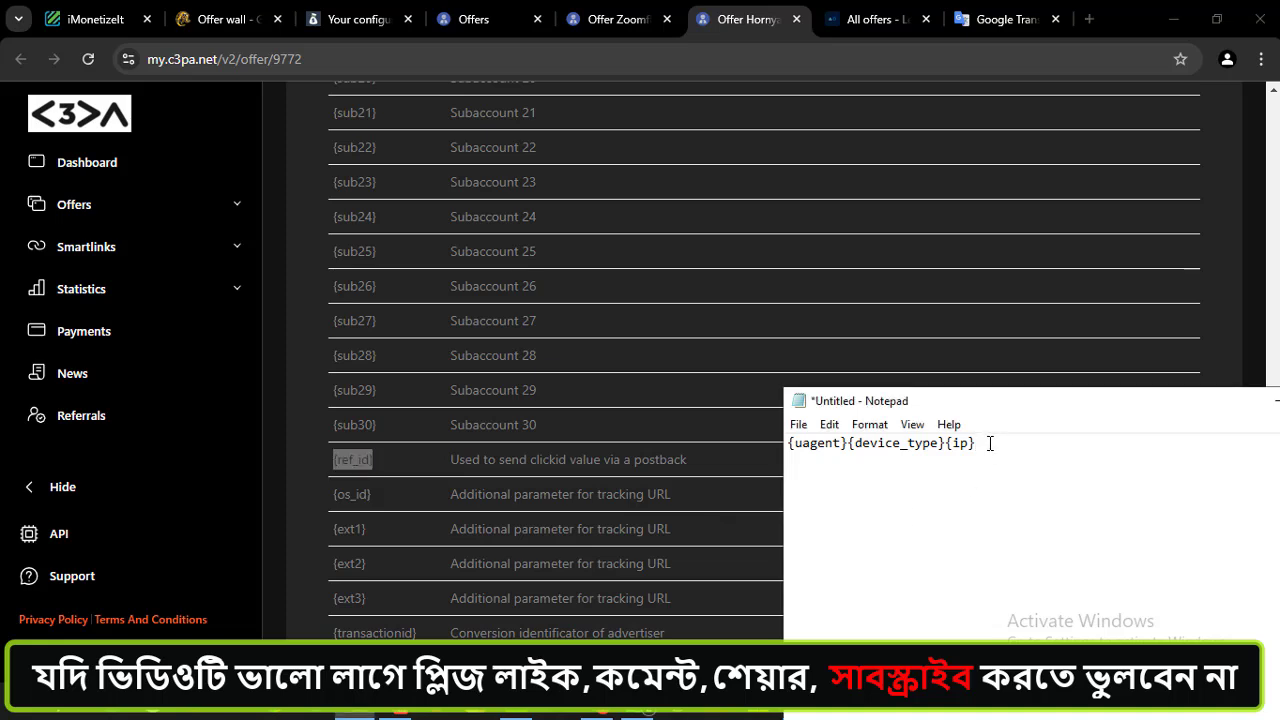
key(ctrl+v)
click(375, 503)
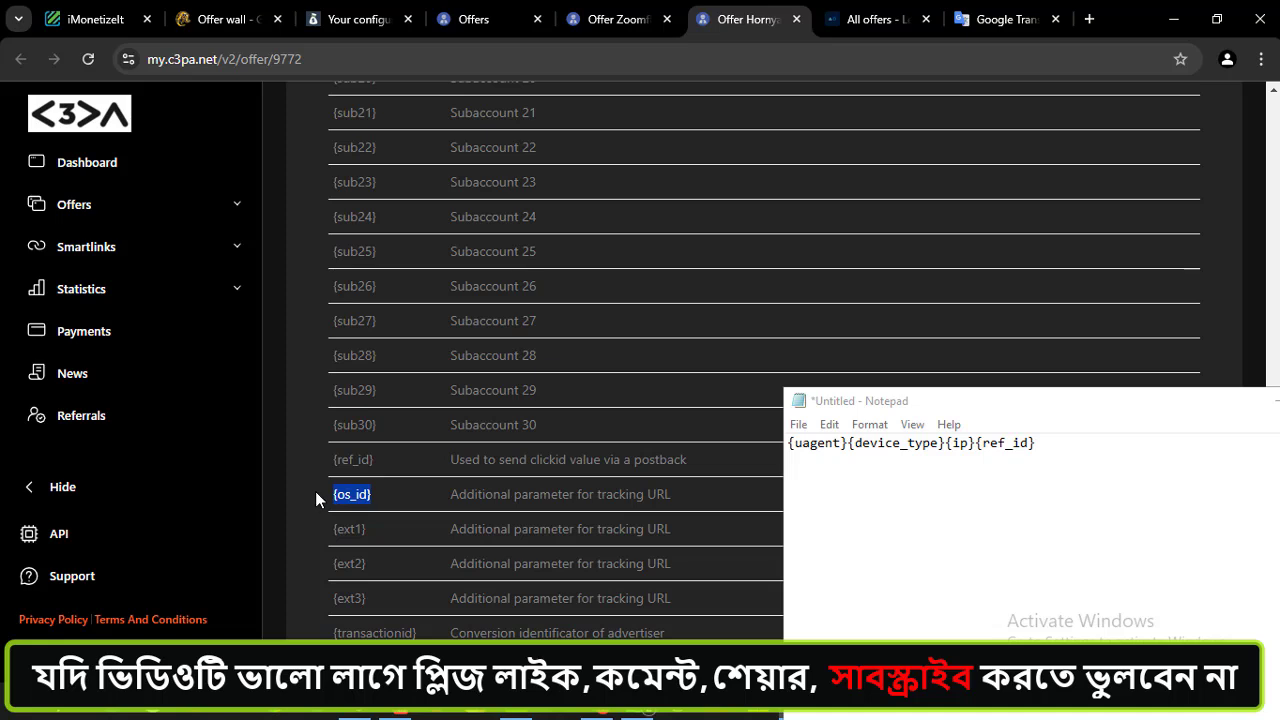
click(984, 483)
key(ctrl+v)
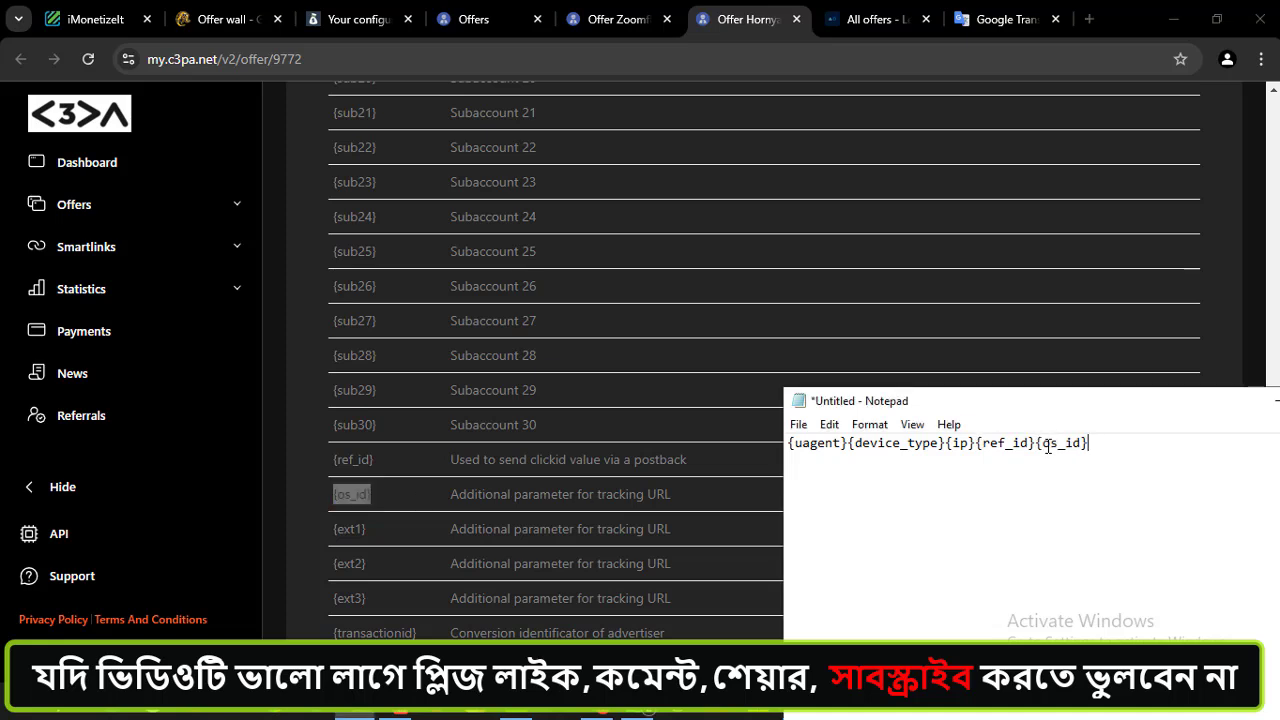
- Append the {transactionid} and {date} macros from the parameter table to the macro line in Notepad
scroll(360, 480, down, 2)
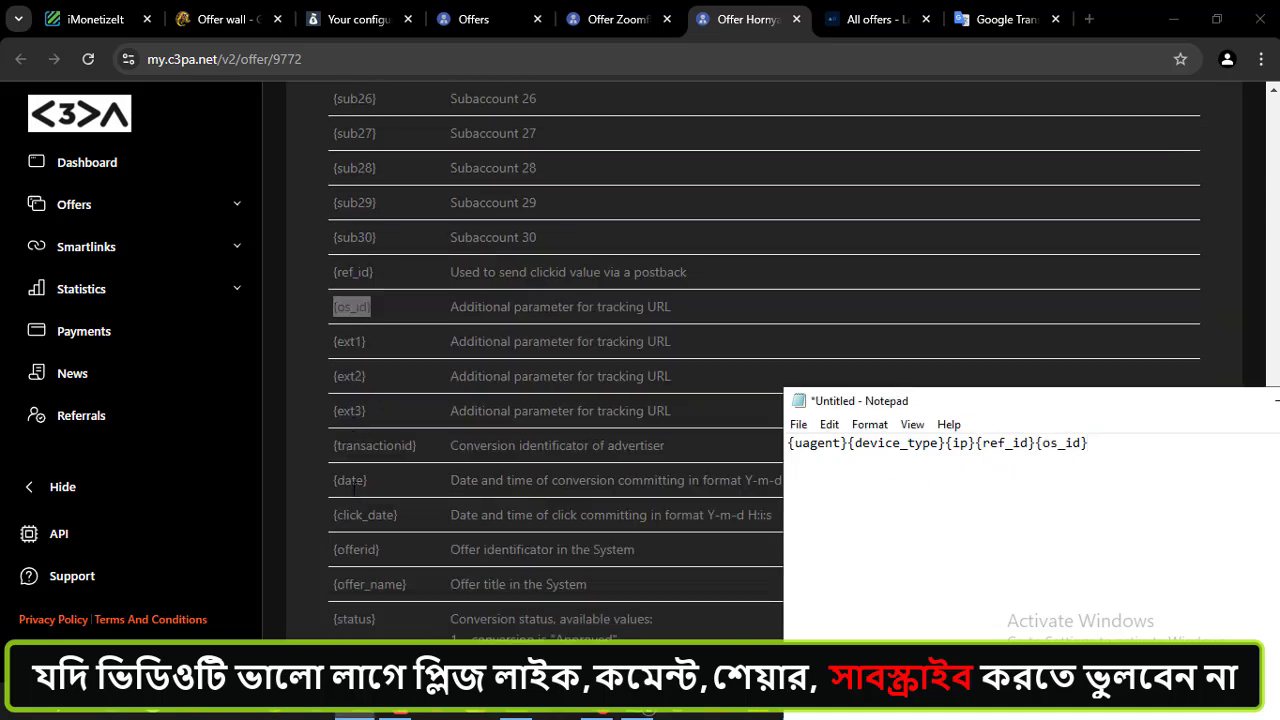
drag(423, 442, 331, 447)
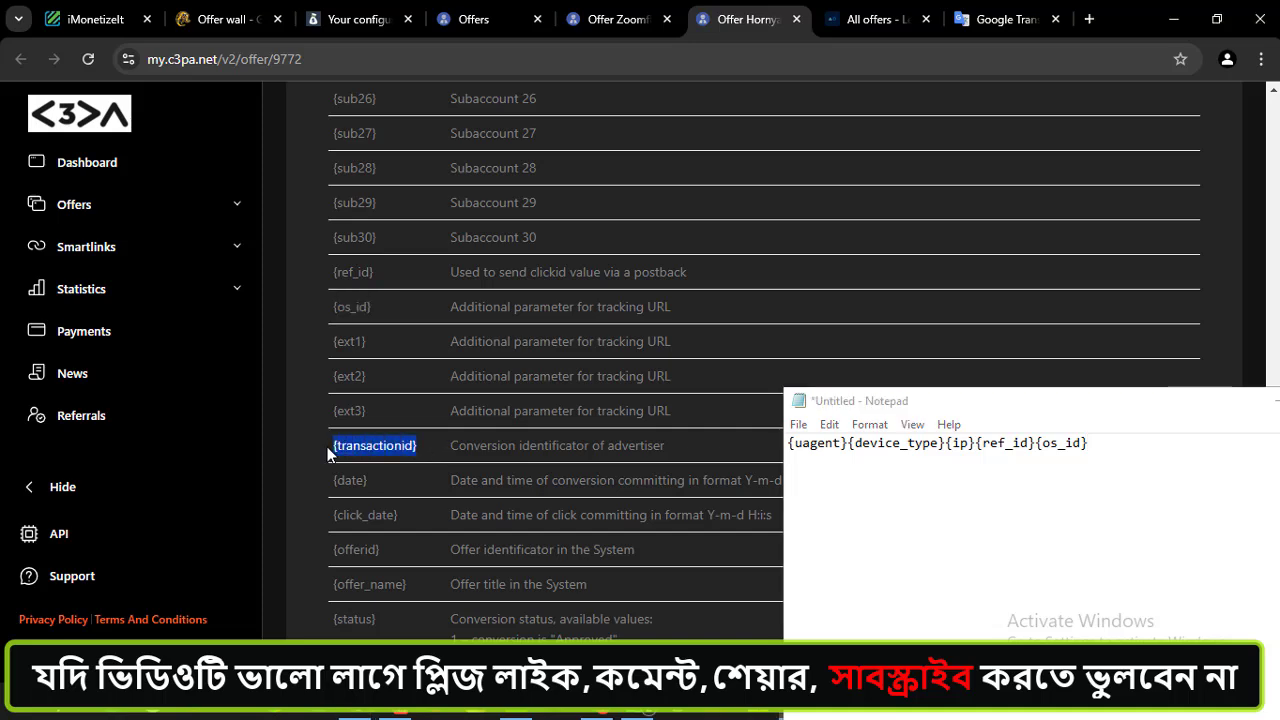
click(1094, 447)
key(ctrl+v)
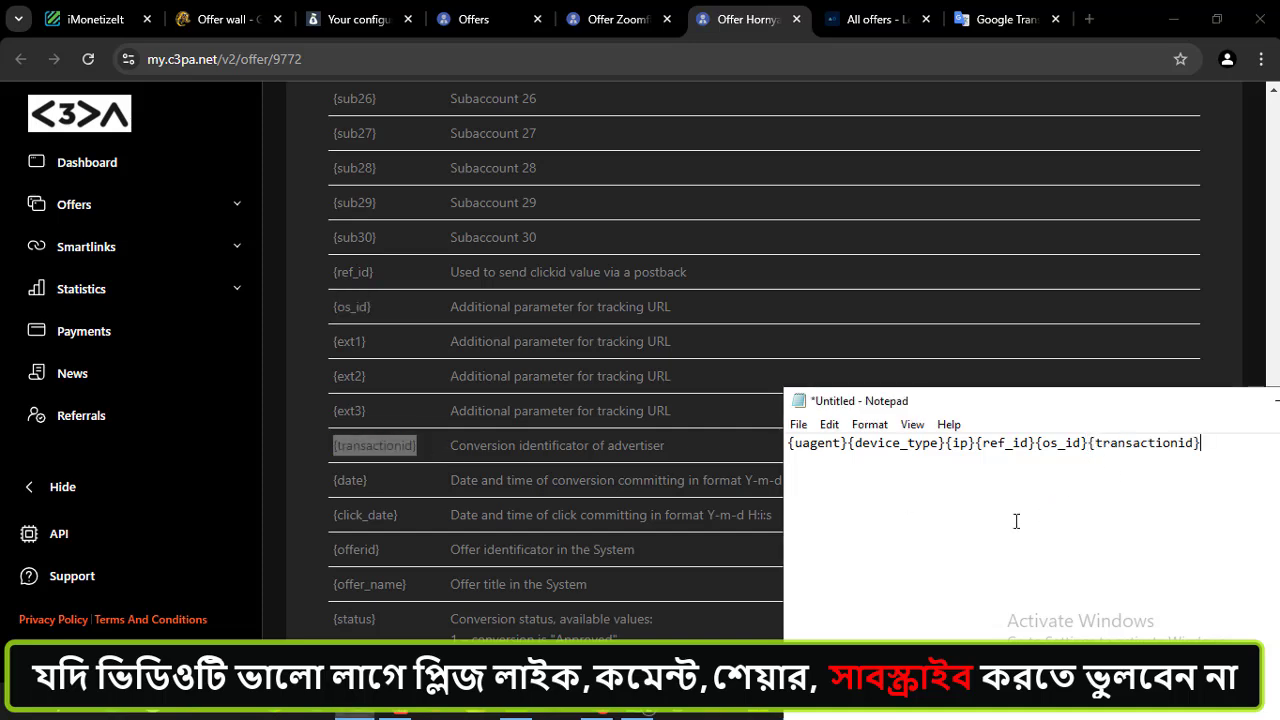
scroll(337, 476, down, 2)
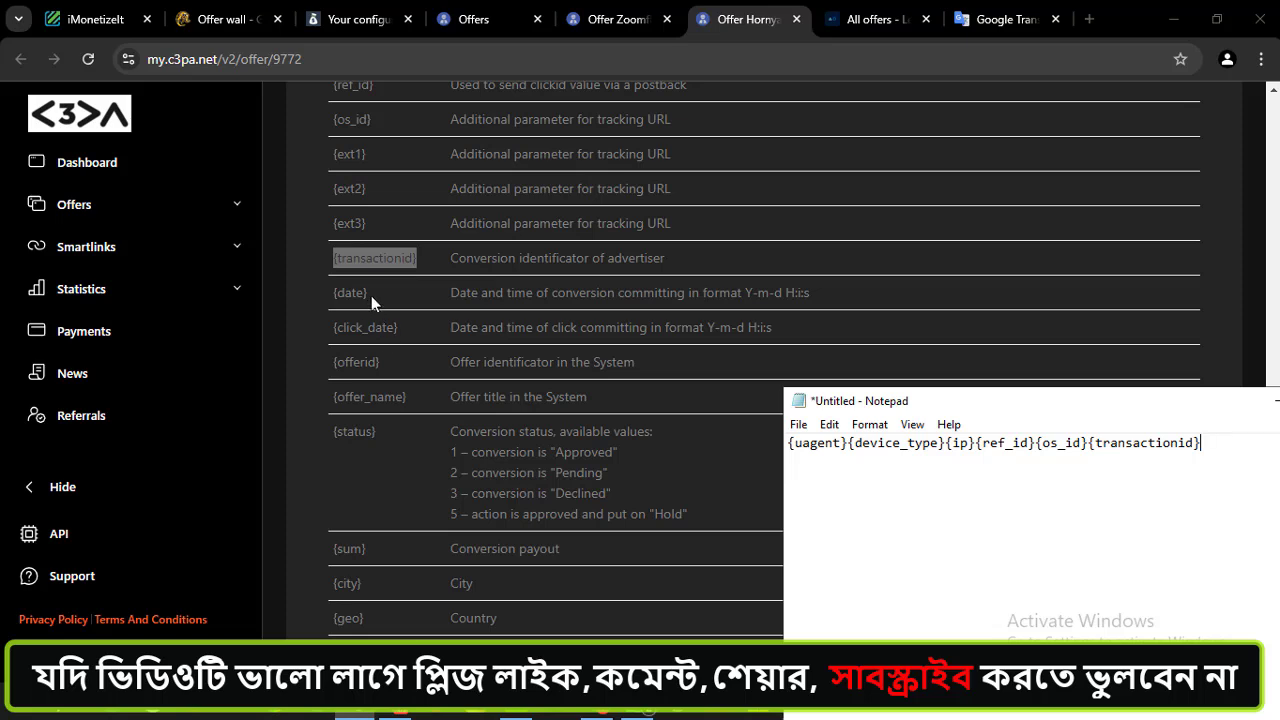
mouse_move(375, 291)
mouse_down()
mouse_move(325, 290)
mouse_move(369, 293)
mouse_up()
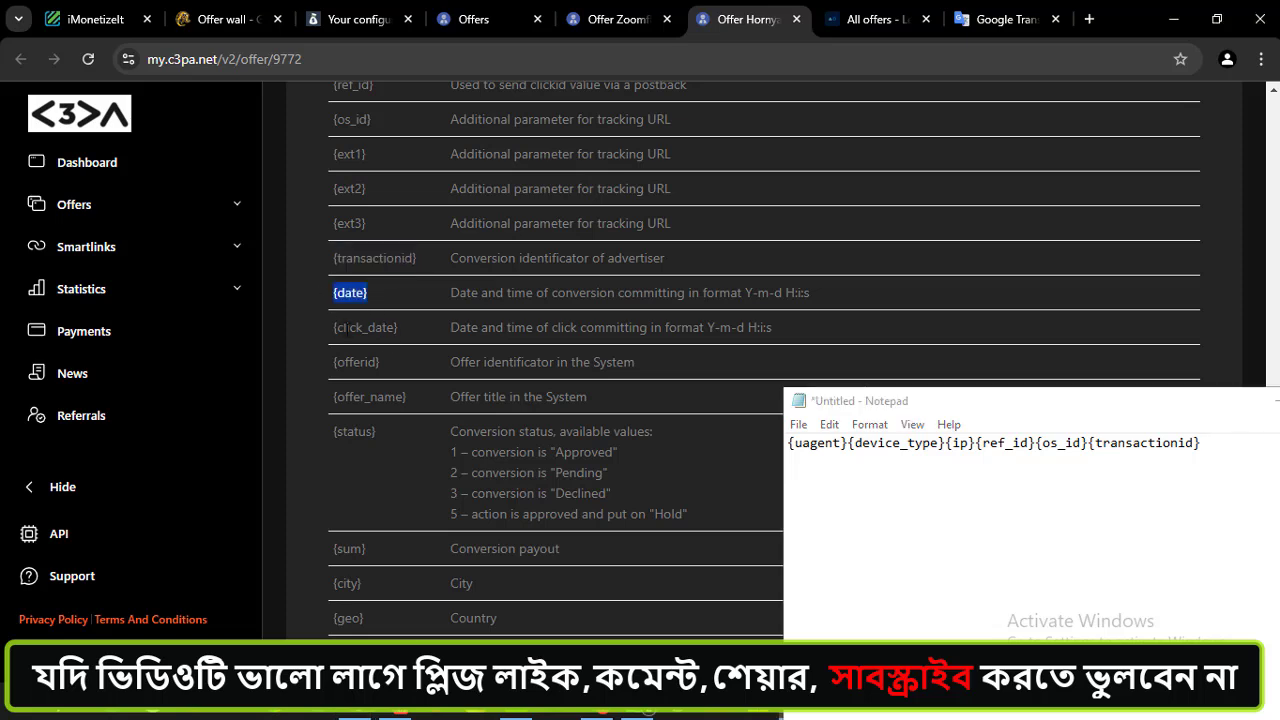
key(ctrl+c)
click(1207, 442)
key(ctrl+v)
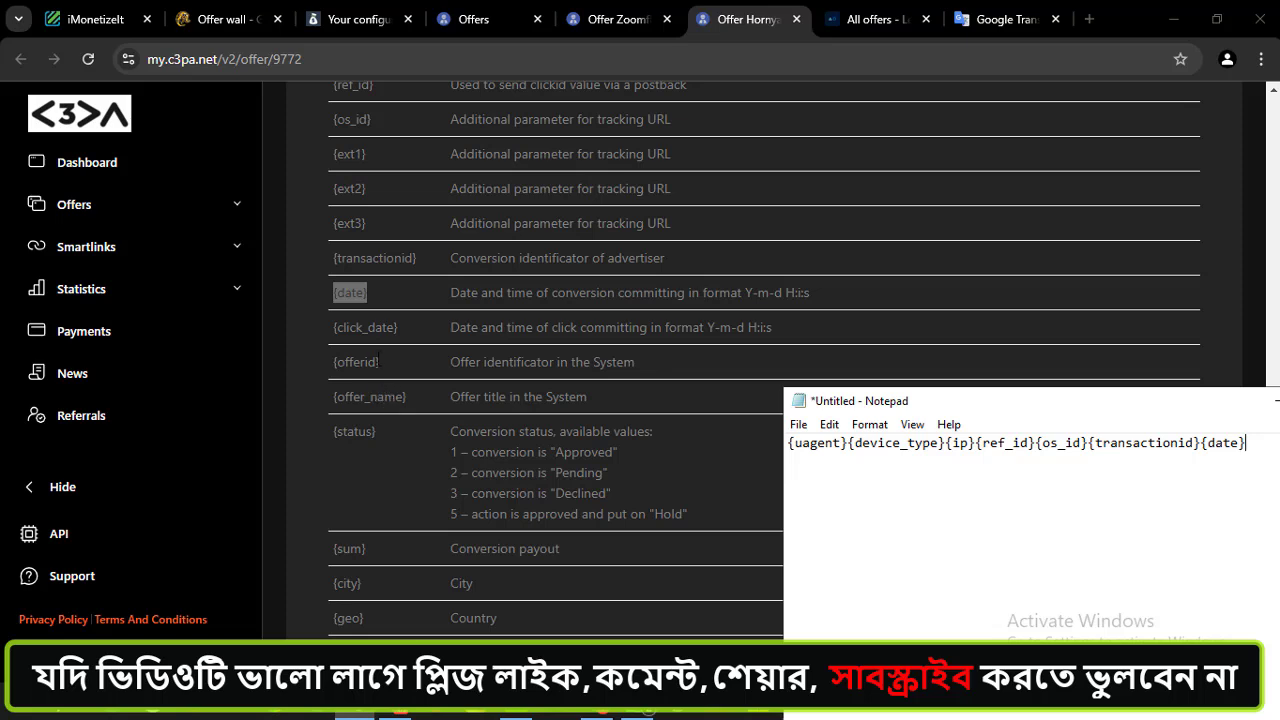
- Review the {offerid} macro and the {status} values, then add {status} after {date} in Notepad
drag(379, 361, 322, 366)
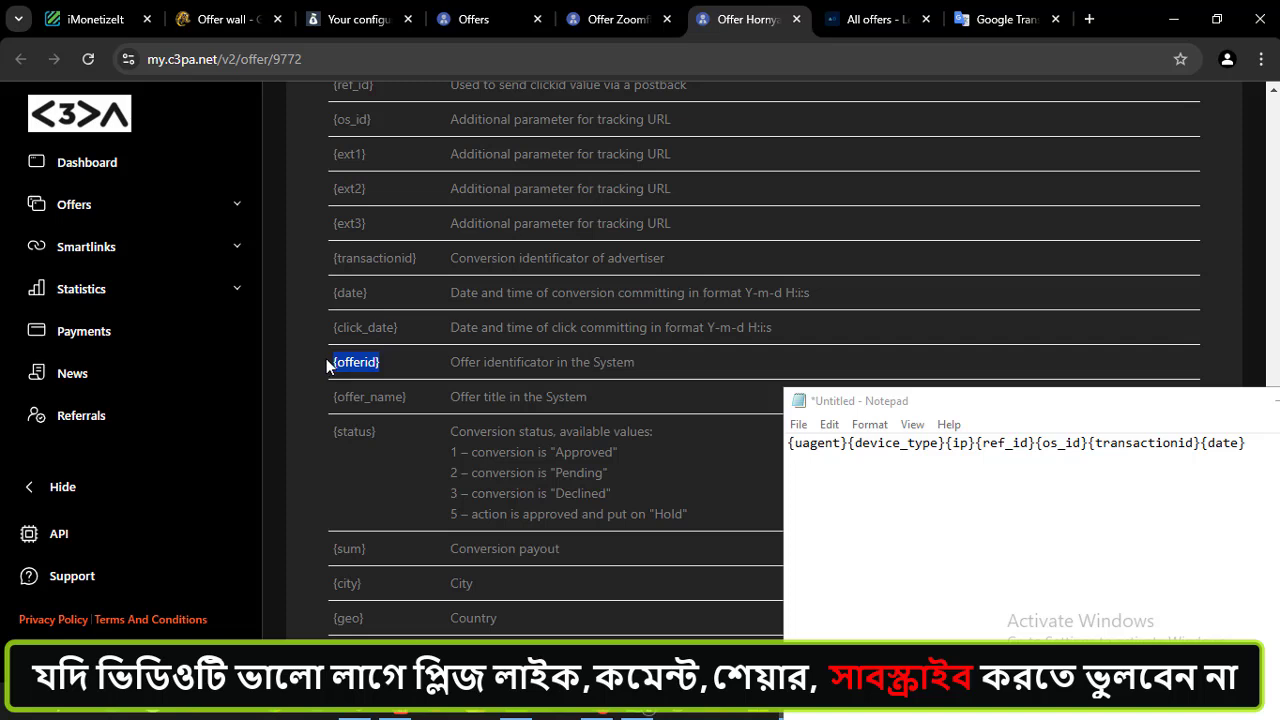
click(372, 431)
drag(457, 452, 630, 461)
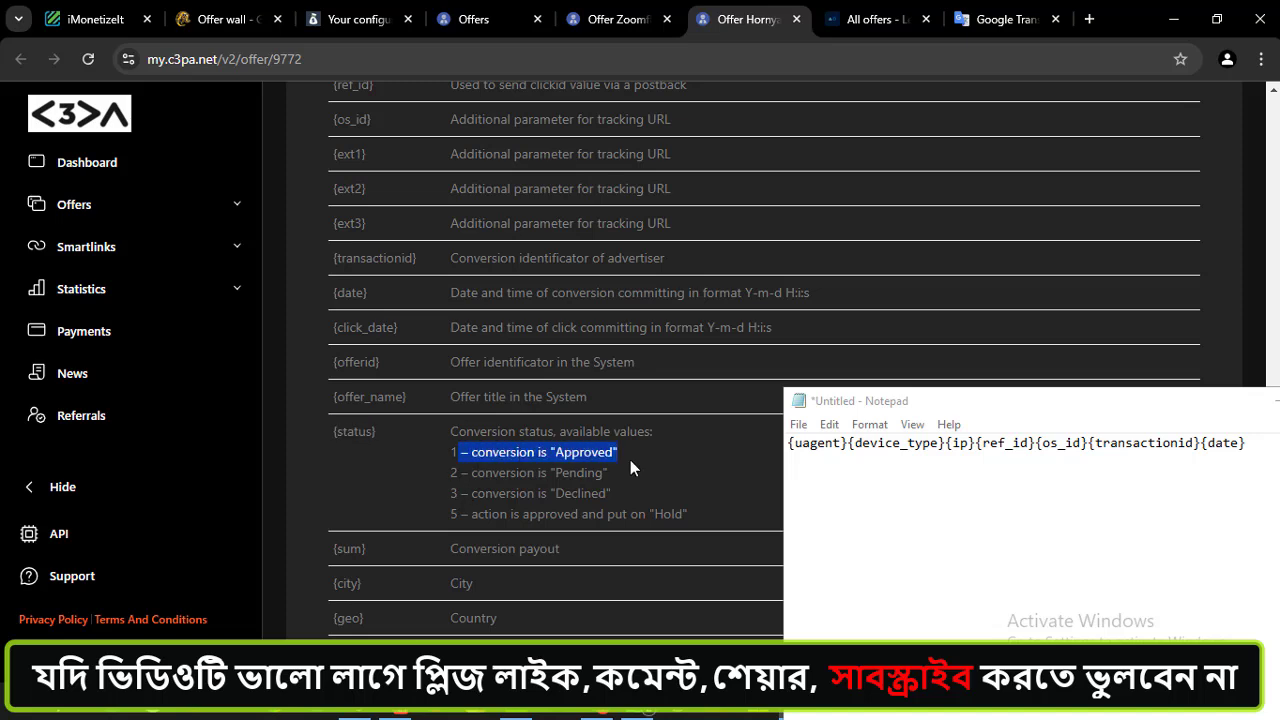
drag(472, 472, 612, 494)
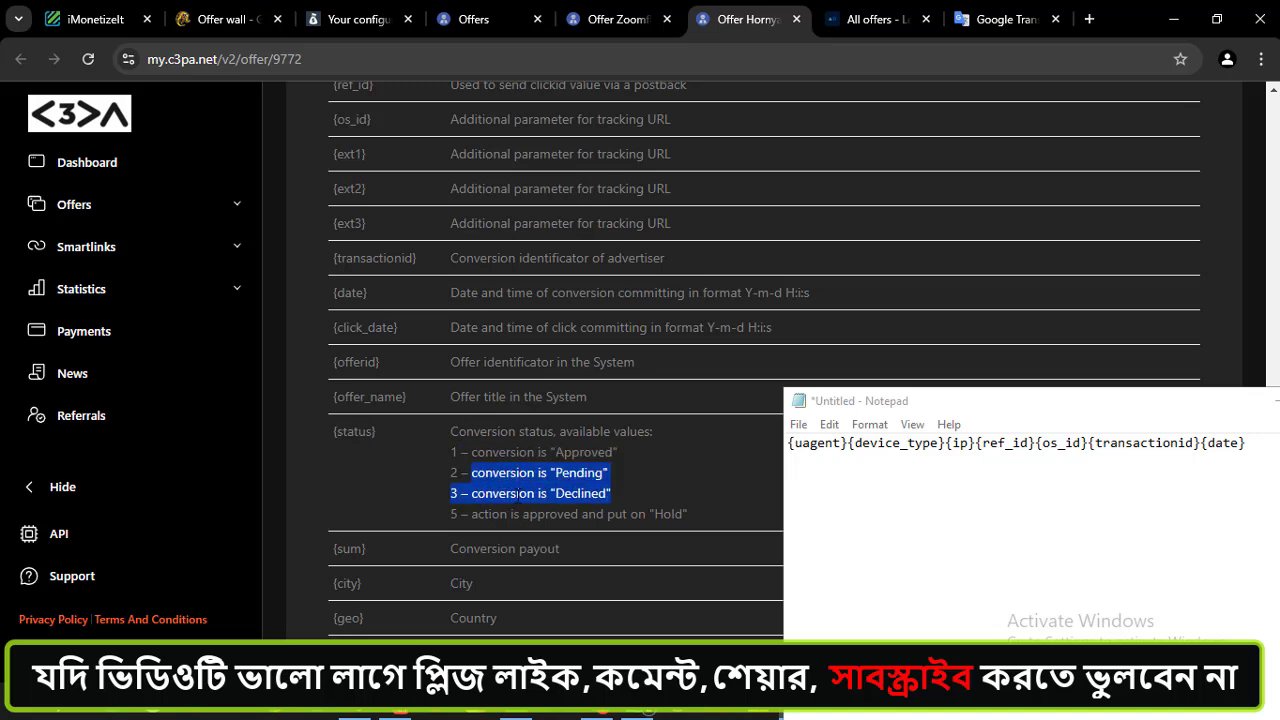
drag(471, 514, 688, 516)
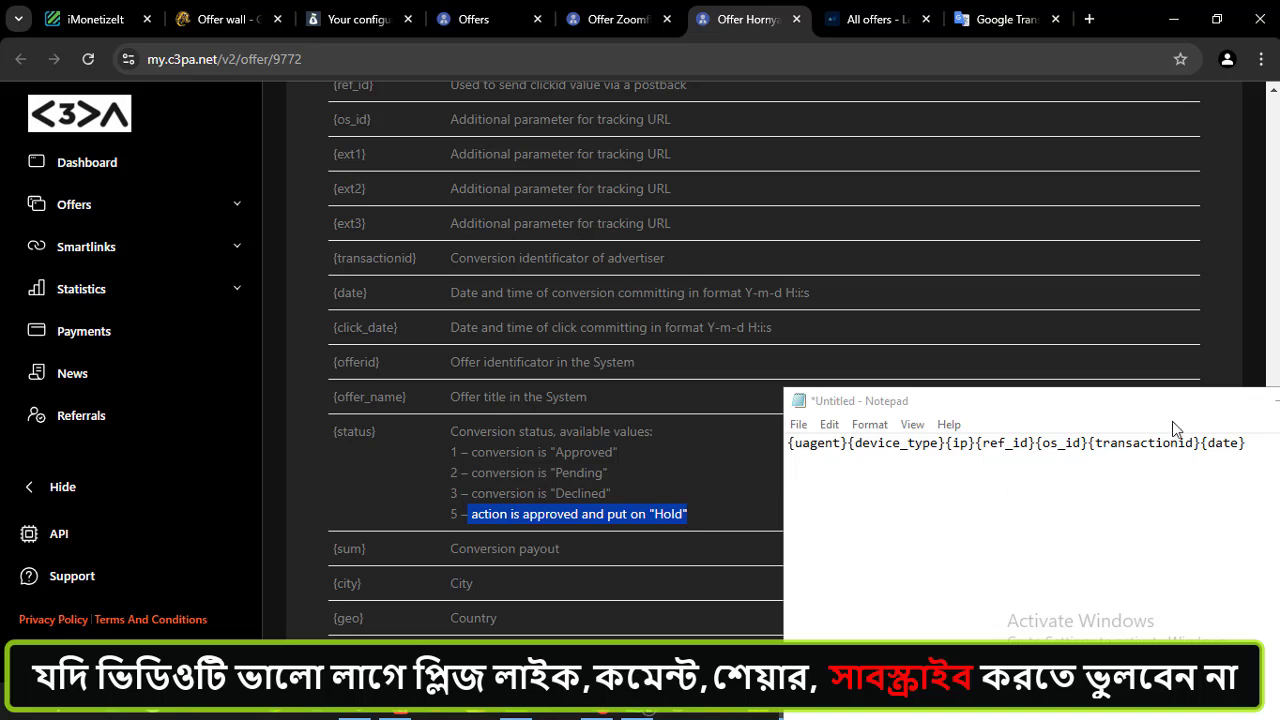
drag(1205, 402, 1098, 397)
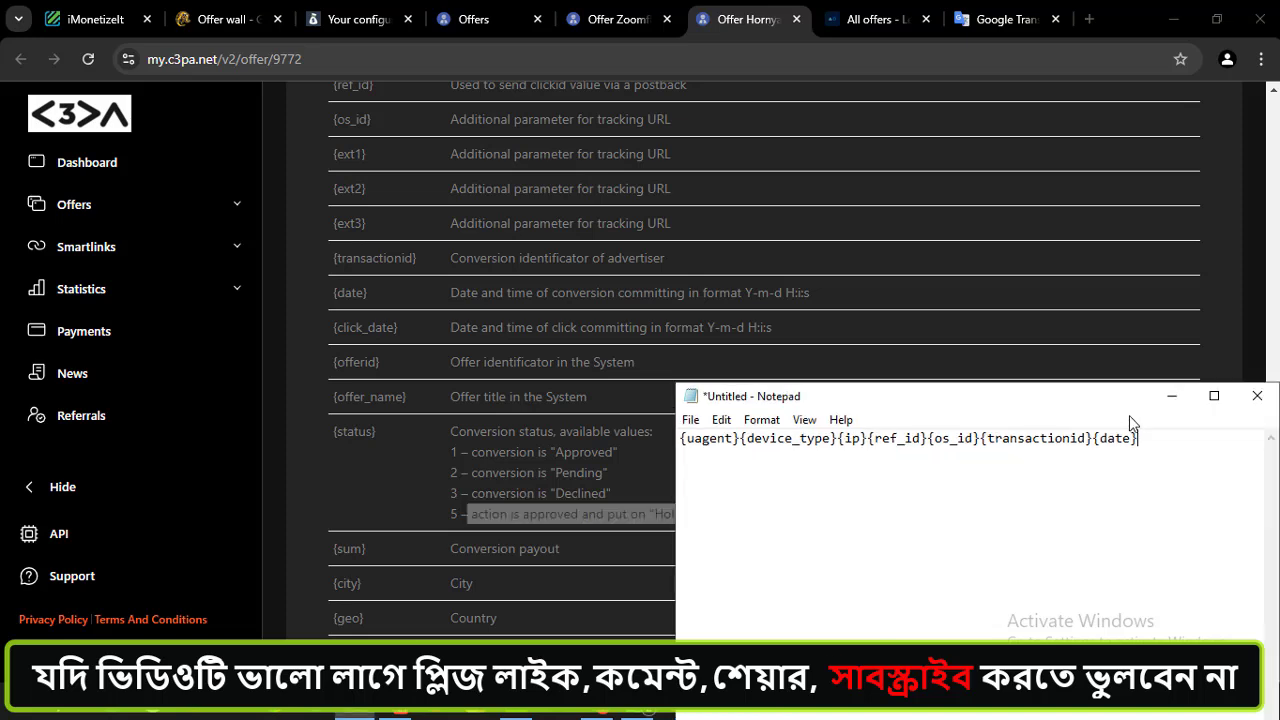
text({status})
drag(785, 398, 931, 399)
- Copy the {city} macro from the parameter table to the end of the Notepad line, keeping the Notepad window clear of the table
scroll(466, 461, down, 2)
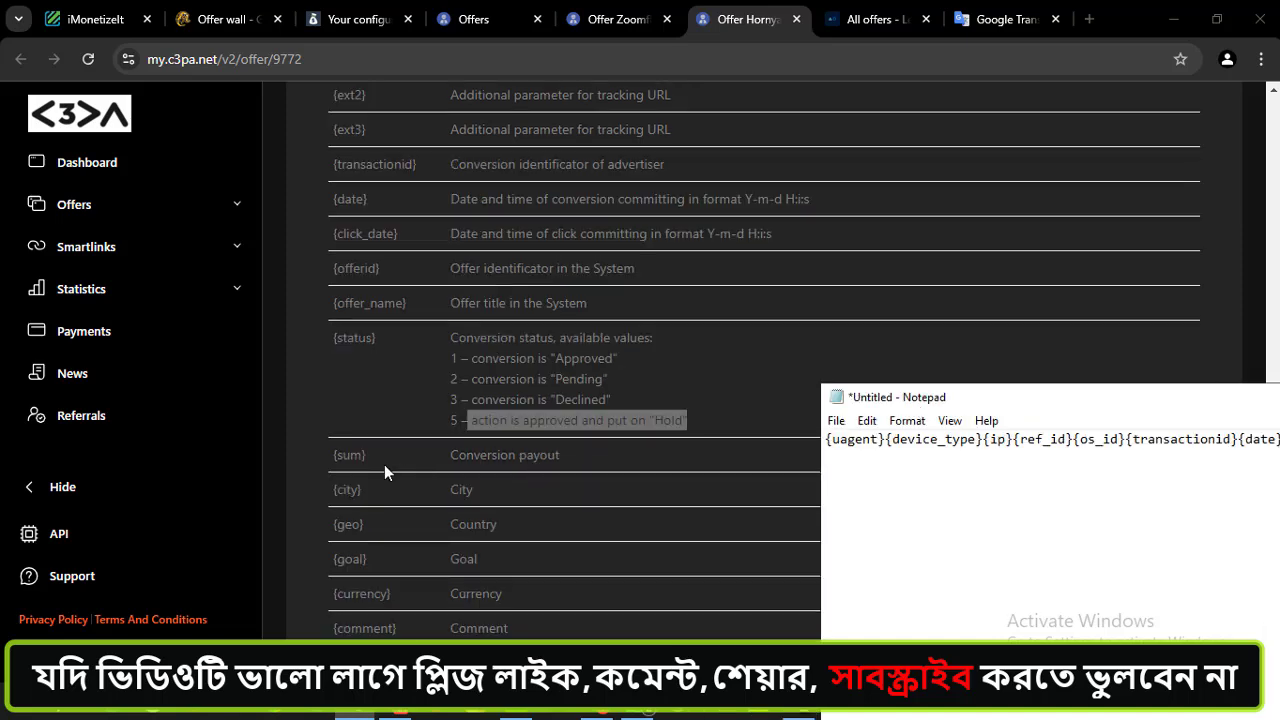
drag(371, 455, 316, 454)
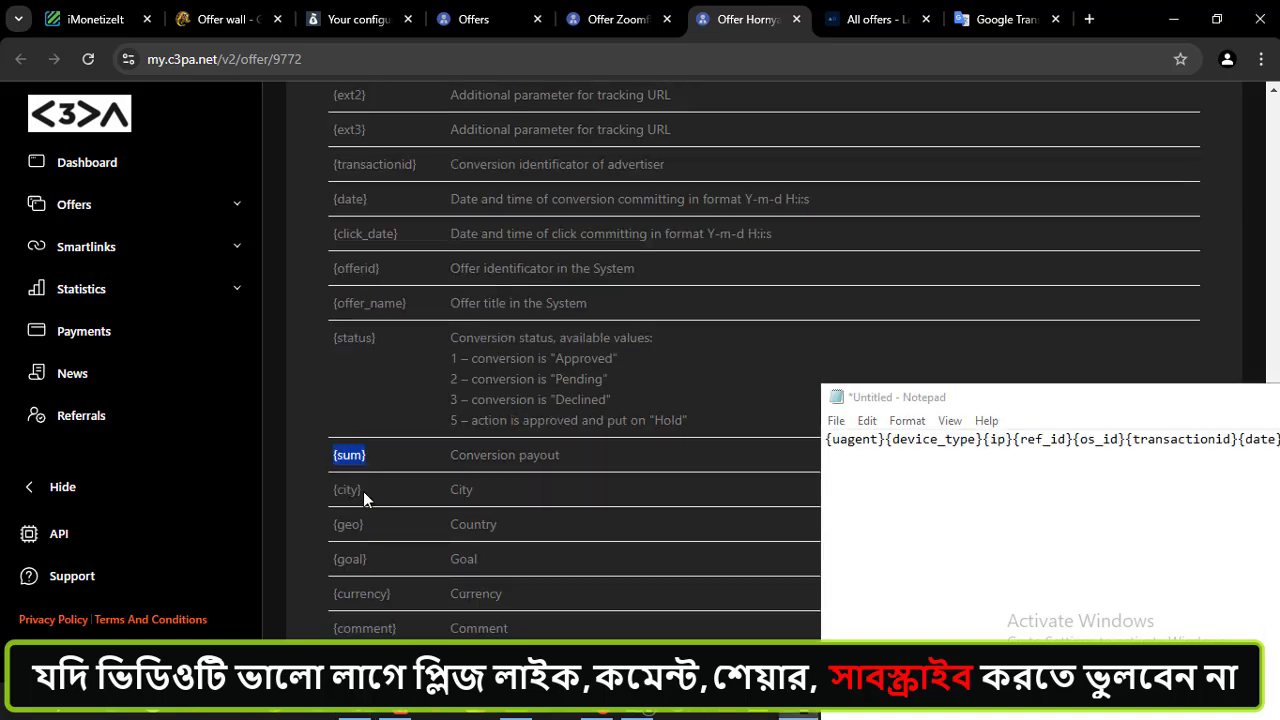
drag(365, 490, 322, 489)
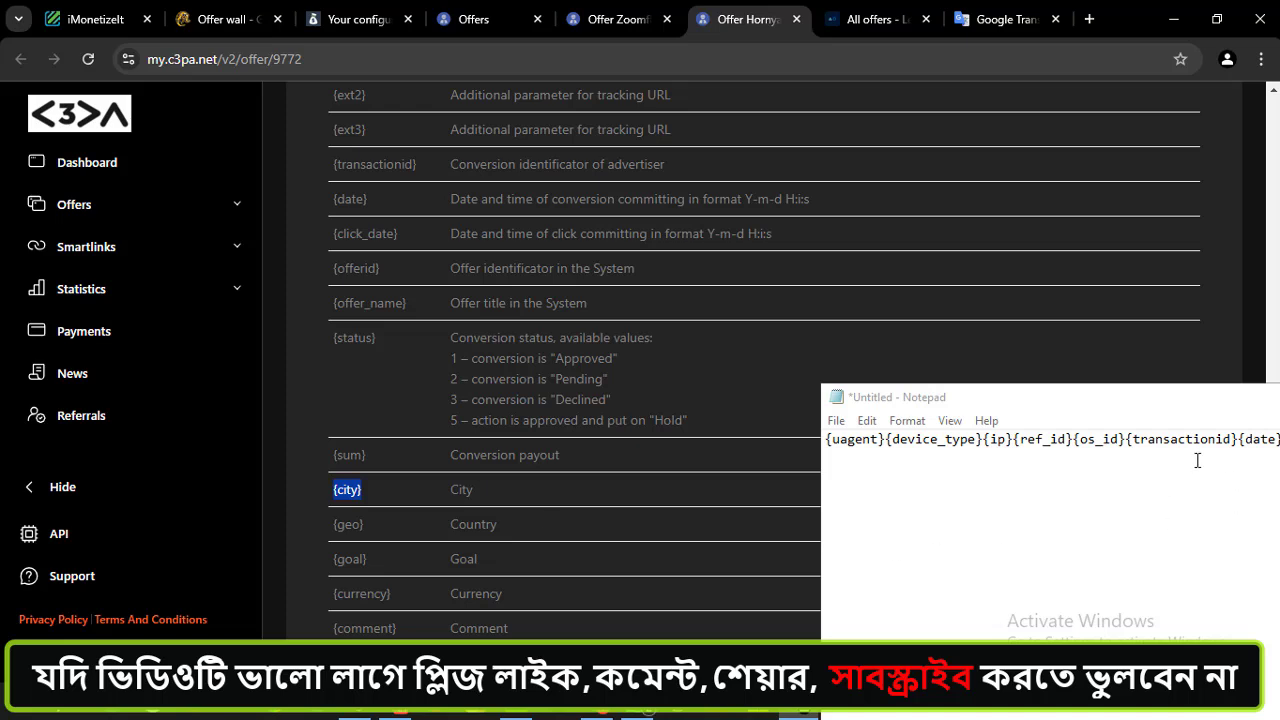
drag(917, 395, 705, 382)
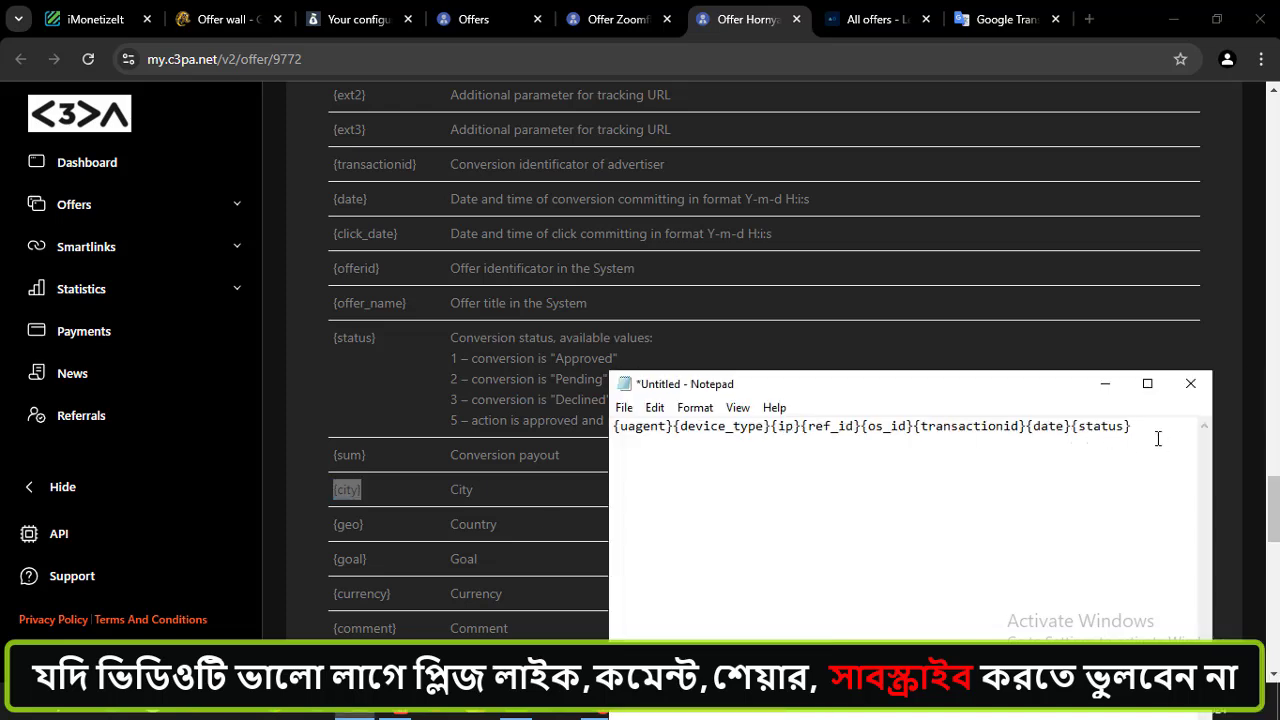
key(ctrl+v)
drag(1006, 394, 1186, 407)
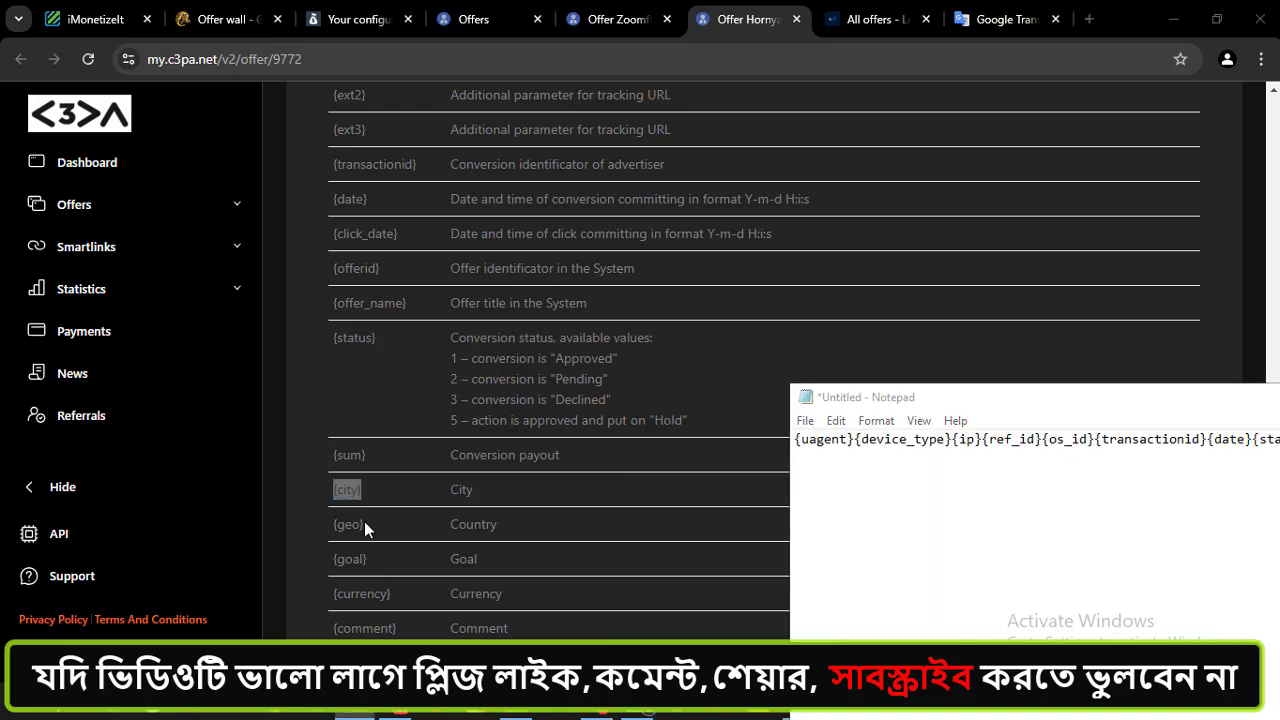
- Copy the {geo} macro onto a new second line in Notepad and append the {goal} macro after it
drag(364, 521, 329, 524)
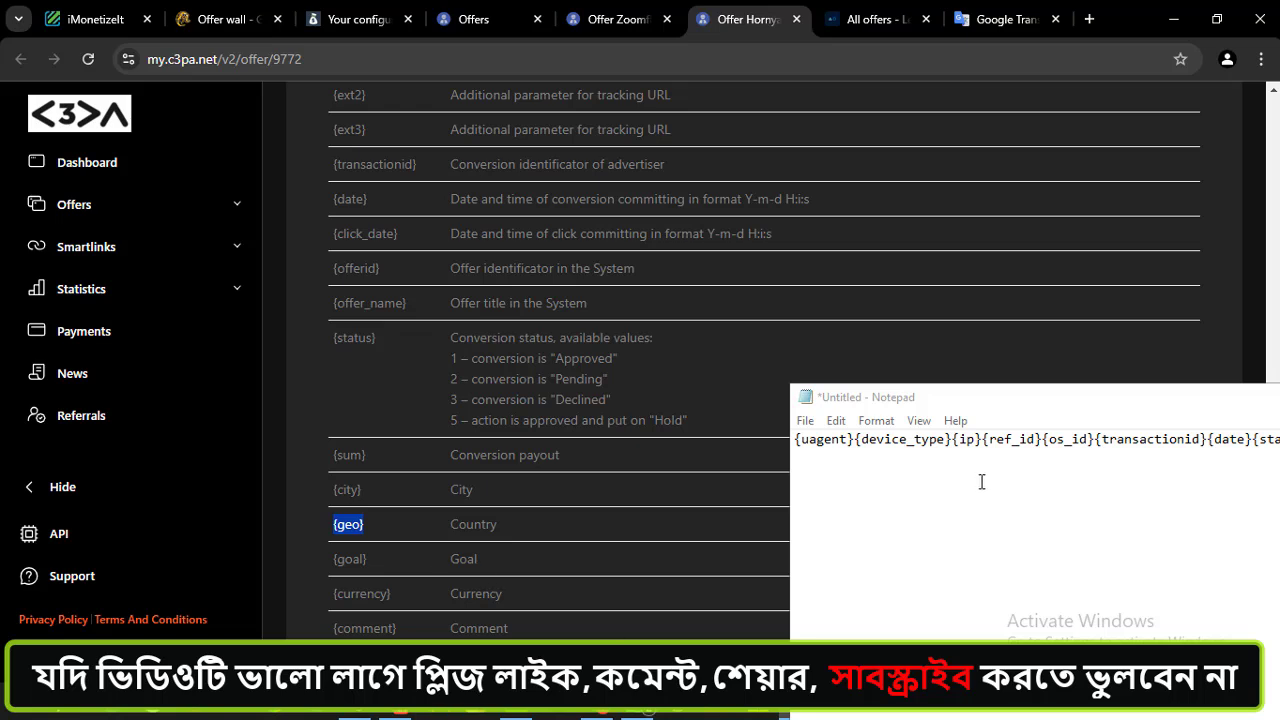
drag(1020, 399, 773, 408)
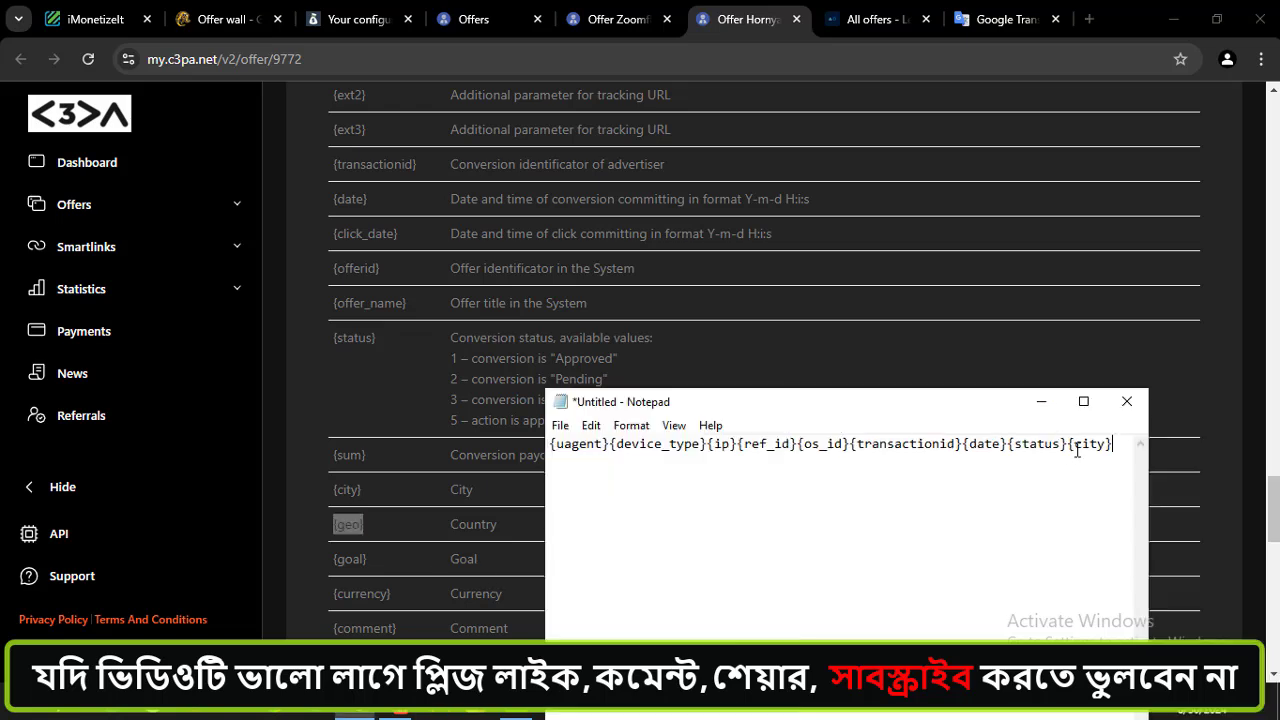
key(Return)
key(ctrl+v)
drag(663, 389, 848, 396)
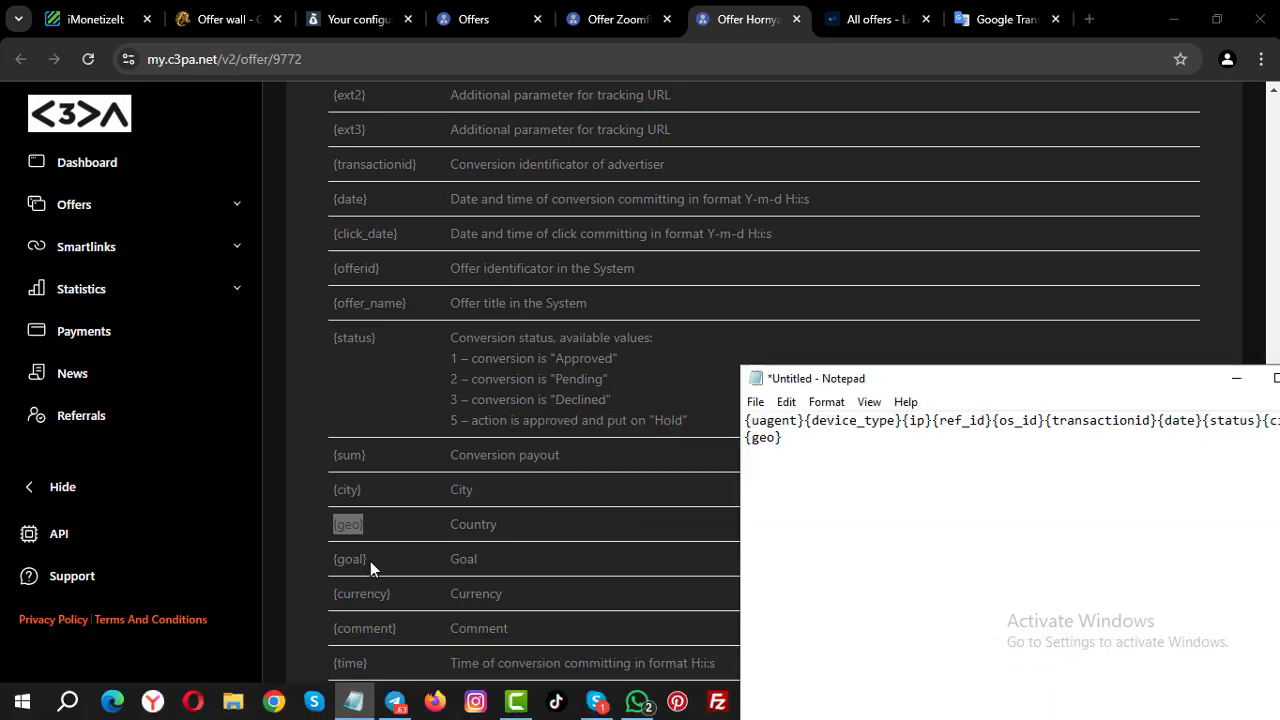
drag(370, 561, 331, 556)
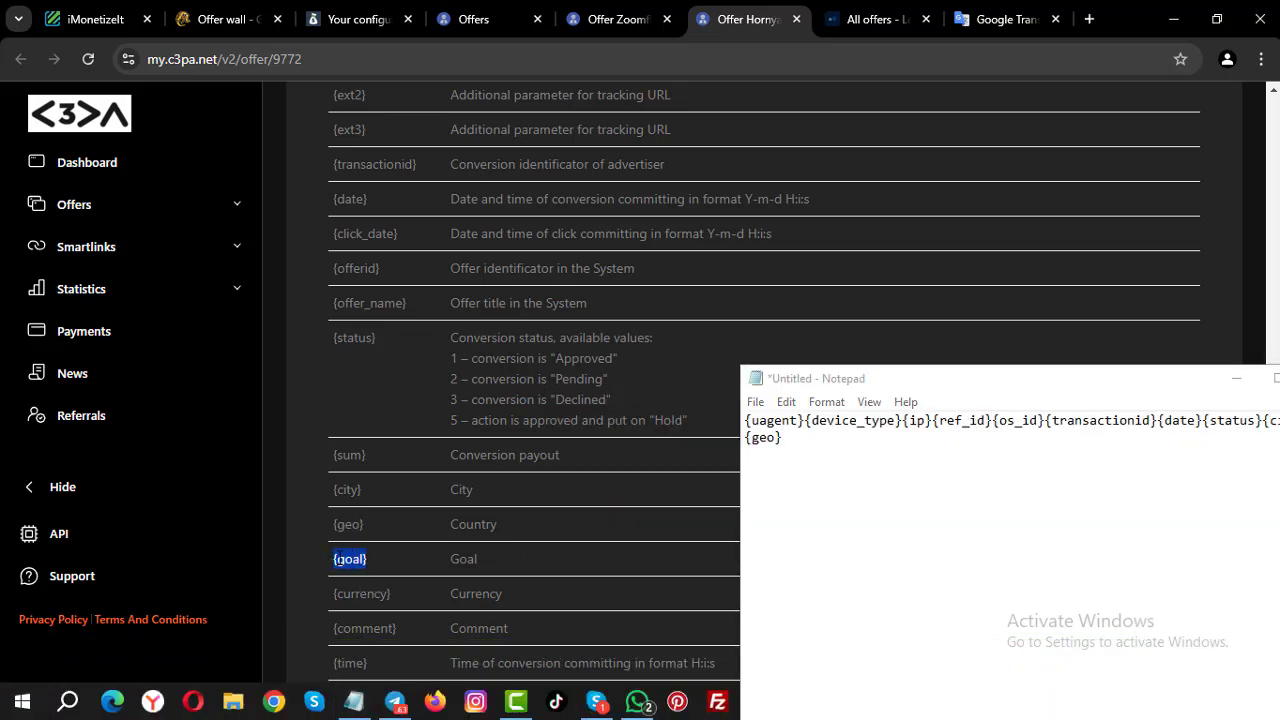
click(802, 437)
key(ctrl+v)
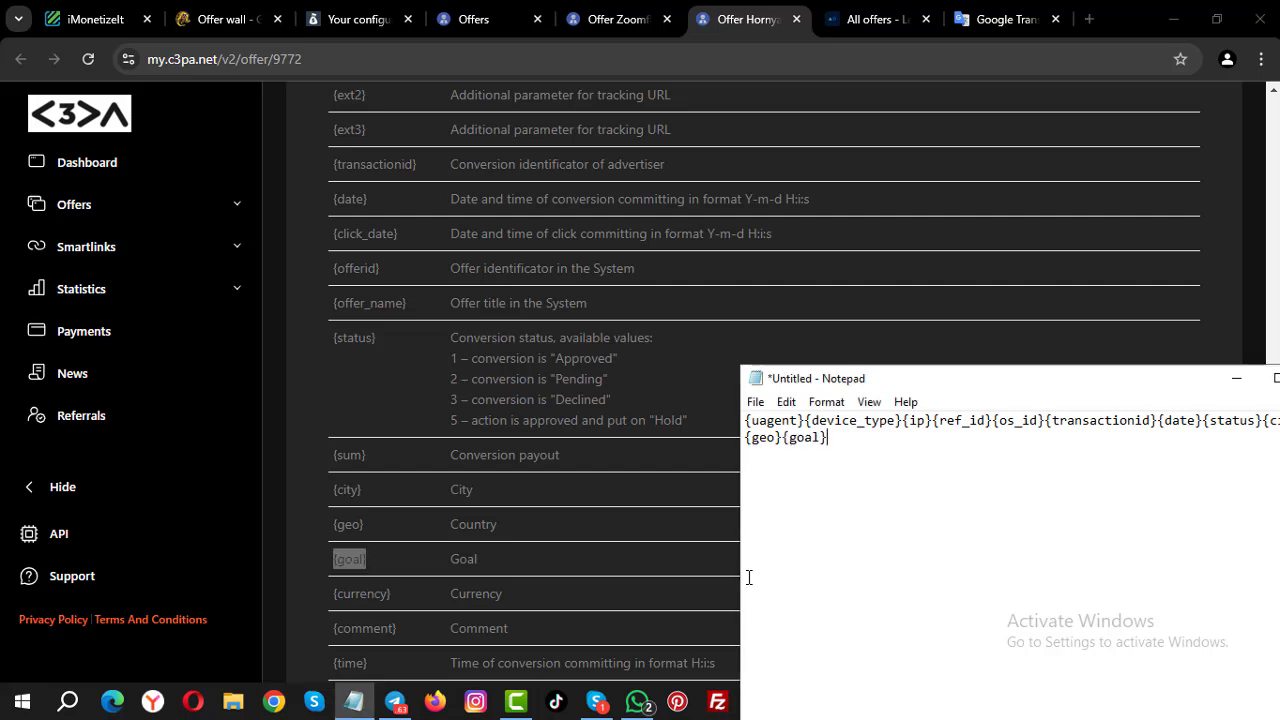
- Examine the {time}, {rand} and custom field macros further down the postback parameter table
scroll(425, 576, down, 1)
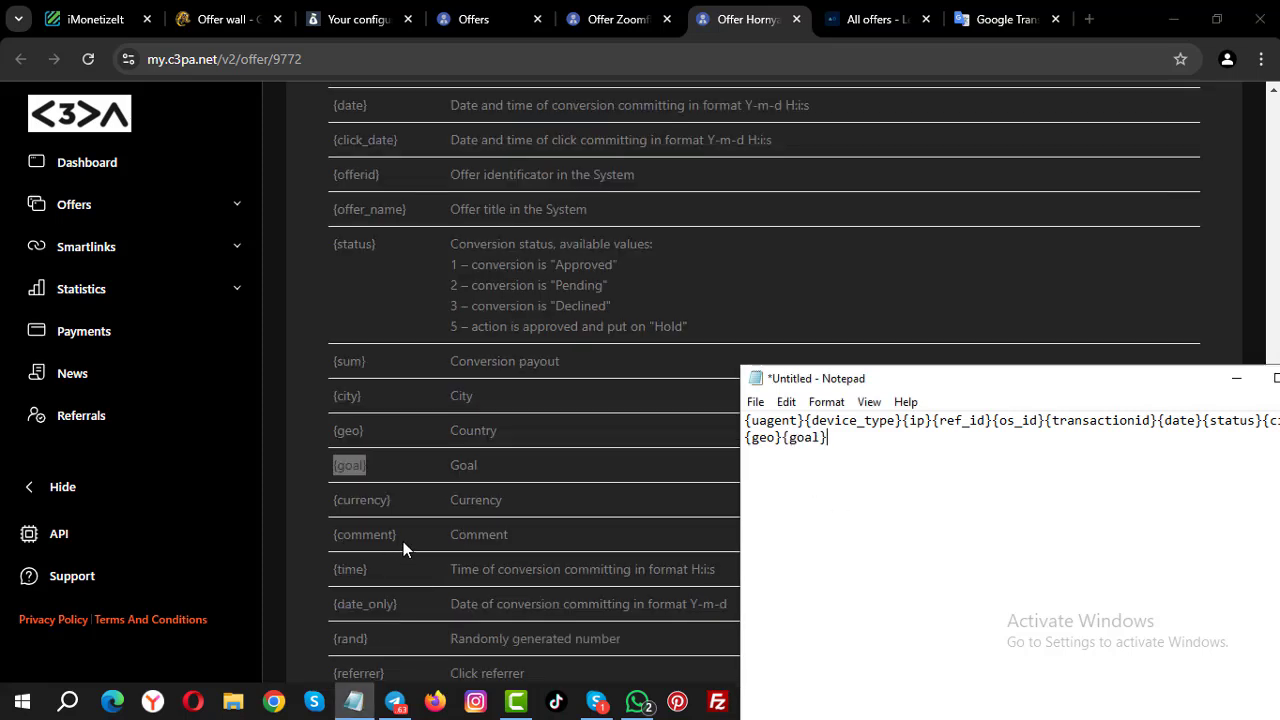
scroll(400, 550, down, 1)
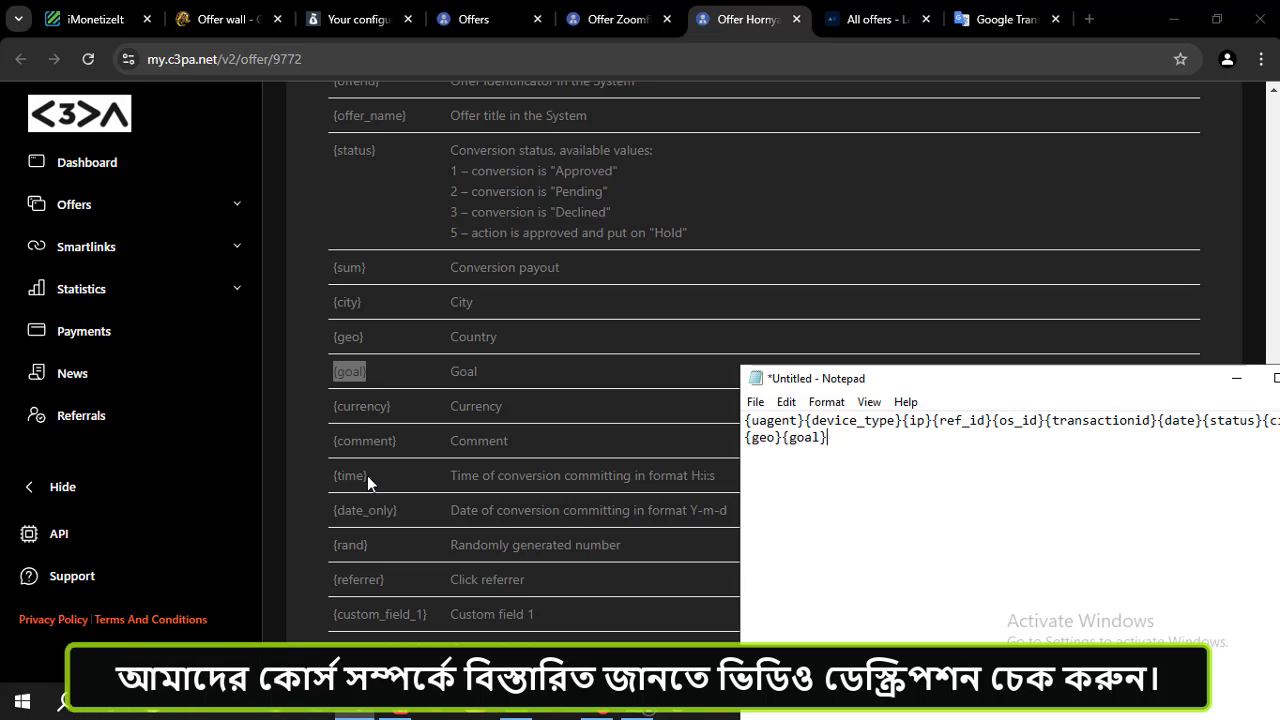
drag(368, 476, 331, 477)
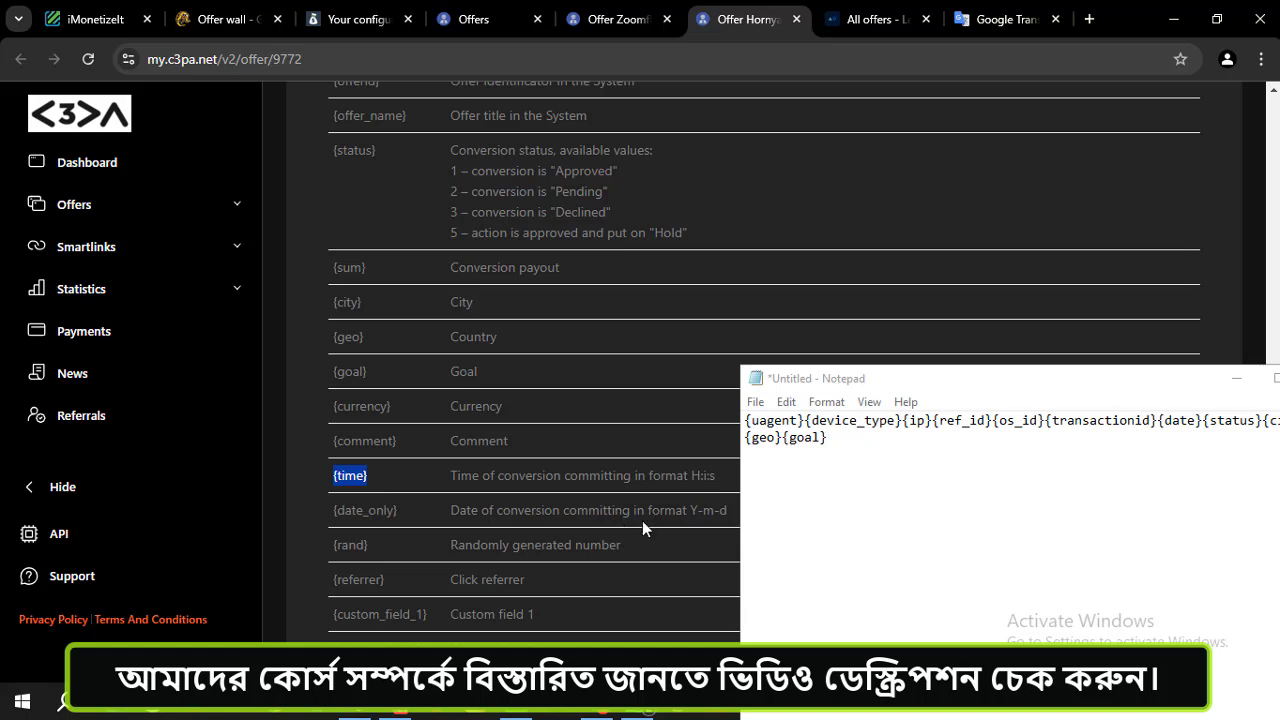
drag(369, 545, 332, 546)
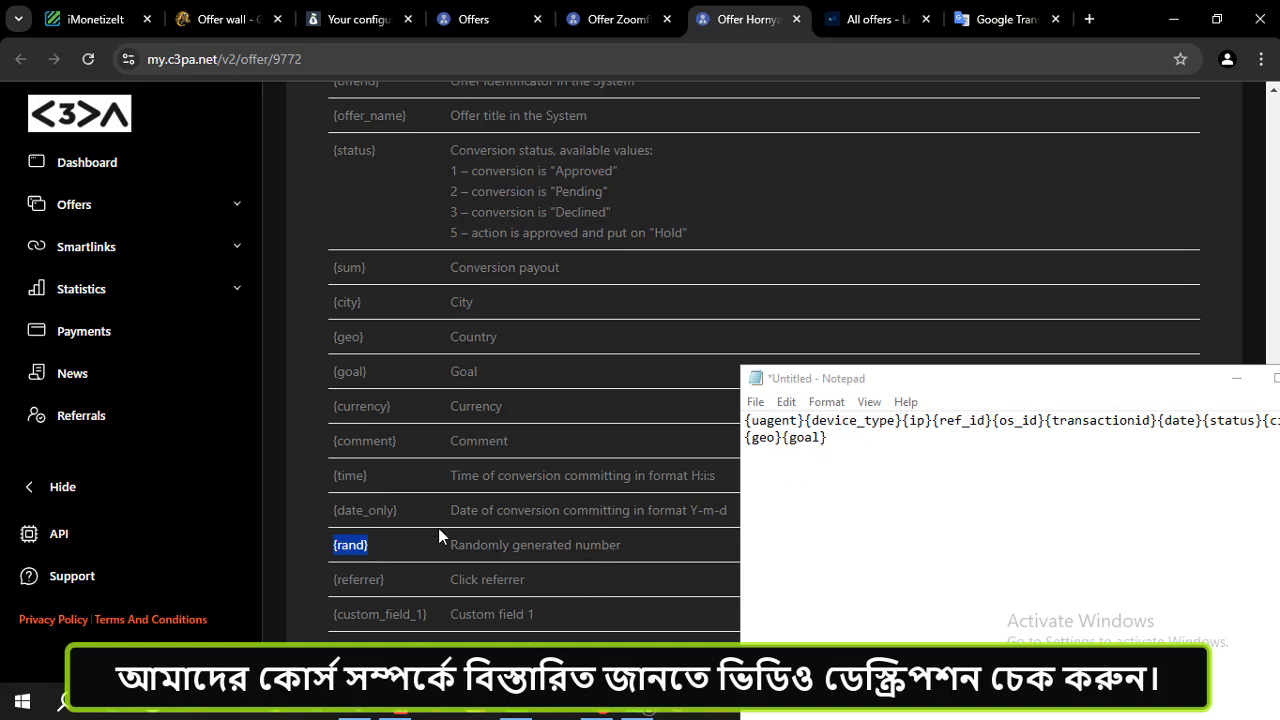
scroll(423, 589, down, 1)
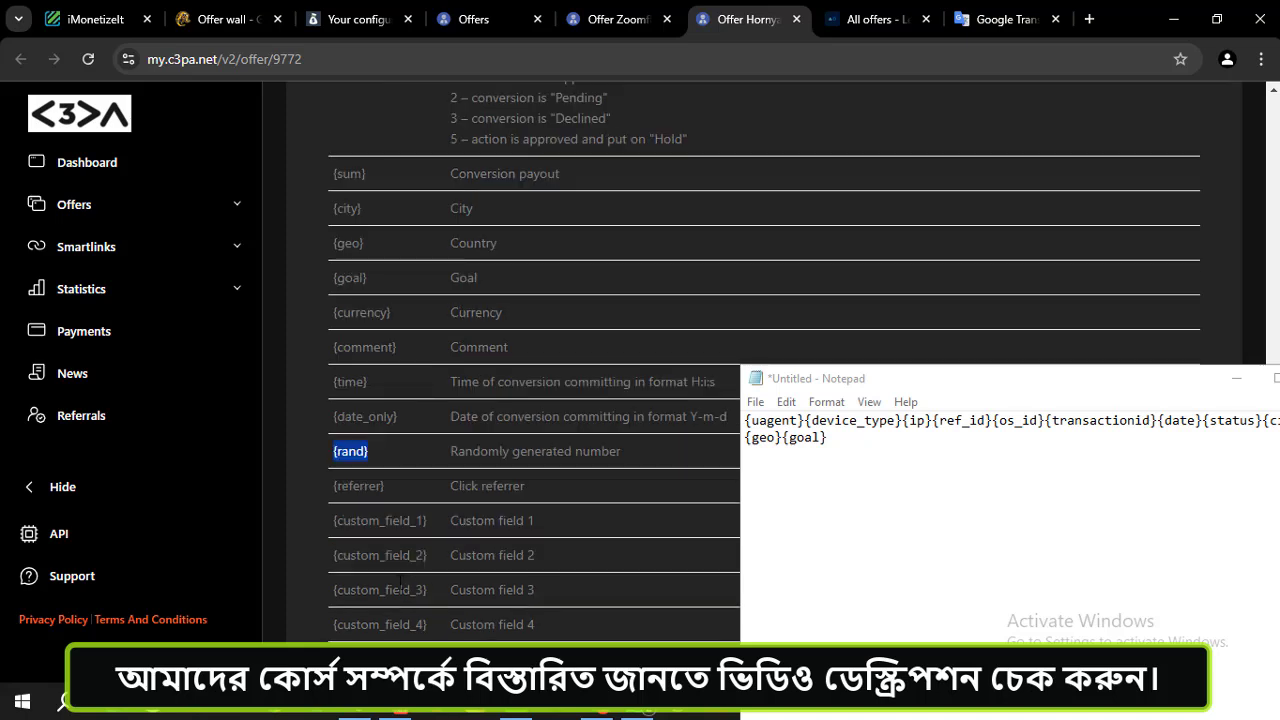
- Copy the {referrer} macro from the parameter table and append it after {goal} in Notepad
drag(390, 486, 327, 484)
key(ctrl+c)
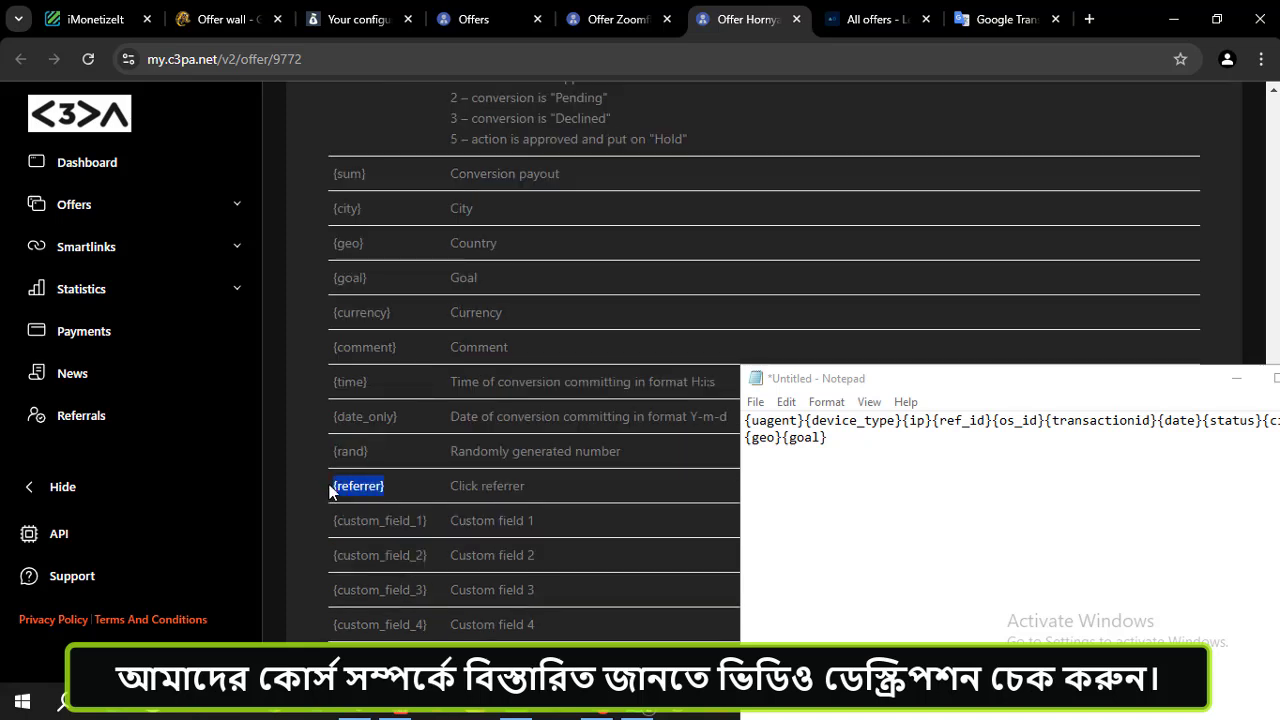
click(846, 440)
key(ctrl+v)
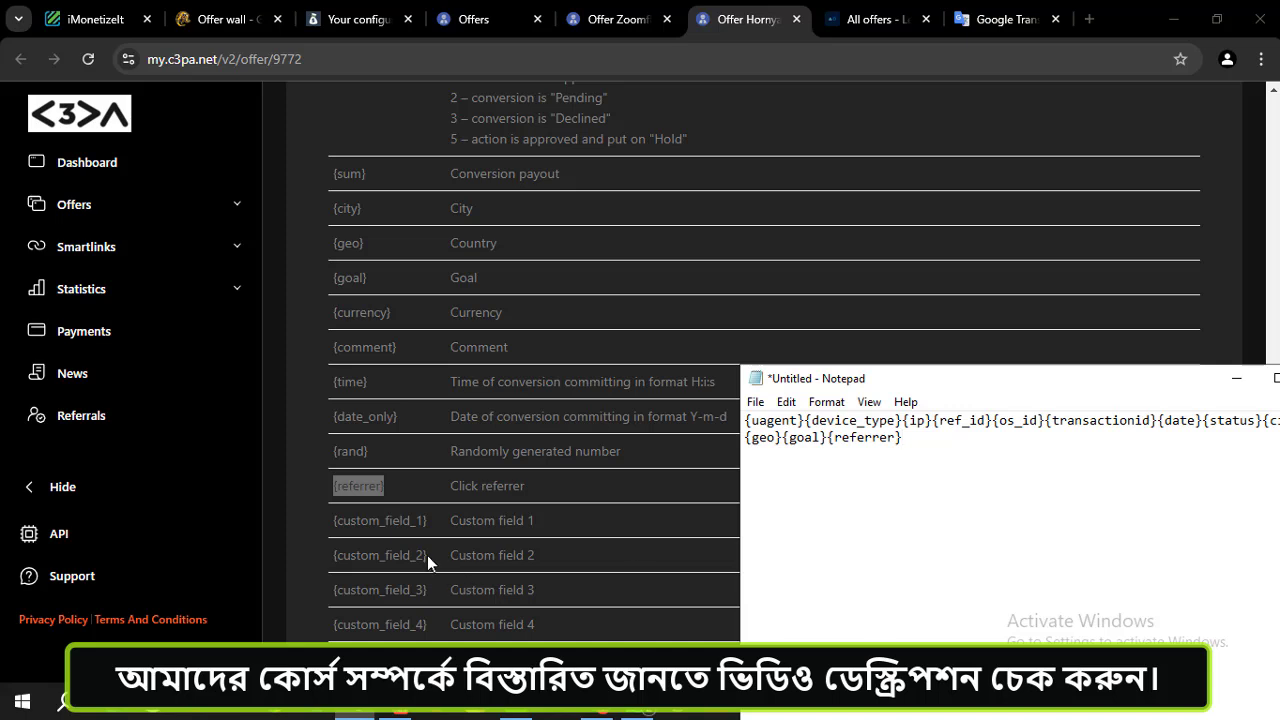
- Copy the {os} macro from below the custom fields and append it after {referrer} in Notepad
scroll(389, 563, down, 2)
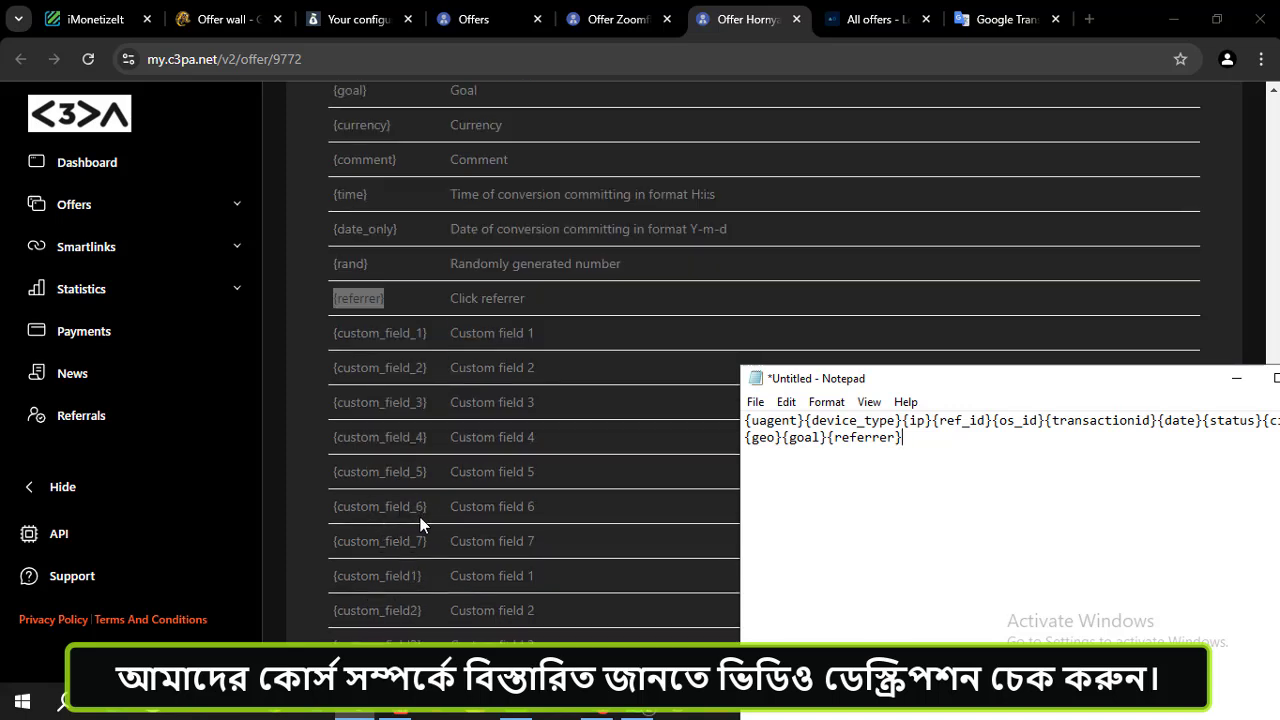
scroll(420, 517, down, 2)
scroll(420, 517, down, 1)
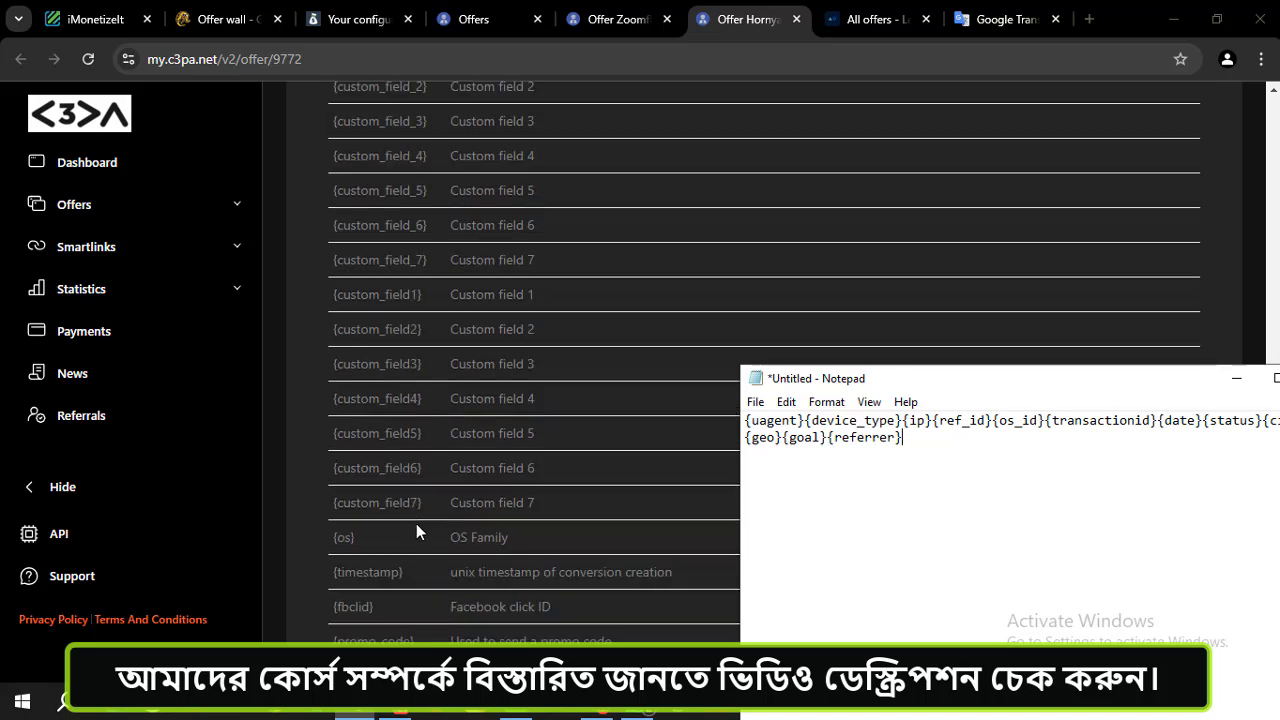
drag(362, 543, 329, 543)
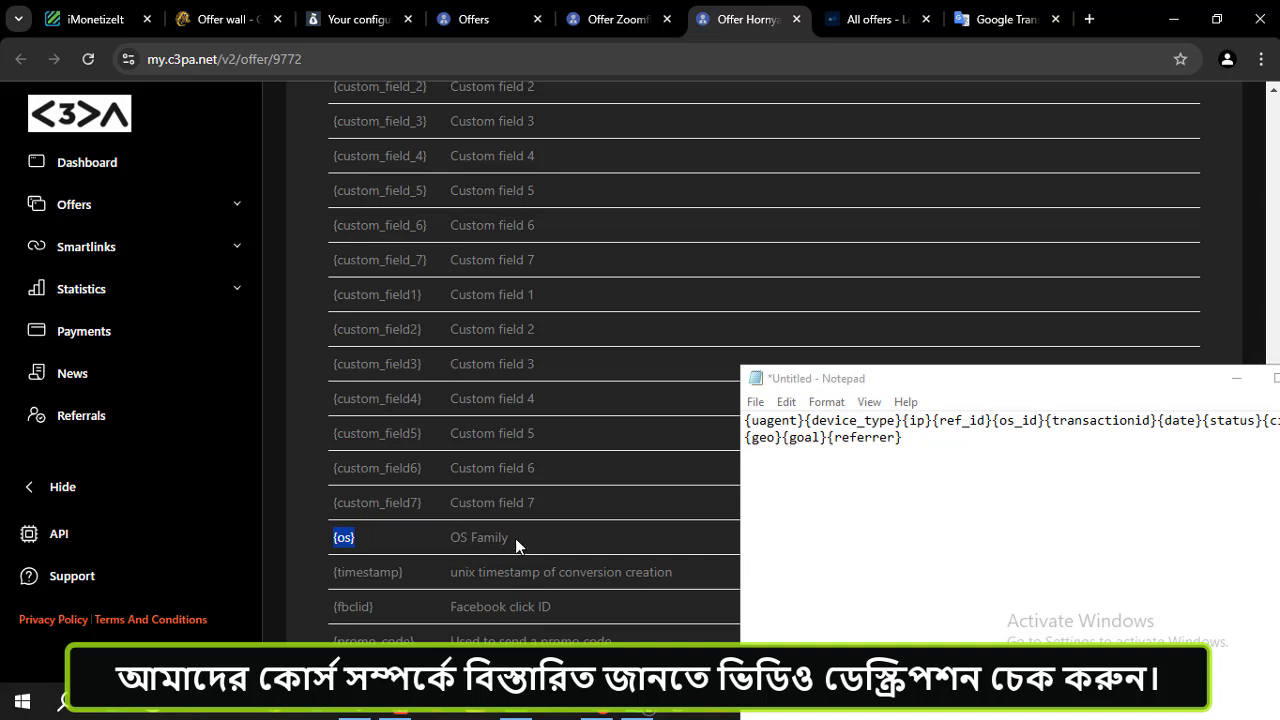
click(914, 440)
key(ctrl+v)
- Review the {timestamp} and {order_sum} macros, then copy {user_id} from the table's last row to the end of the Notepad text
scroll(443, 526, down, 1)
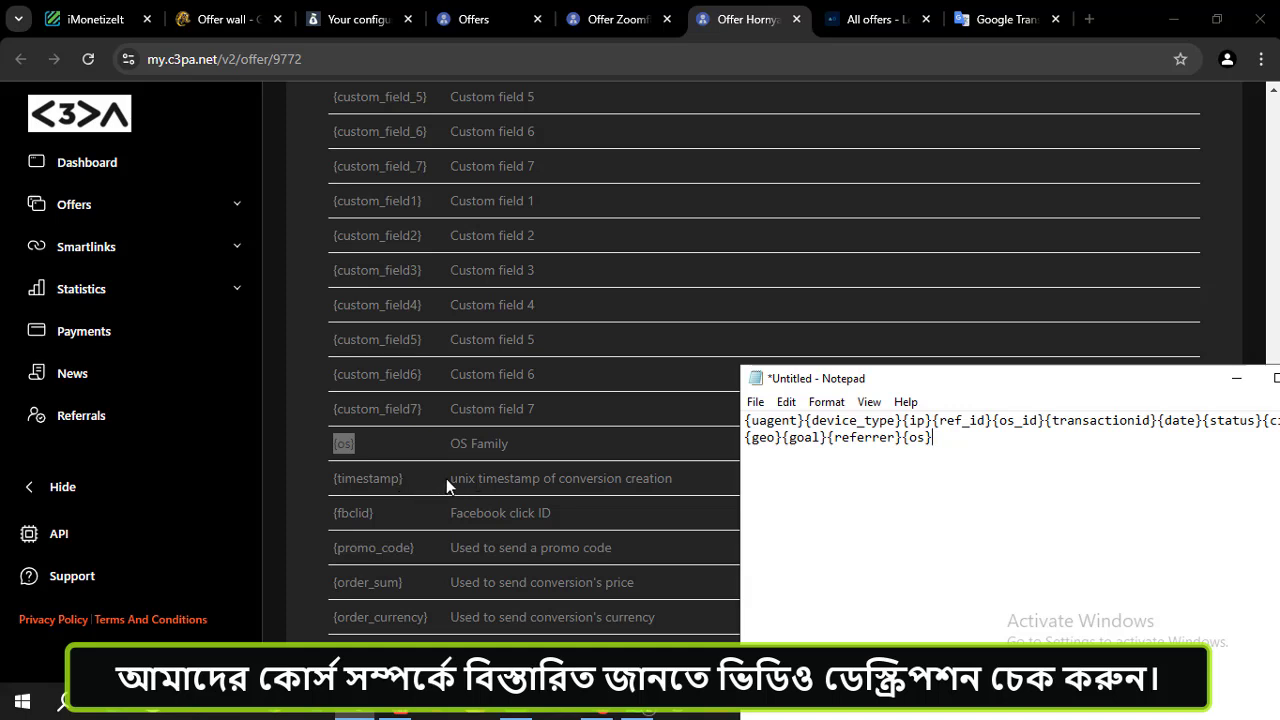
drag(446, 478, 673, 476)
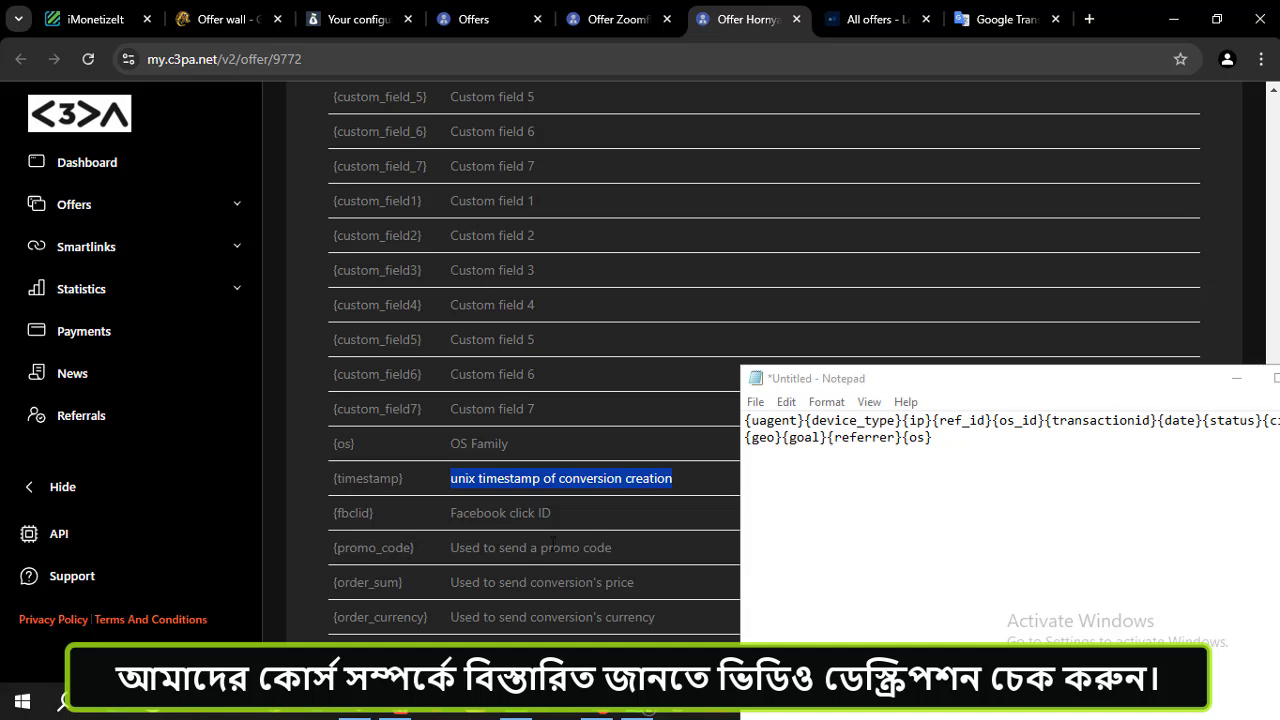
scroll(571, 563, down, 1)
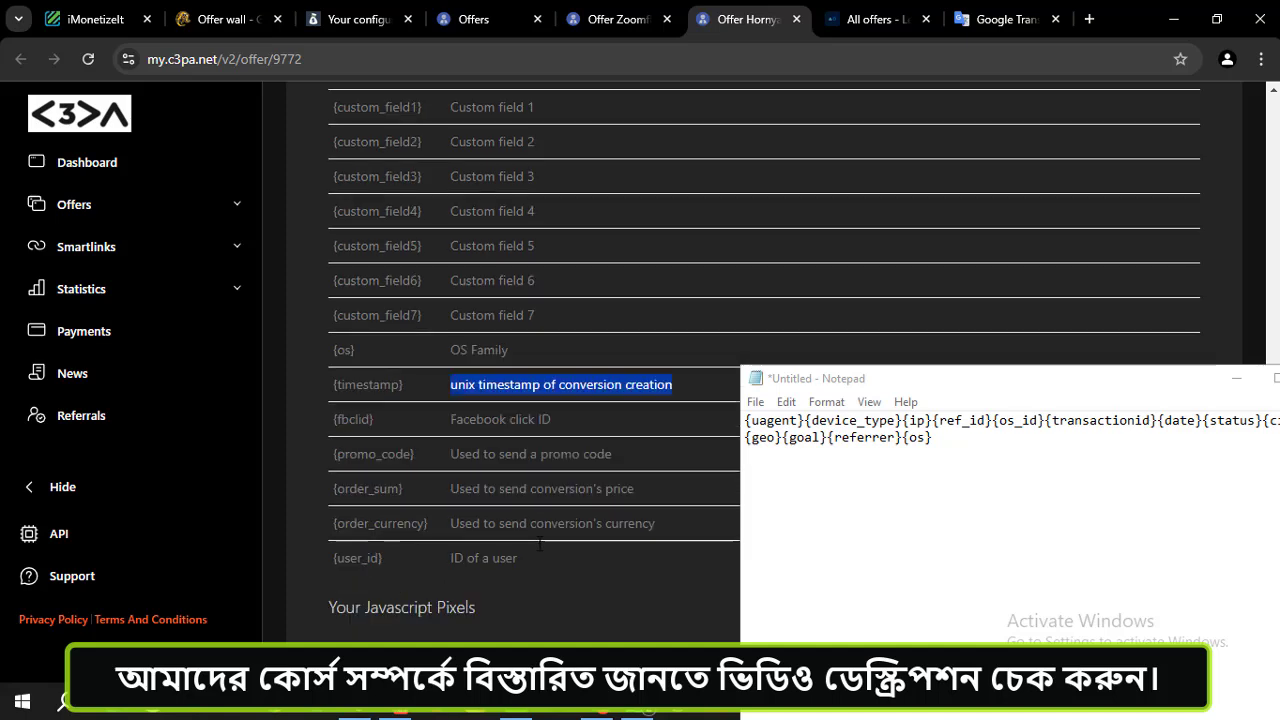
triple_click(407, 491)
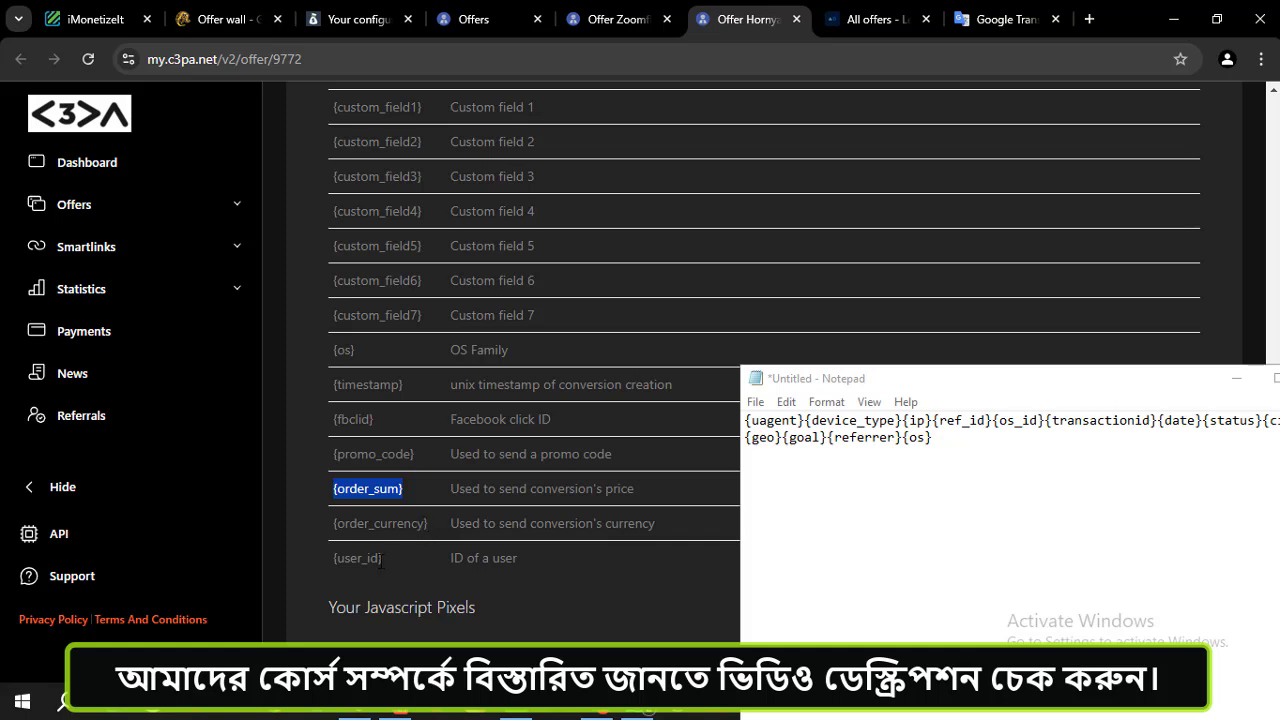
drag(391, 558, 322, 558)
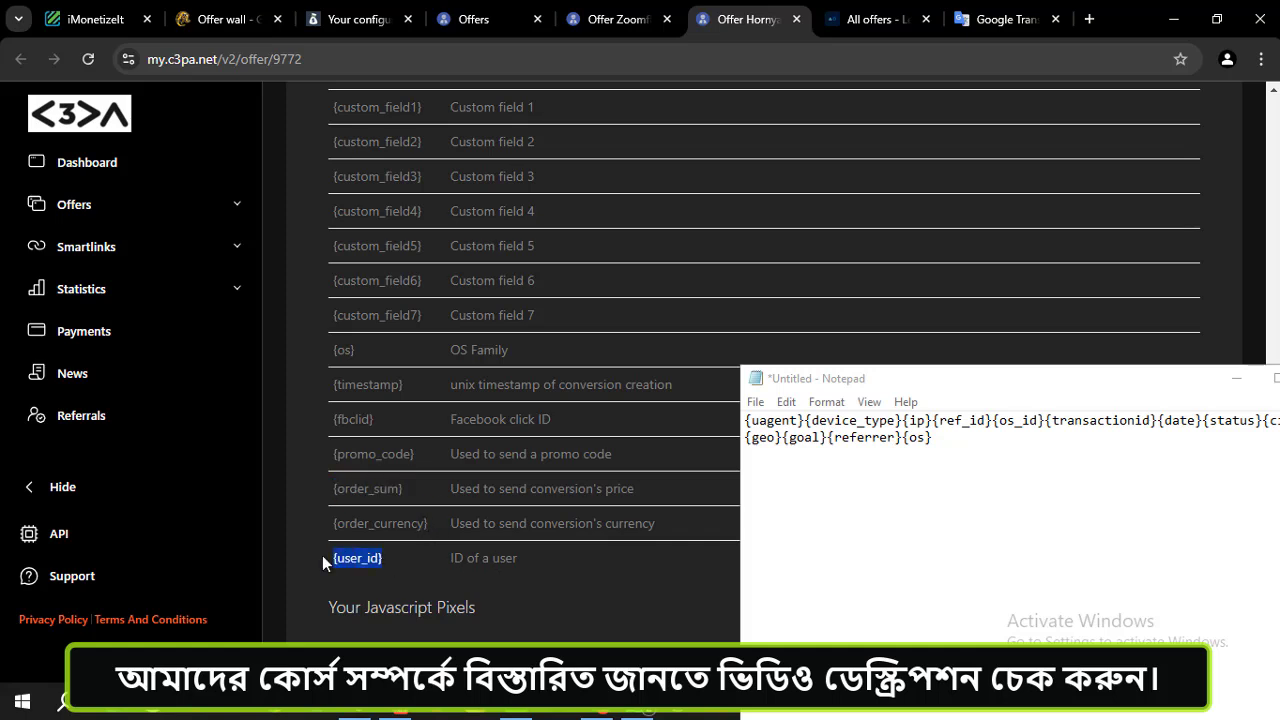
key(ctrl+c)
click(945, 433)
key(ctrl+v)
- Maximize Notepad, copy the whole macro string from {uagent} to {user_id}, and minimize the window
scroll(366, 470, down, 2)
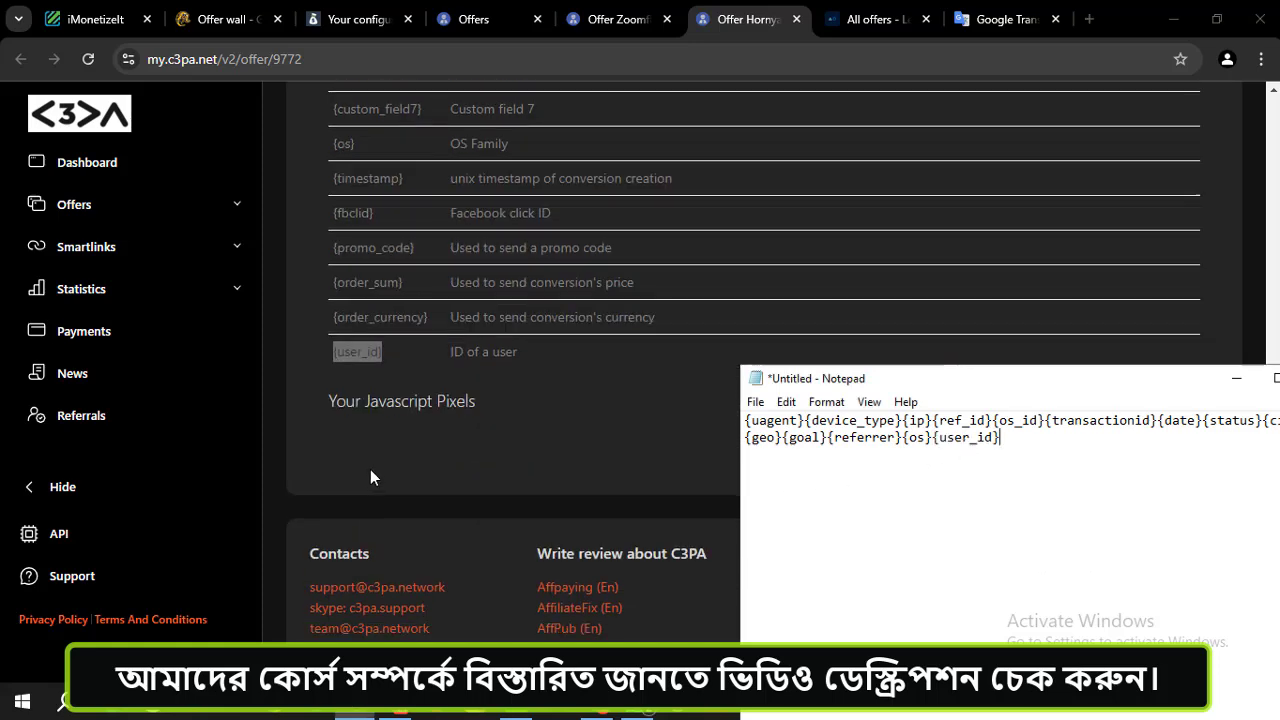
scroll(370, 469, up, 6)
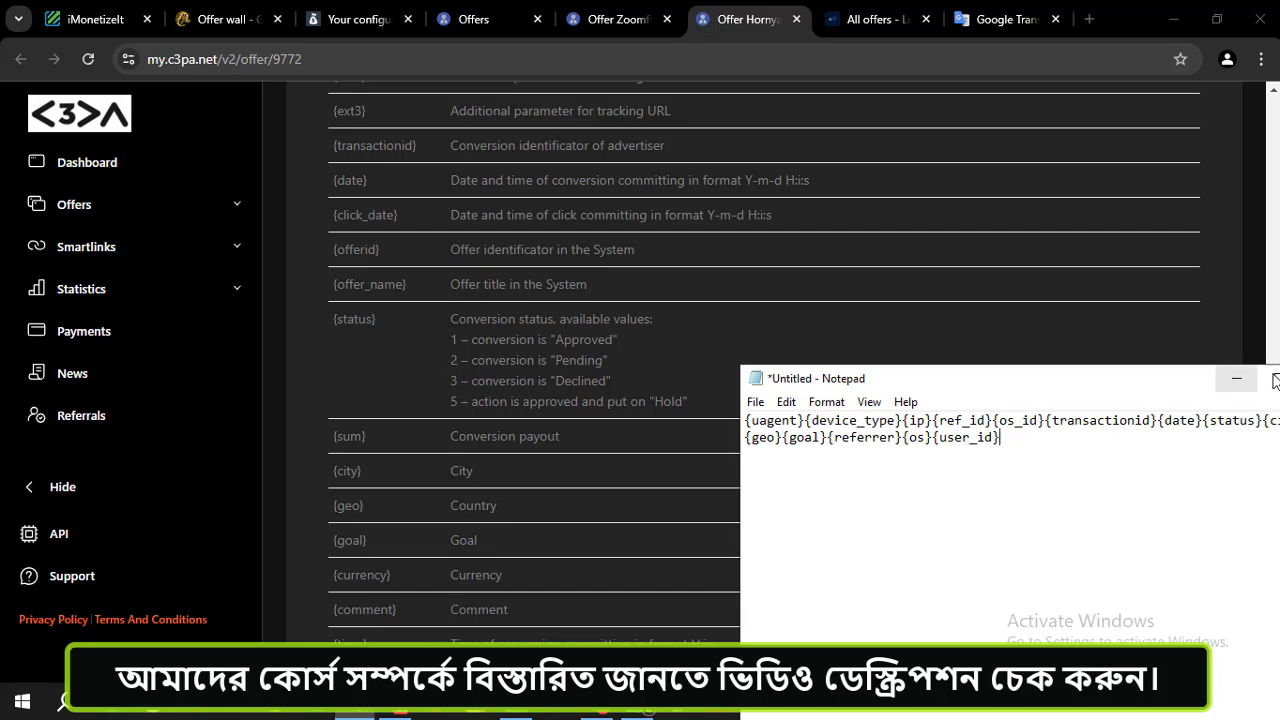
click(1276, 378)
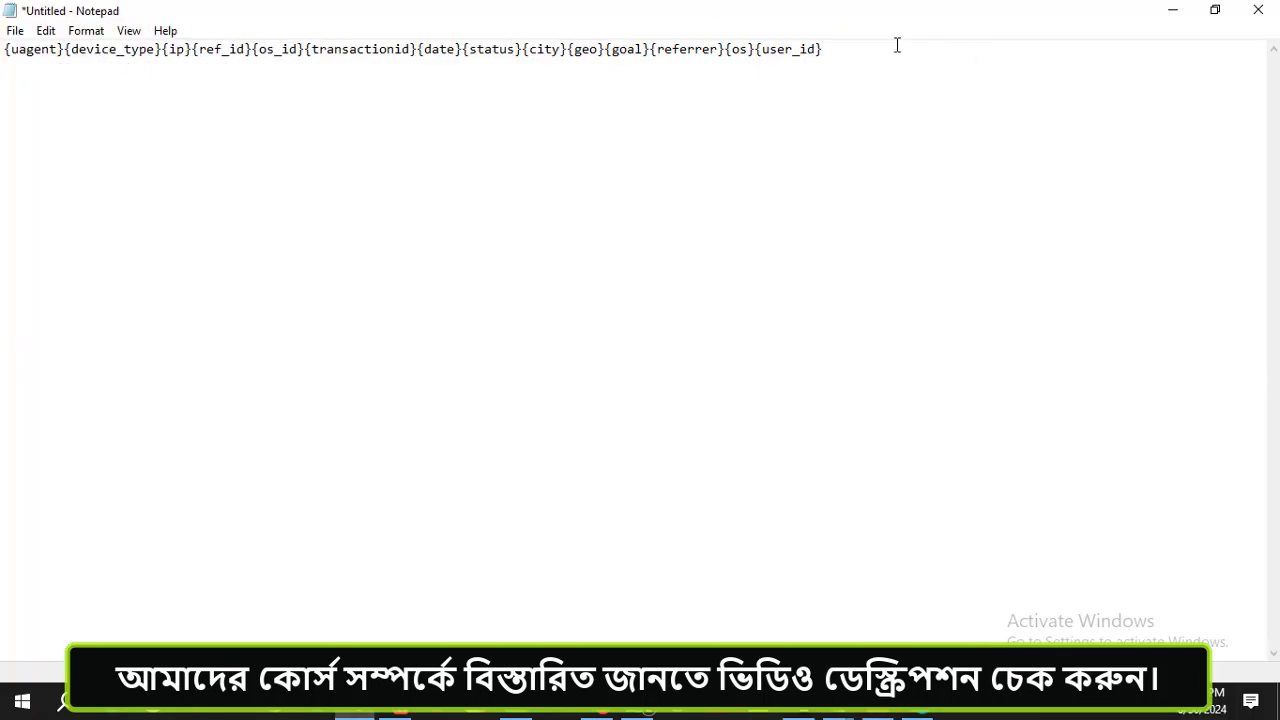
drag(897, 46, 2, 90)
right_click(284, 47)
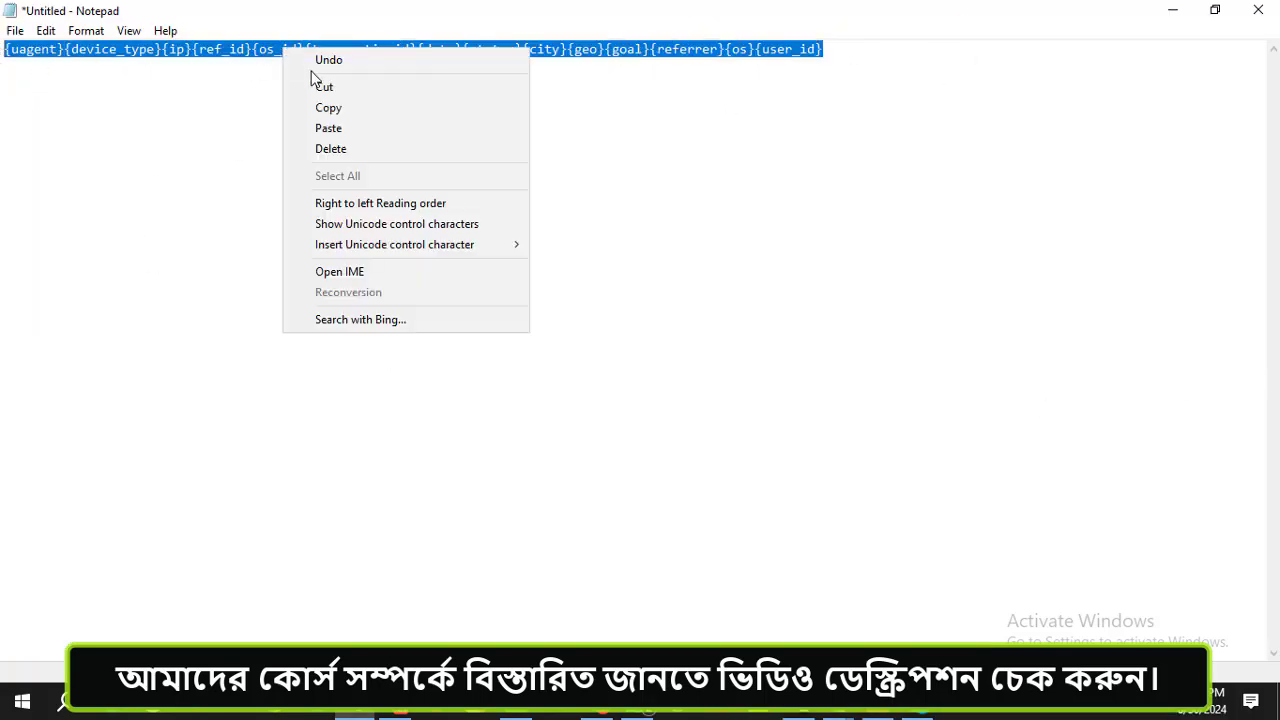
click(326, 108)
click(1173, 10)
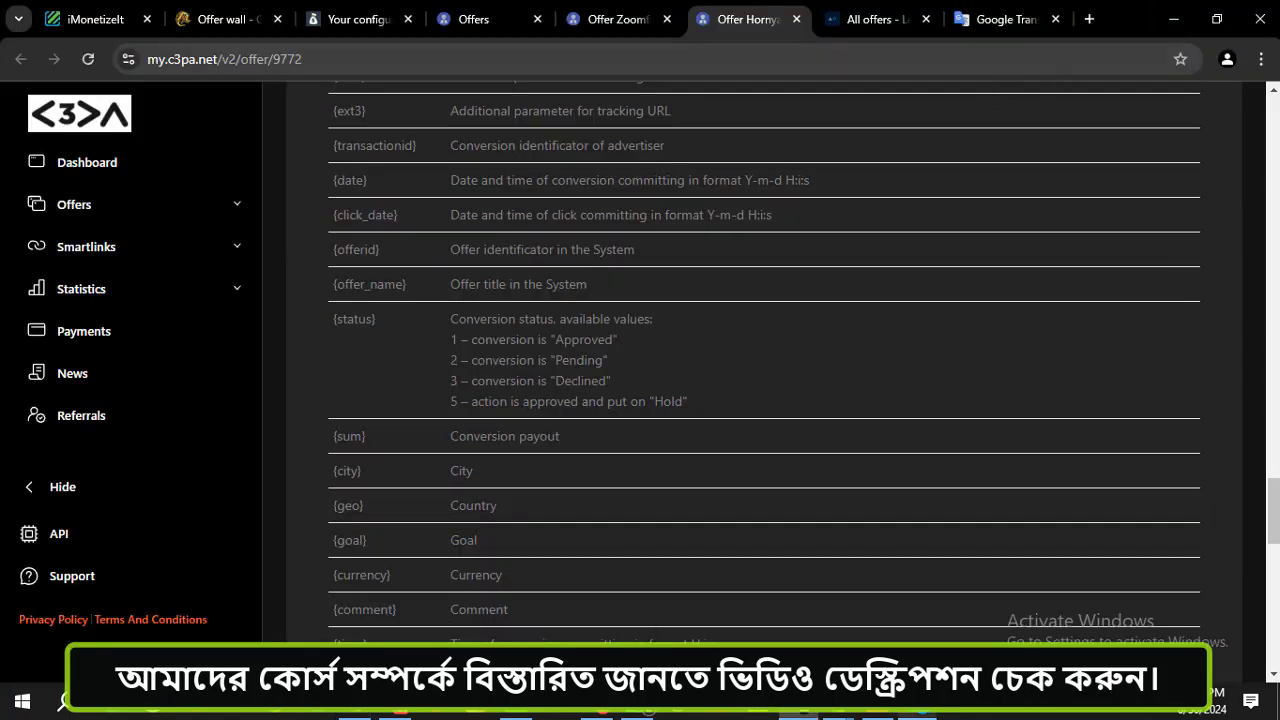
- Switch to the TrafficStars postback form and replace the clickid value {click_id} with the copied macro string
click(918, 708)
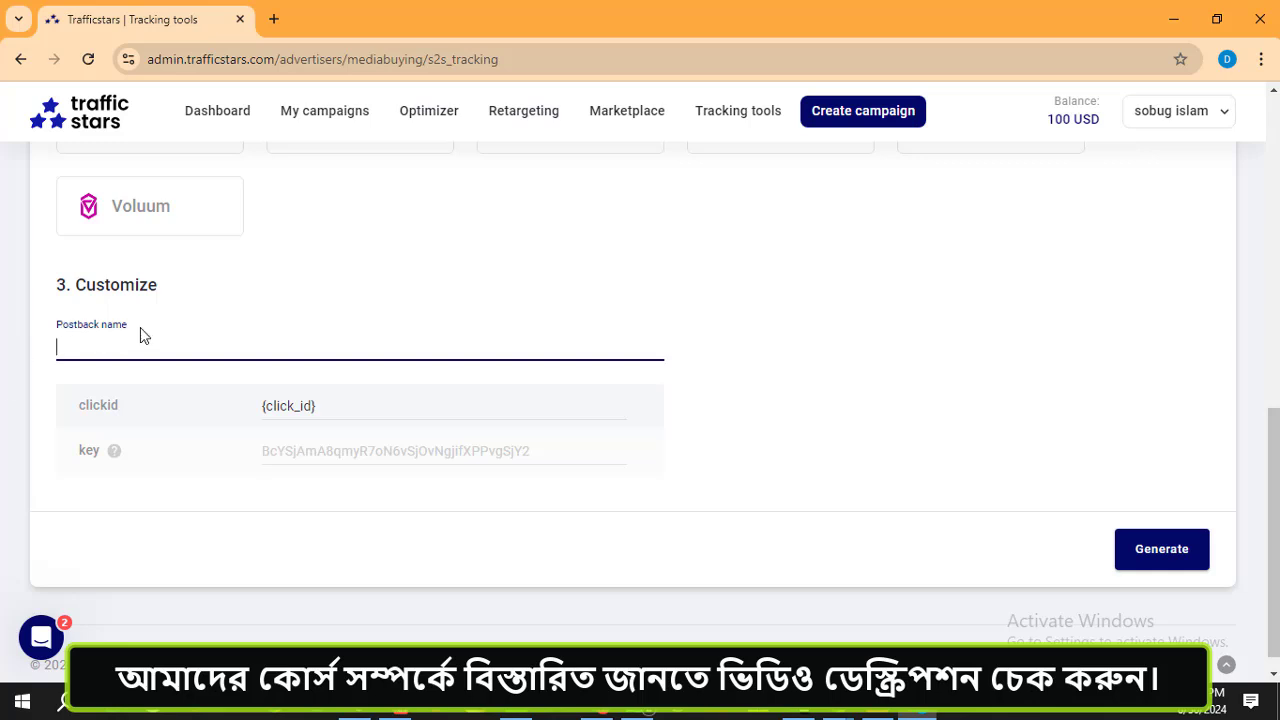
scroll(160, 420, up, 1)
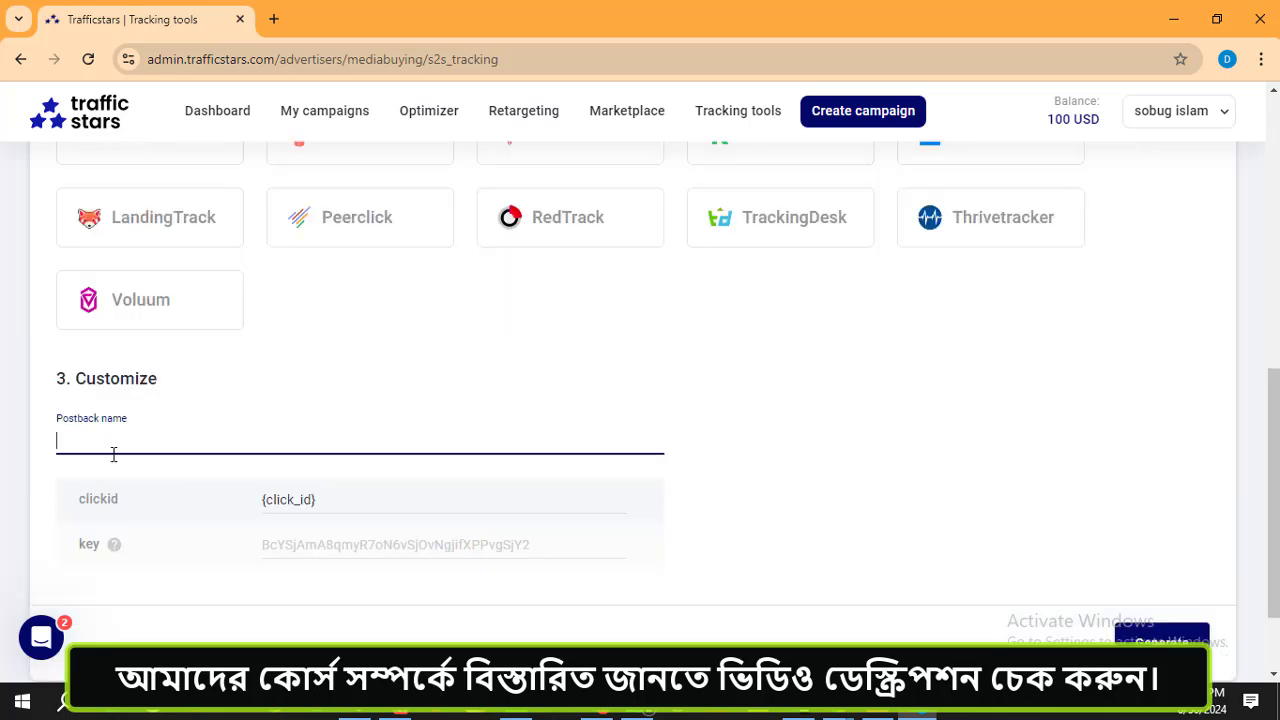
key(ctrl+v)
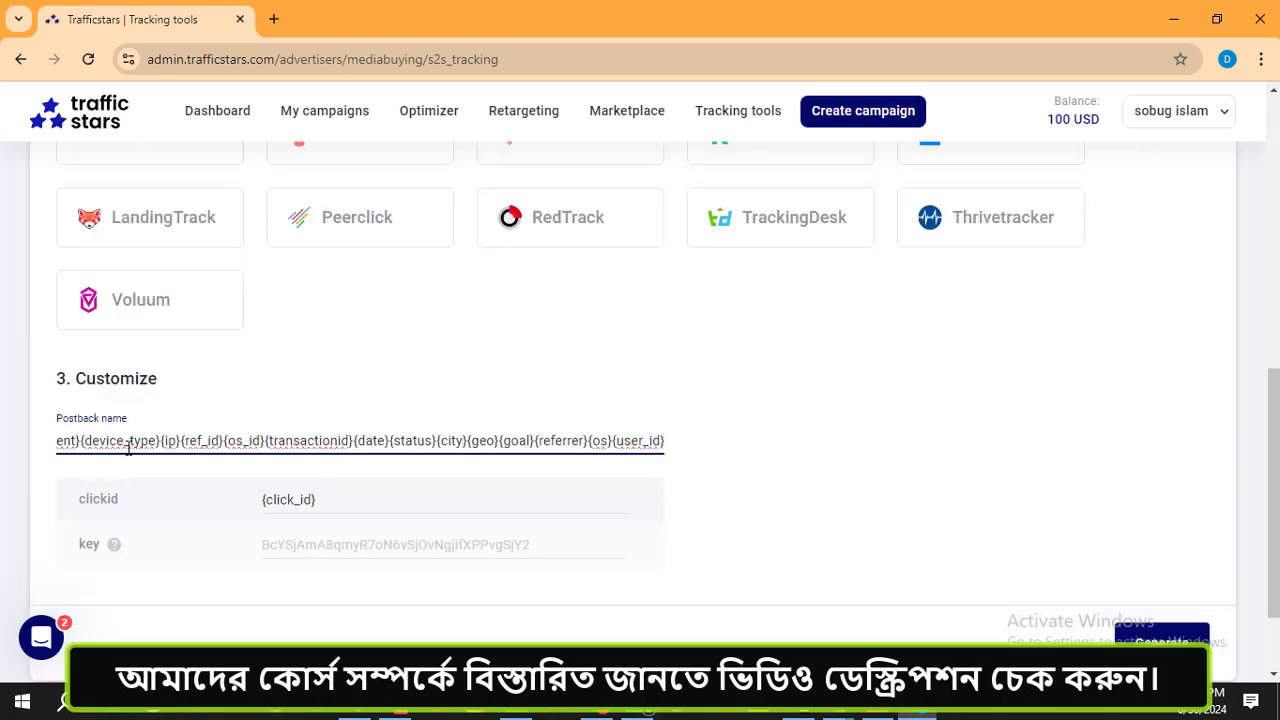
key(ctrl+z)
drag(338, 502, 243, 498)
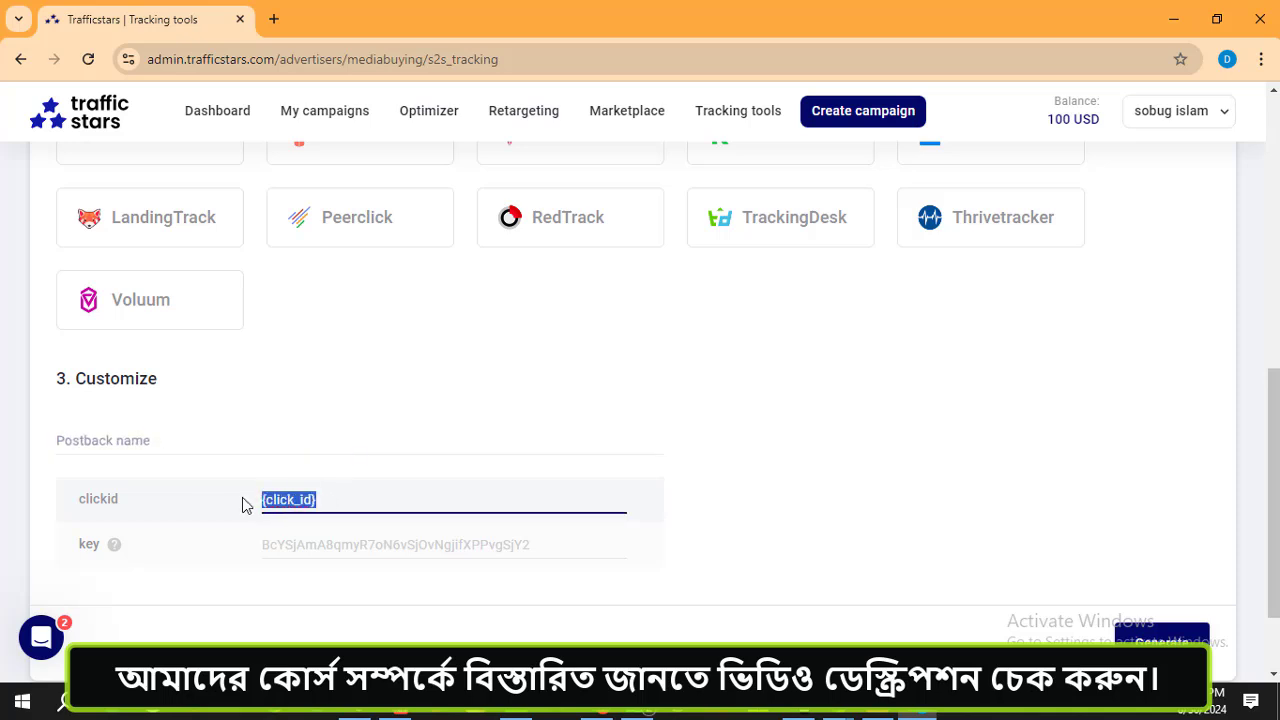
key(ctrl+v)
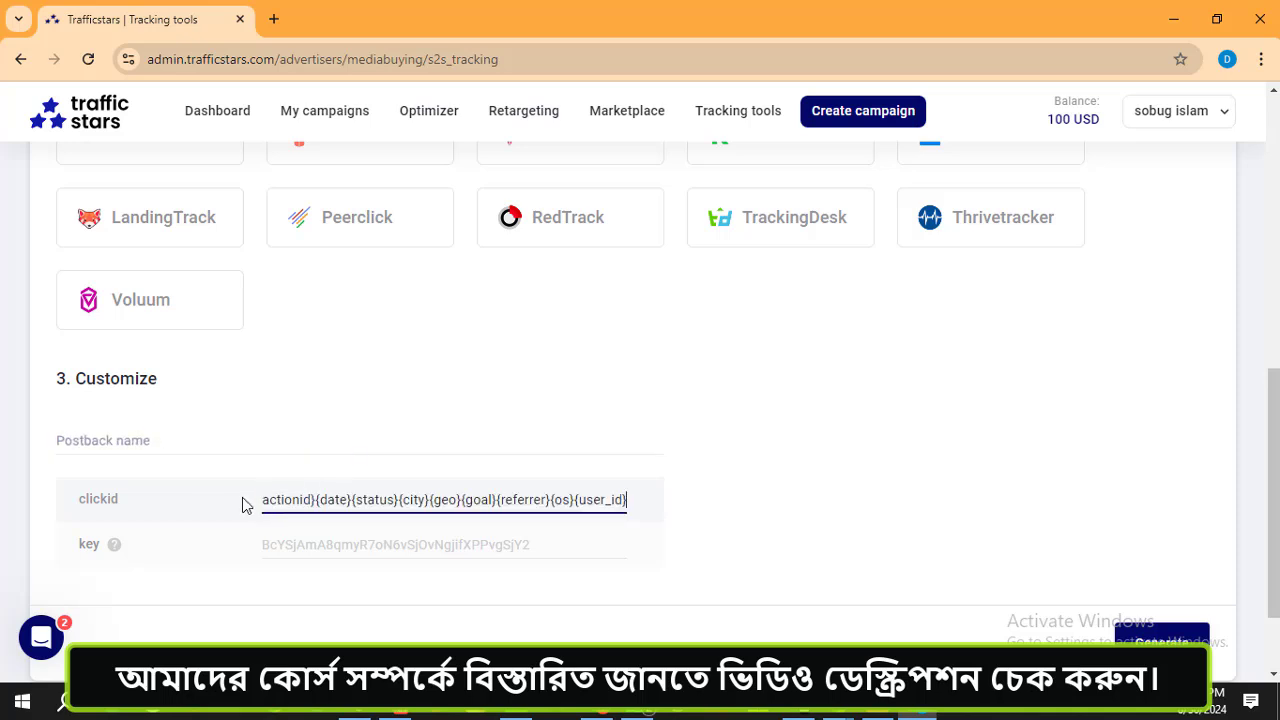
- Name the postback "C3pa 1" and generate it
click(84, 440)
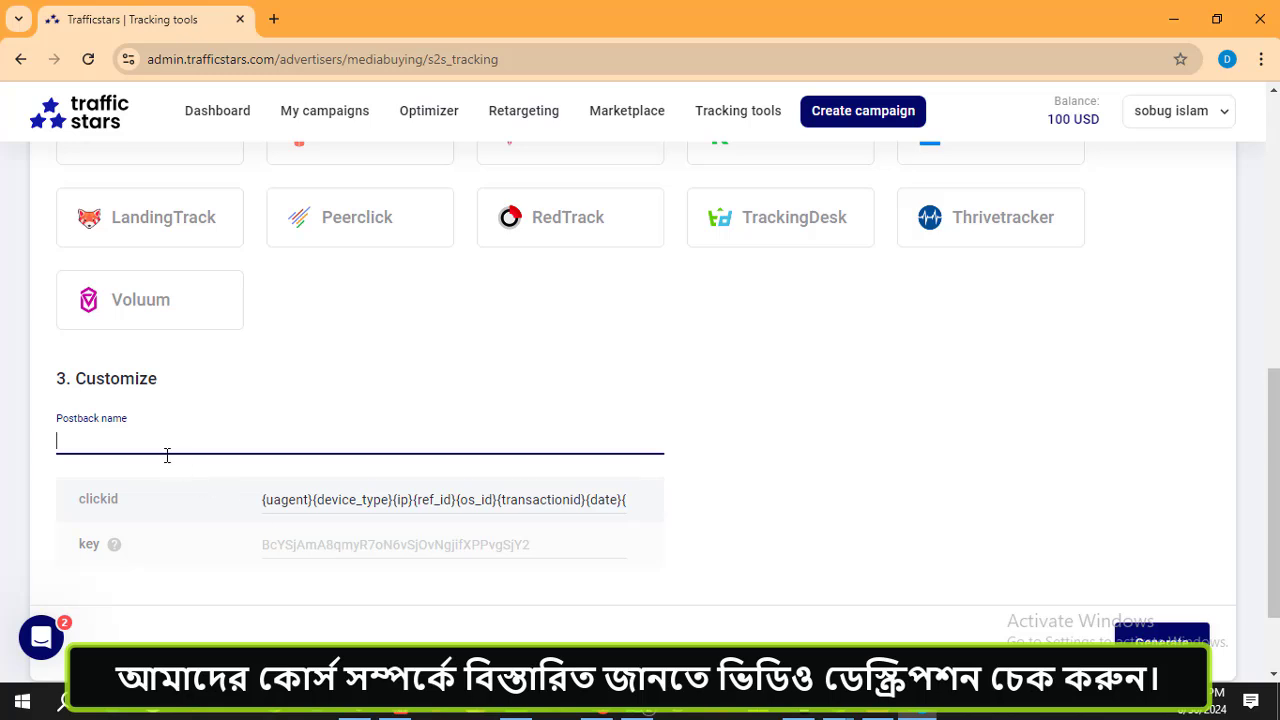
text(C3pa 1)
scroll(800, 560, down, 1)
click(1128, 557)
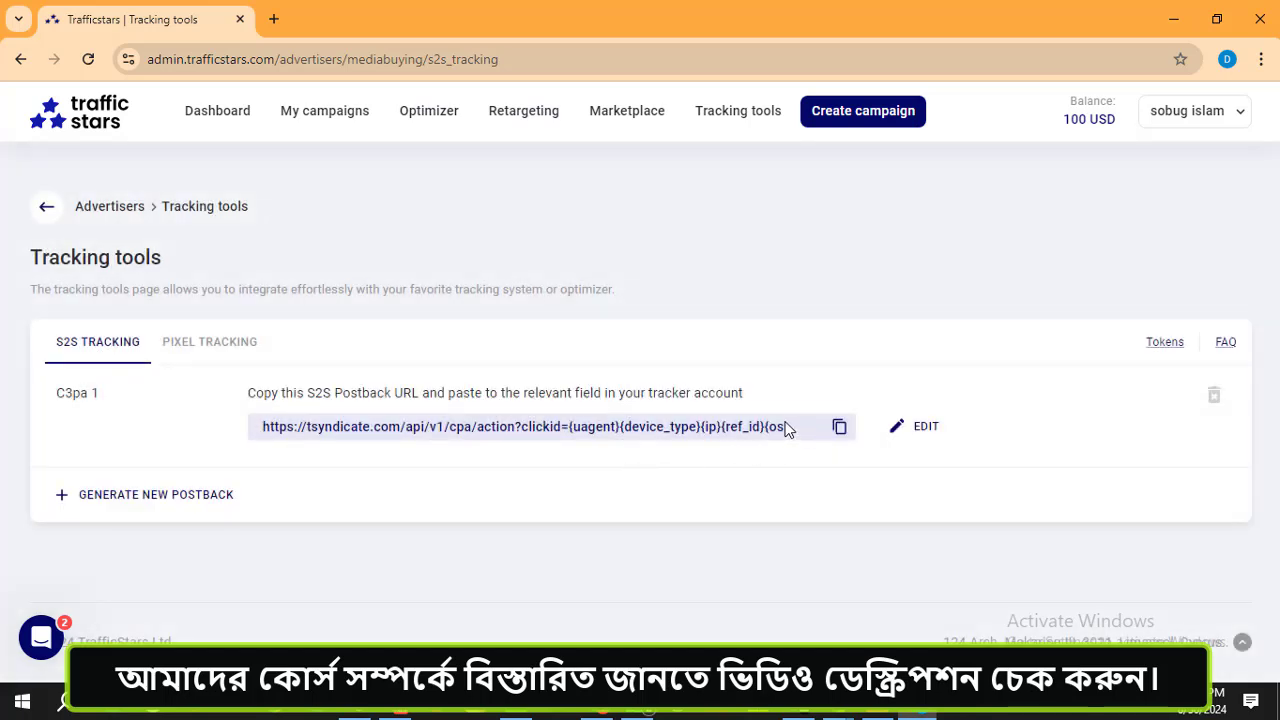
- Copy the C3pa 1 postback URL, including its key, and paste it as the URL of a new postback on the C3PA offer
click(840, 428)
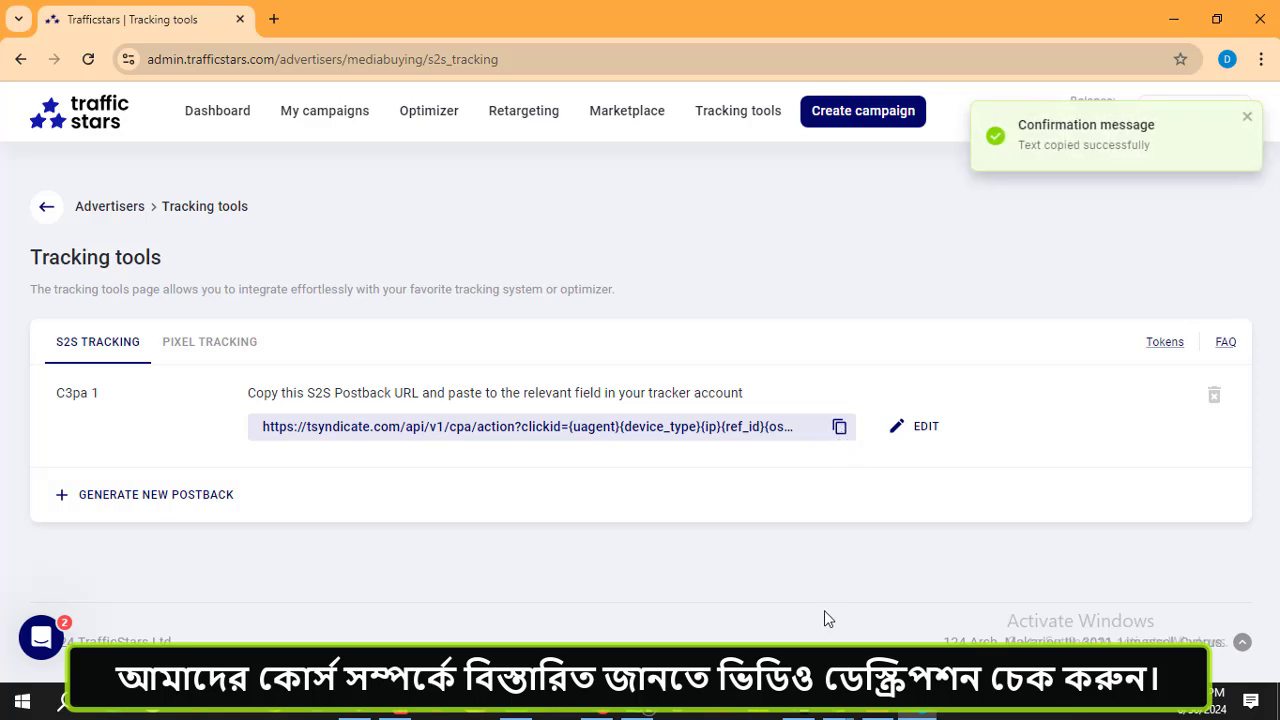
click(807, 711)
scroll(709, 429, up, 15)
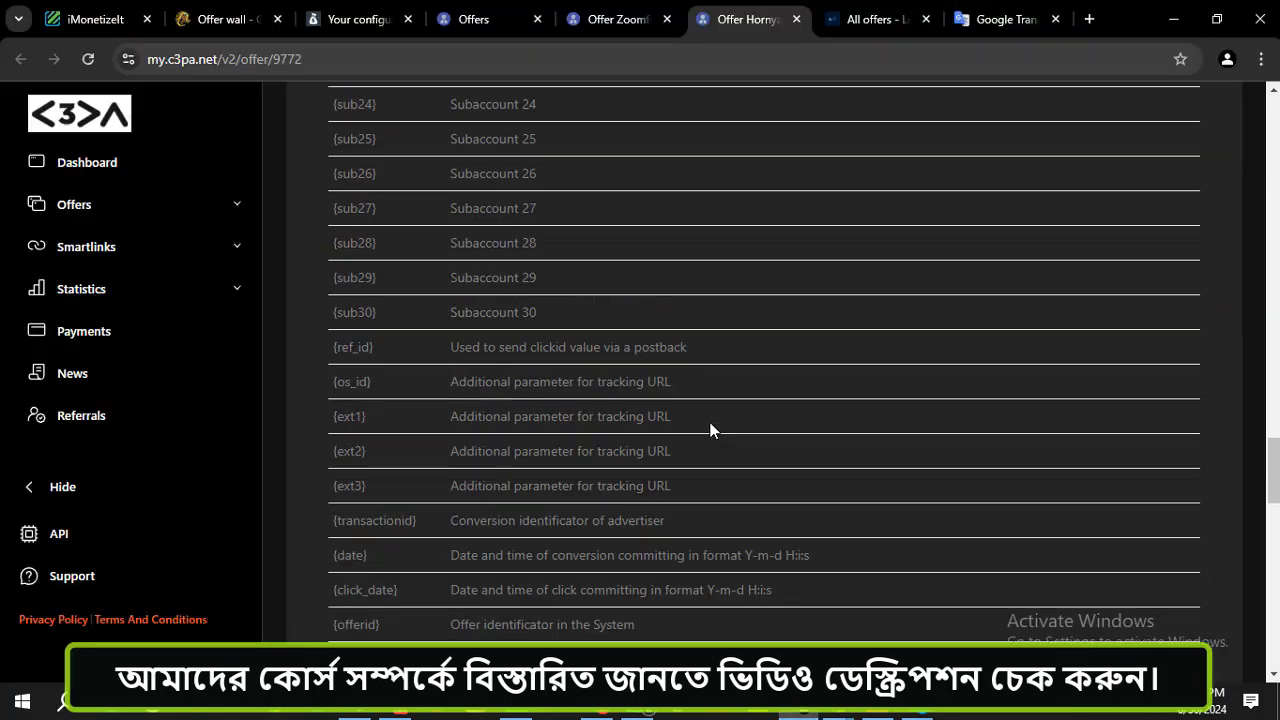
scroll(711, 432, down, 3)
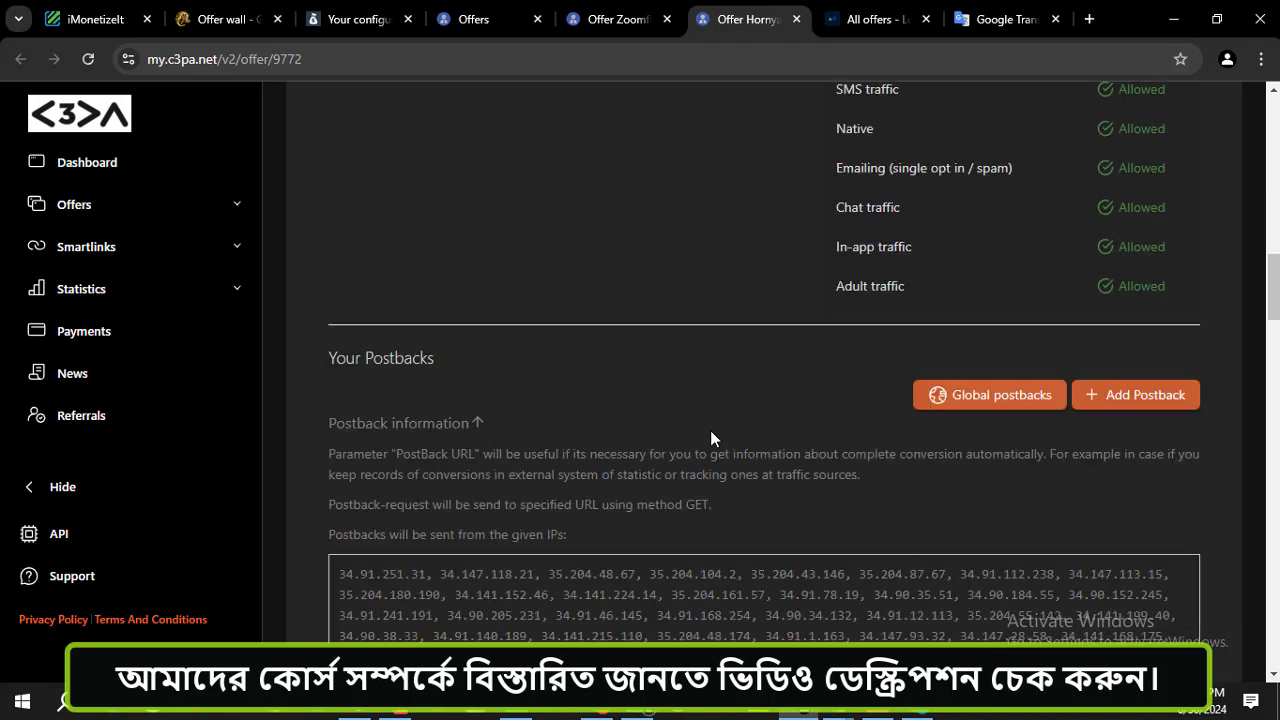
click(1140, 412)
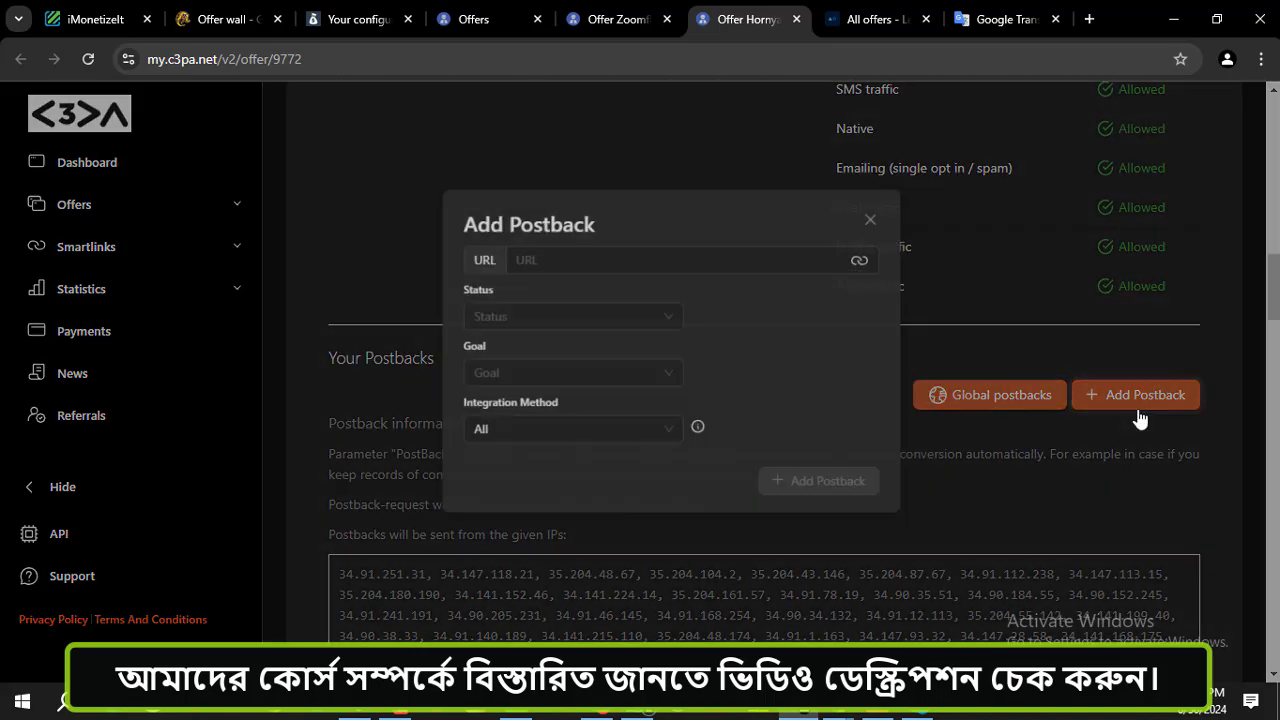
click(500, 246)
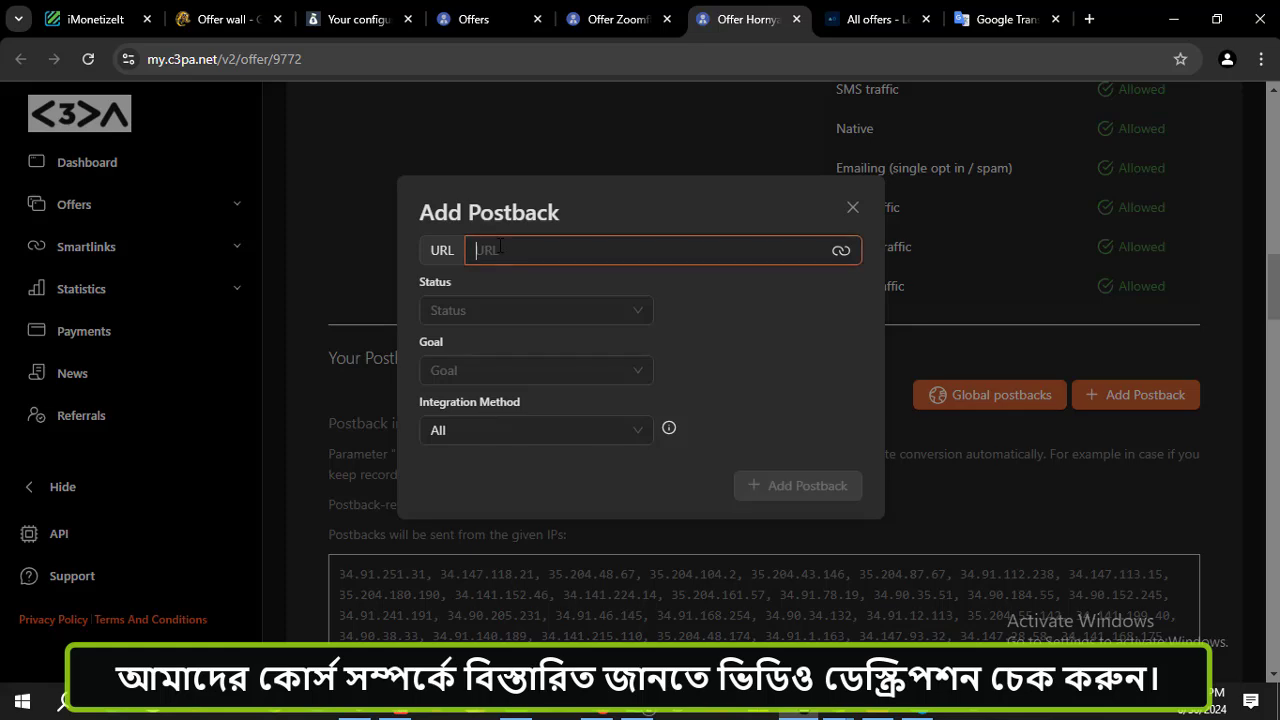
key(ctrl+v)
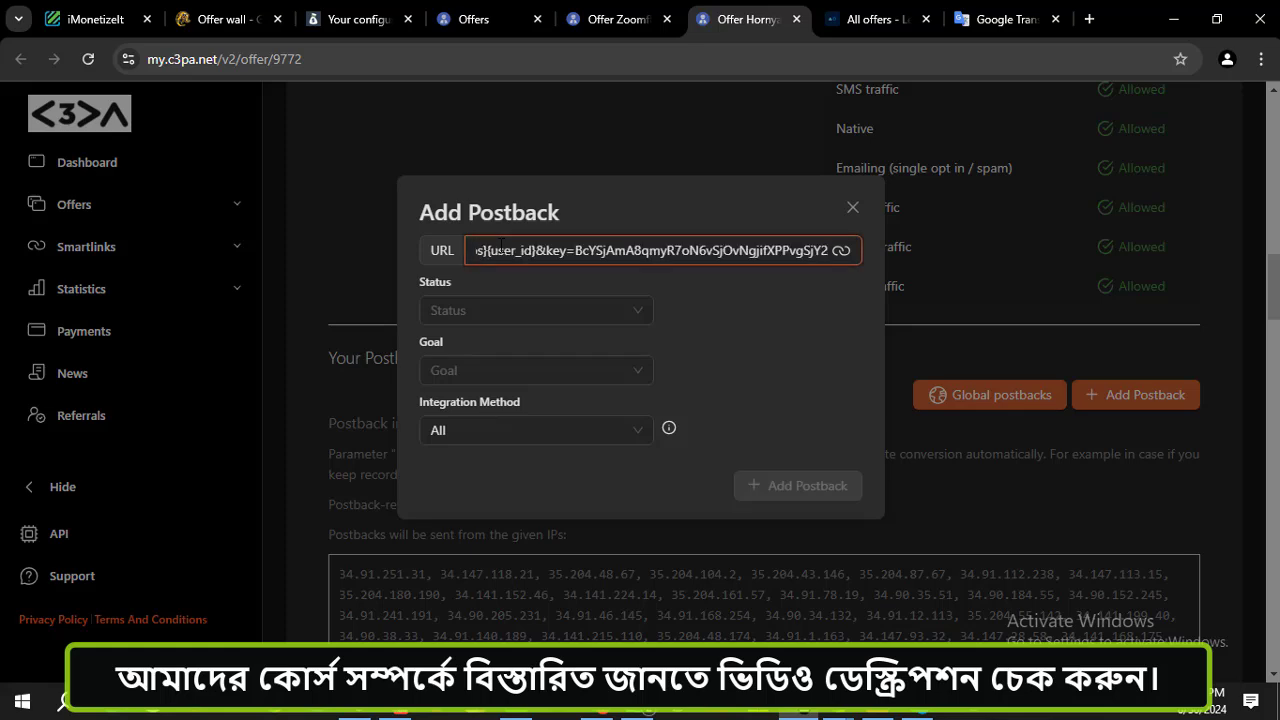
- Set the postback's status to Any, goal to Any and integration method to All, and add it to the offer
click(635, 307)
click(449, 349)
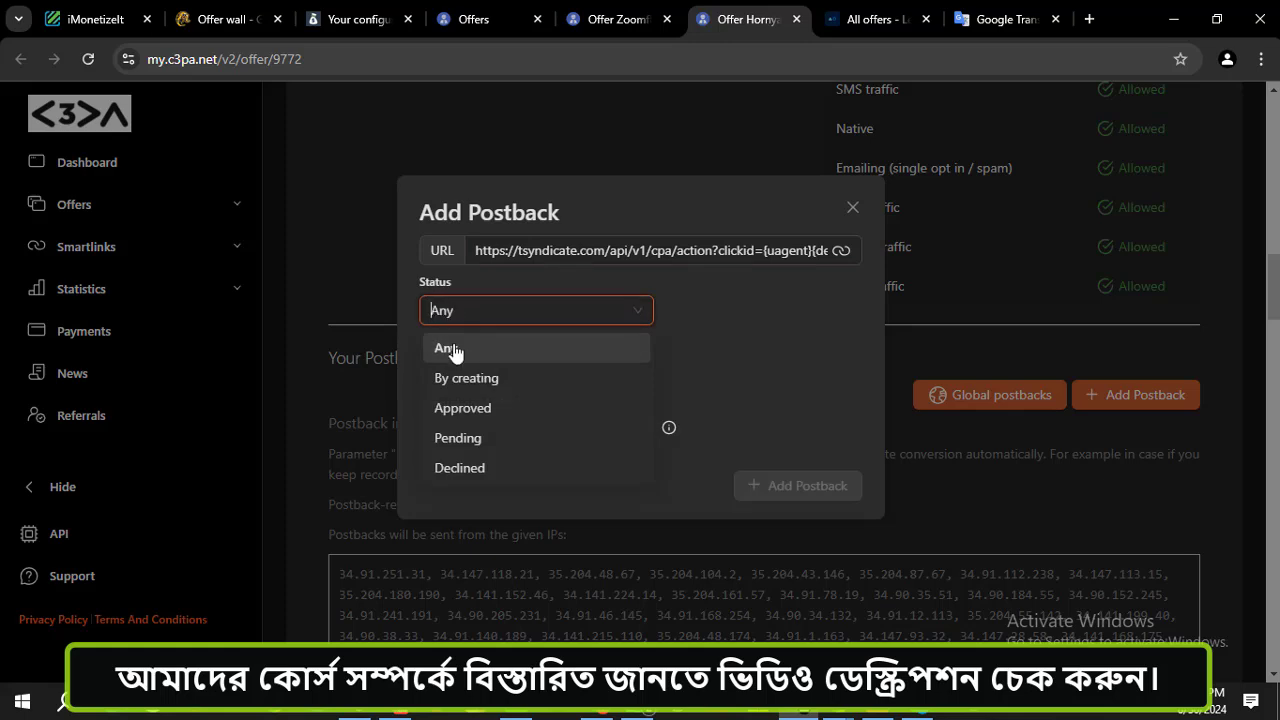
click(483, 372)
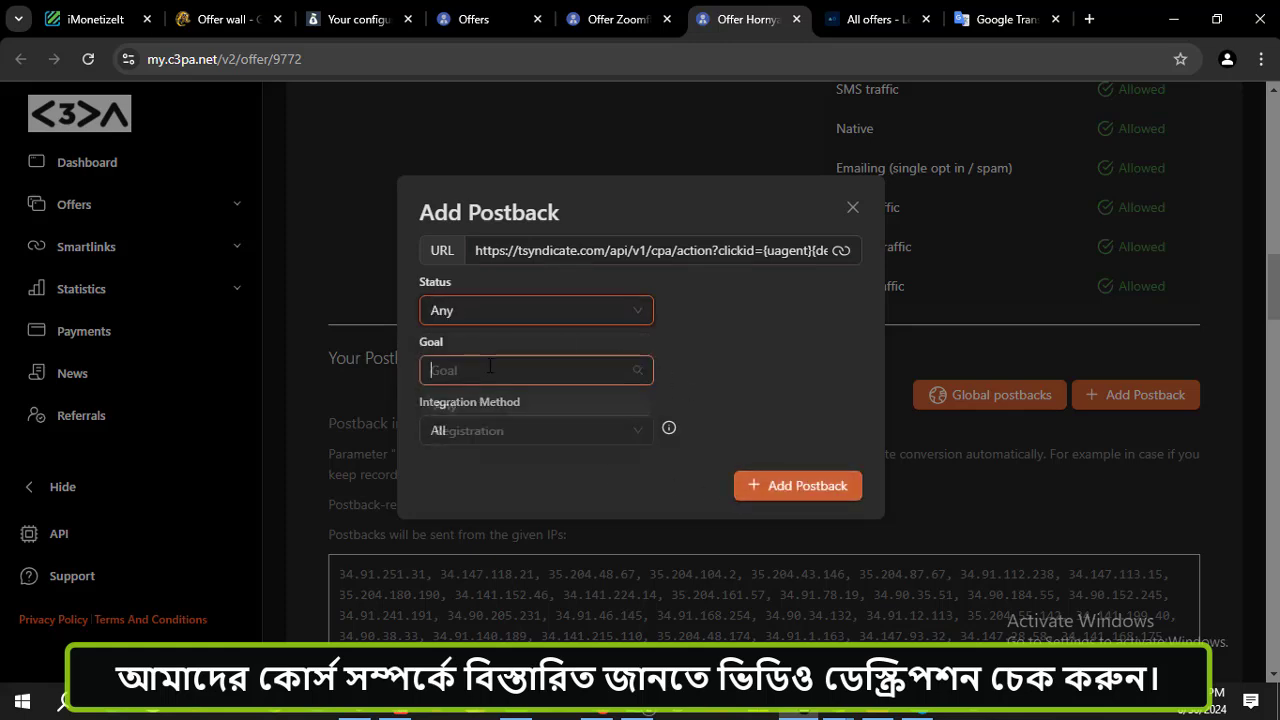
click(449, 418)
click(607, 428)
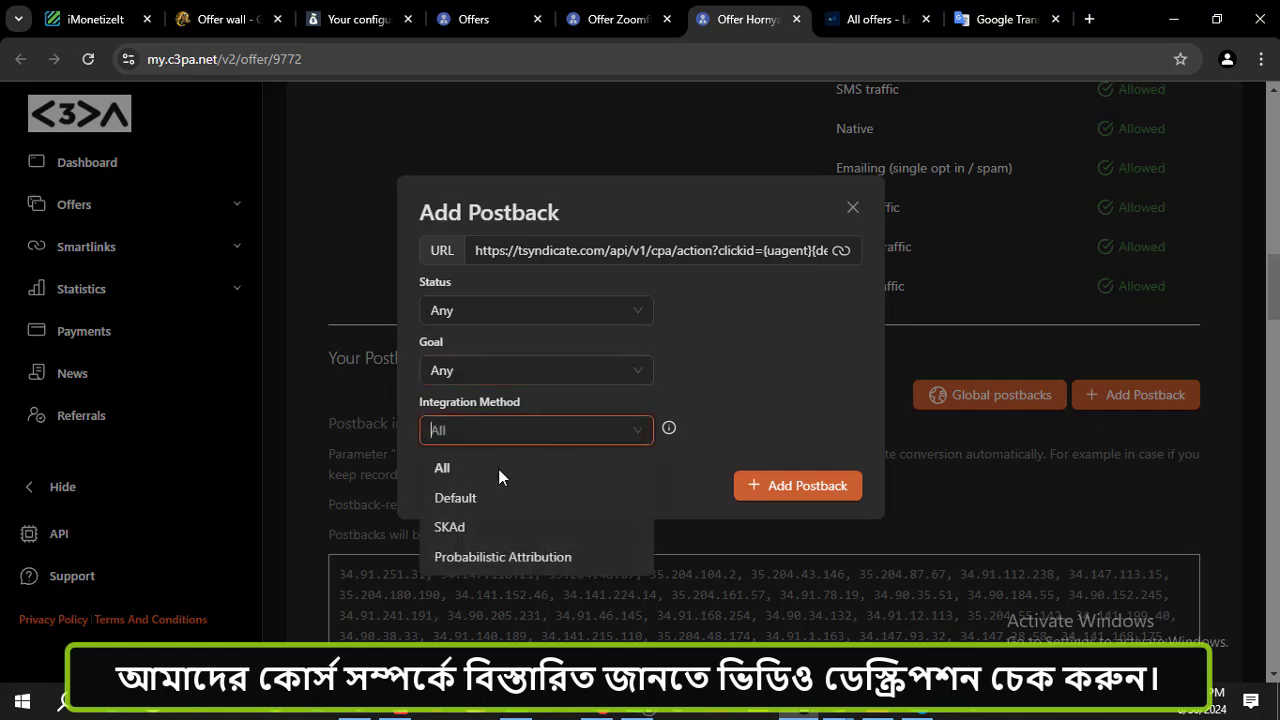
click(452, 470)
click(777, 490)
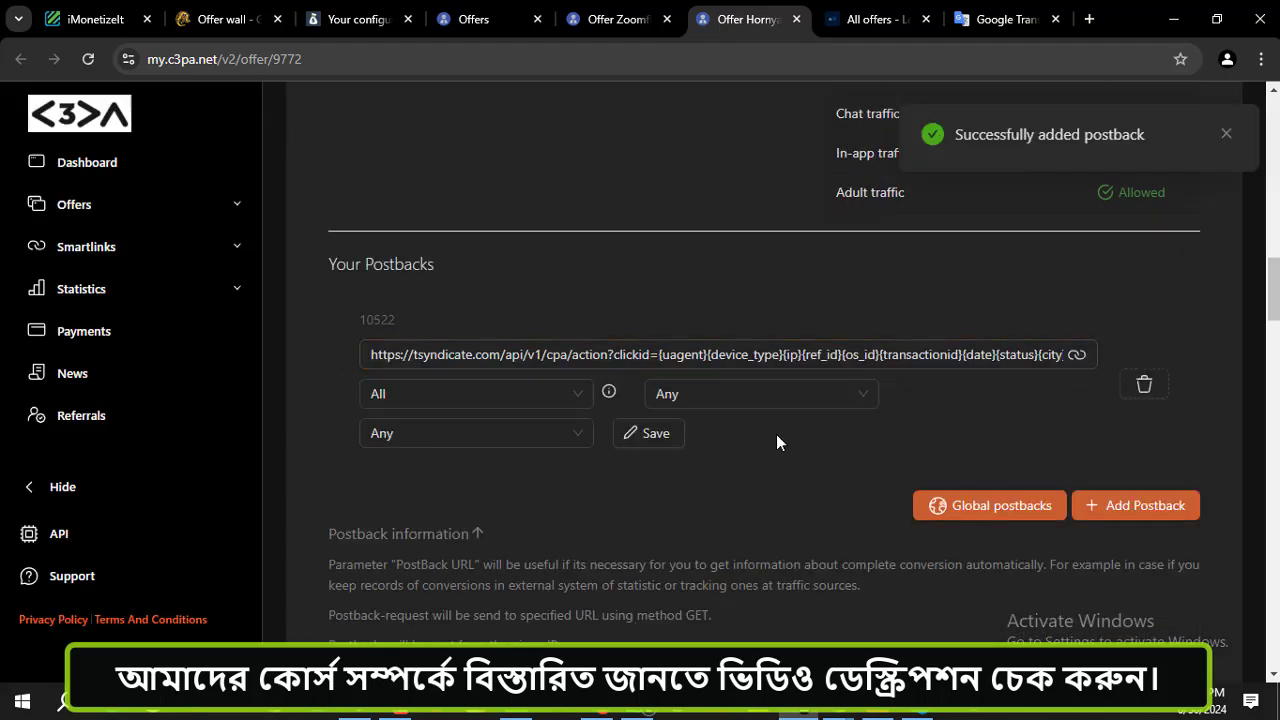
scroll(778, 440, down, 3)
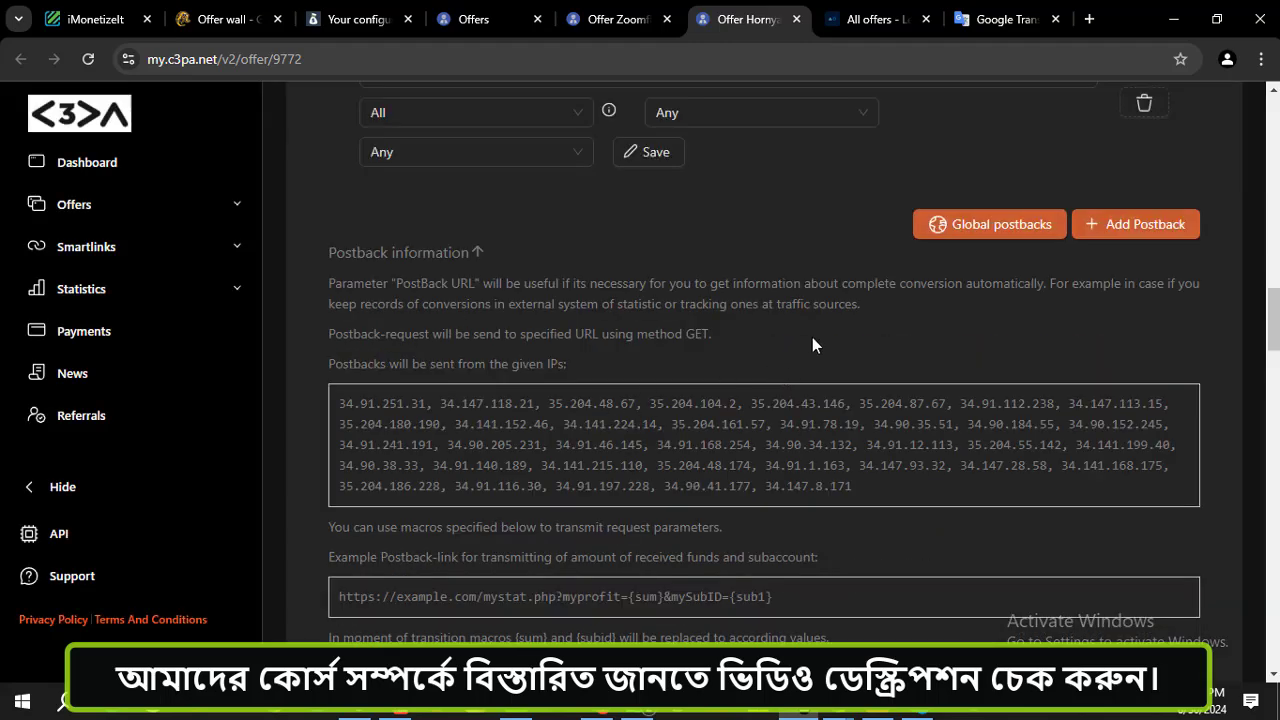
scroll(781, 372, up, 1)
scroll(780, 372, down, 4)
scroll(548, 505, down, 4)
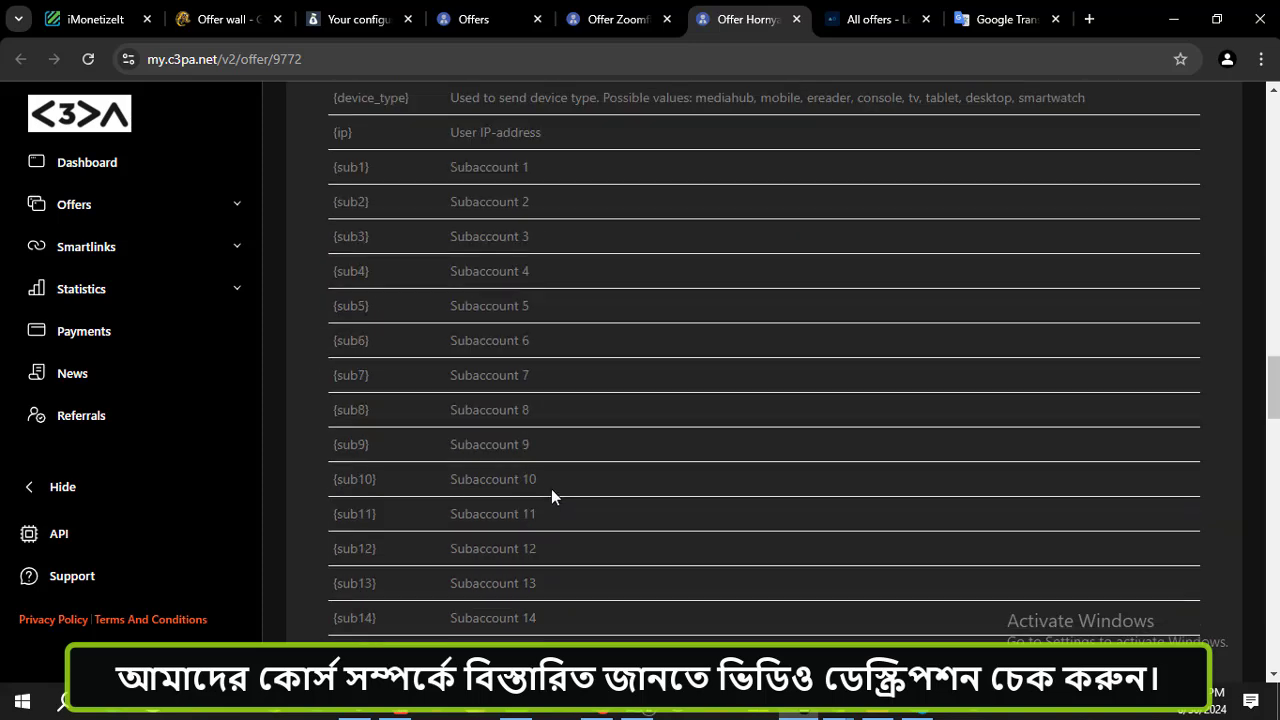
scroll(551, 489, up, 5)
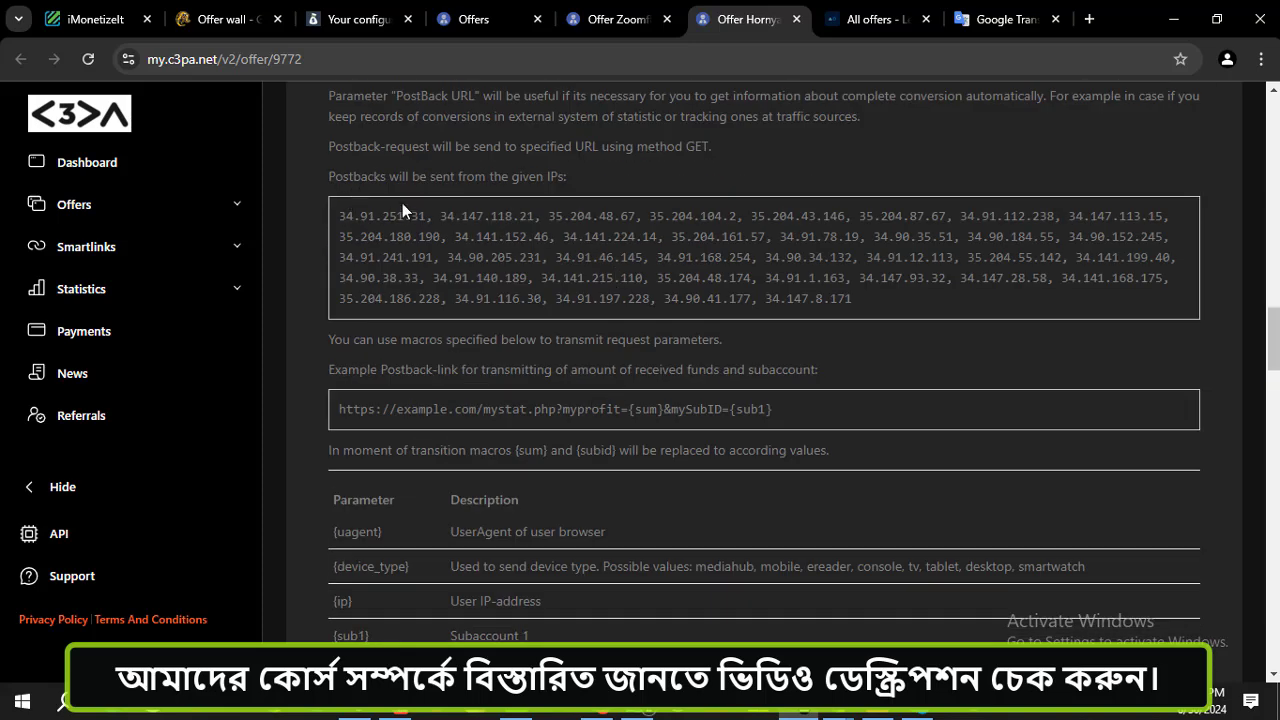
- Review the added postback under Your Postbacks and the offer's traffic source rules and general information
scroll(520, 296, up, 2)
drag(866, 488, 380, 425)
click(757, 371)
scroll(743, 368, up, 1)
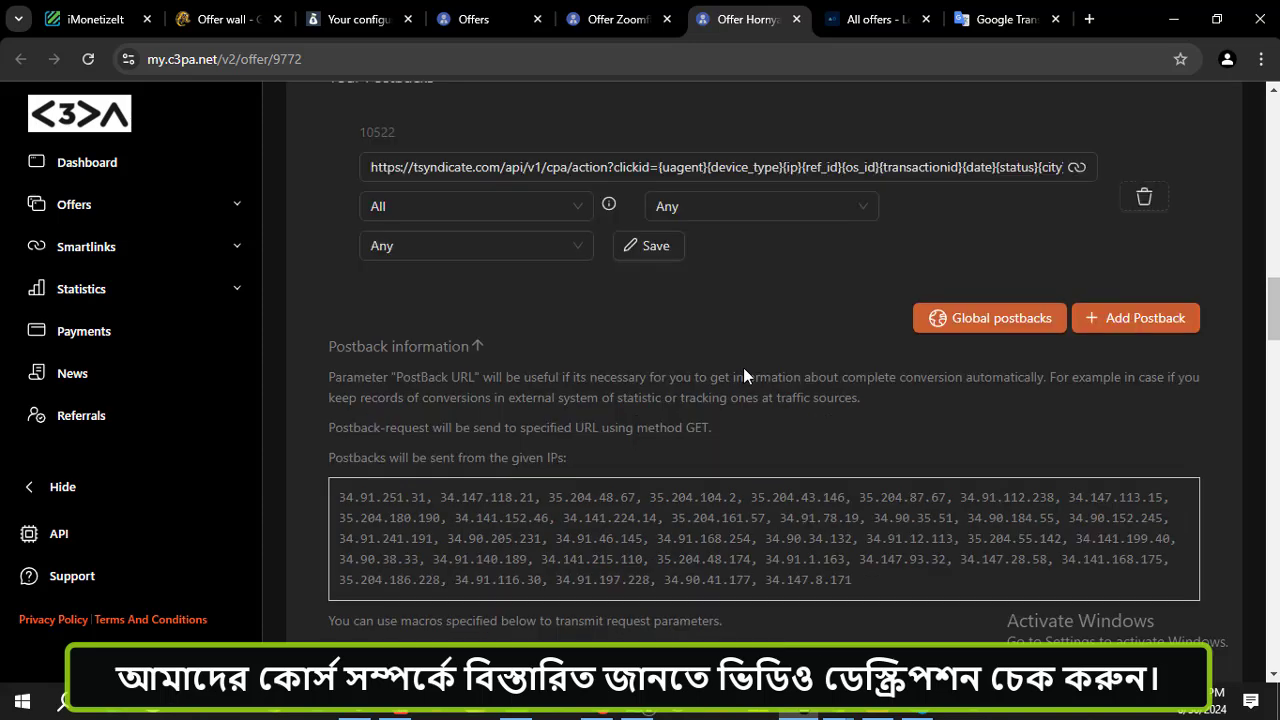
scroll(744, 370, up, 1)
scroll(744, 368, up, 2)
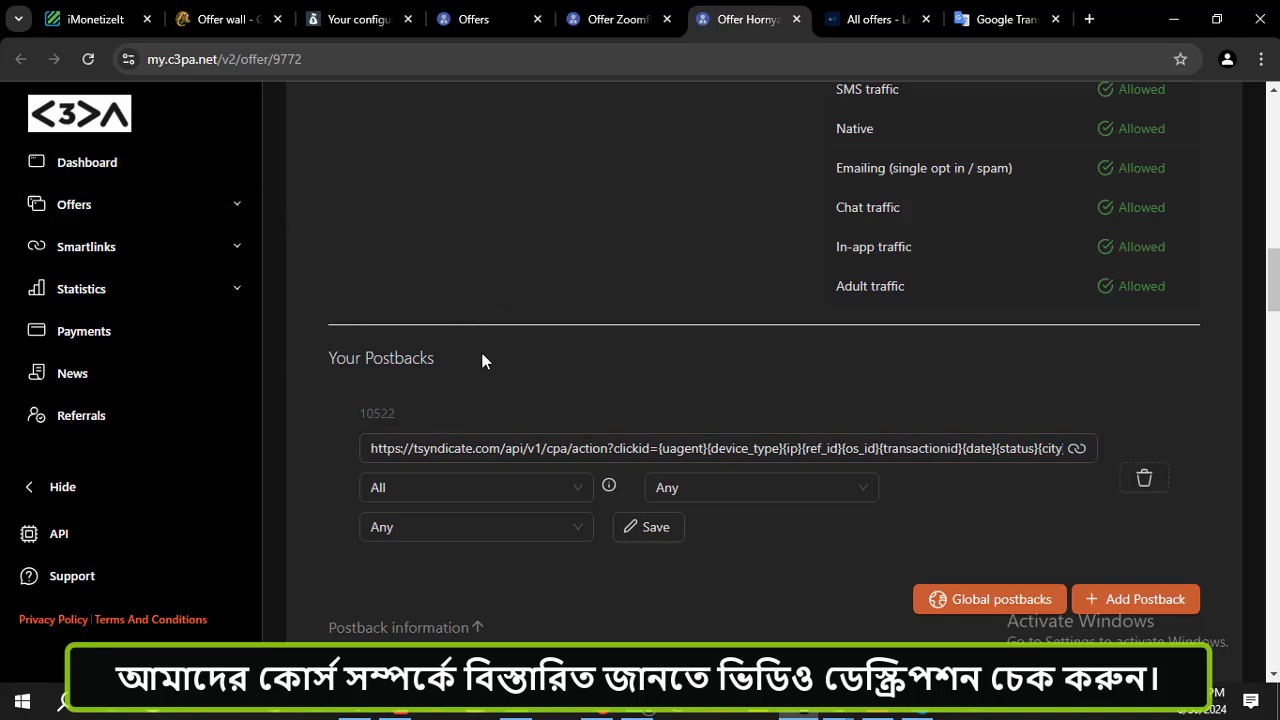
scroll(640, 357, up, 3)
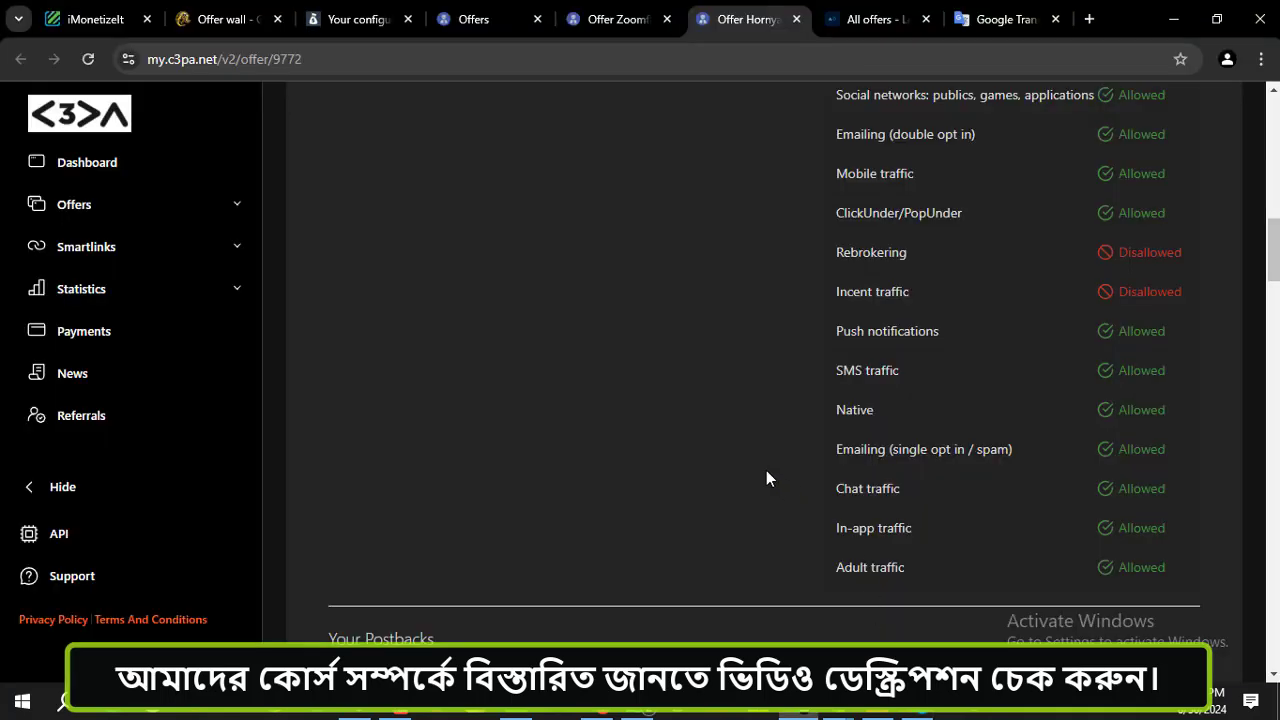
scroll(766, 478, up, 10)
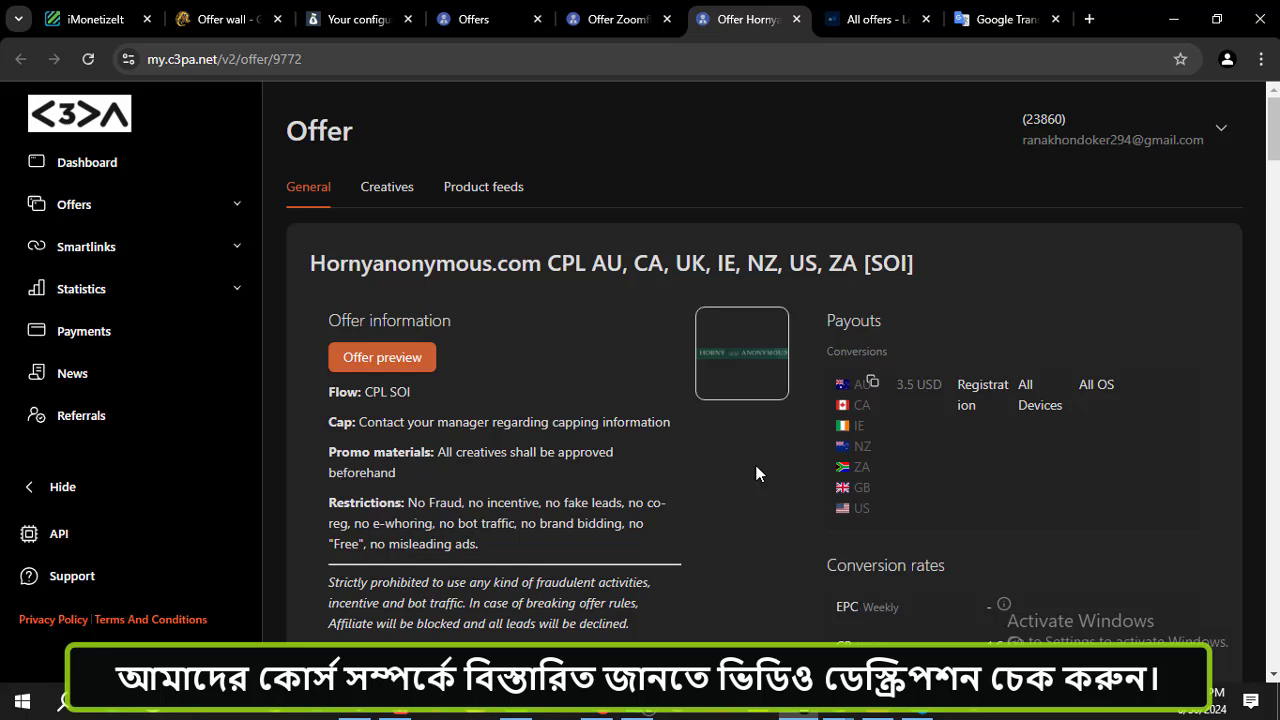
- Choose track.diffindo.xyz as the domain for the offer's tracking link
scroll(756, 473, down, 5)
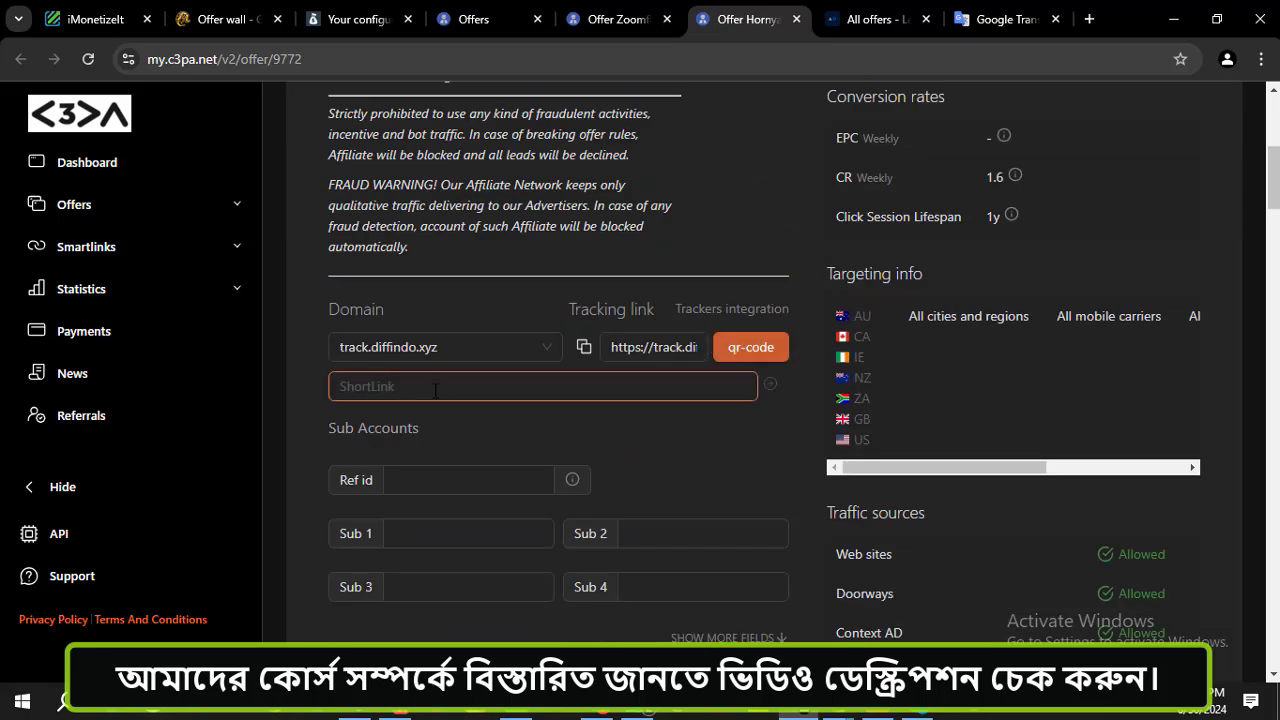
click(541, 349)
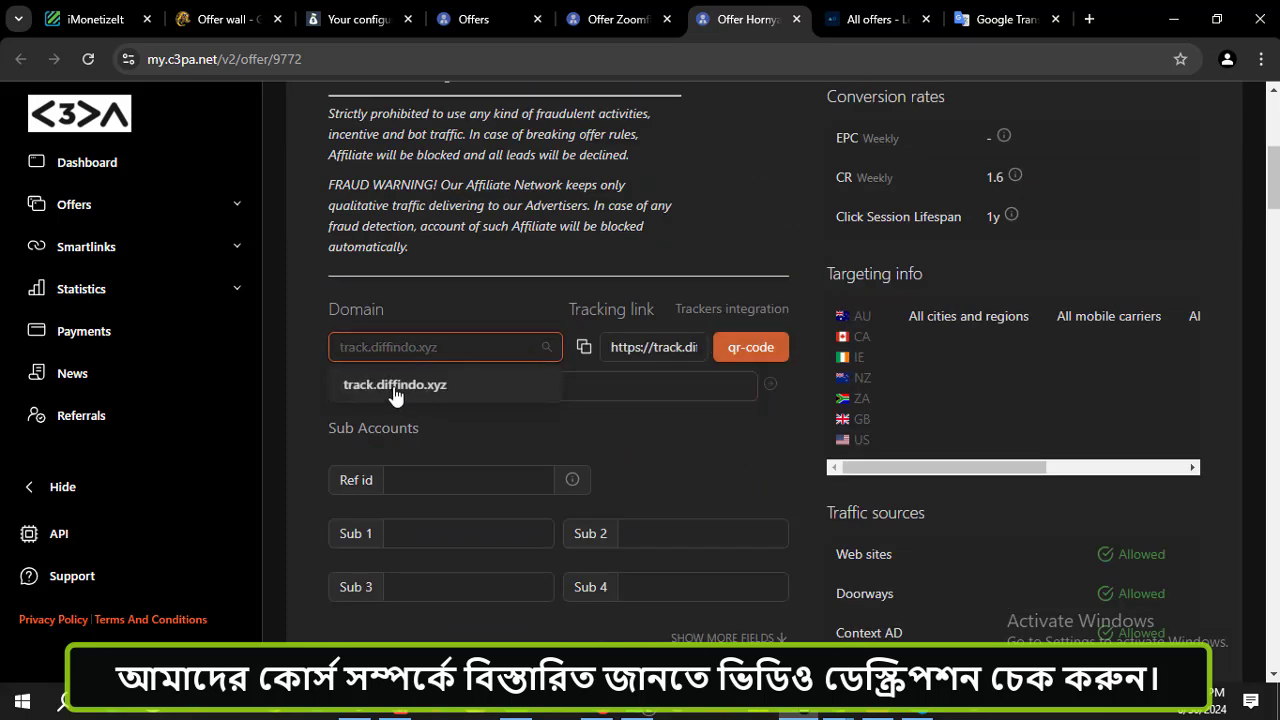
click(390, 382)
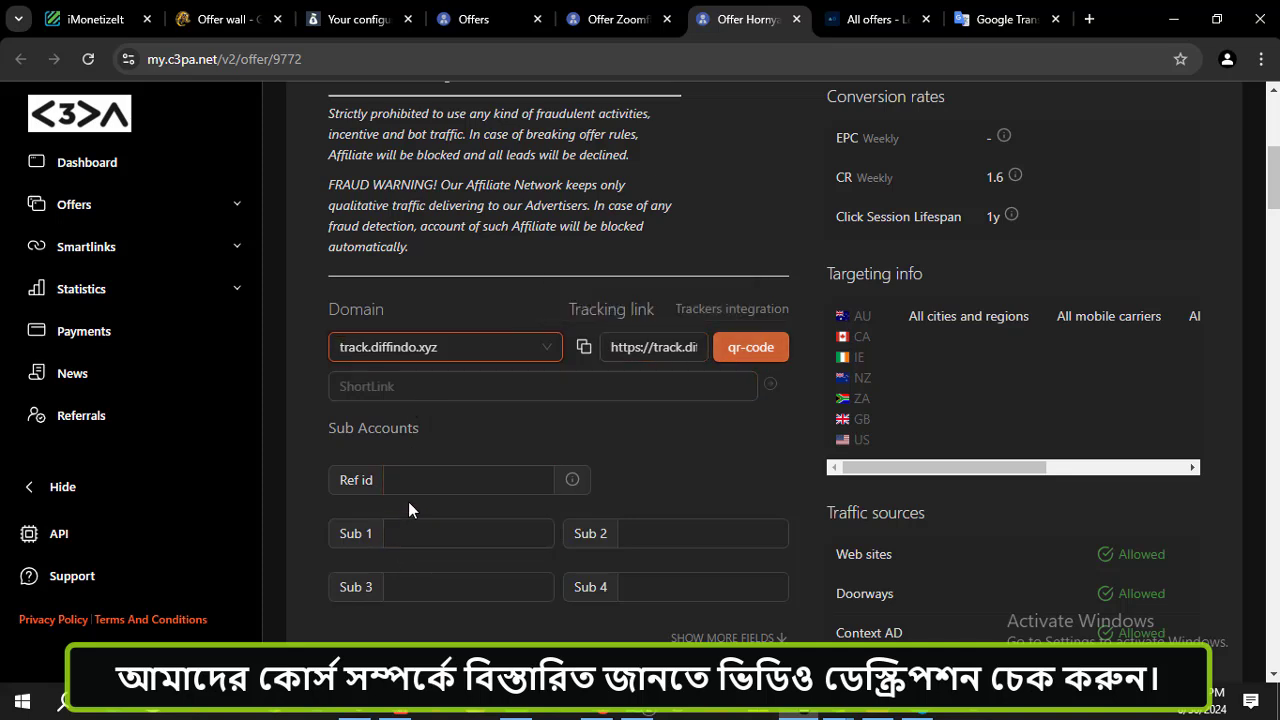
click(391, 537)
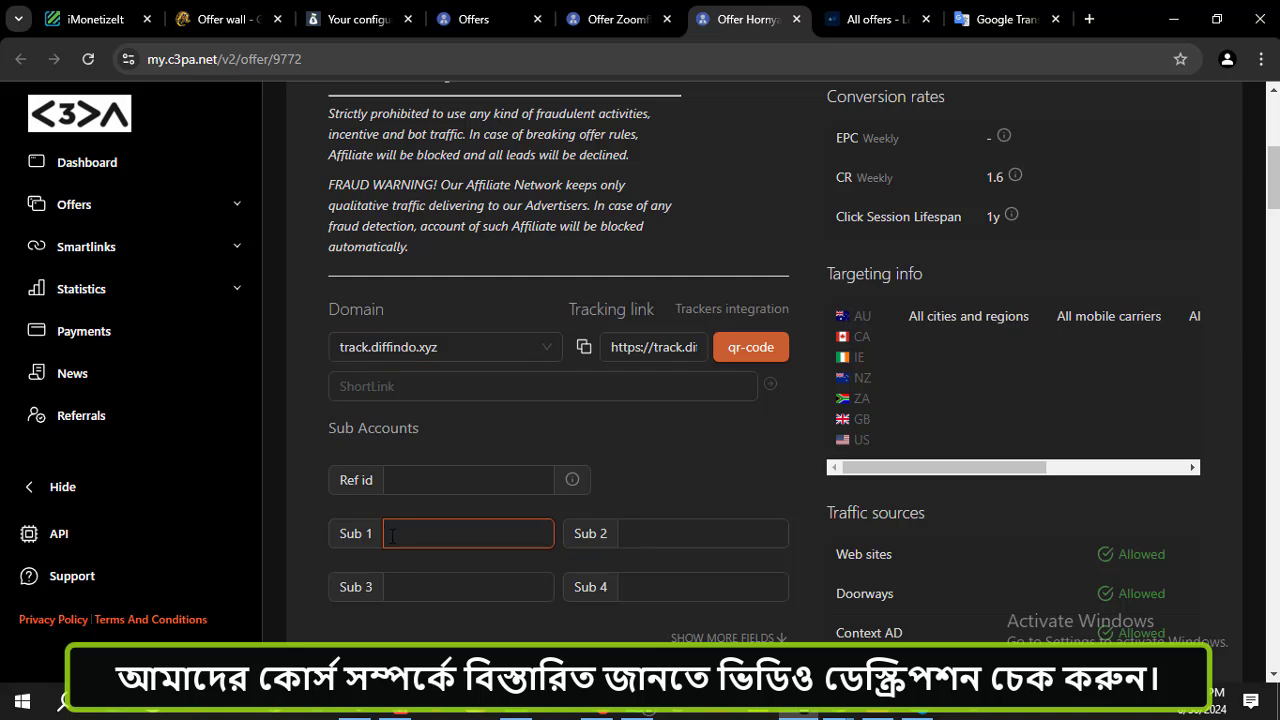
click(640, 535)
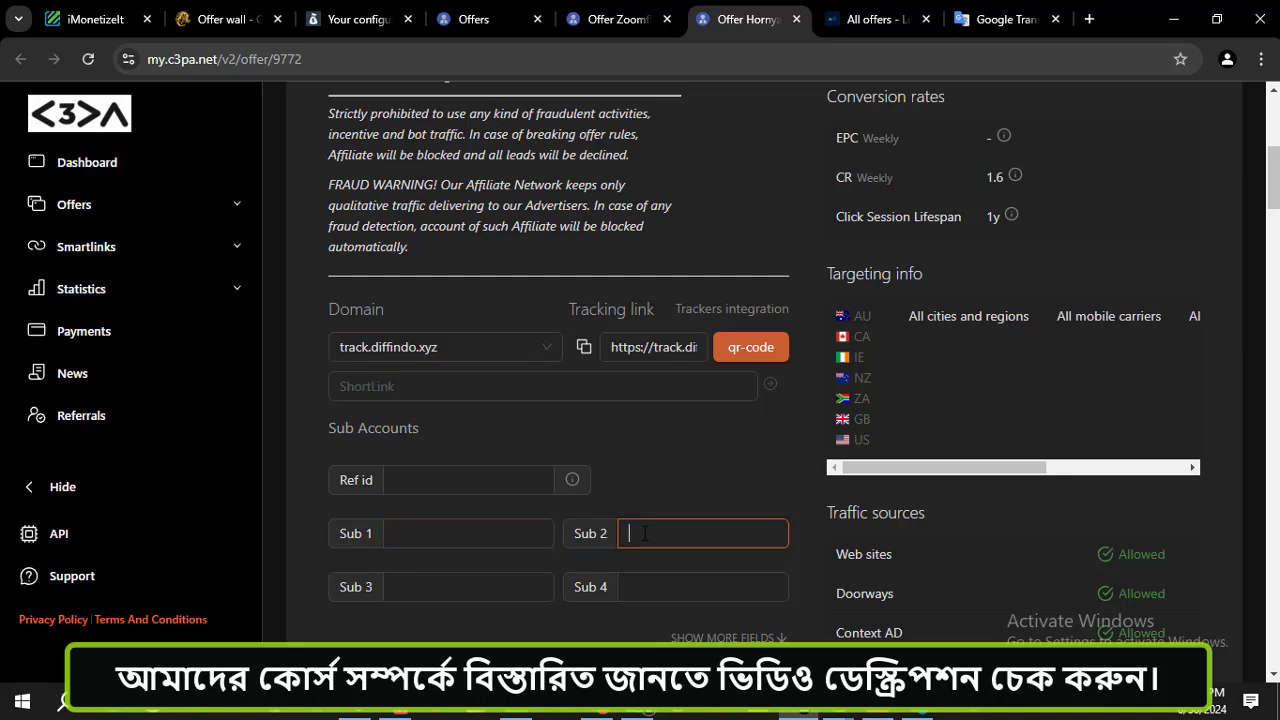
- Generate a short link for the offer and copy it to the clipboard
click(769, 391)
click(769, 391)
drag(562, 387, 327, 400)
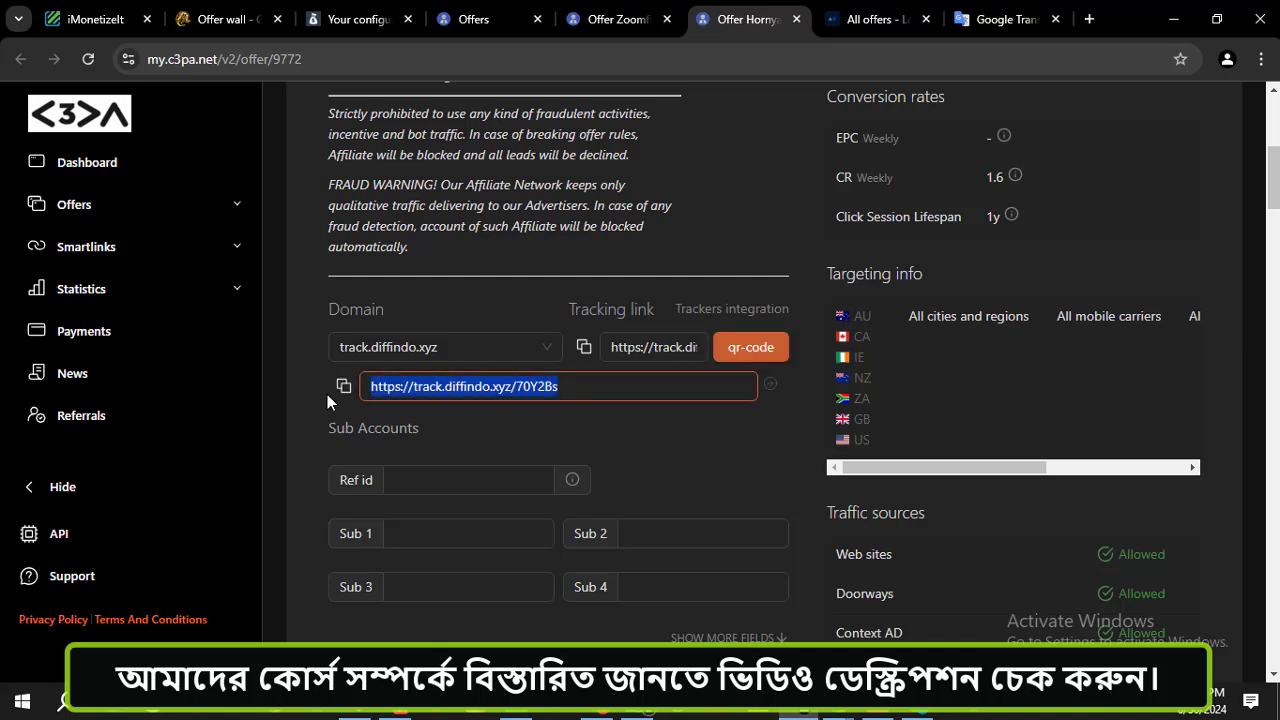
click(342, 387)
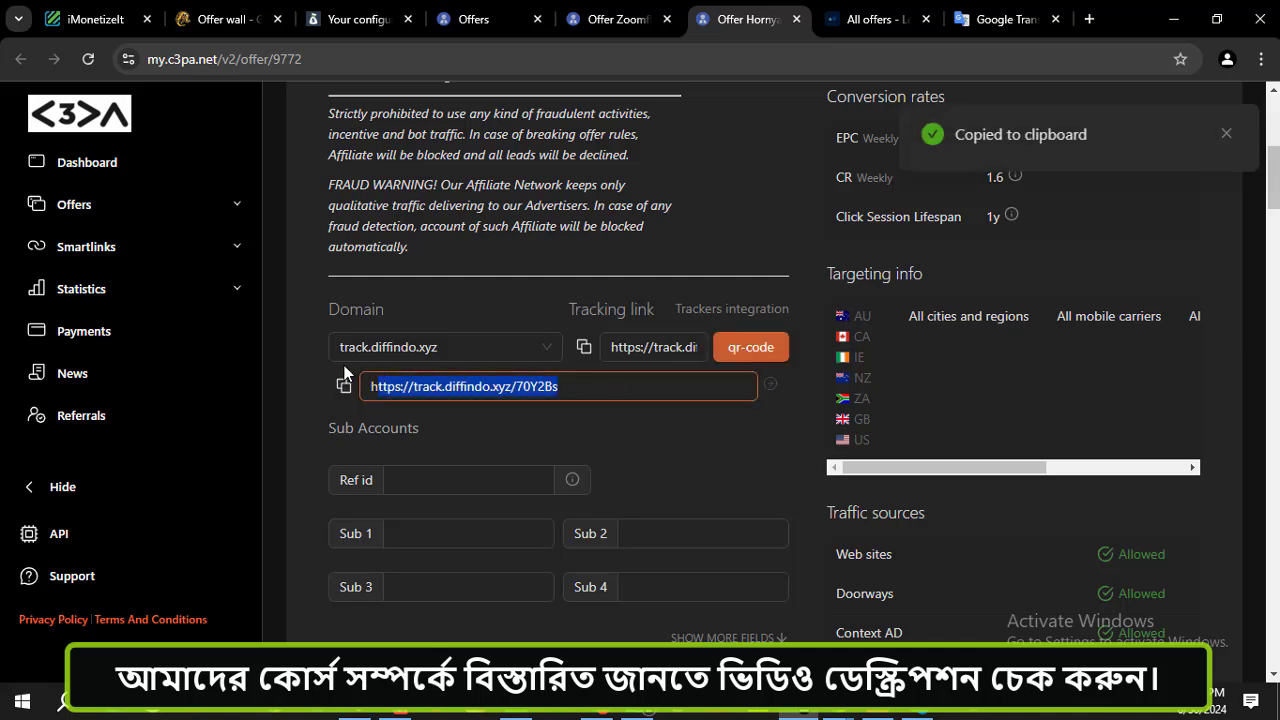
click(342, 387)
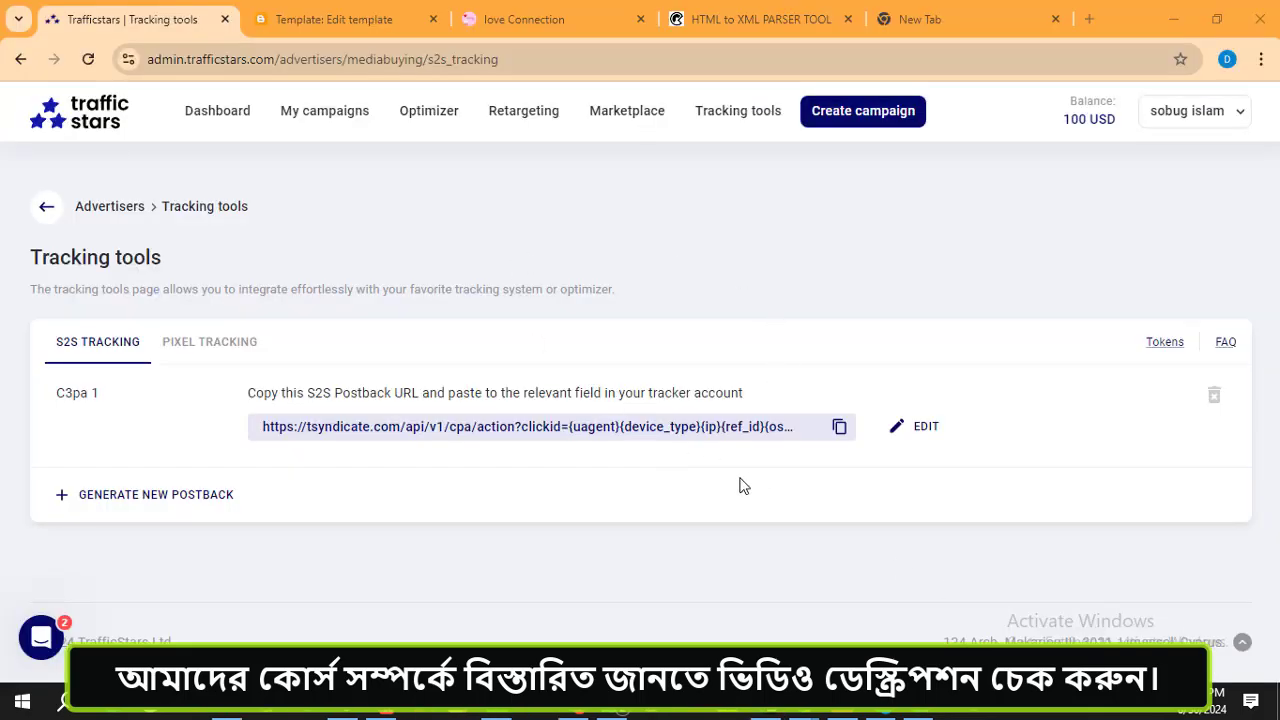
- Switch to TrafficStars, start a new campaign and set its ad format to Push
click(855, 113)
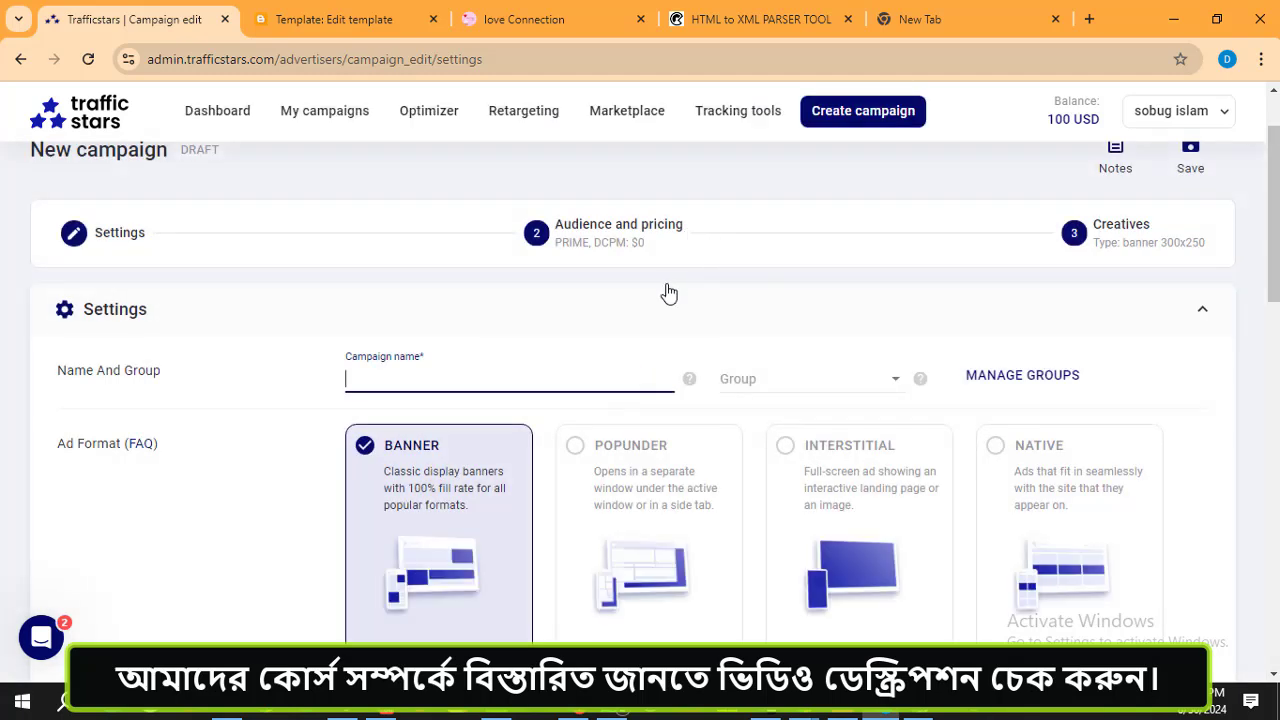
scroll(523, 363, down, 2)
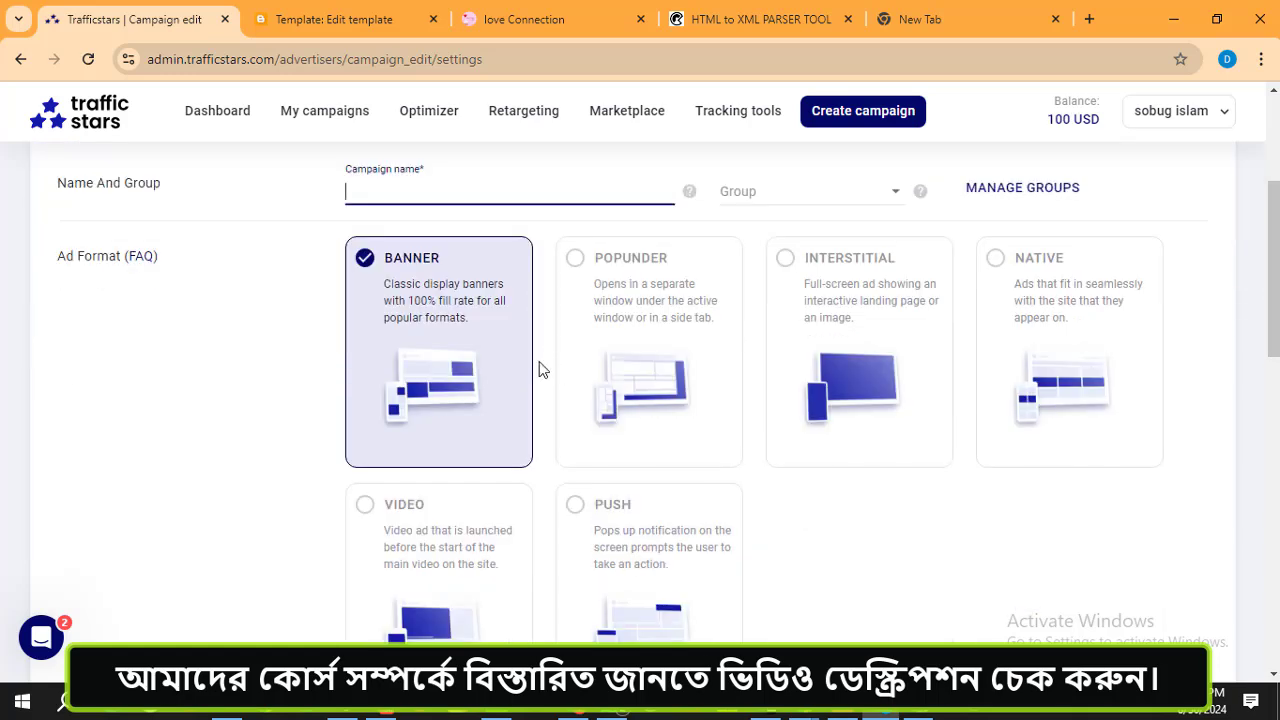
click(575, 260)
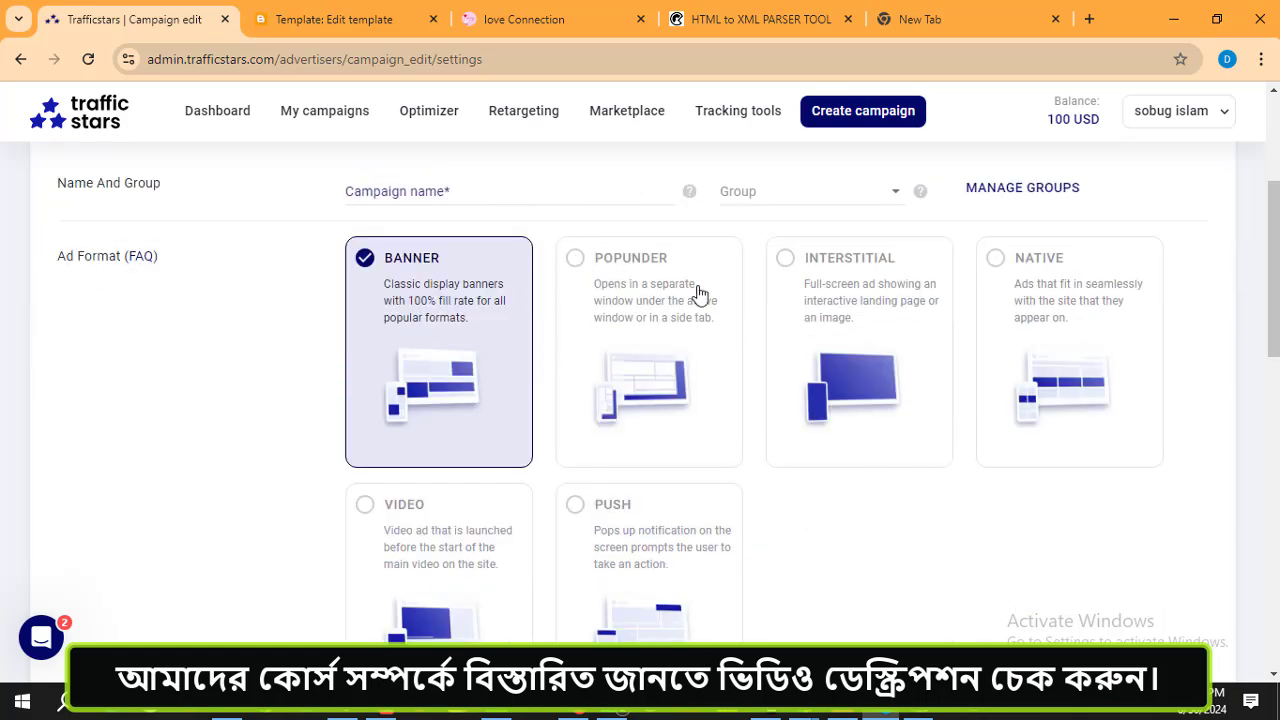
click(788, 268)
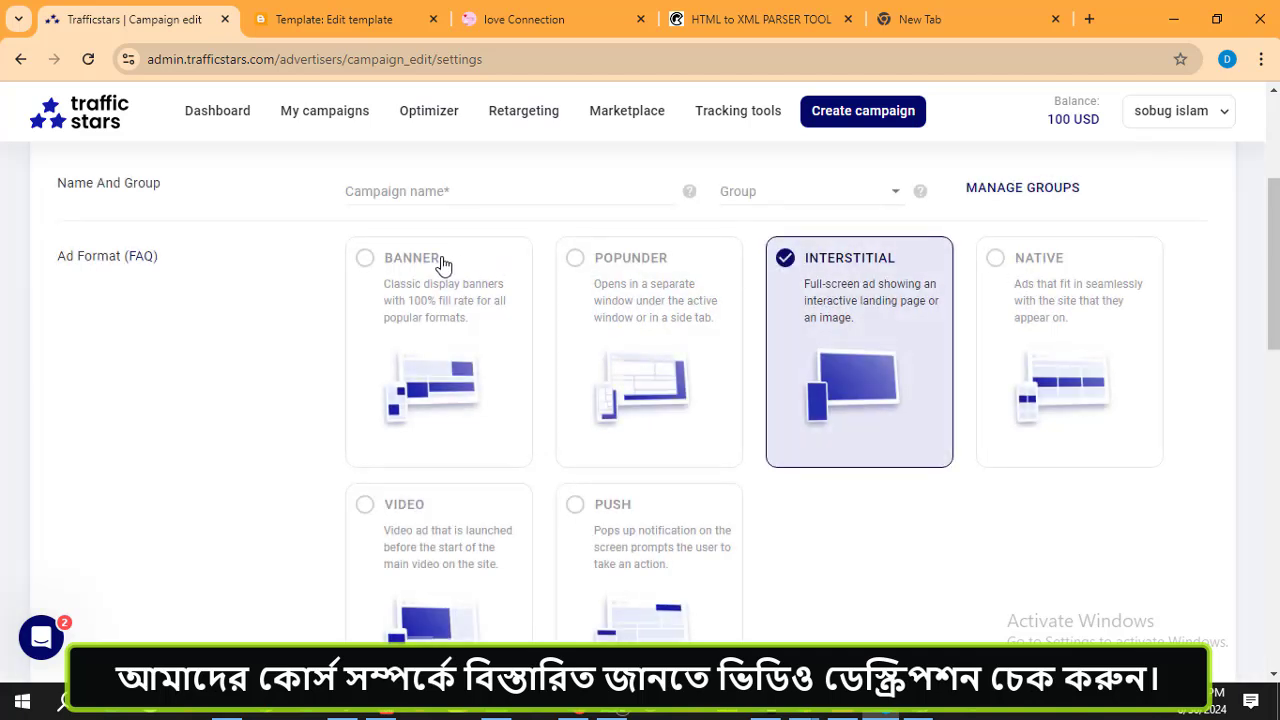
scroll(547, 320, down, 1)
scroll(615, 347, up, 1)
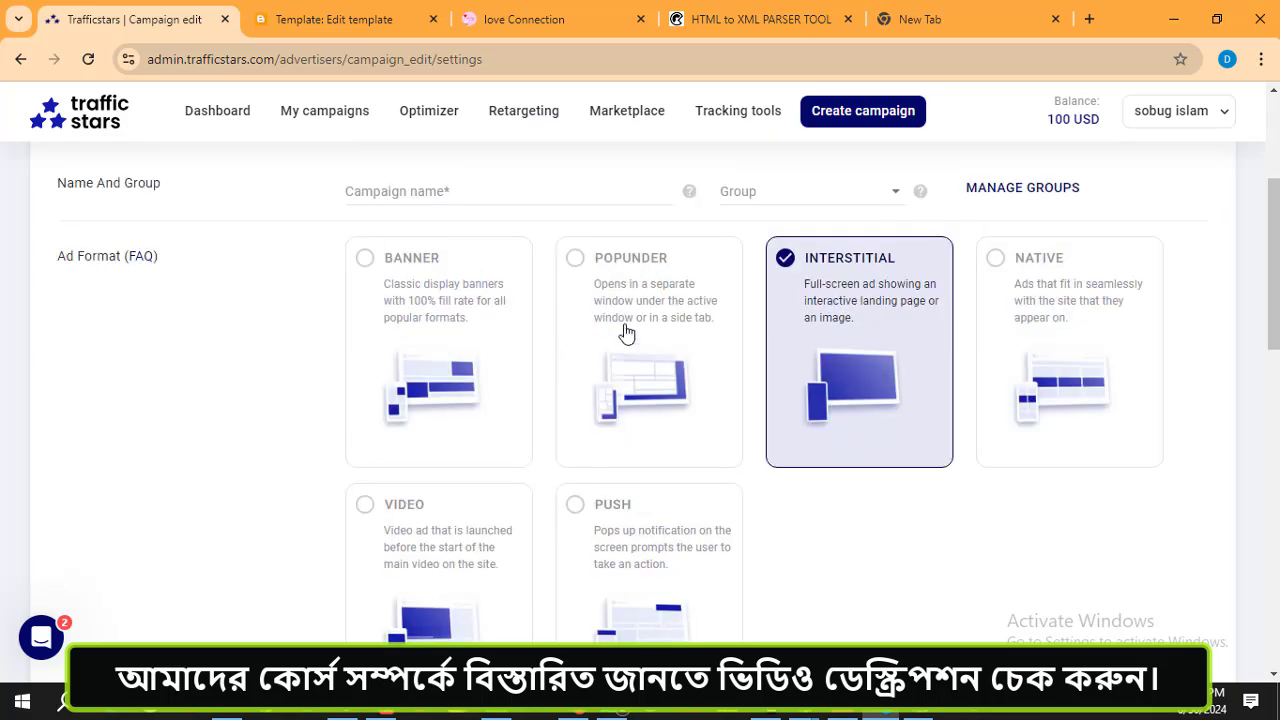
click(575, 262)
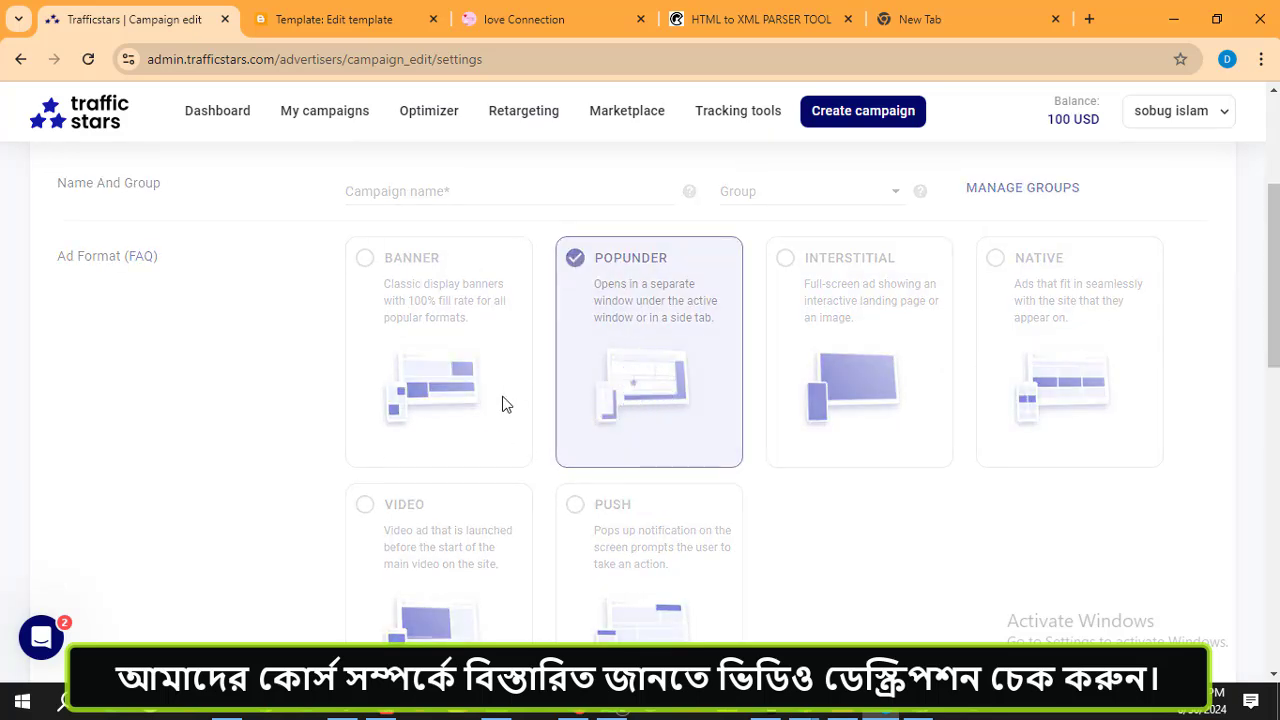
scroll(505, 405, down, 1)
click(576, 420)
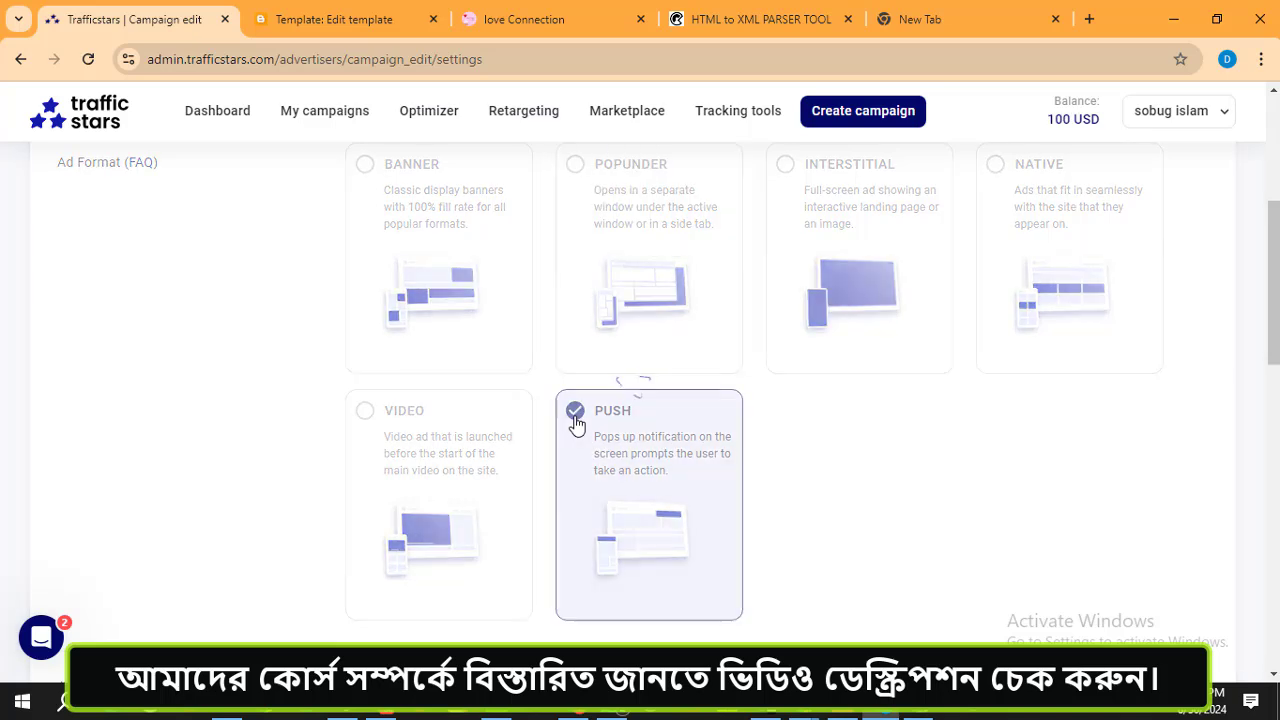
- Switch the push ad format option between Custom and All, ending on All
scroll(628, 490, down, 3)
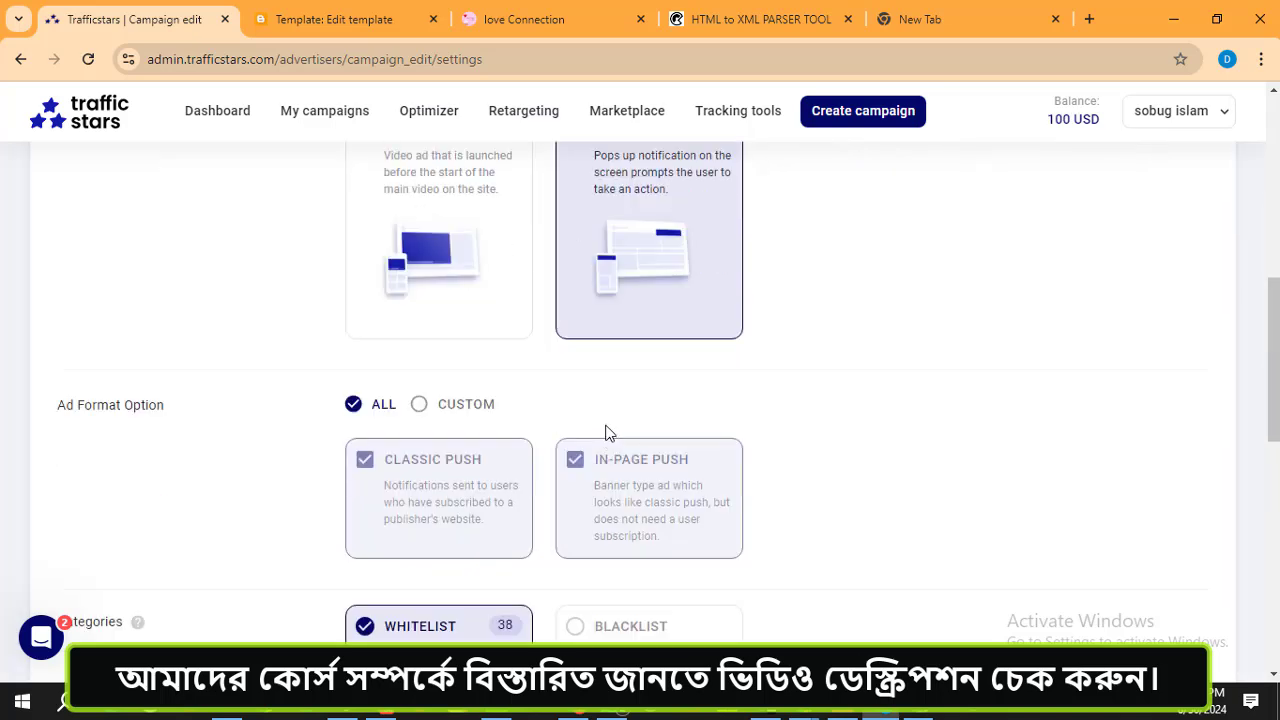
scroll(651, 256, down, 2)
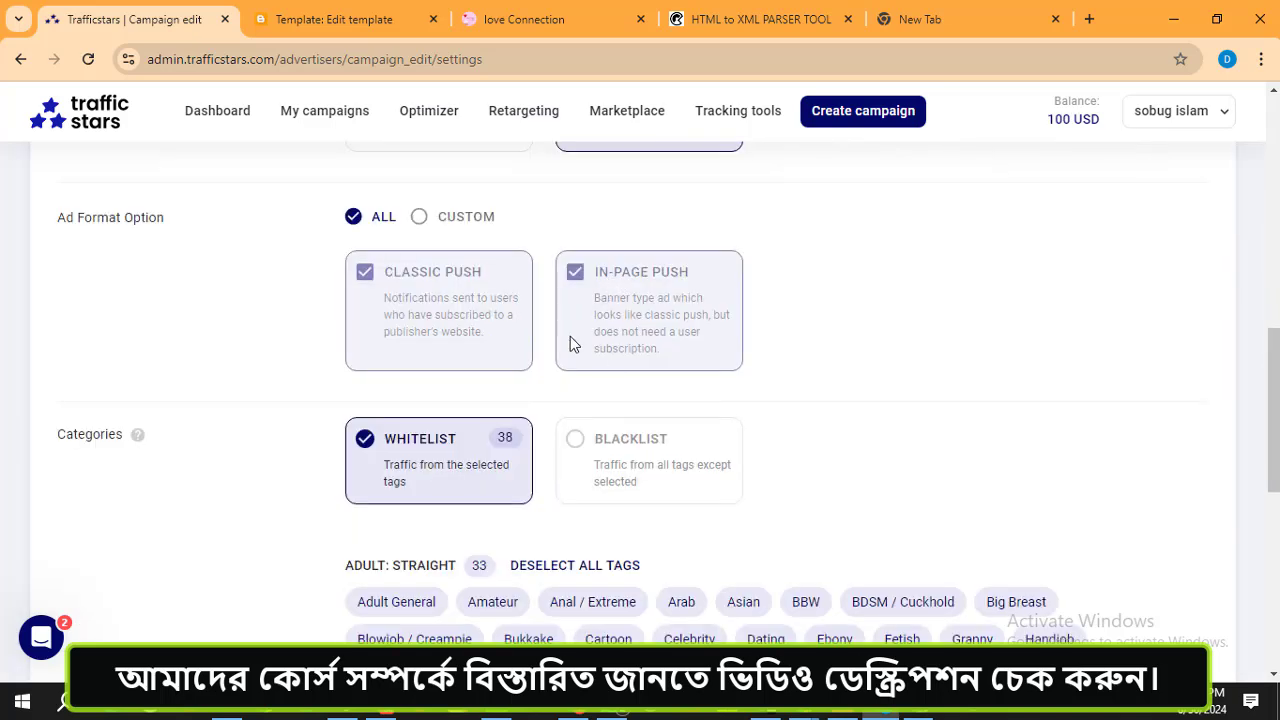
click(420, 217)
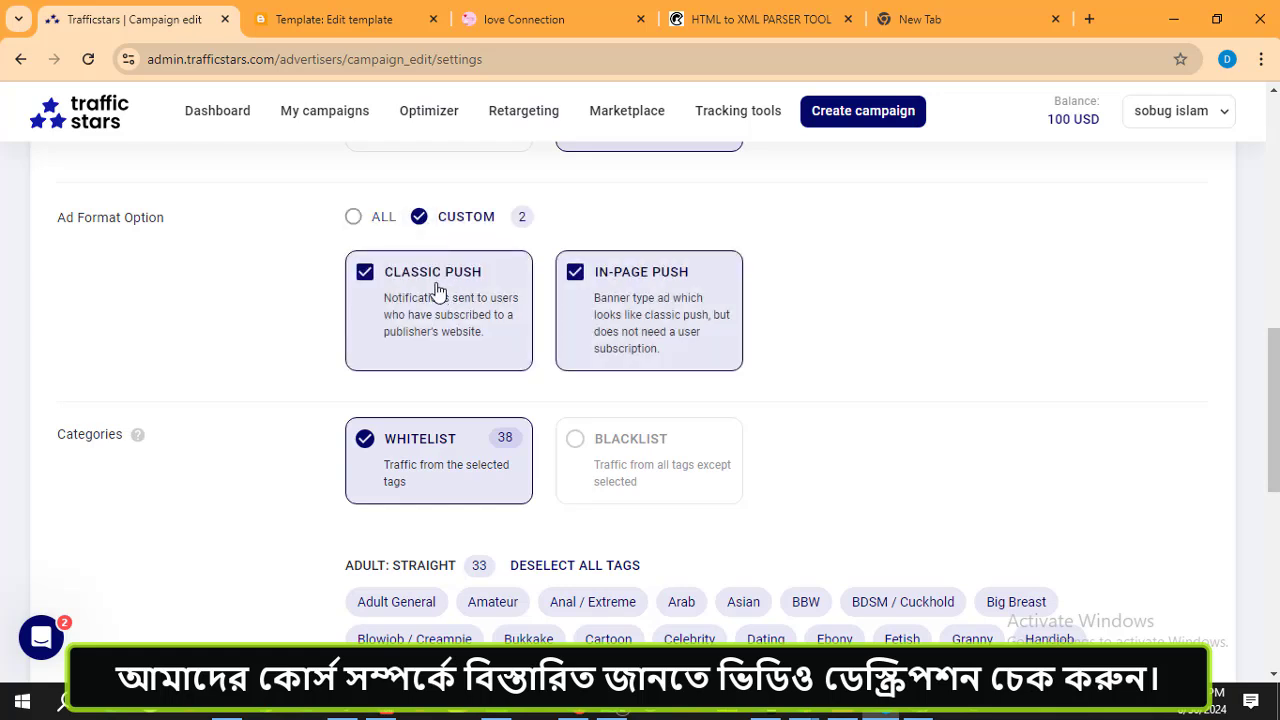
click(352, 217)
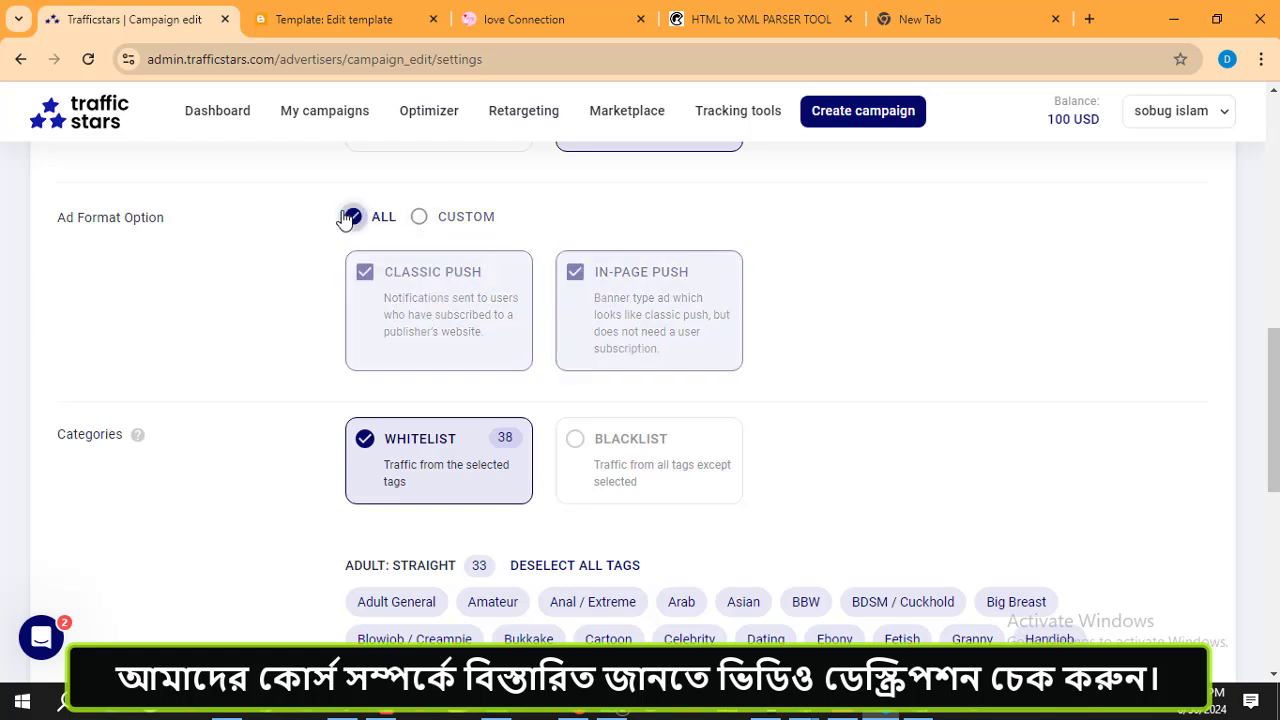
click(419, 217)
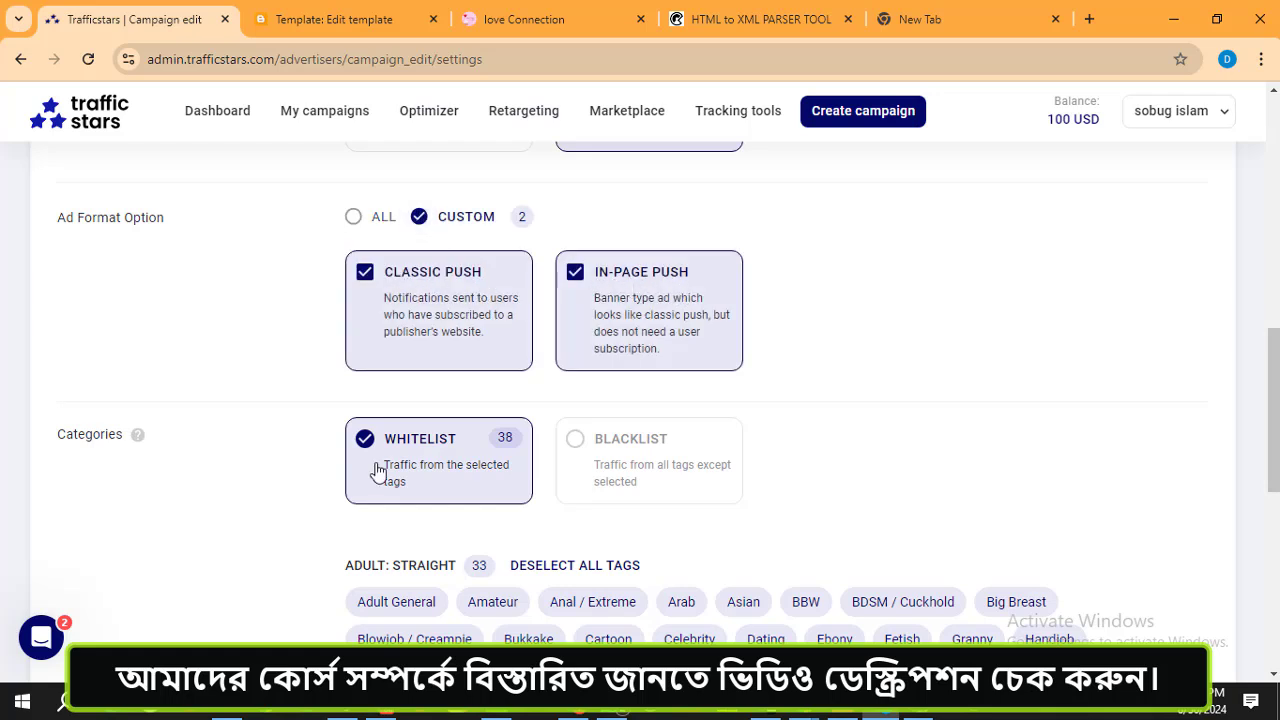
click(356, 219)
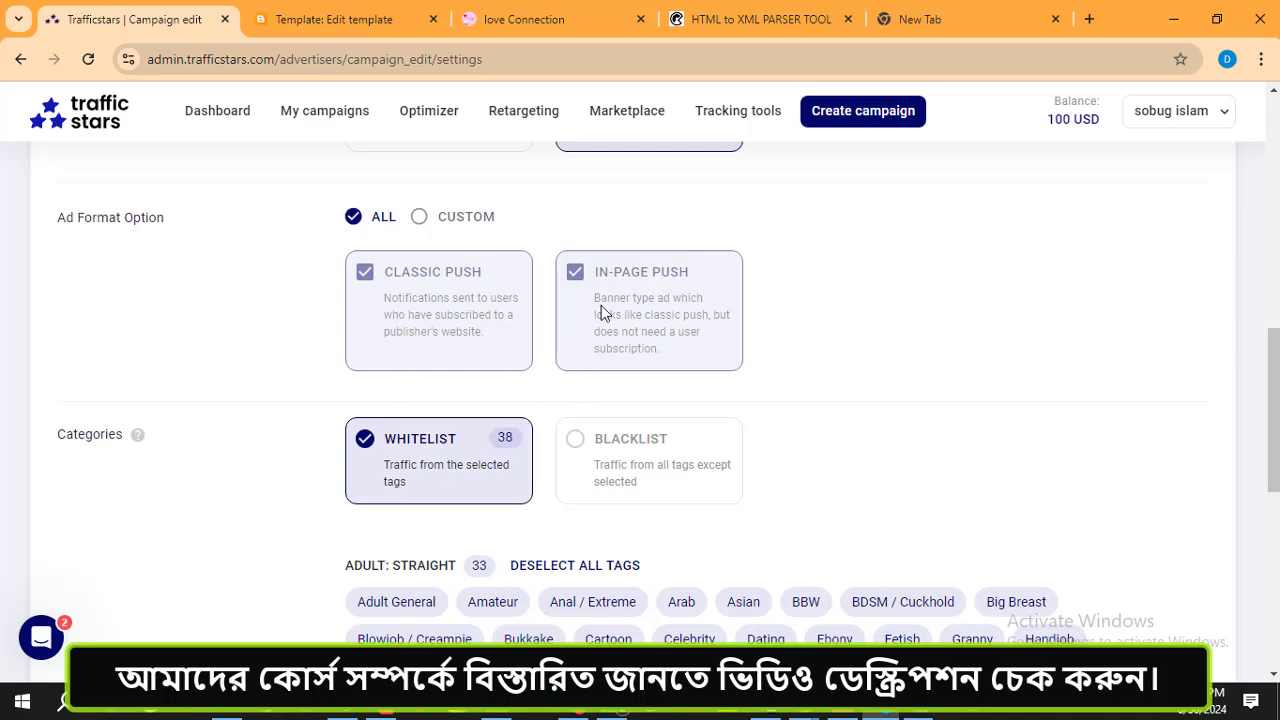
- Try changing the whitelisted tags in the Adult: Straight group, then reselect all of the group's tags
scroll(601, 313, down, 2)
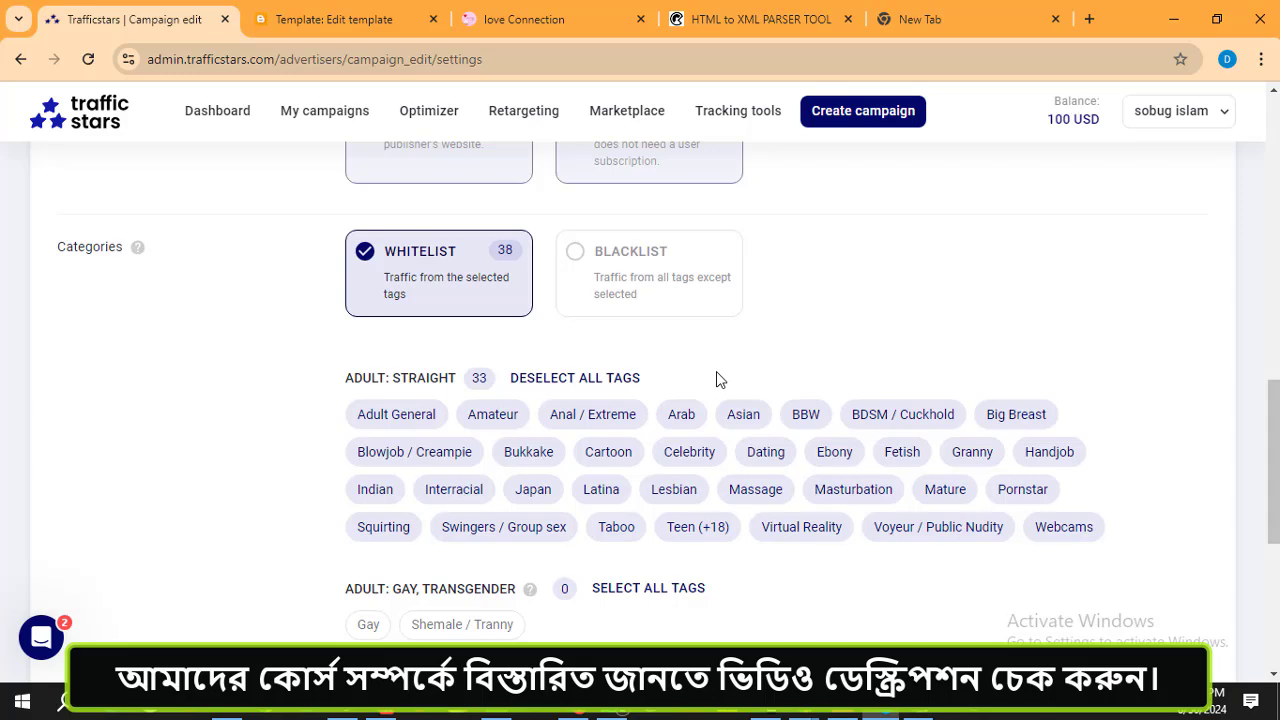
scroll(594, 378, down, 1)
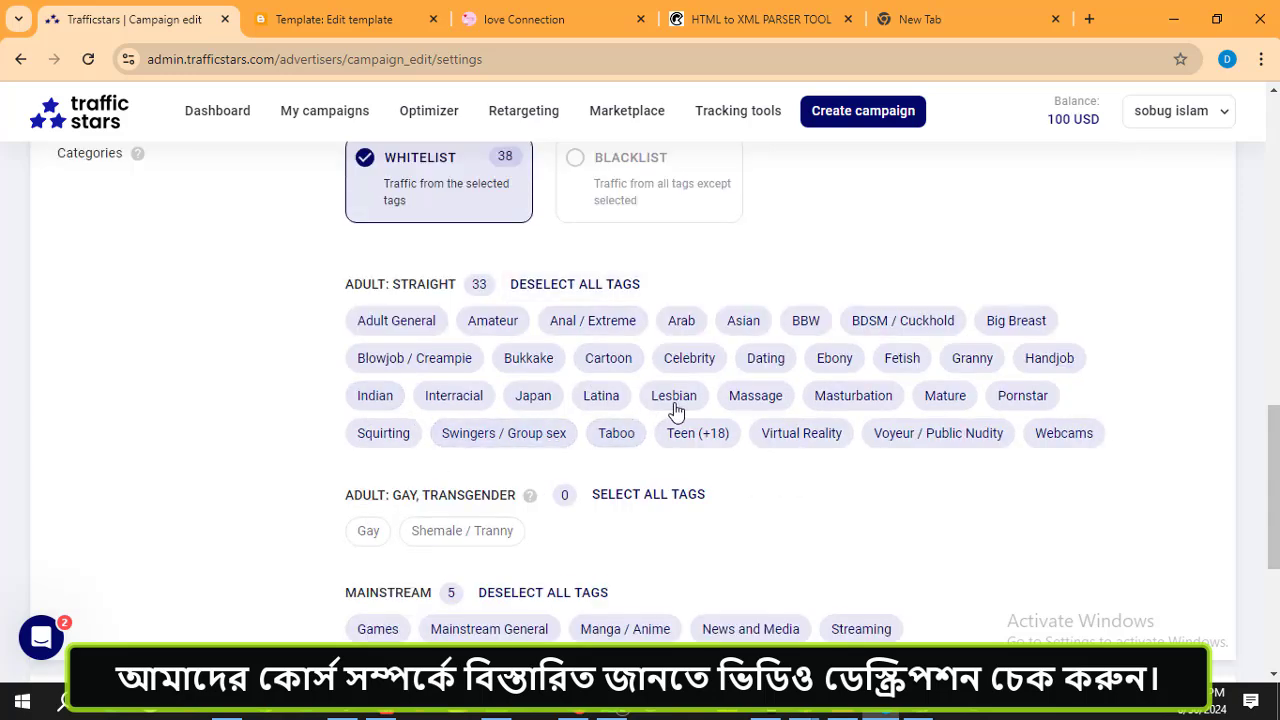
click(766, 366)
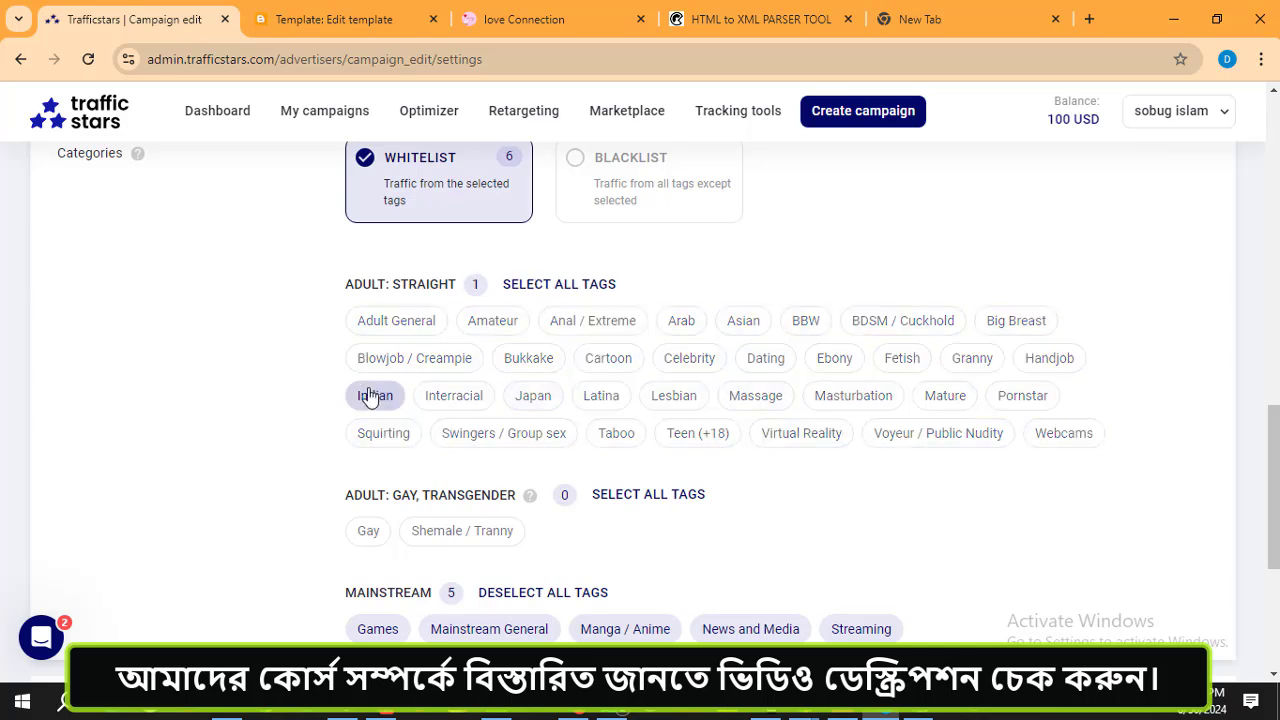
click(370, 396)
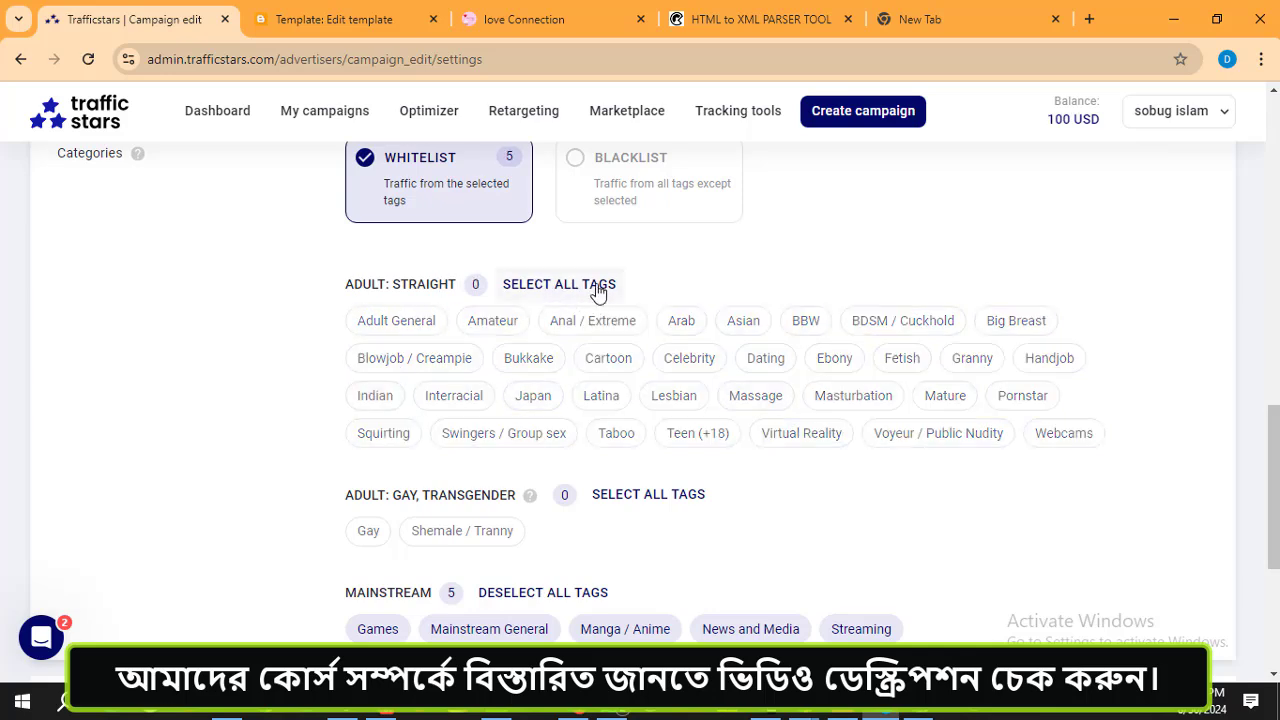
click(560, 290)
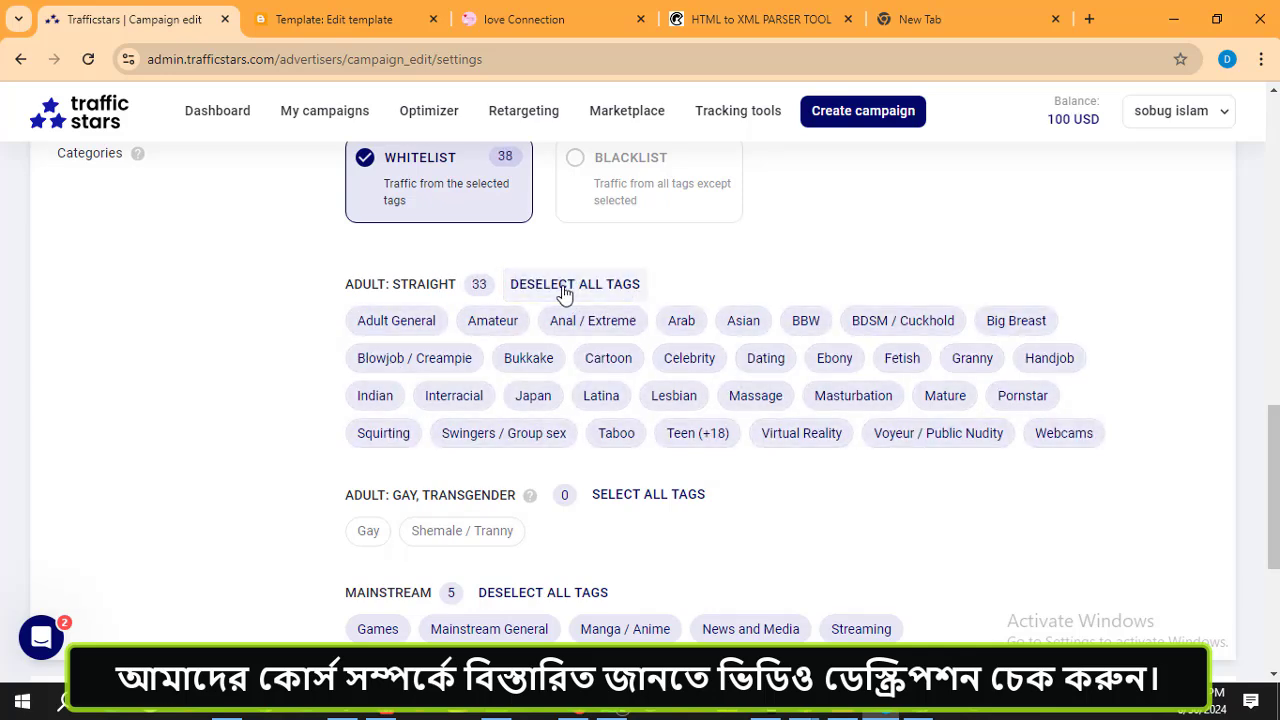
click(562, 290)
click(562, 288)
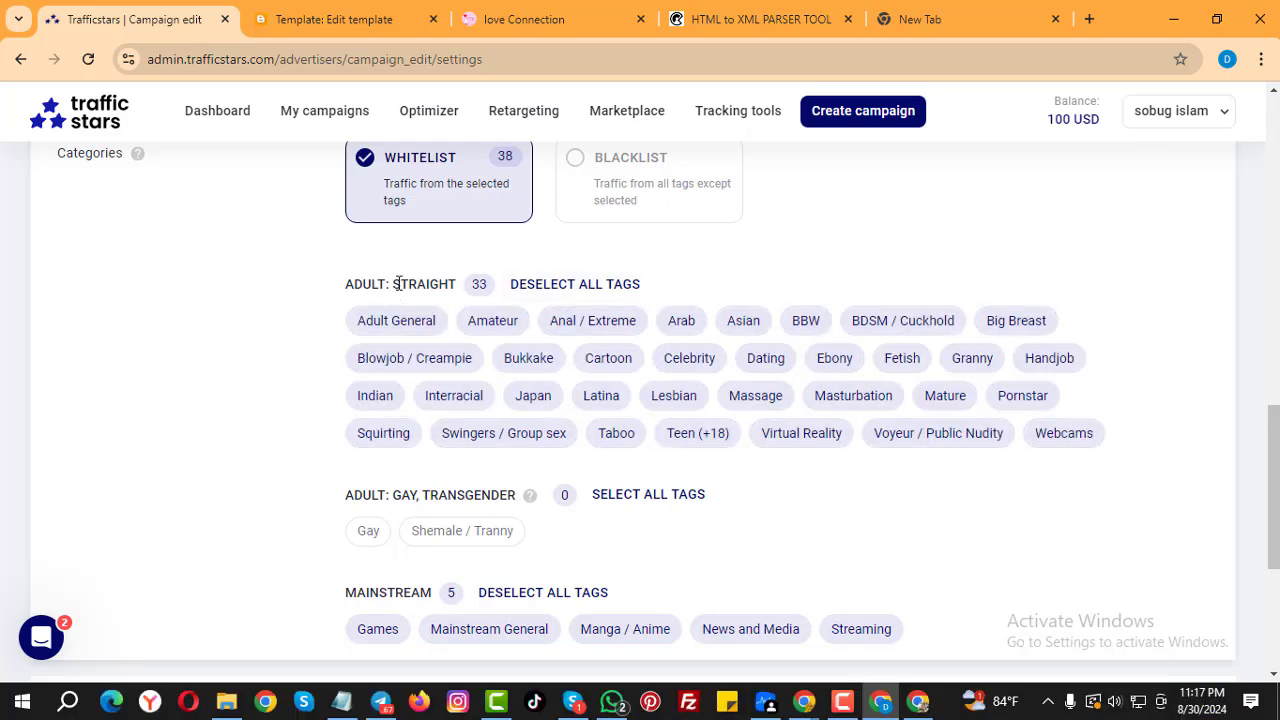
- Select all tags in the Adult: Gay, Transgender category group
drag(487, 284, 467, 285)
click(702, 268)
scroll(826, 462, down, 2)
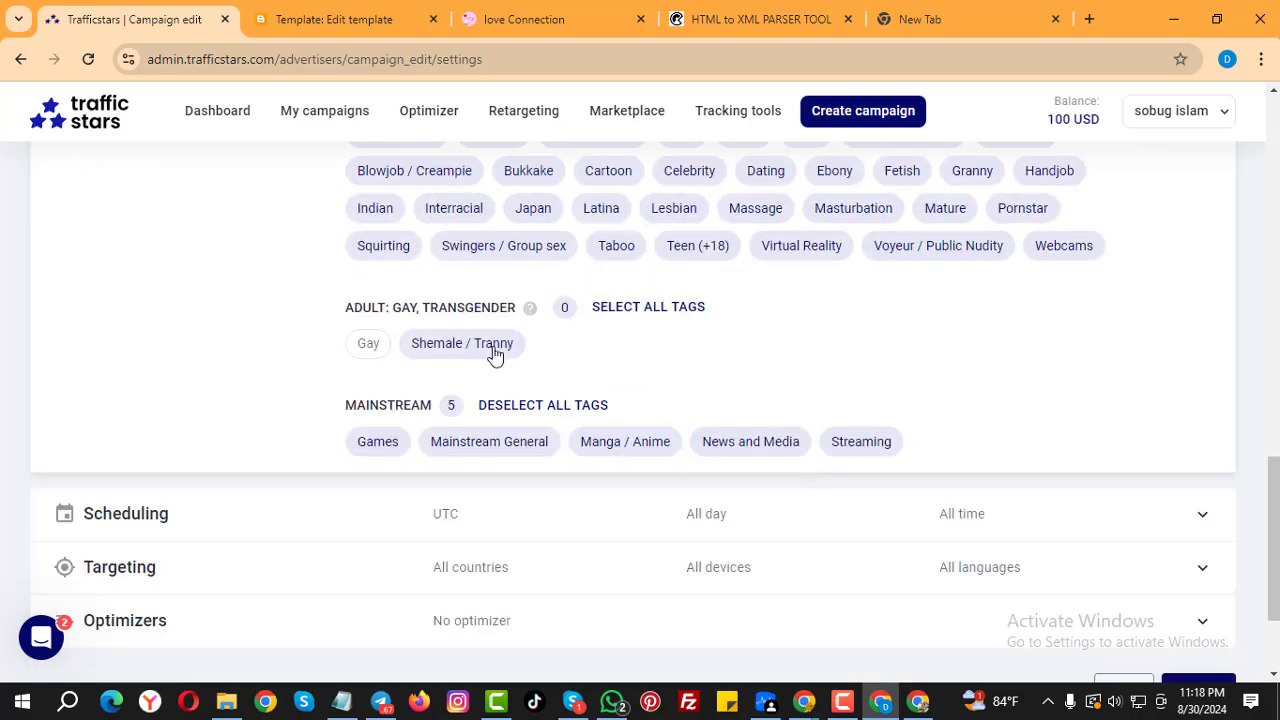
click(626, 312)
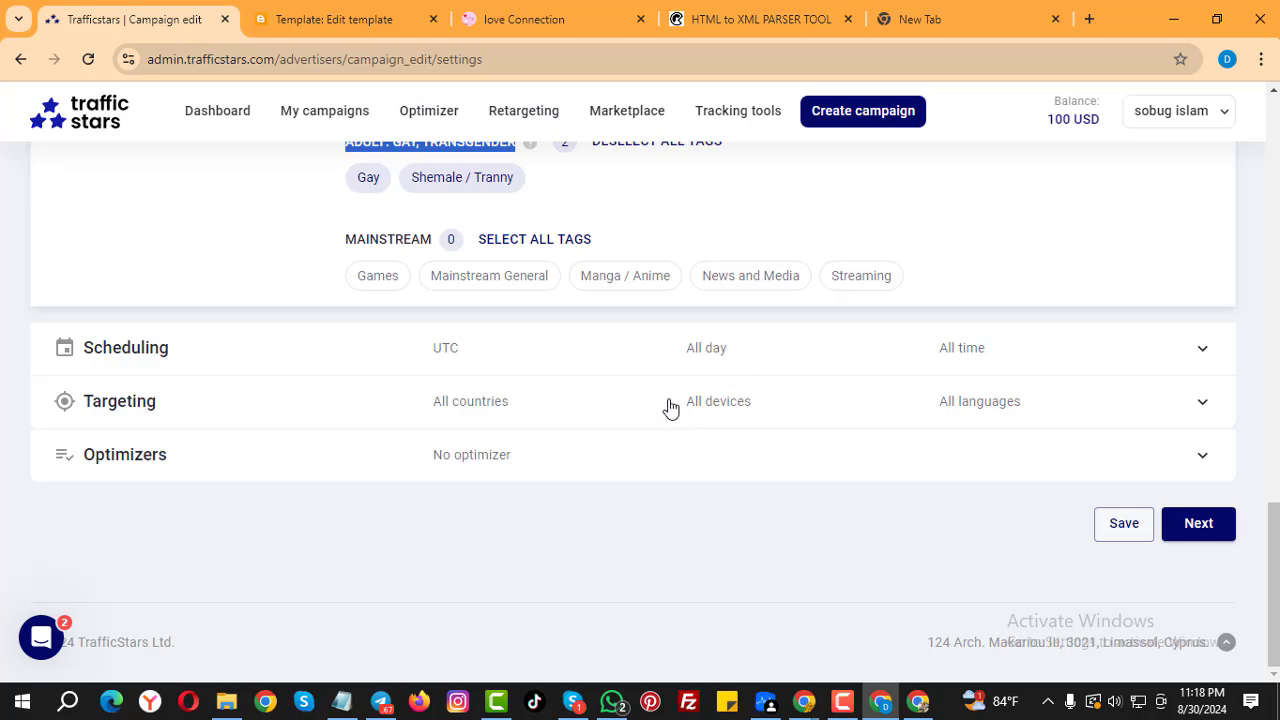
- Look through the available time zones for the campaign's start and end dates in the Scheduling section, keeping Coordinated Universal Time
click(1202, 352)
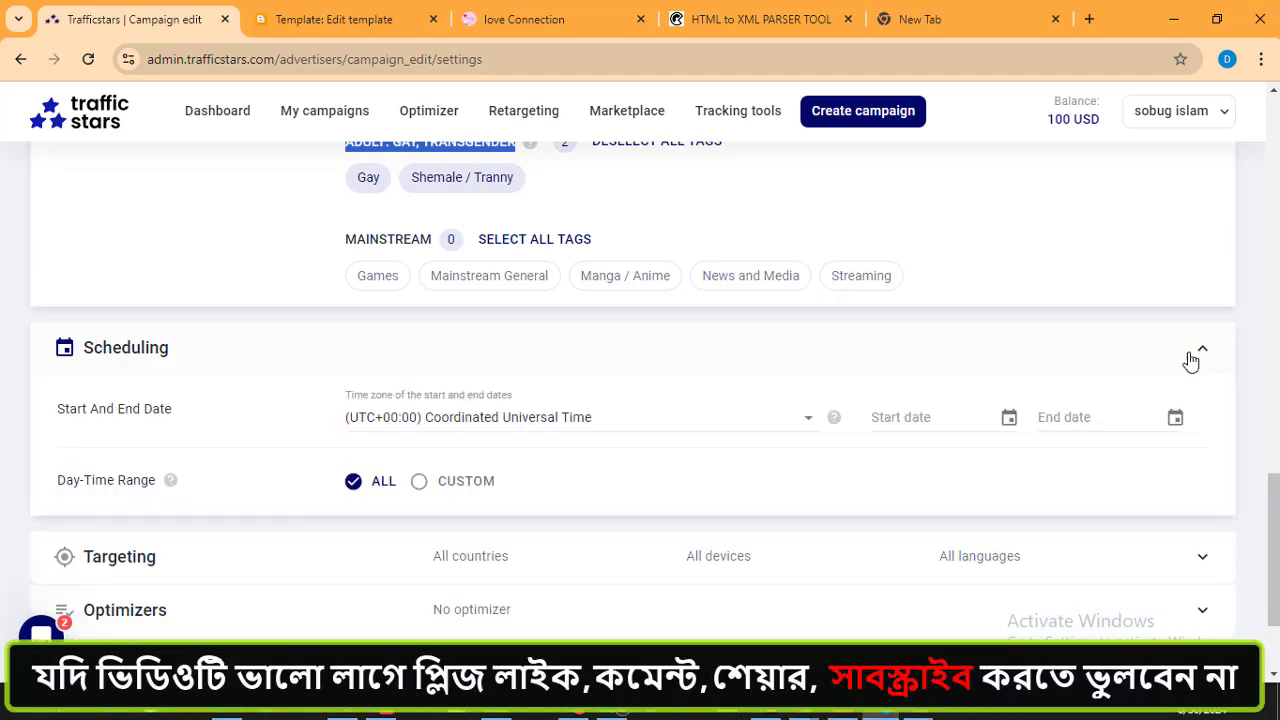
click(894, 416)
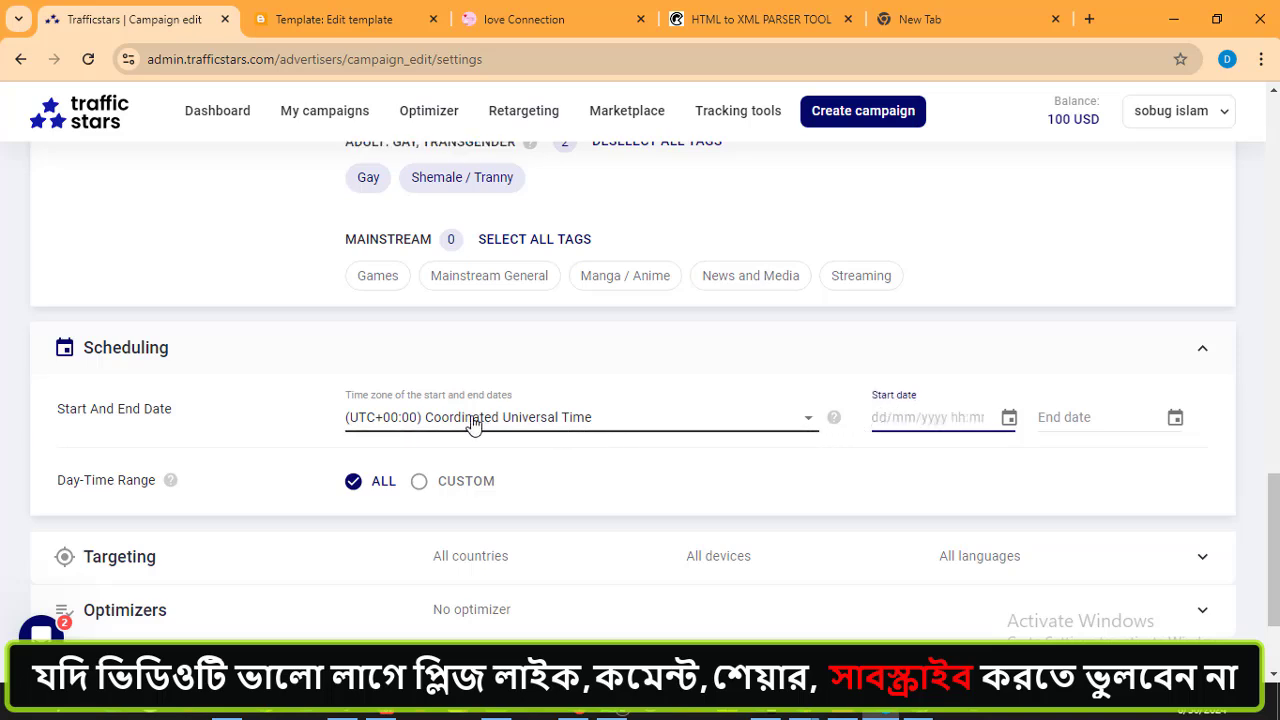
click(613, 427)
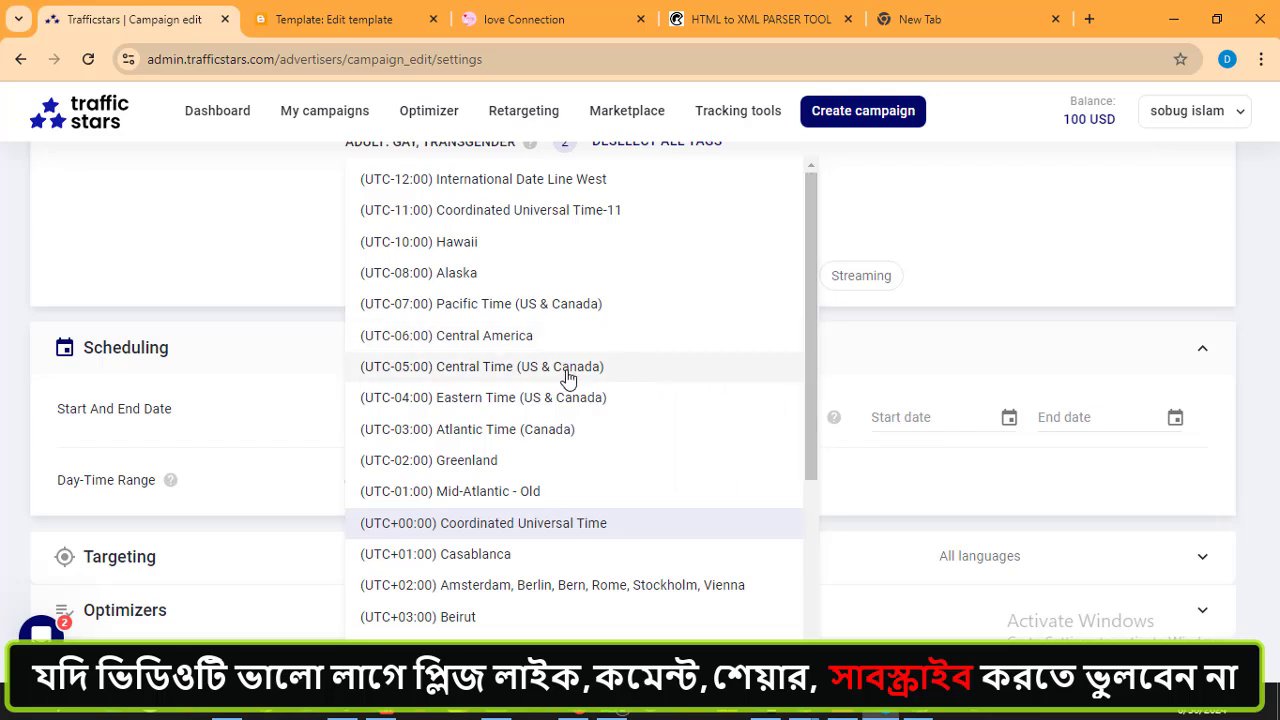
scroll(520, 534, down, 3)
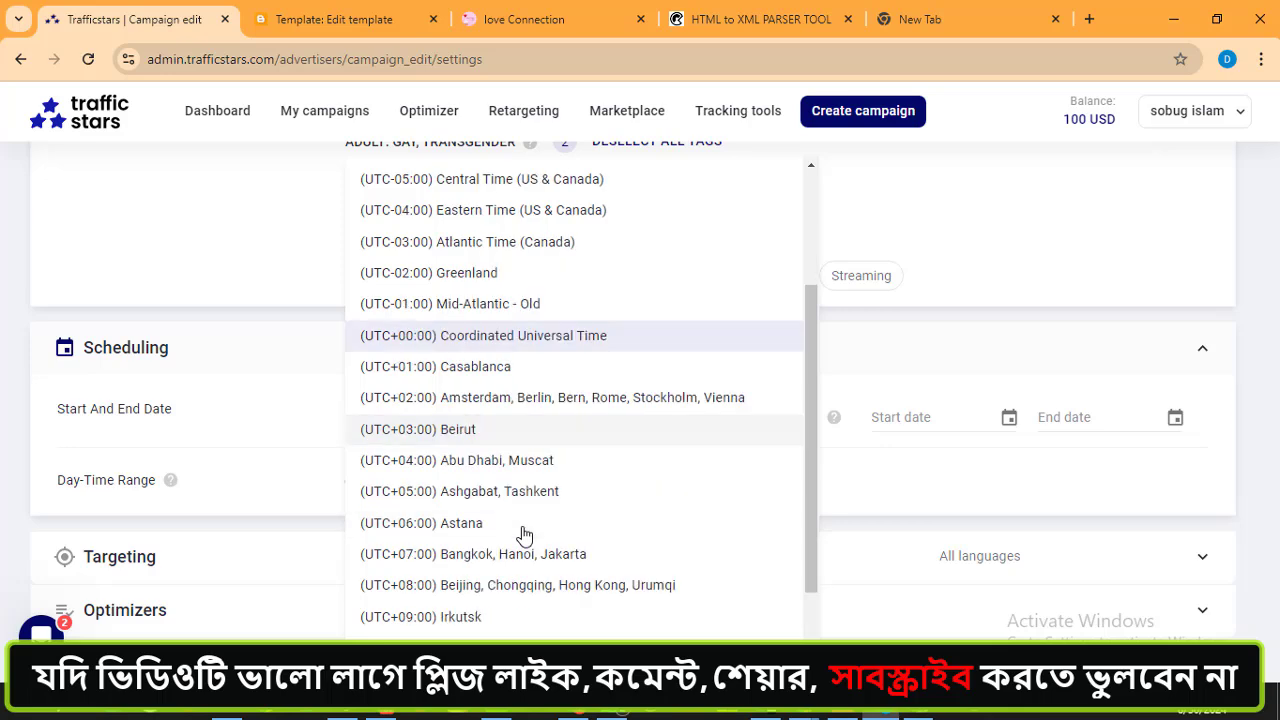
scroll(505, 537, up, 3)
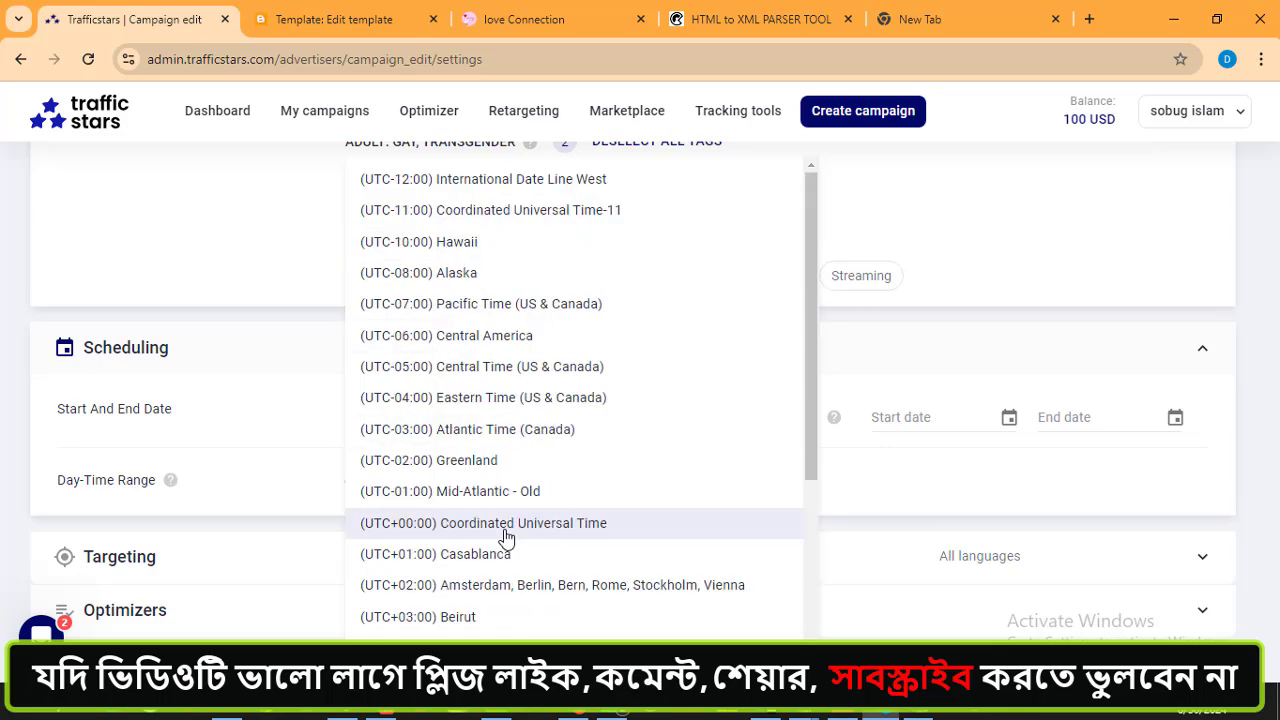
click(880, 363)
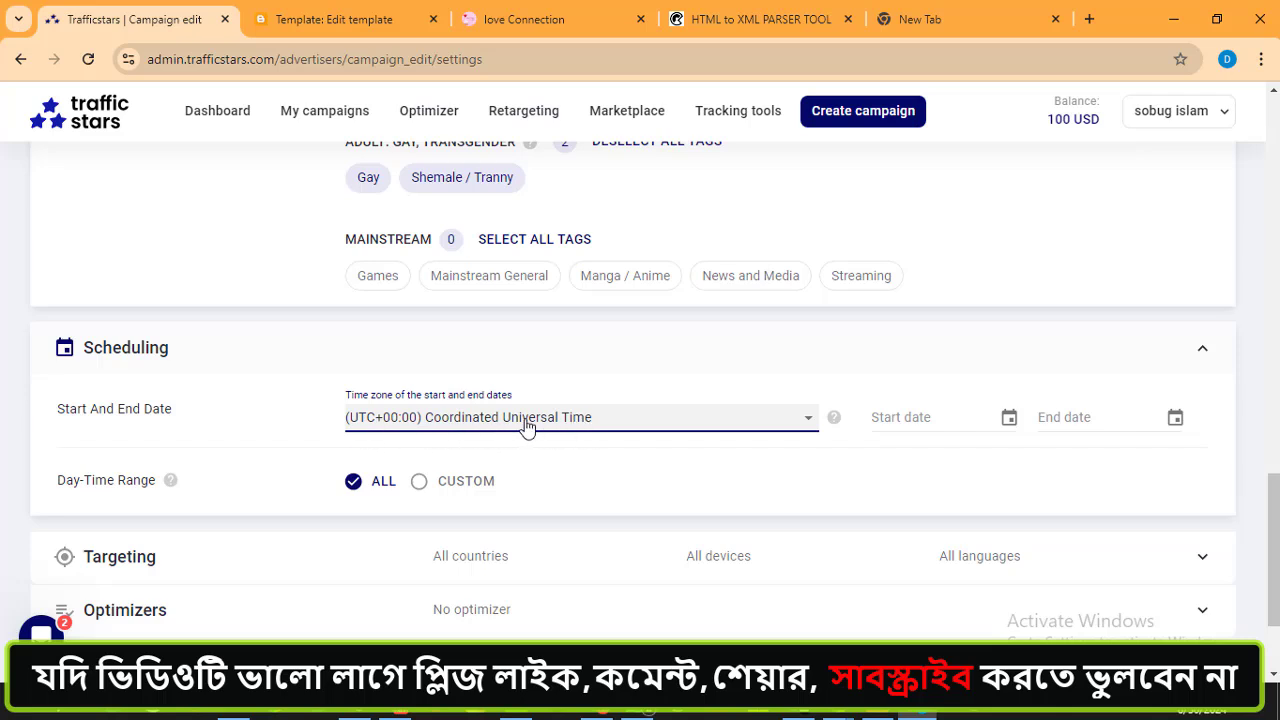
click(911, 361)
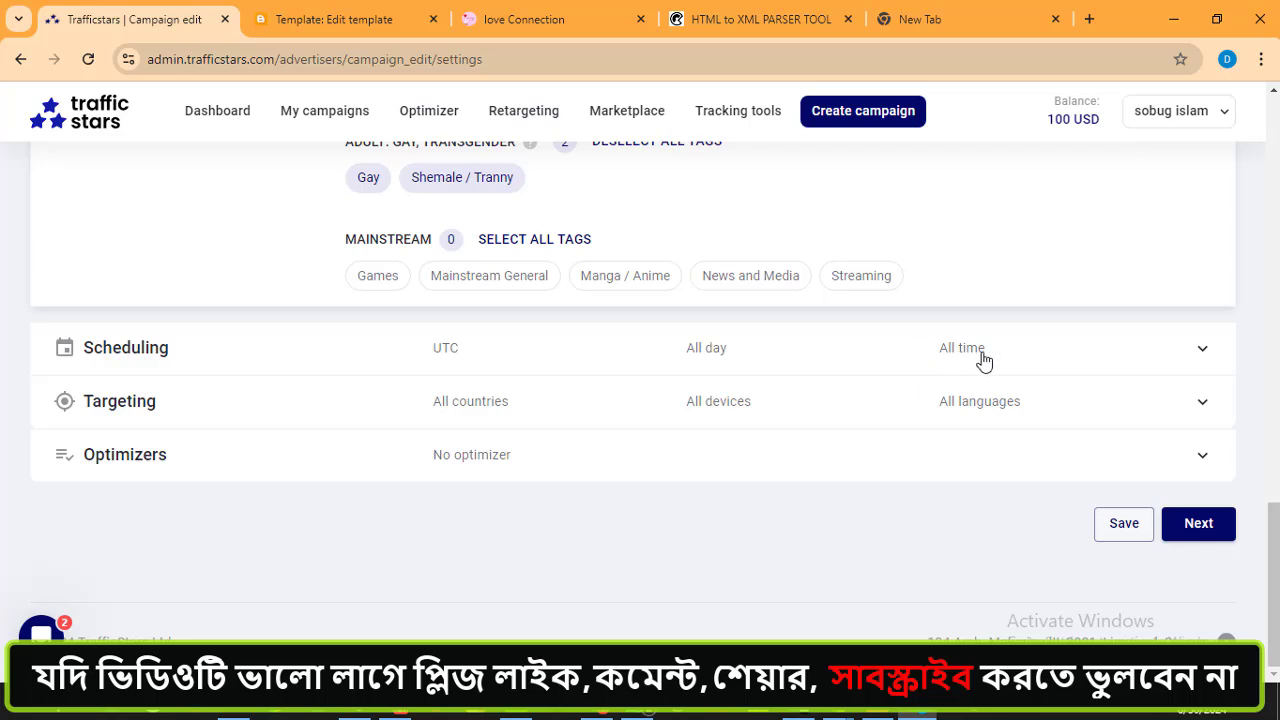
- Schedule the campaign with start date 31/08/2024 and end date 03/09/2024
click(988, 361)
click(889, 417)
text(31/08/2024)
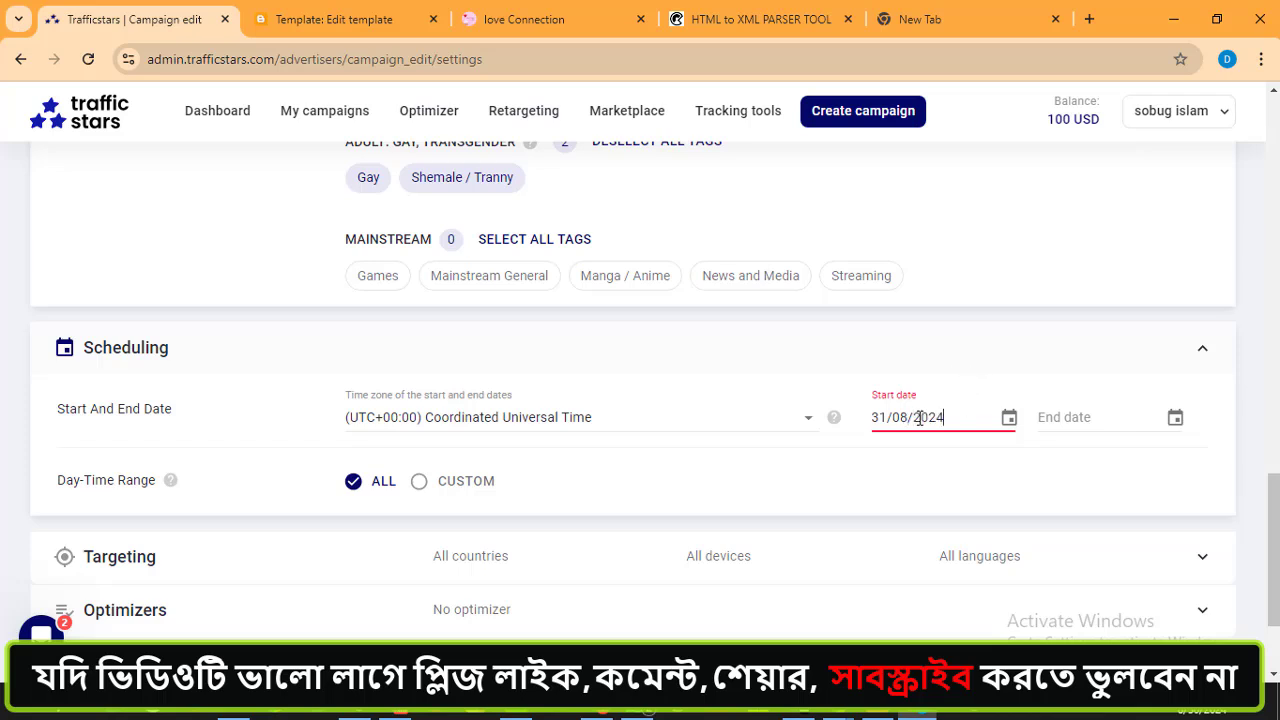
click(1062, 419)
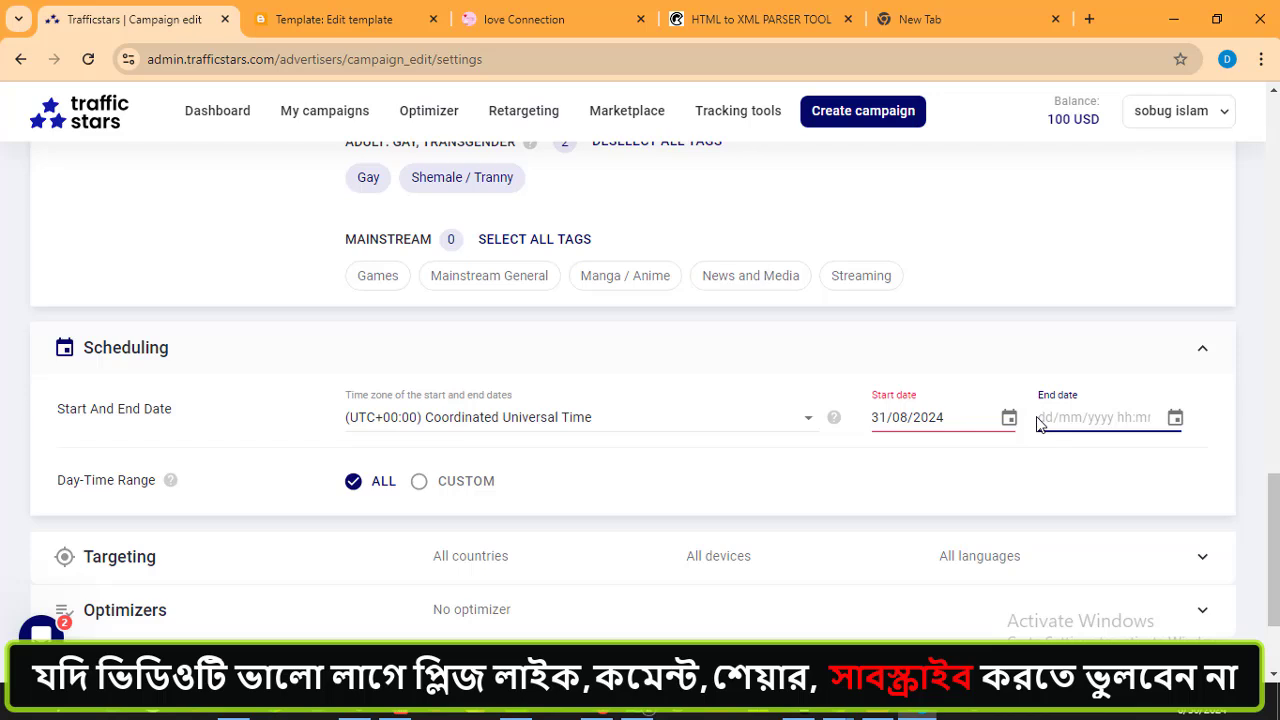
text(03/09/2024)
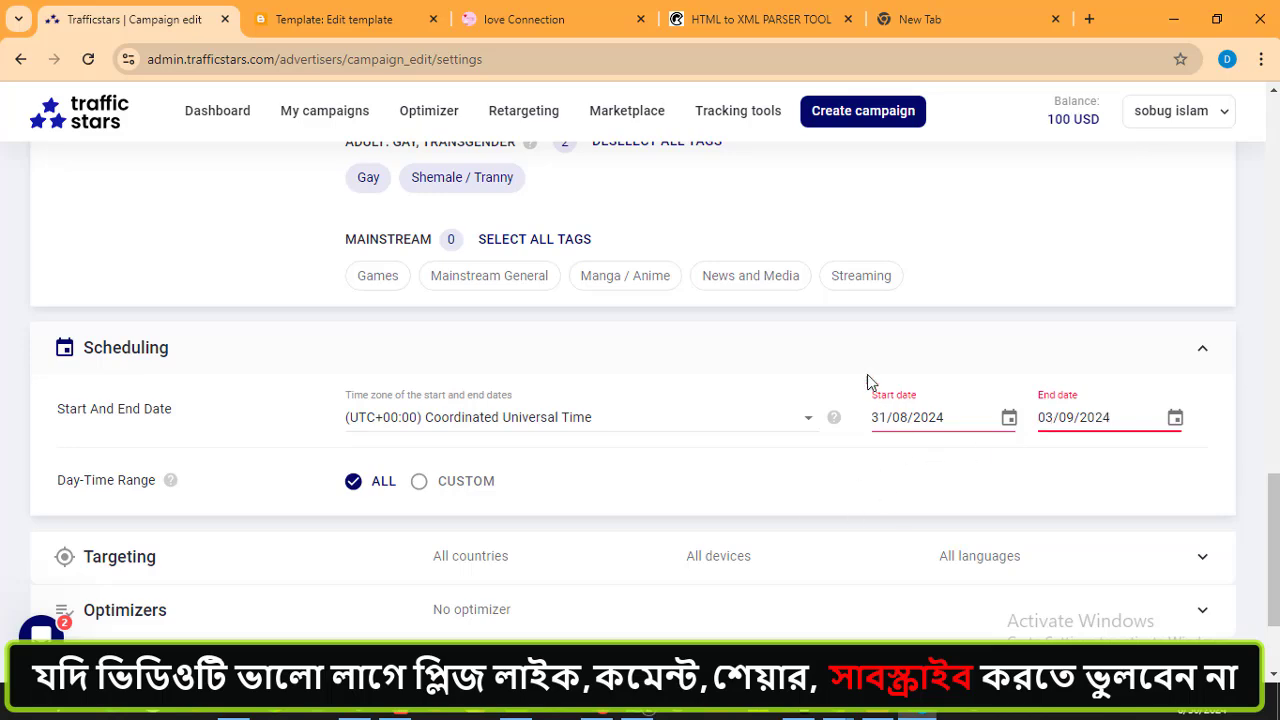
click(853, 352)
click(1049, 372)
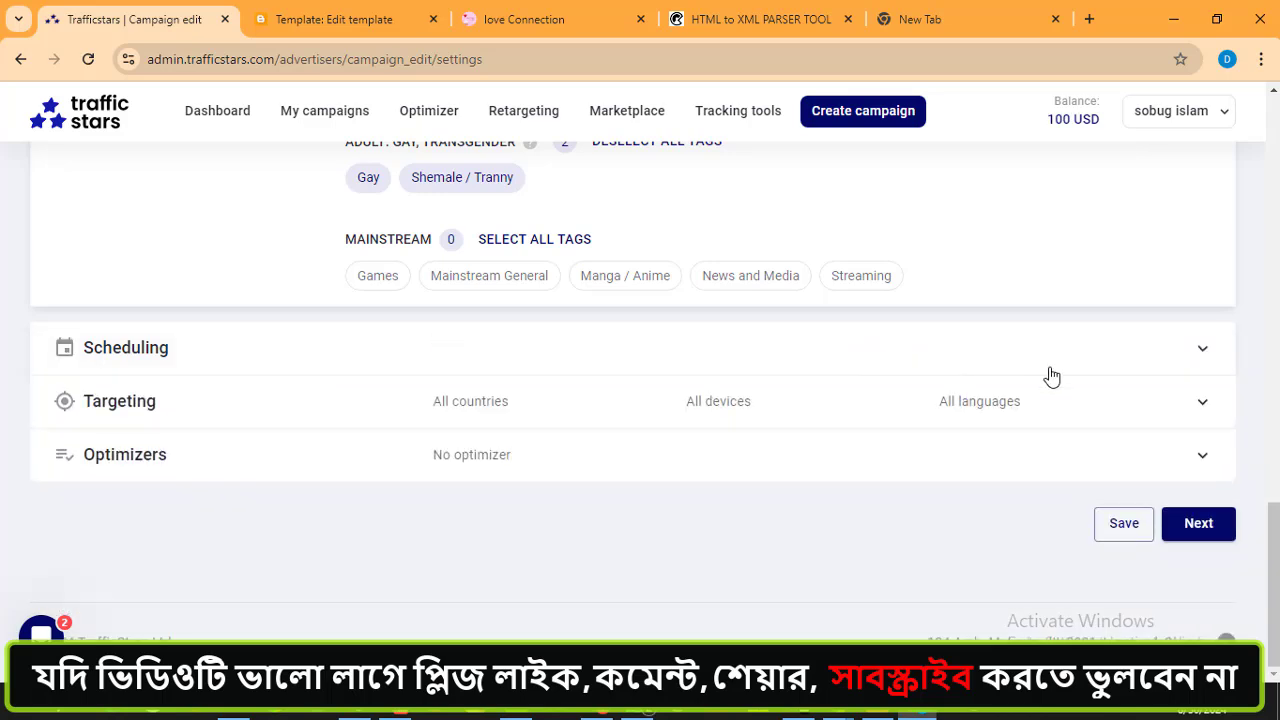
- Set the day-time range to Custom and apply the Night Time preset to the weekly schedule
scroll(279, 480, down, 1)
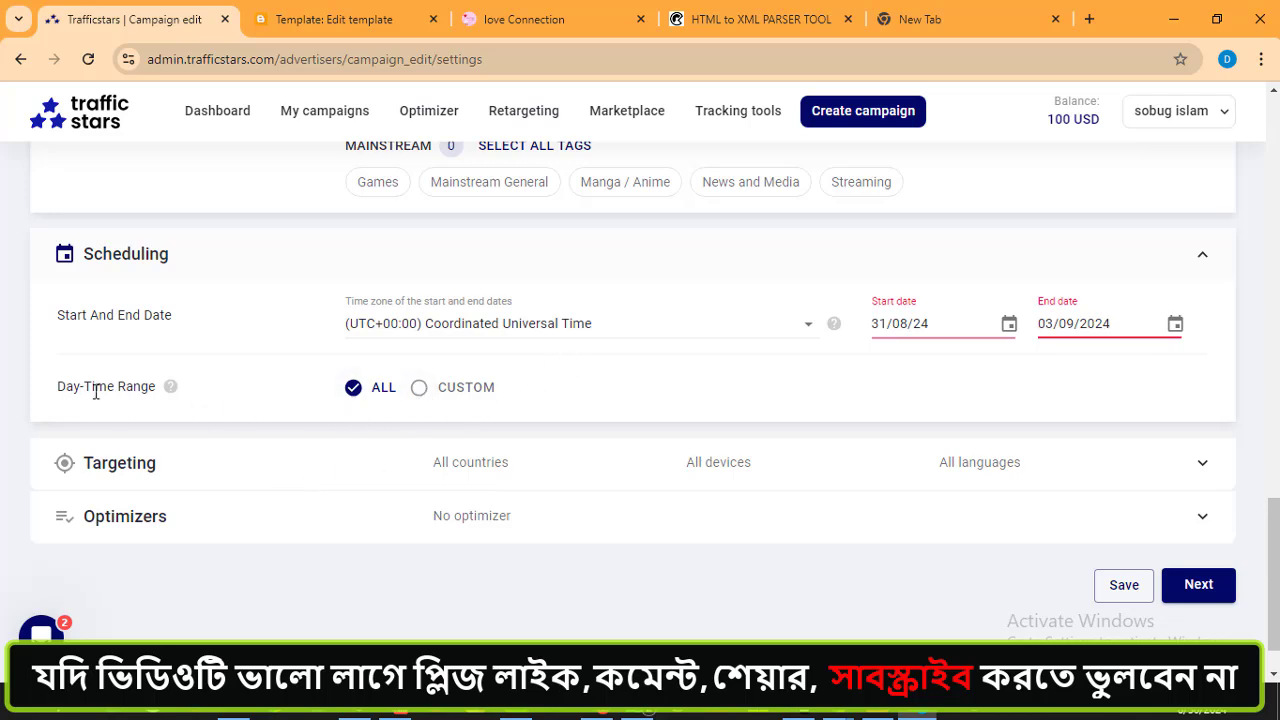
click(420, 391)
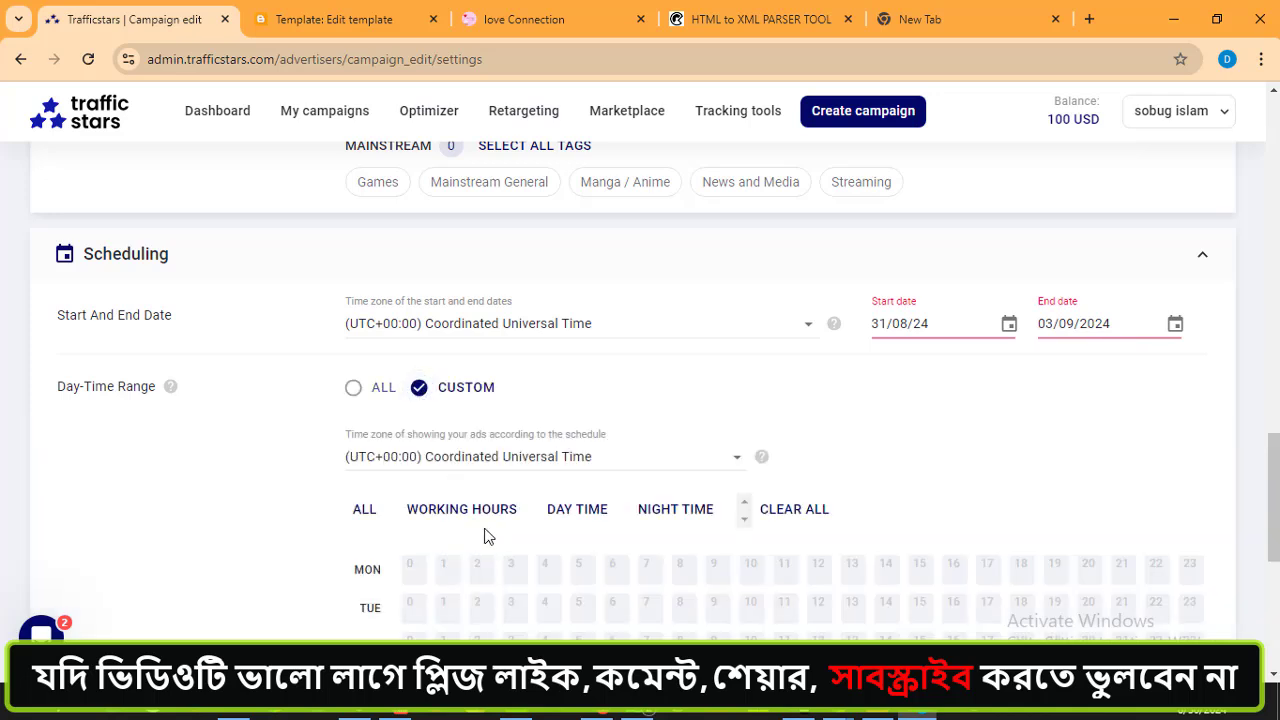
scroll(484, 537, down, 1)
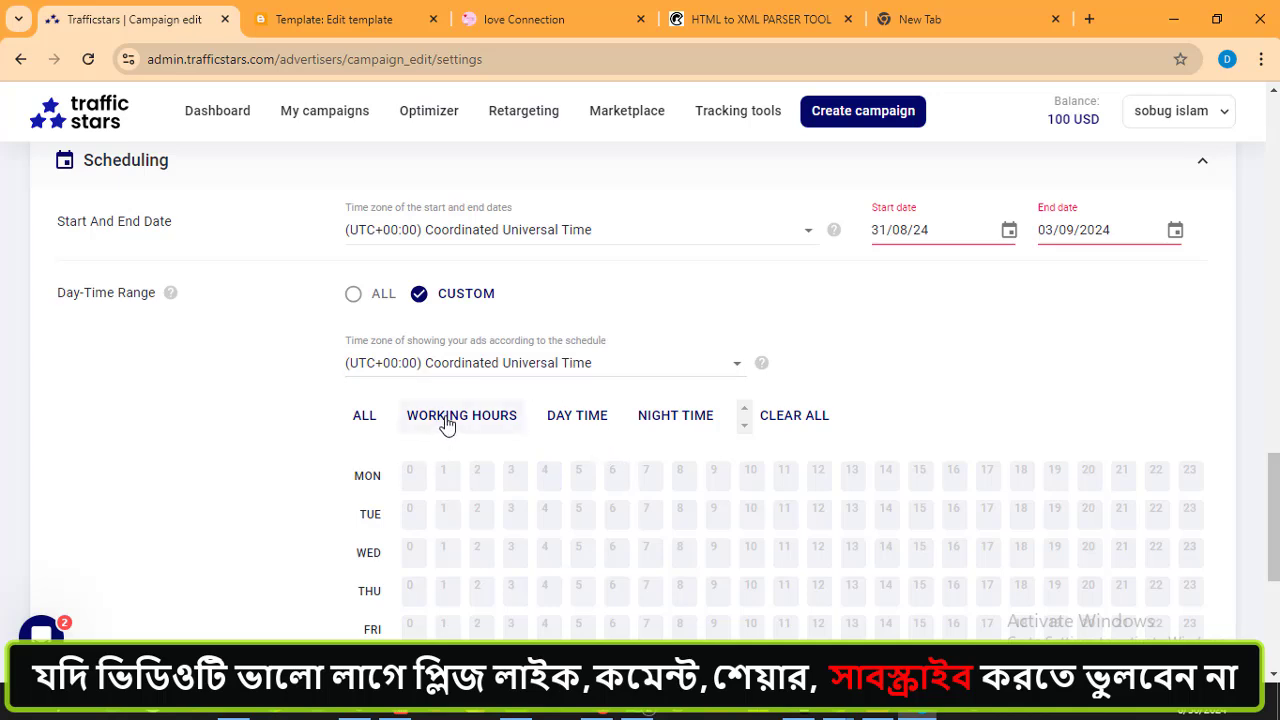
click(689, 420)
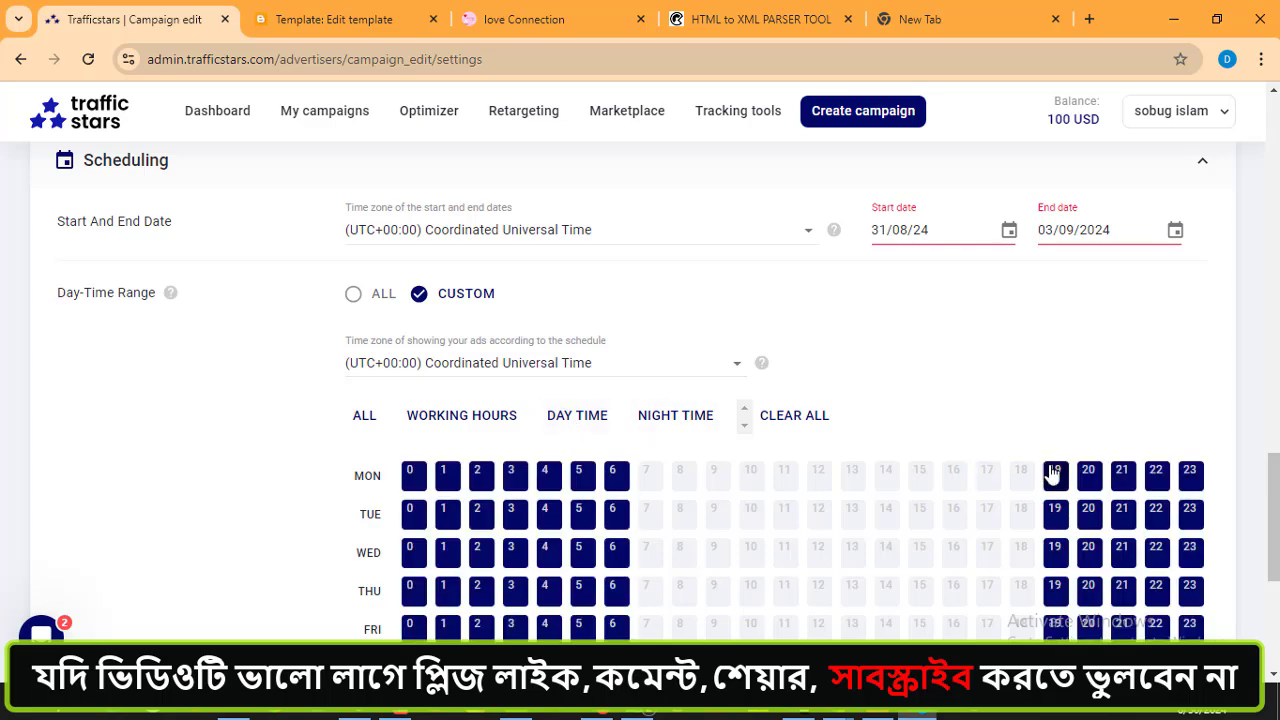
- Expand the Targeting section and review its country, language, device, operating system, browser, carrier and proxy options
scroll(835, 428, down, 4)
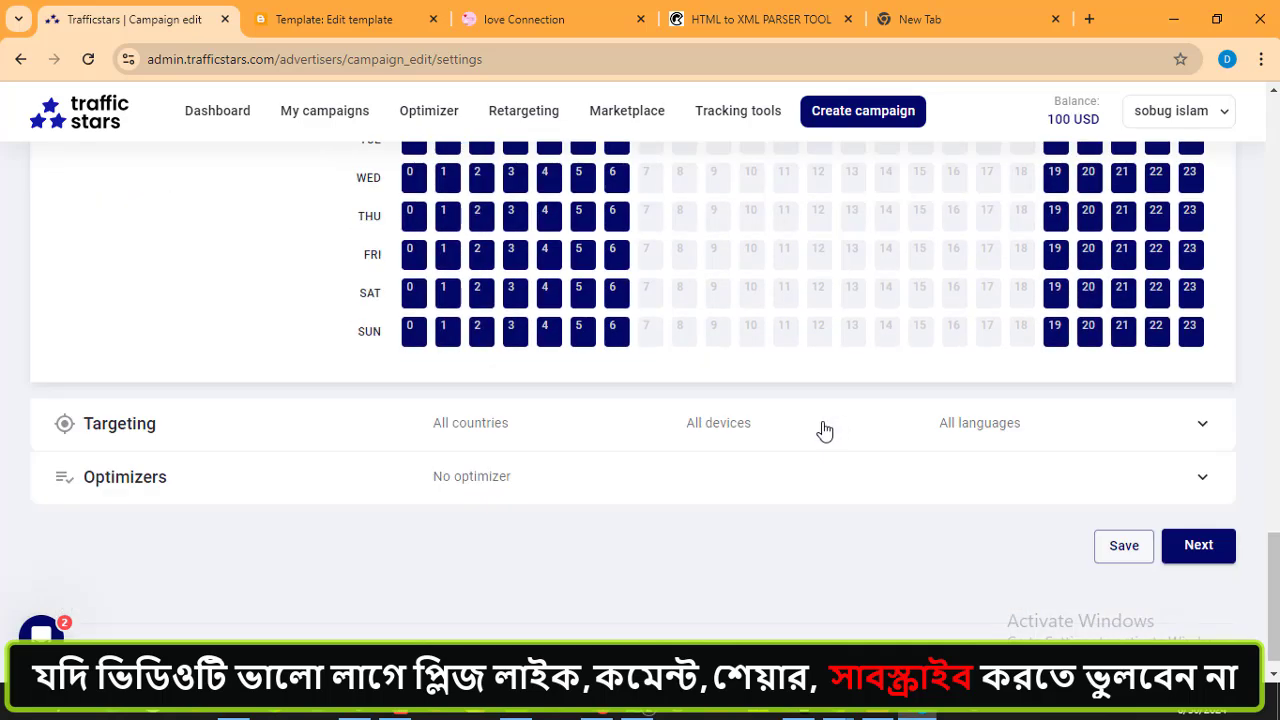
click(1201, 424)
scroll(763, 438, down, 2)
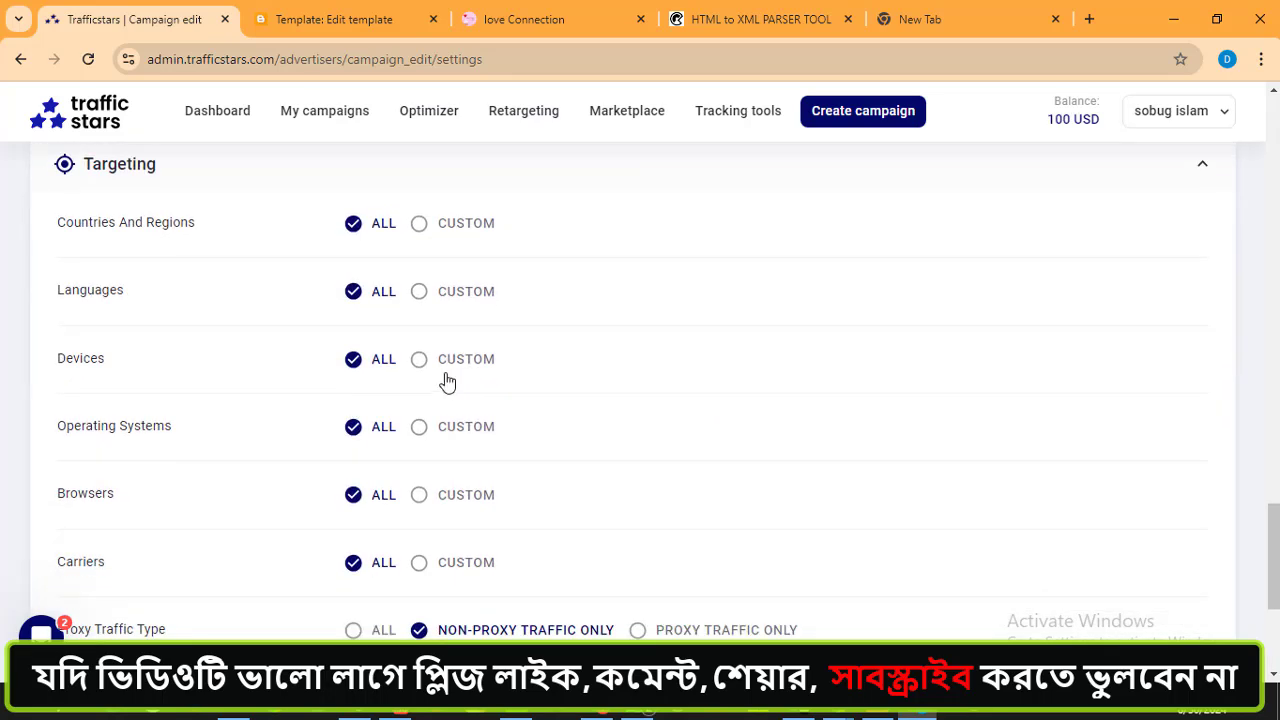
scroll(425, 390, up, 1)
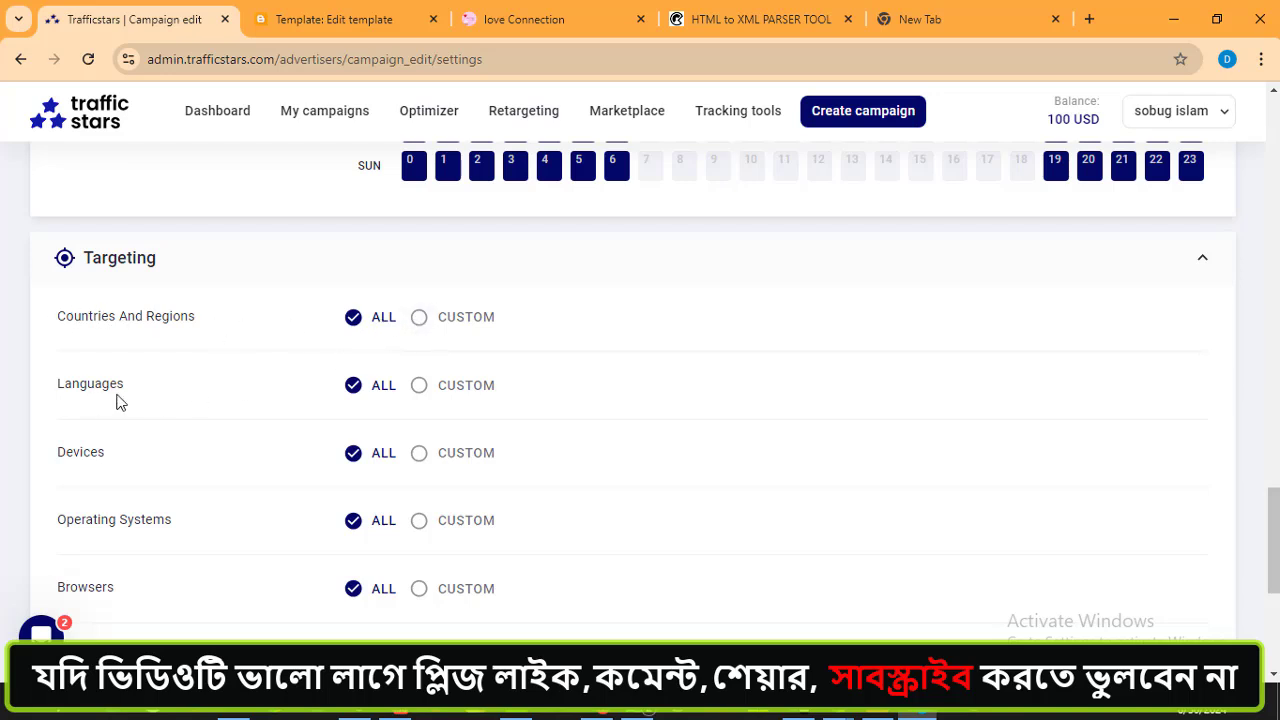
scroll(145, 548, down, 1)
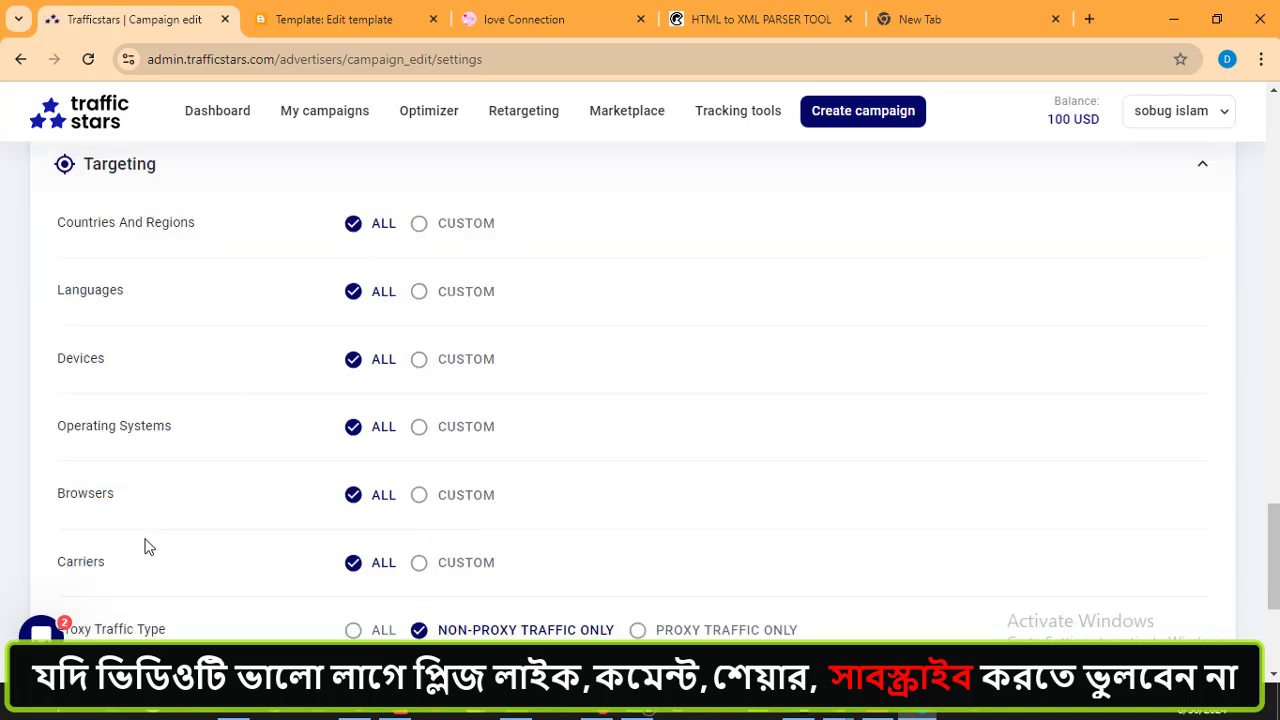
scroll(530, 509, down, 2)
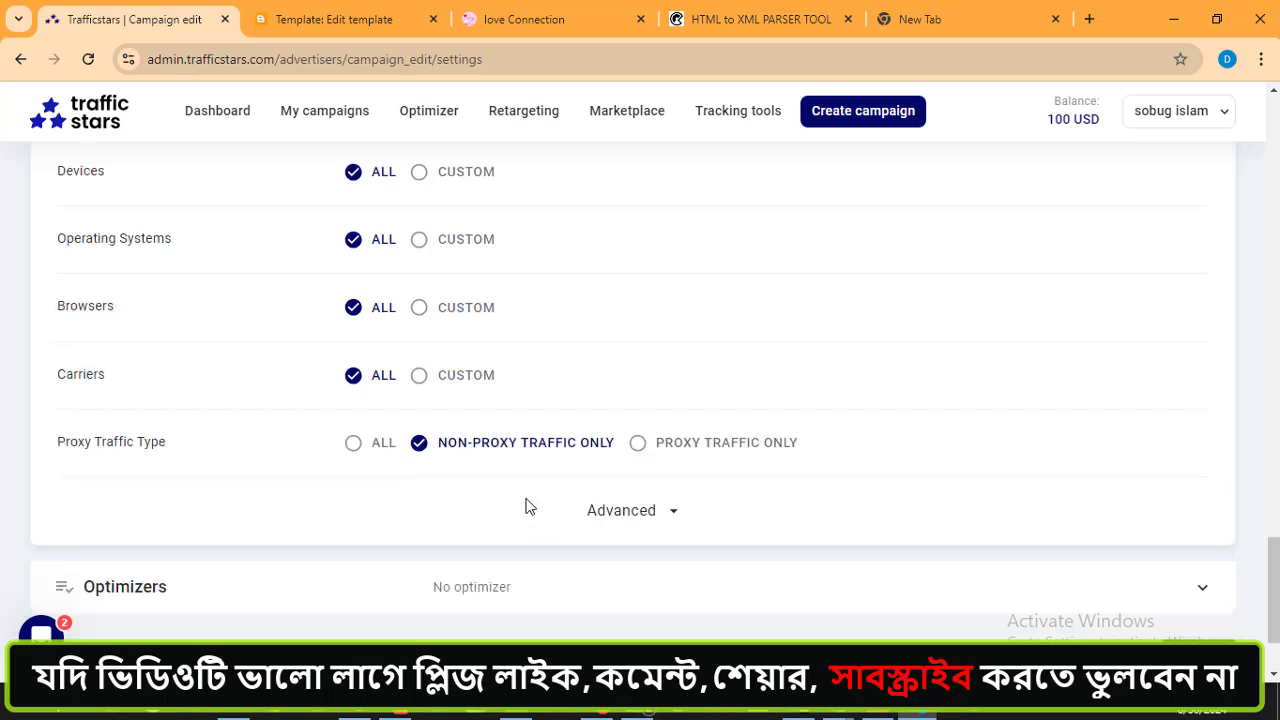
scroll(518, 503, up, 4)
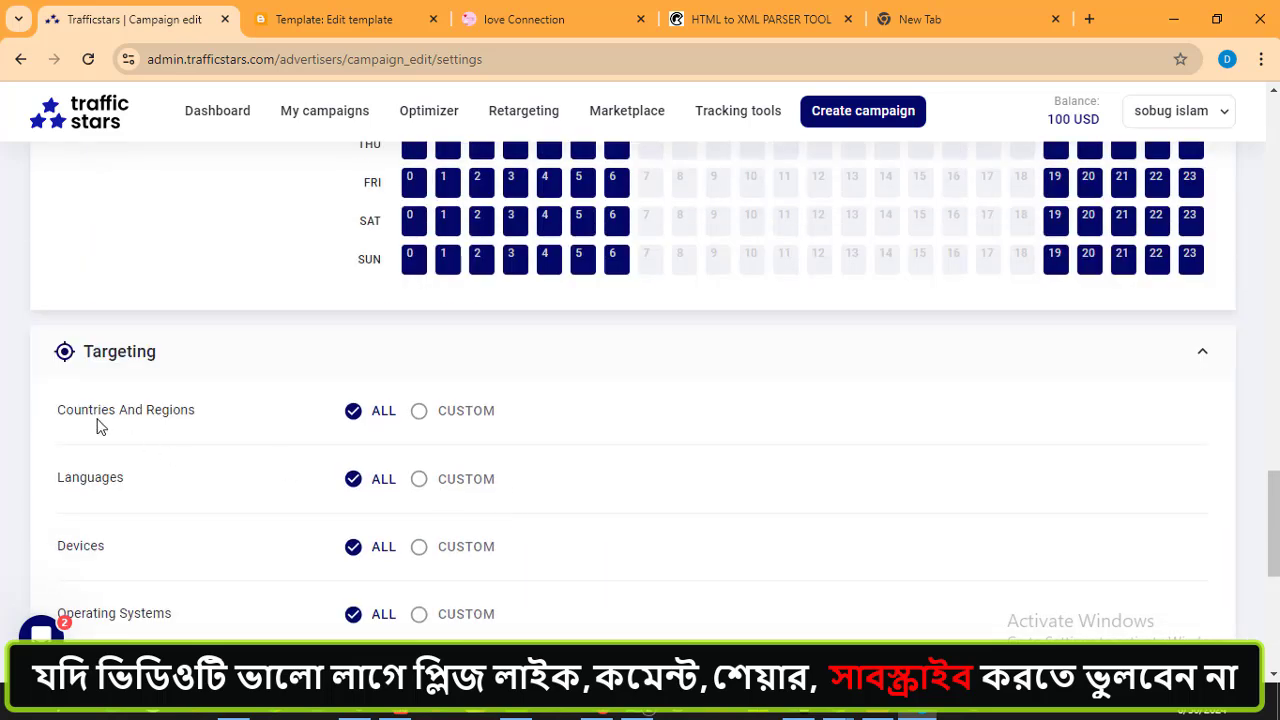
- Target custom countries: United Kingdom, United States and Canada
click(420, 411)
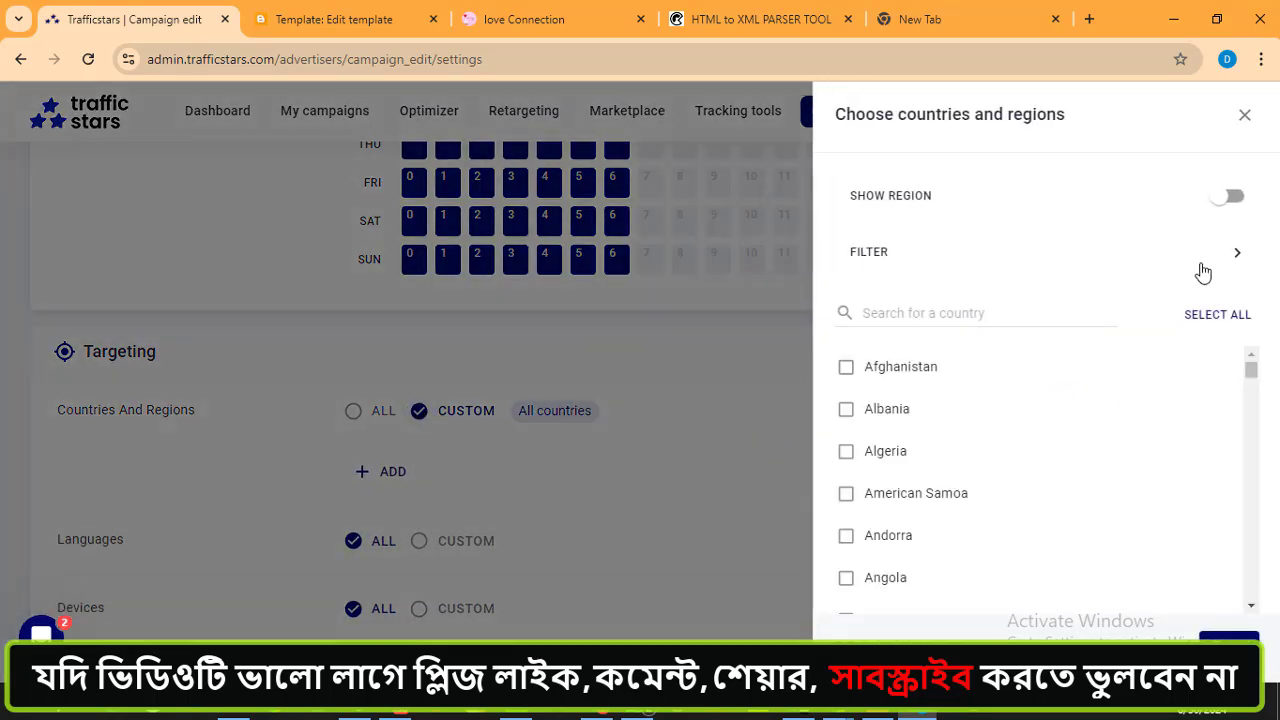
click(896, 313)
click(896, 313)
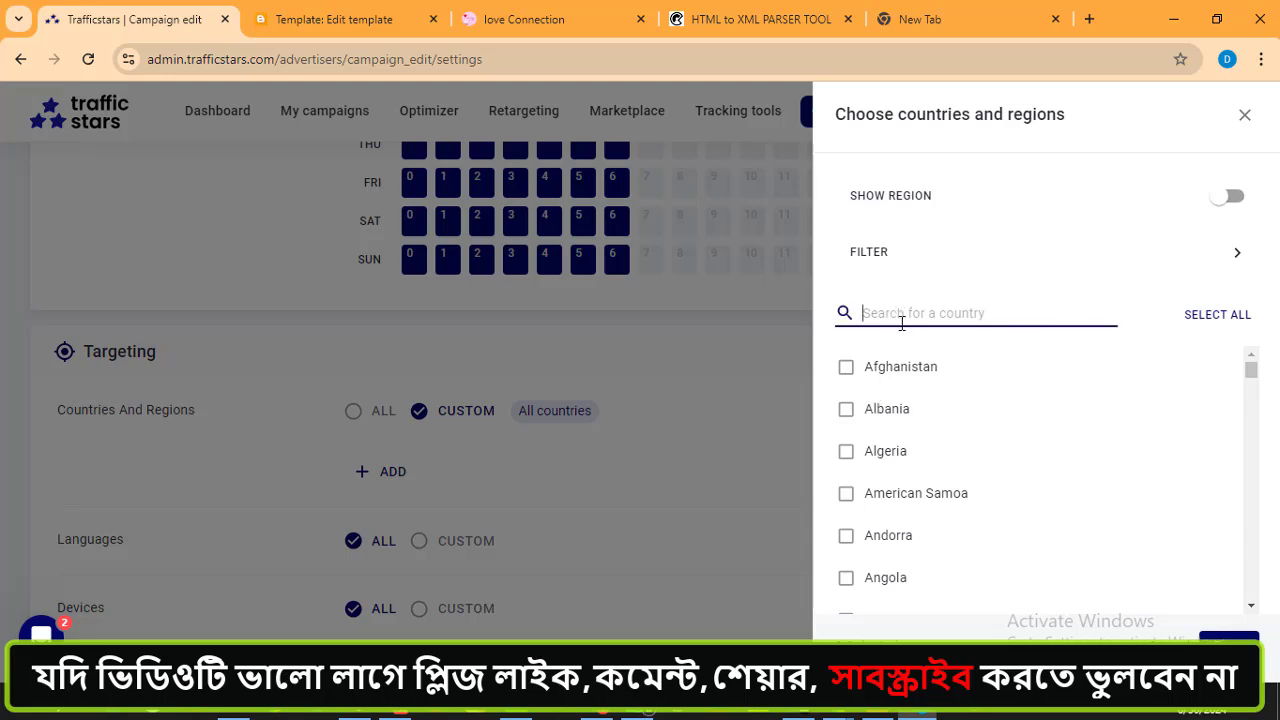
text(united)
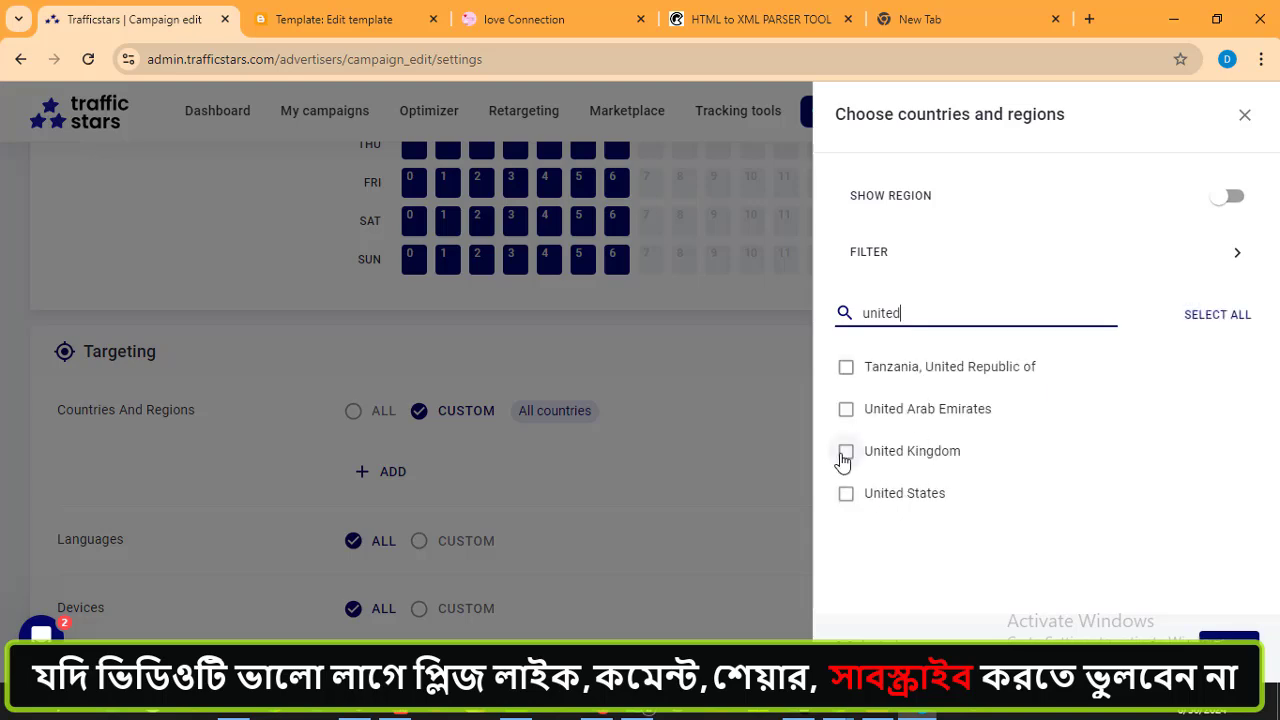
click(846, 451)
click(846, 493)
key(Escape)
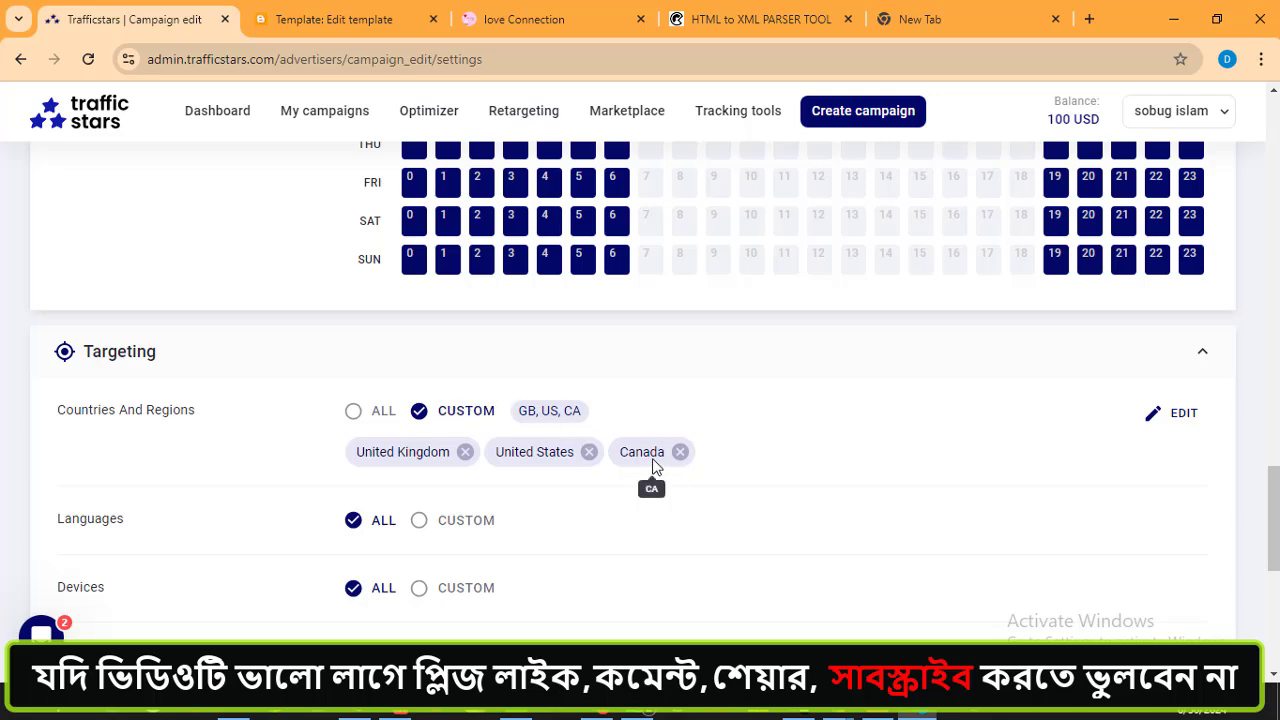
- Restrict the campaign's language targeting to English only
scroll(728, 417, down, 1)
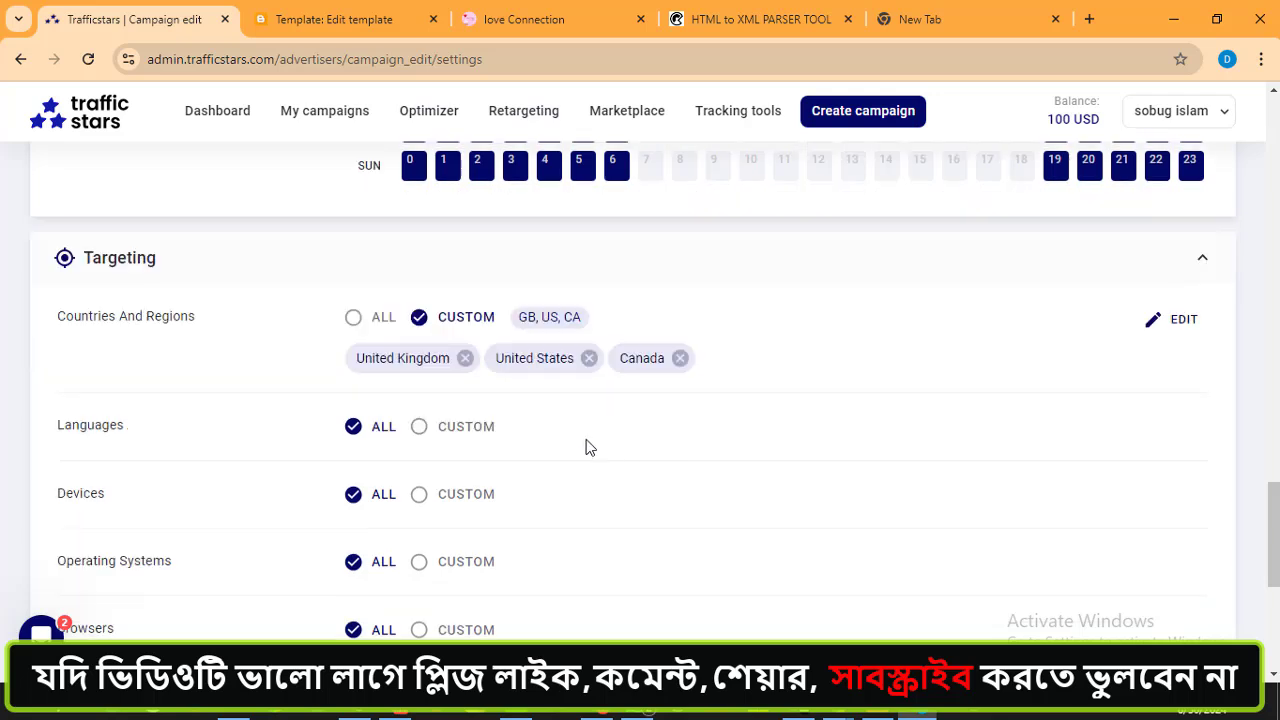
click(419, 427)
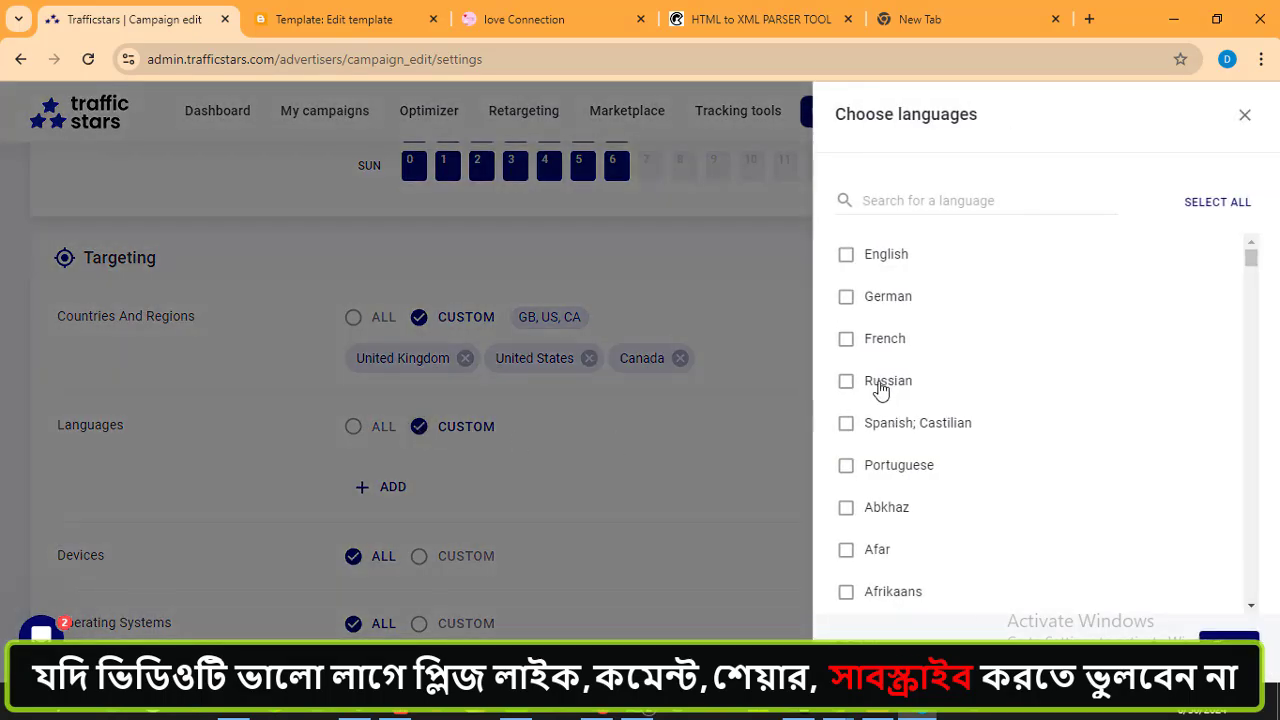
click(508, 434)
- Set device targeting to Custom with only Mobile enabled, excluding Desktop and Tablet
scroll(509, 436, down, 1)
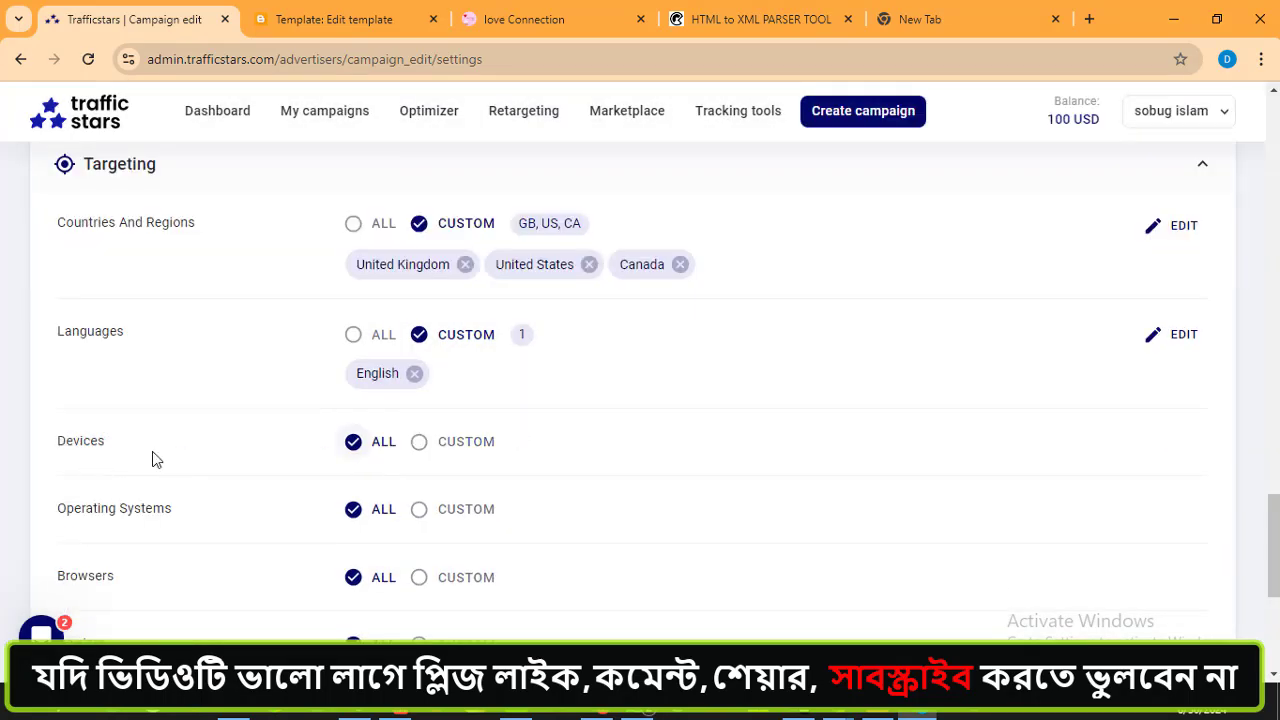
click(419, 442)
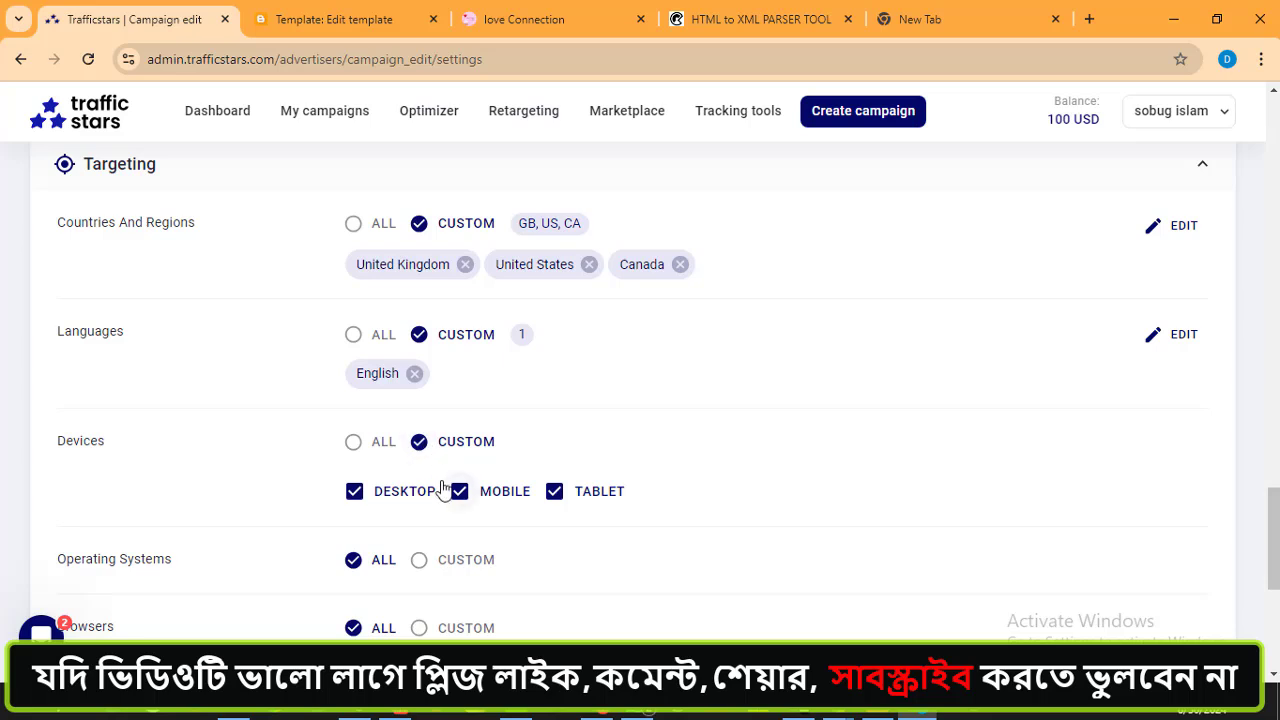
click(354, 493)
click(578, 495)
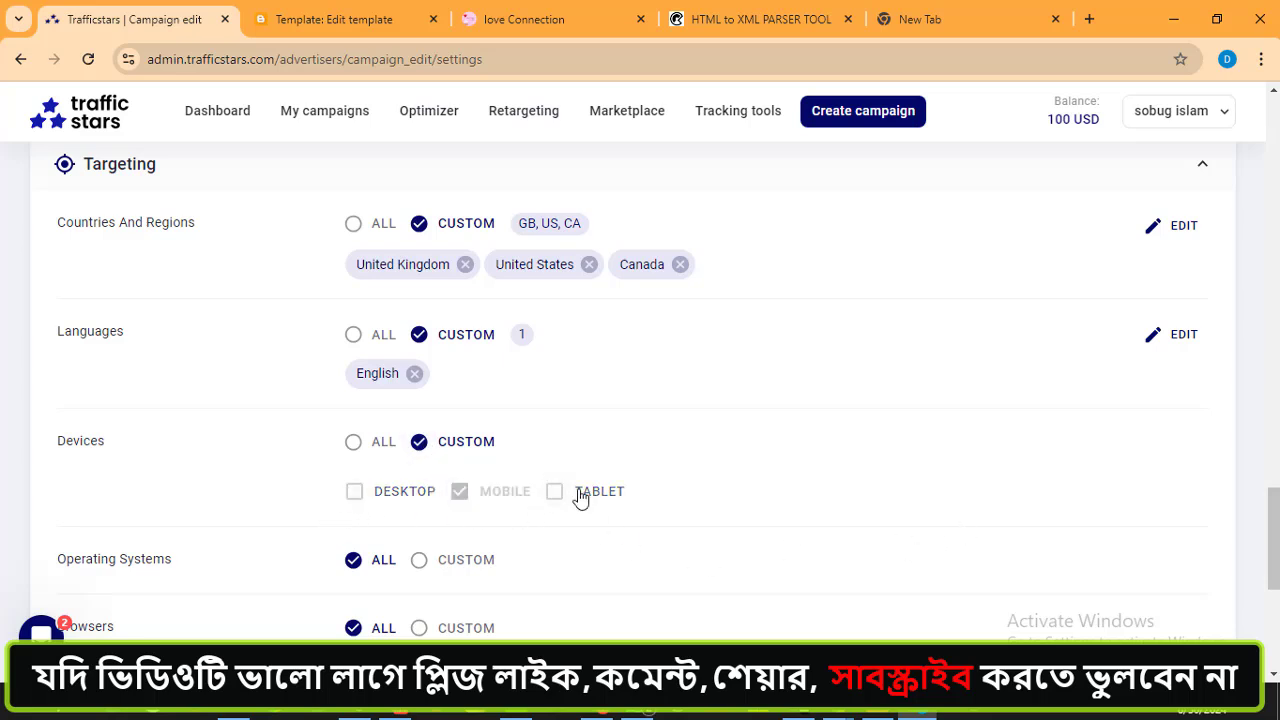
click(354, 494)
click(354, 493)
- Look through the operating systems available for custom targeting, cancel the selection and return Operating Systems to All
scroll(634, 438, down, 1)
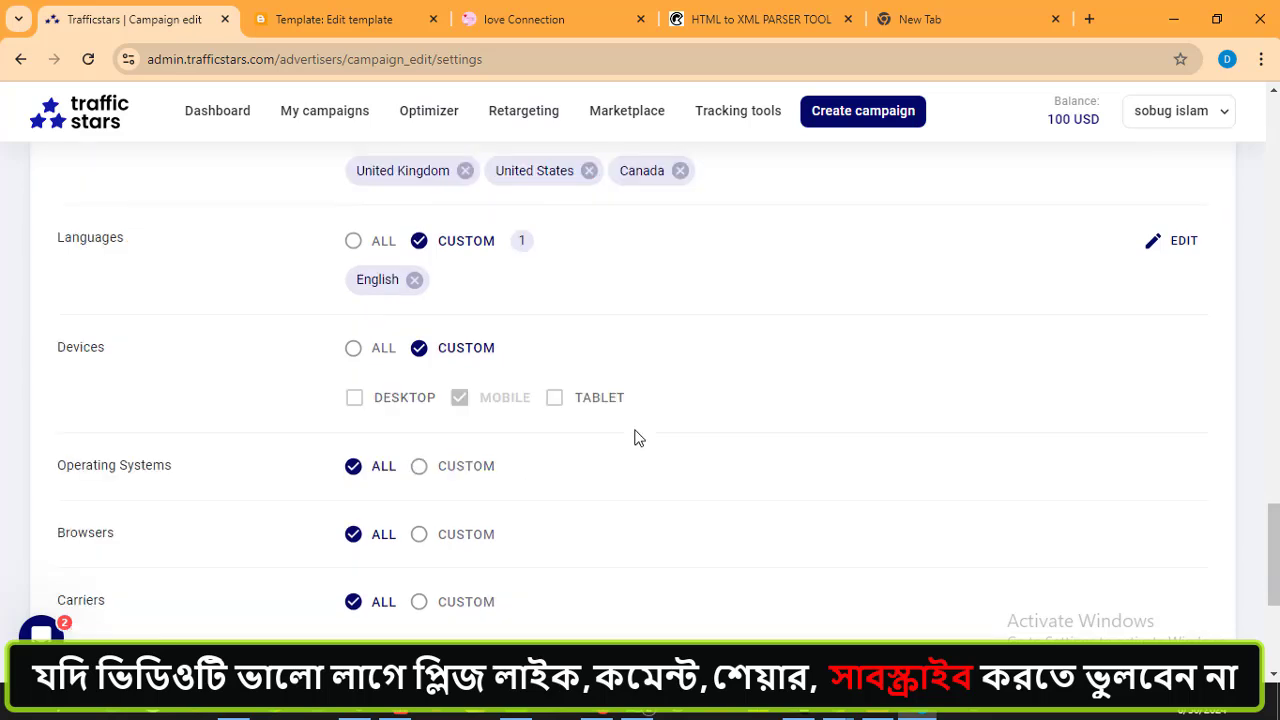
click(419, 472)
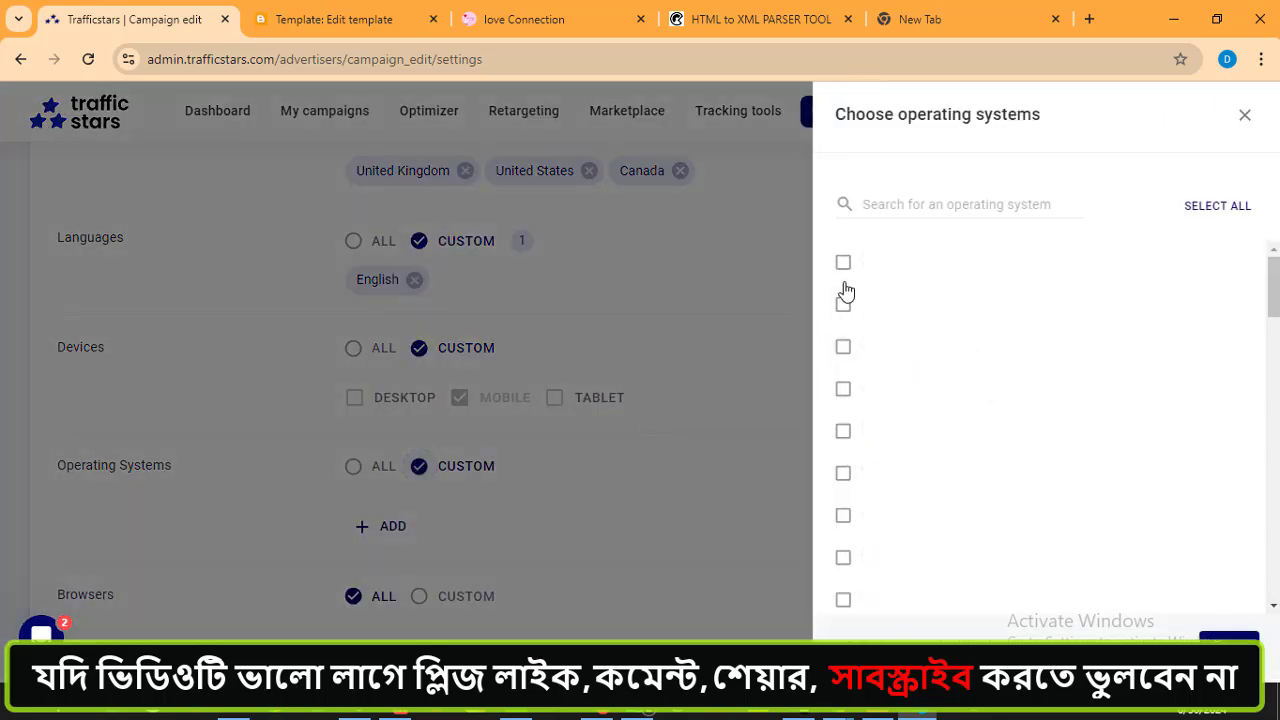
scroll(850, 320, down, 3)
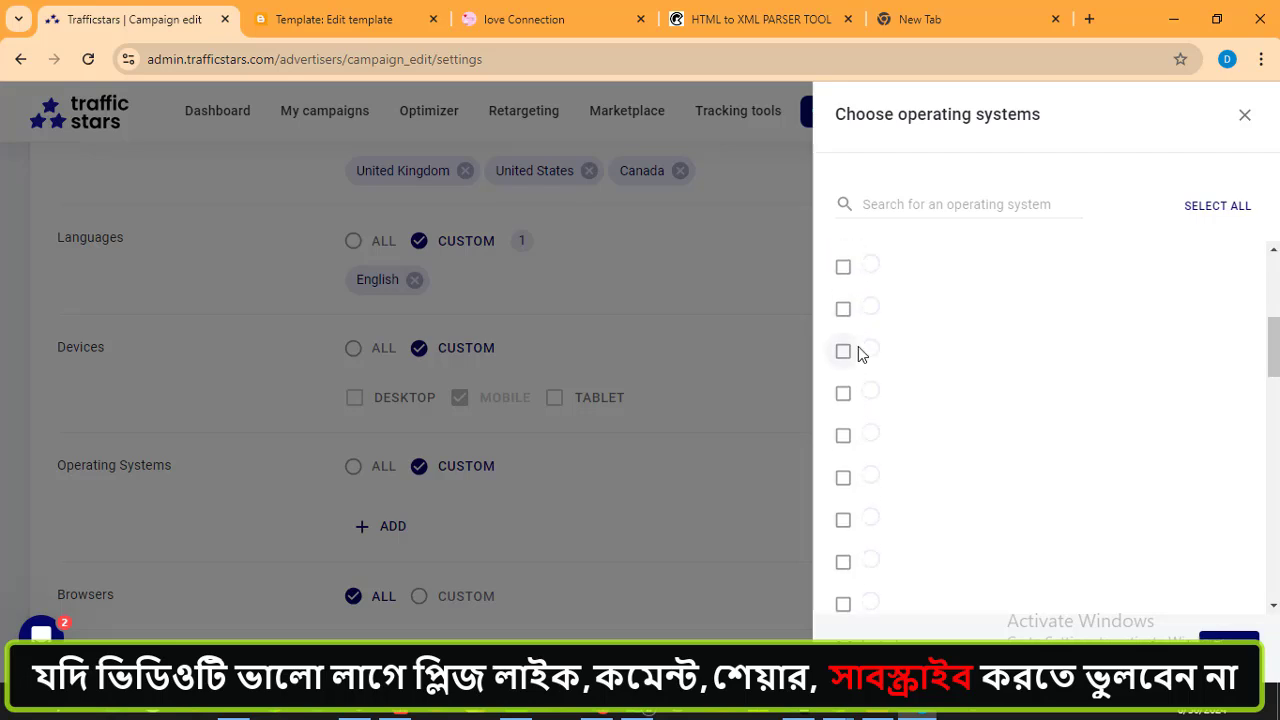
scroll(850, 380, down, 2)
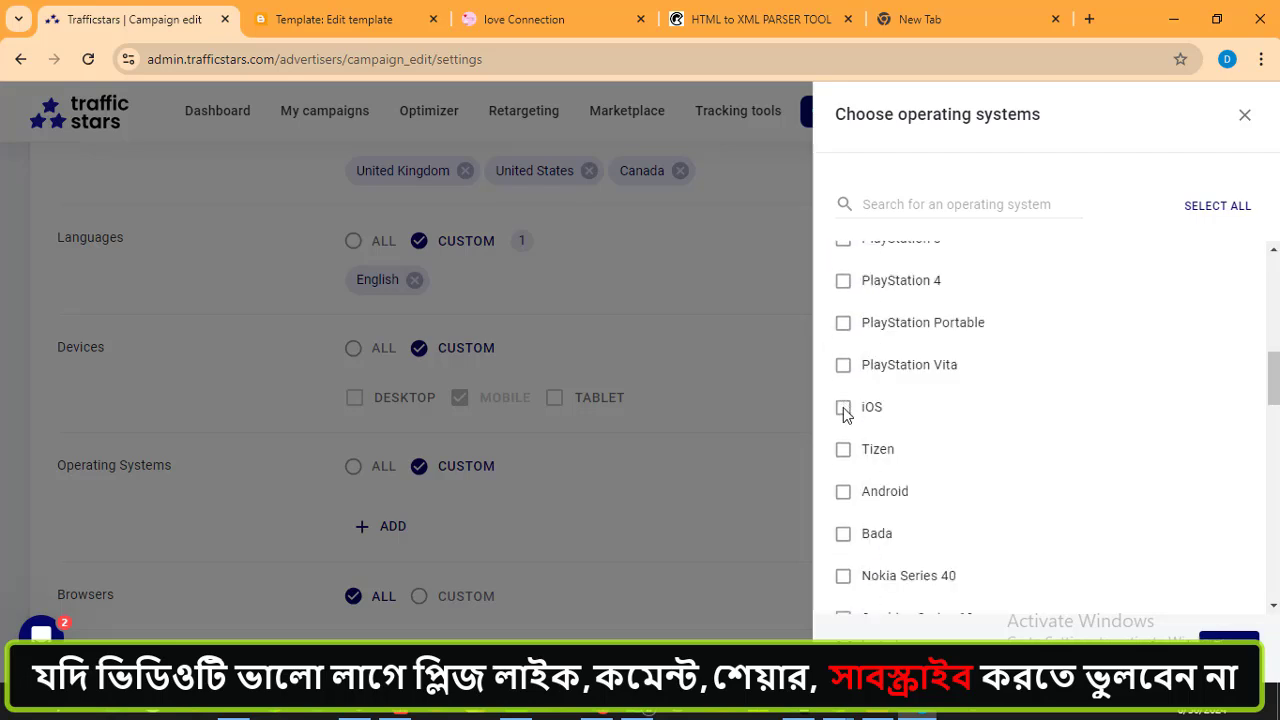
scroll(850, 414, up, 6)
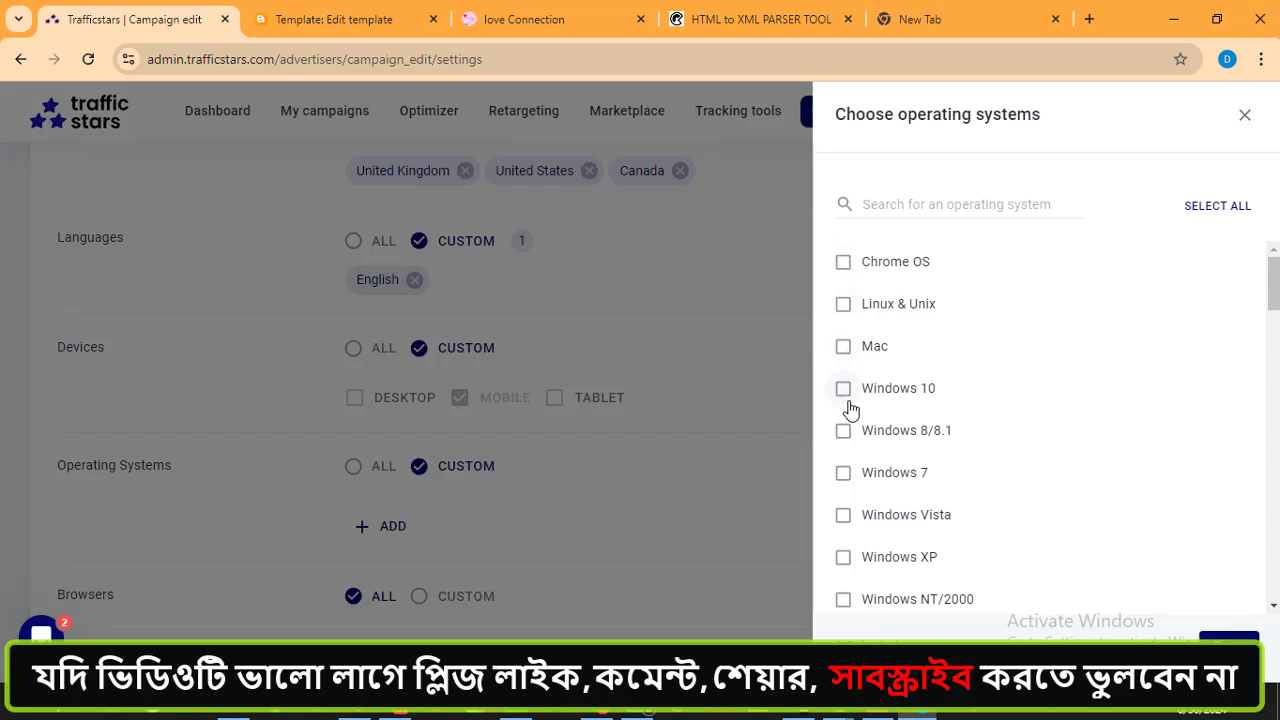
scroll(864, 490, down, 4)
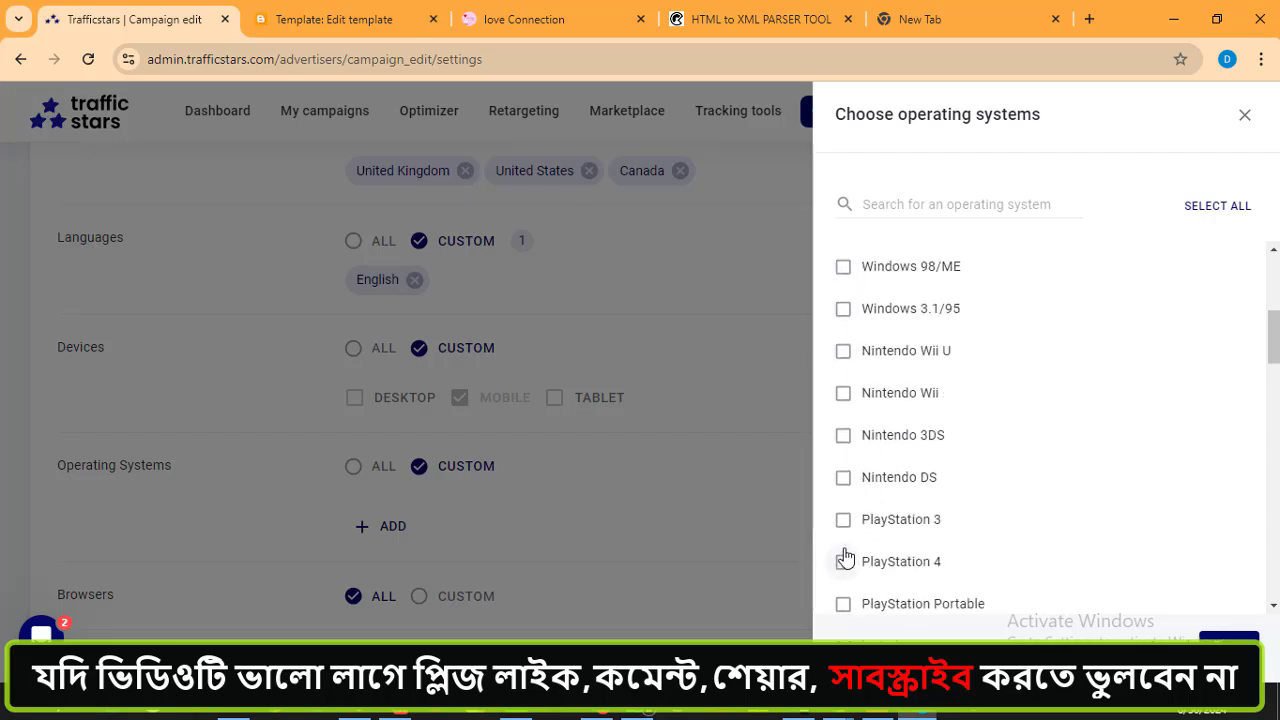
scroll(864, 485, down, 1)
scroll(846, 597, down, 2)
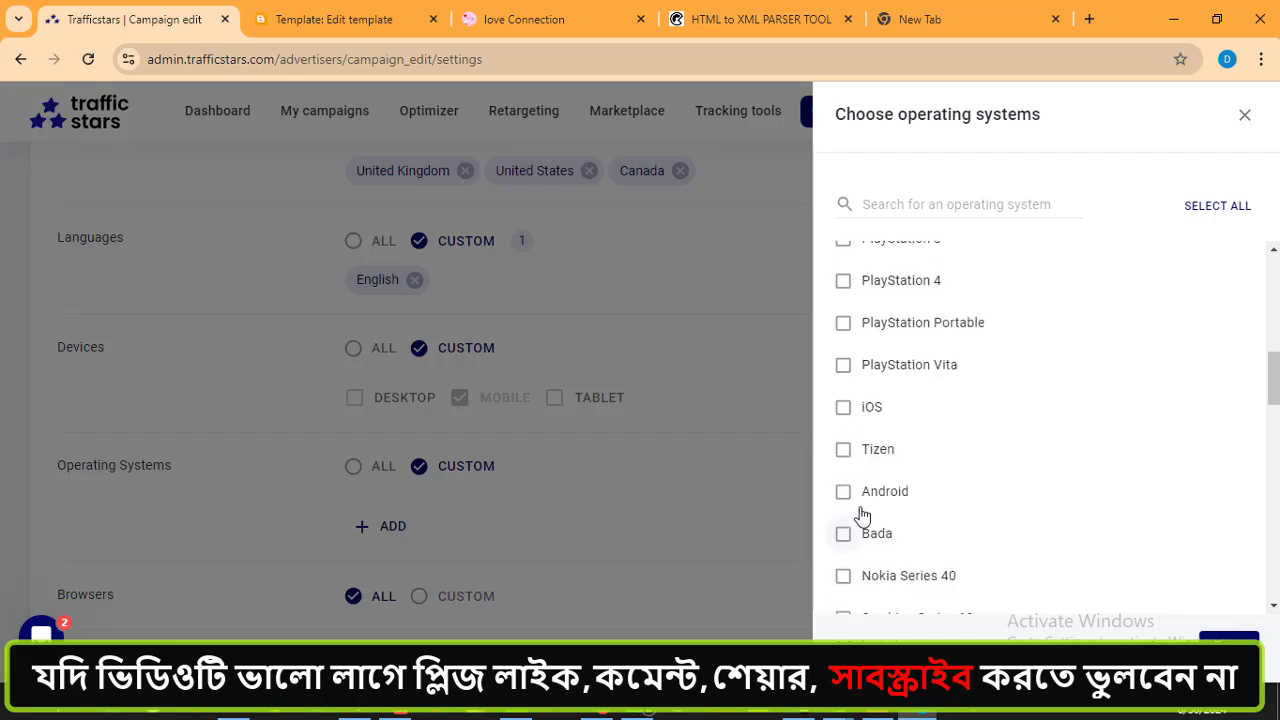
scroll(853, 490, down, 2)
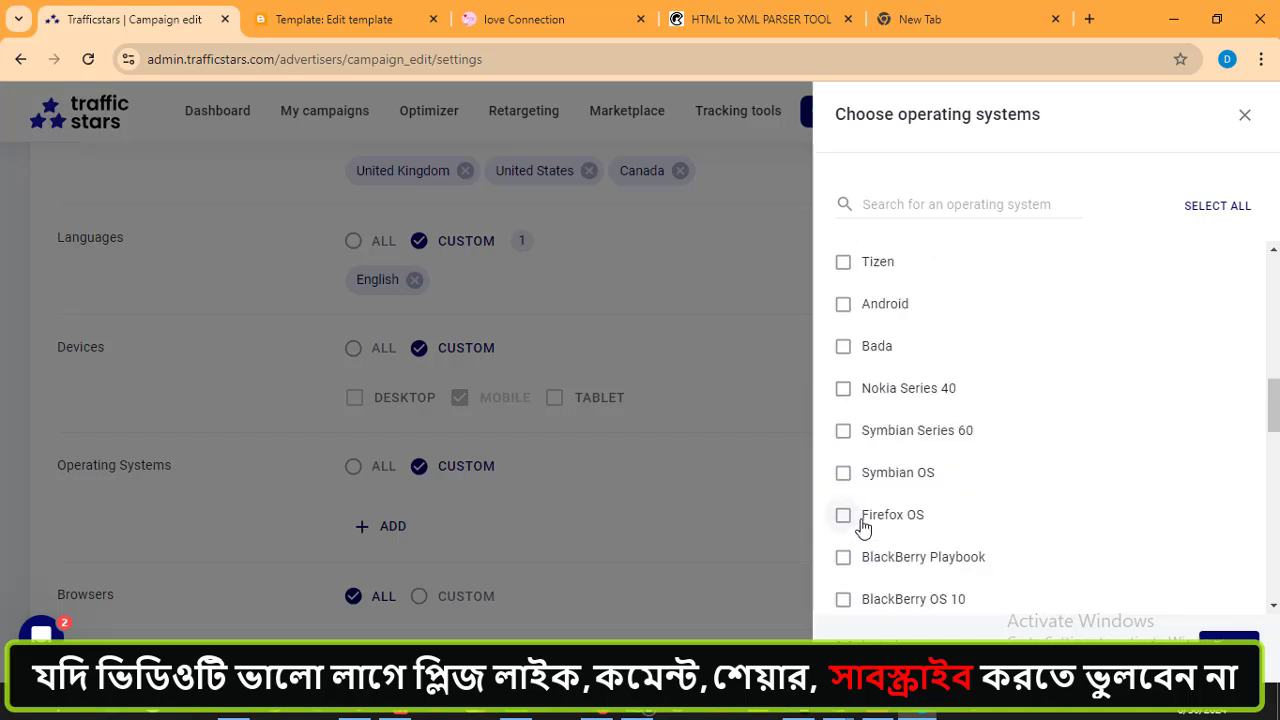
scroll(837, 546, down, 2)
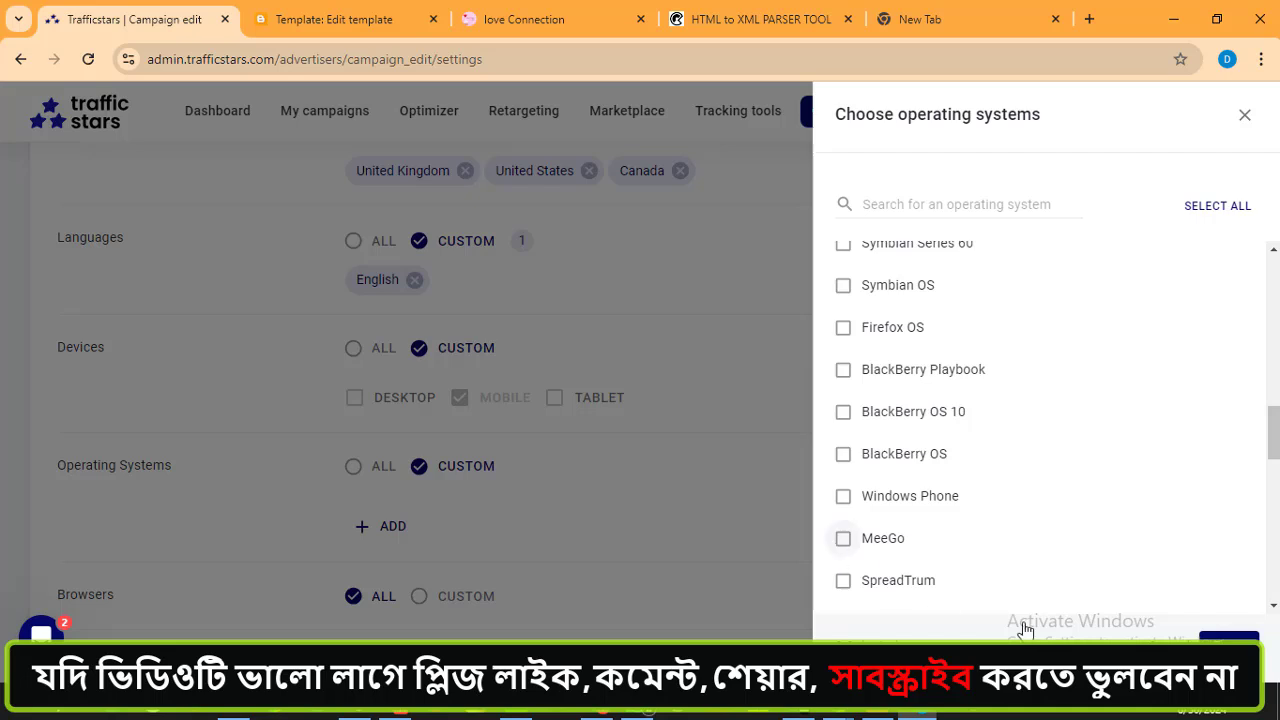
click(1240, 121)
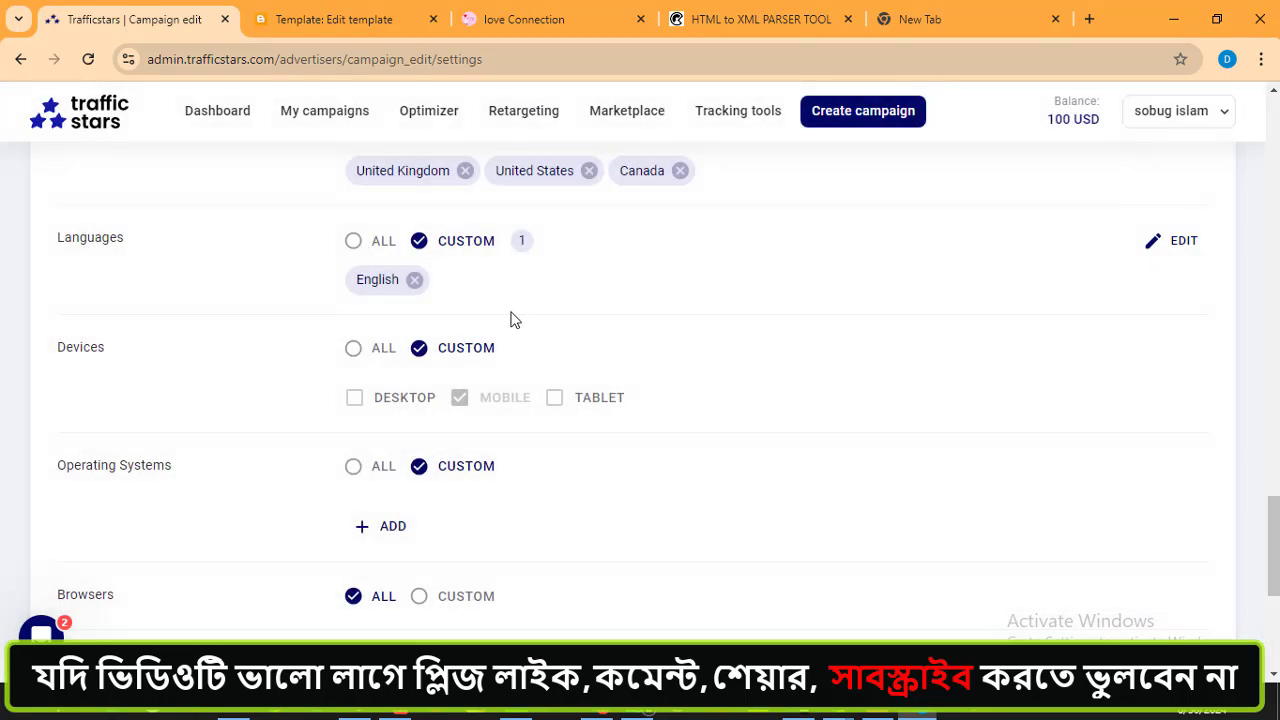
click(352, 350)
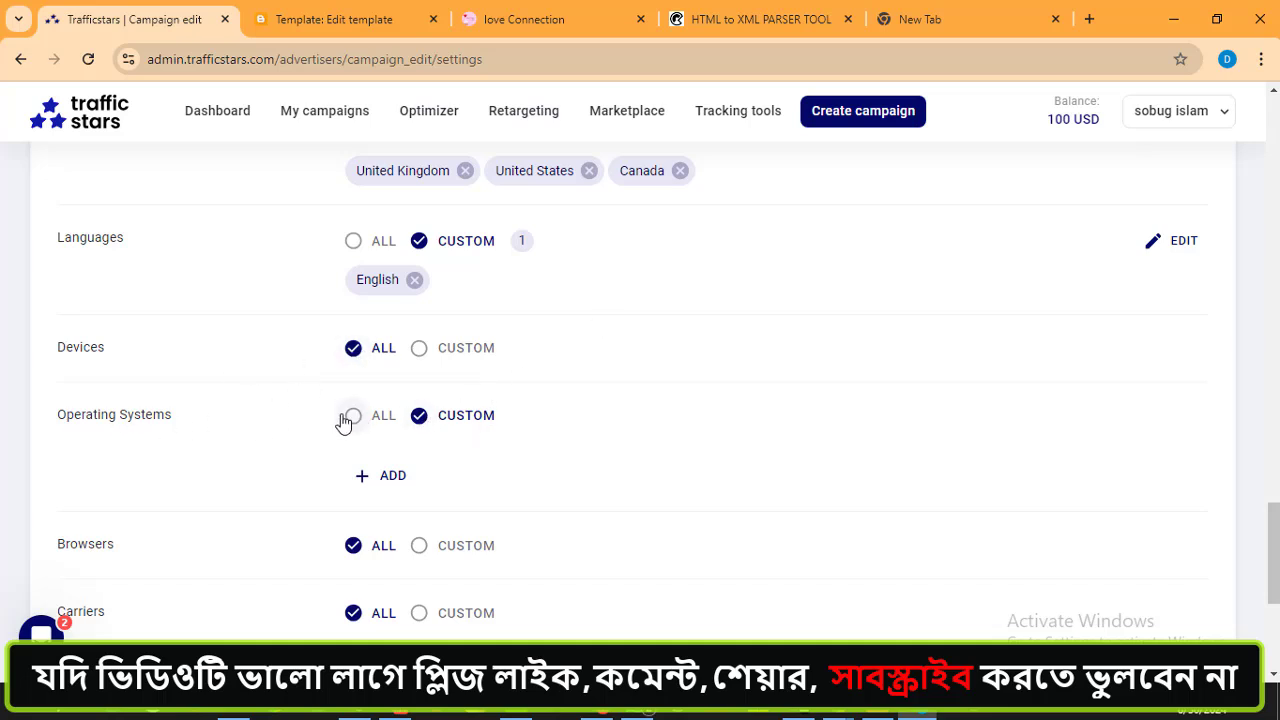
click(418, 349)
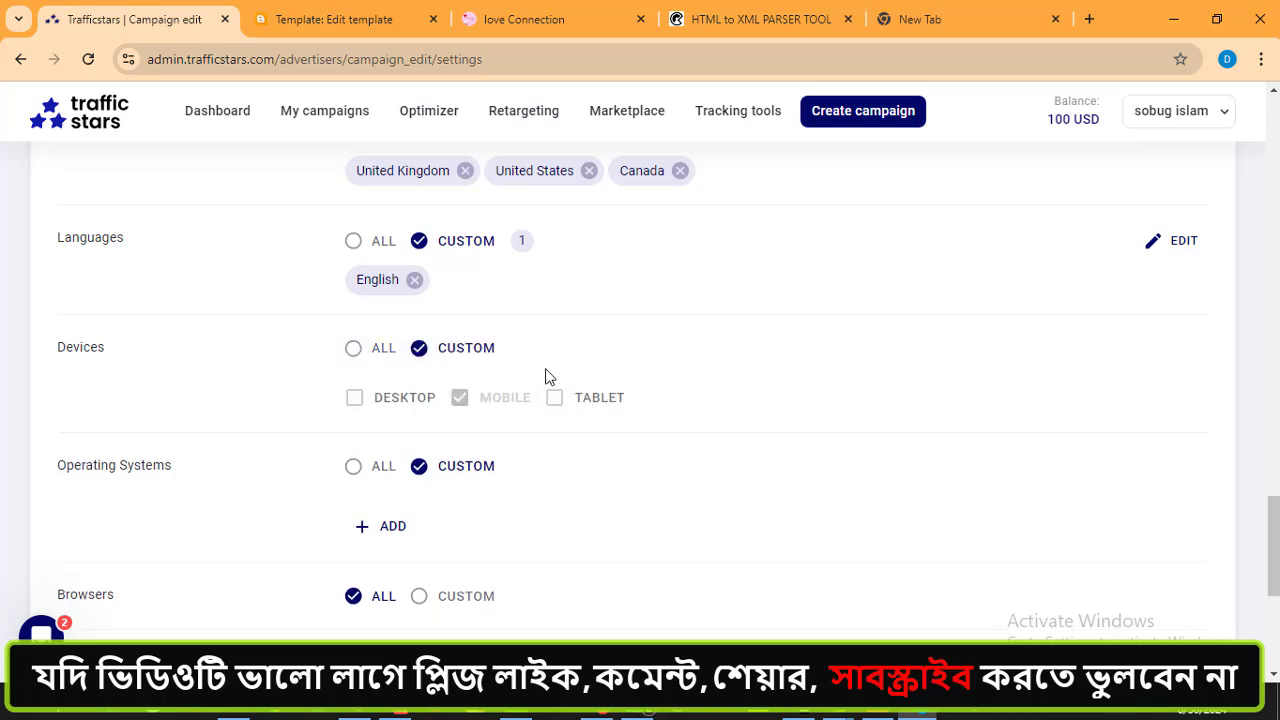
click(354, 468)
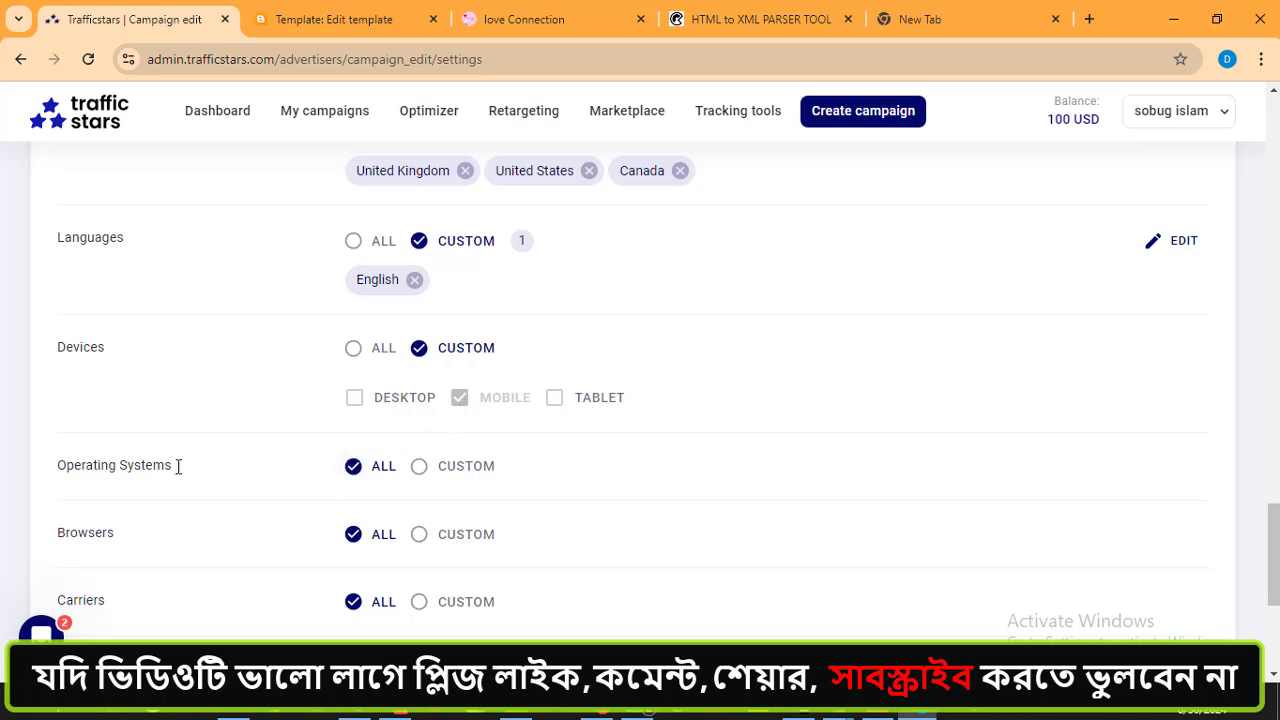
- Look through the browsers available for custom targeting, leave them unselected and return Browsers to All
scroll(160, 468, down, 1)
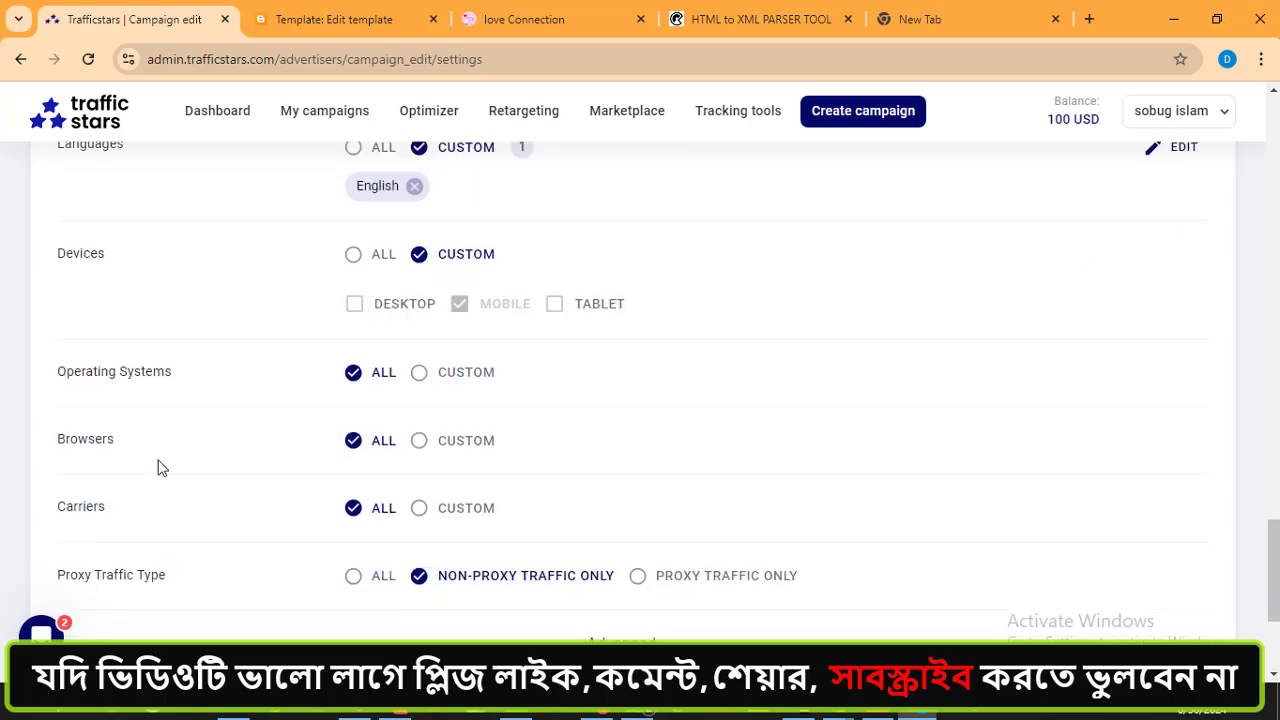
click(421, 442)
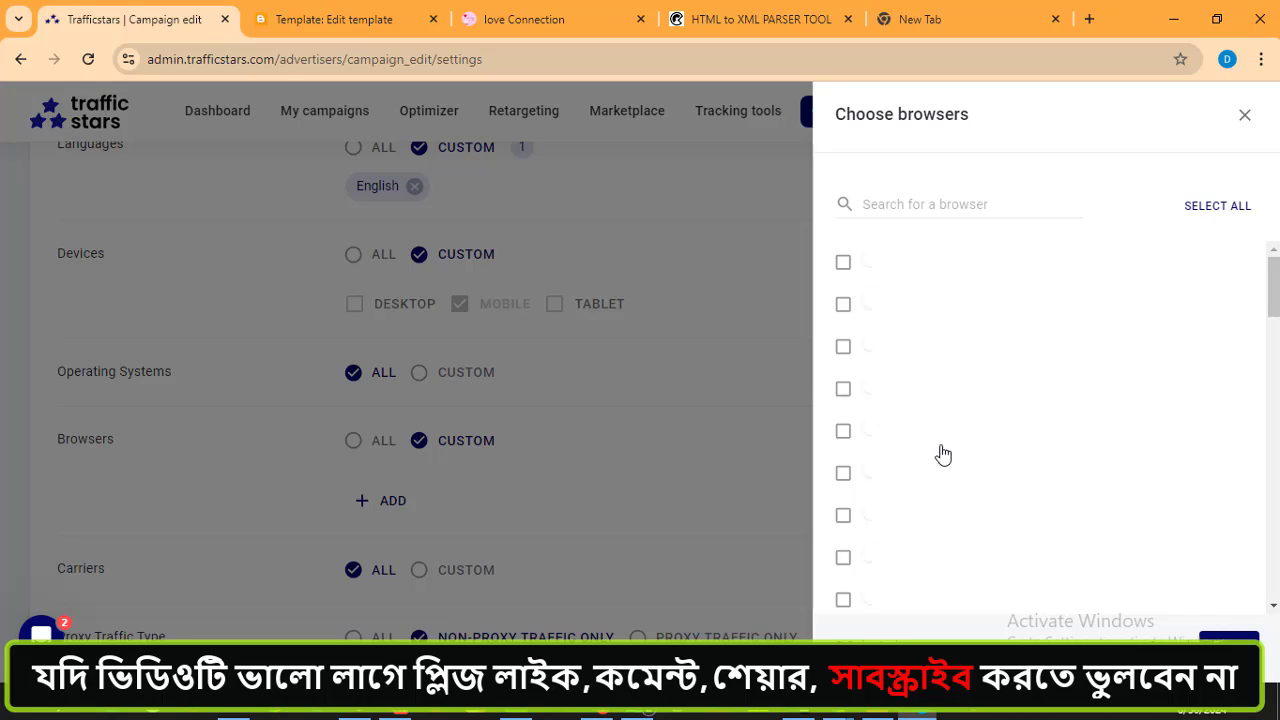
scroll(891, 423, down, 2)
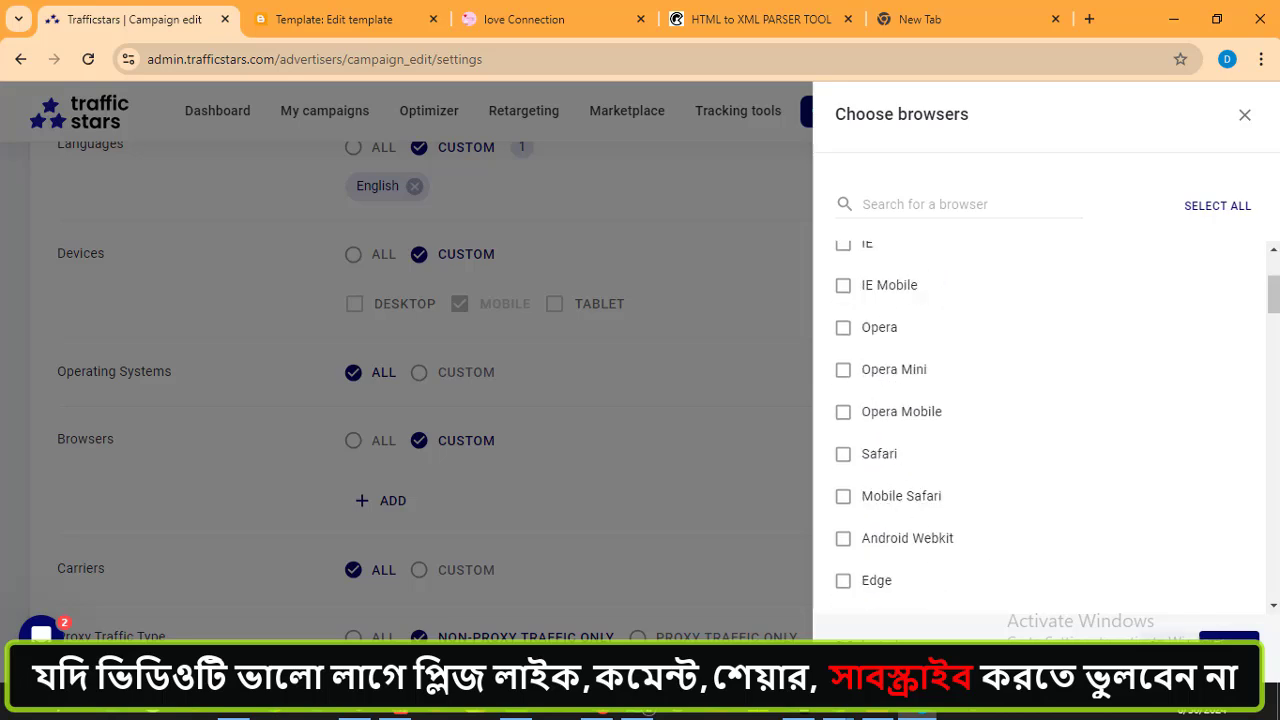
click(420, 472)
click(353, 440)
scroll(537, 408, down, 1)
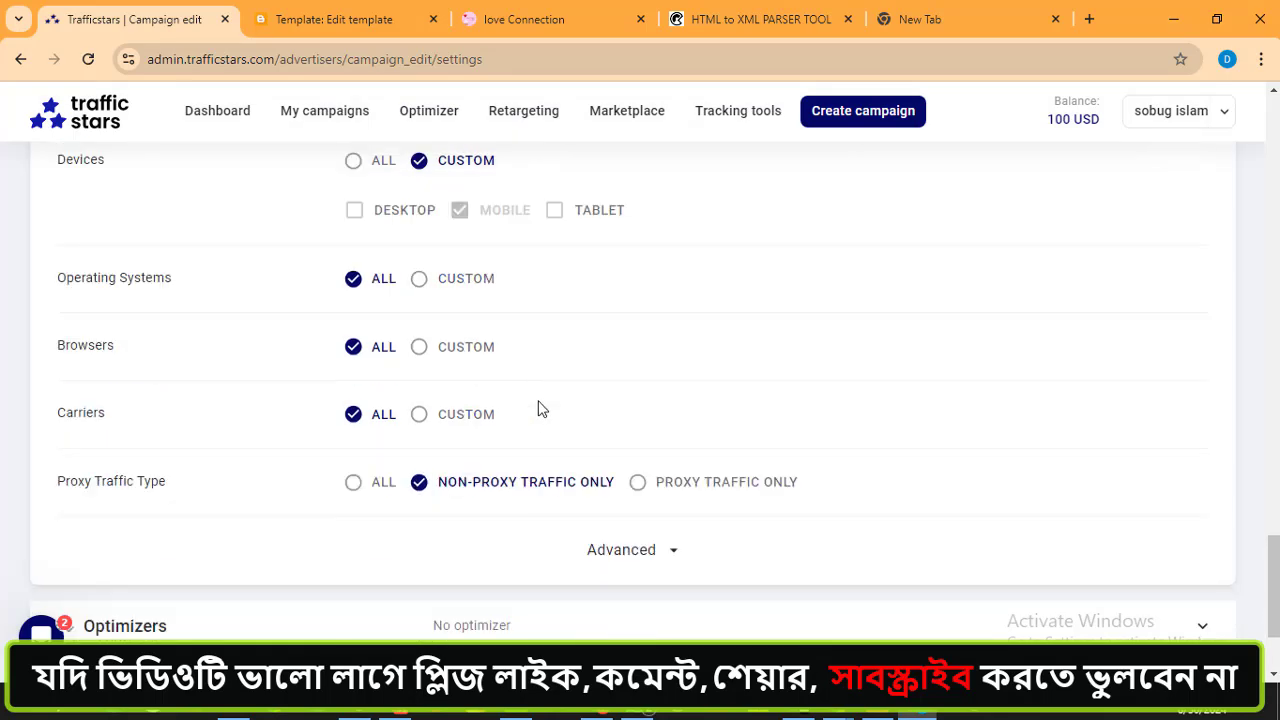
- Check the carrier choices for custom targeting, cancel the selection and return Carriers to All
click(419, 415)
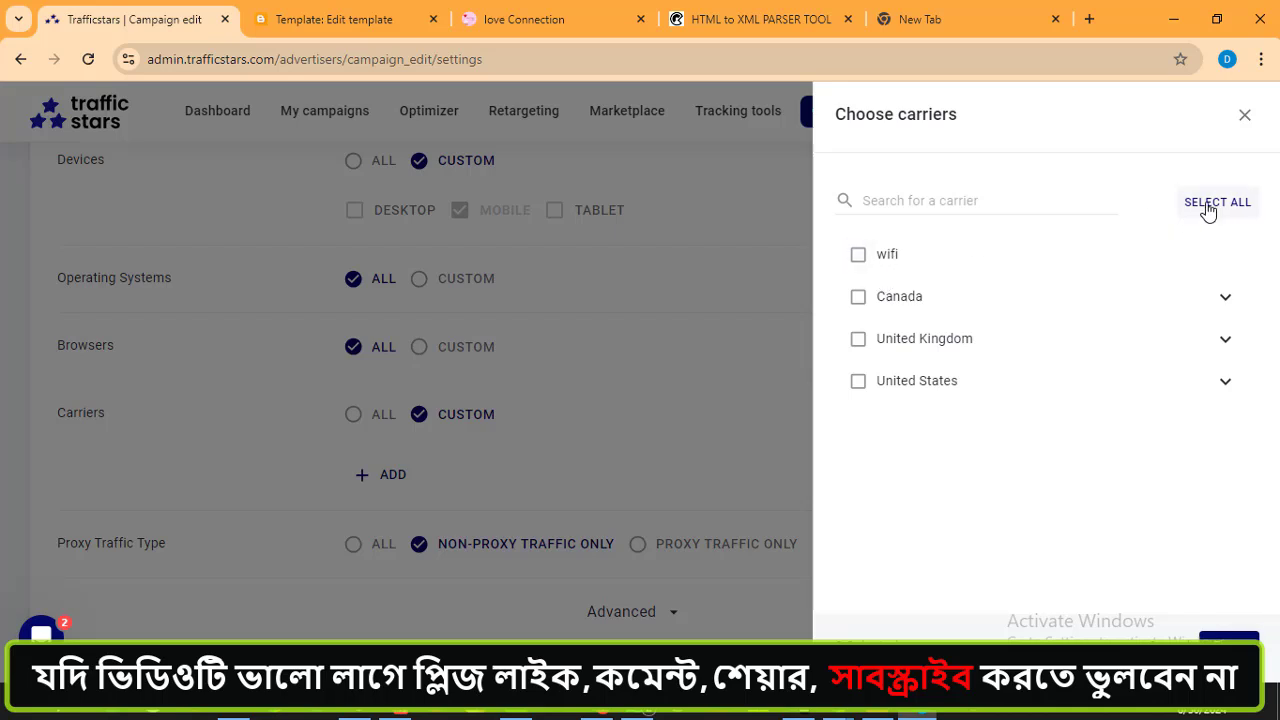
click(1243, 117)
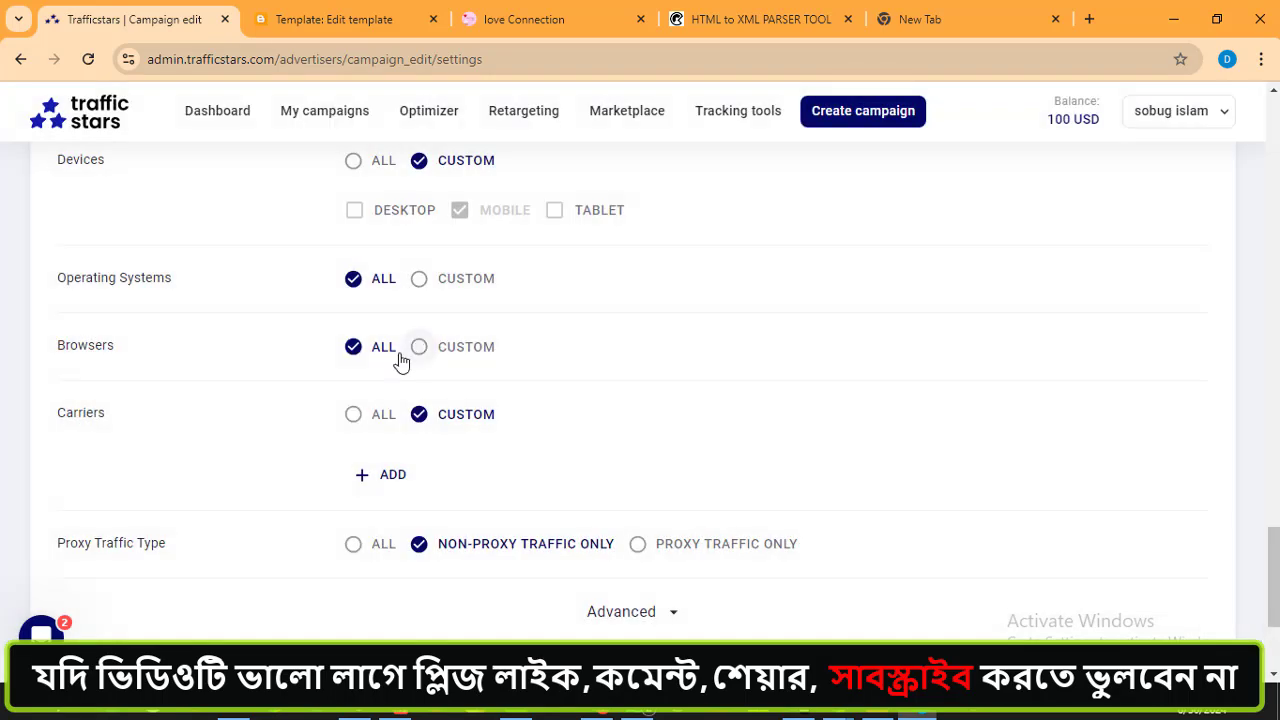
click(354, 415)
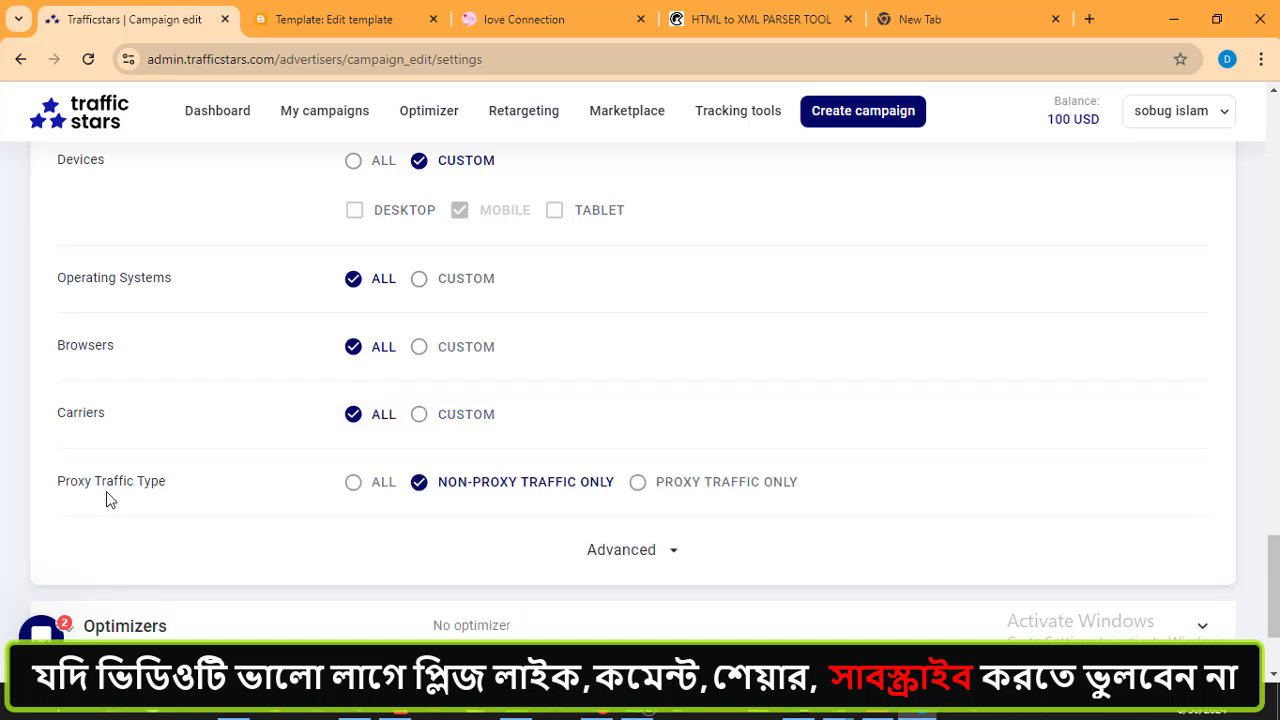
- Try the Proxy Traffic Only and All proxy traffic types, and restore Non-Proxy Traffic Only
click(638, 484)
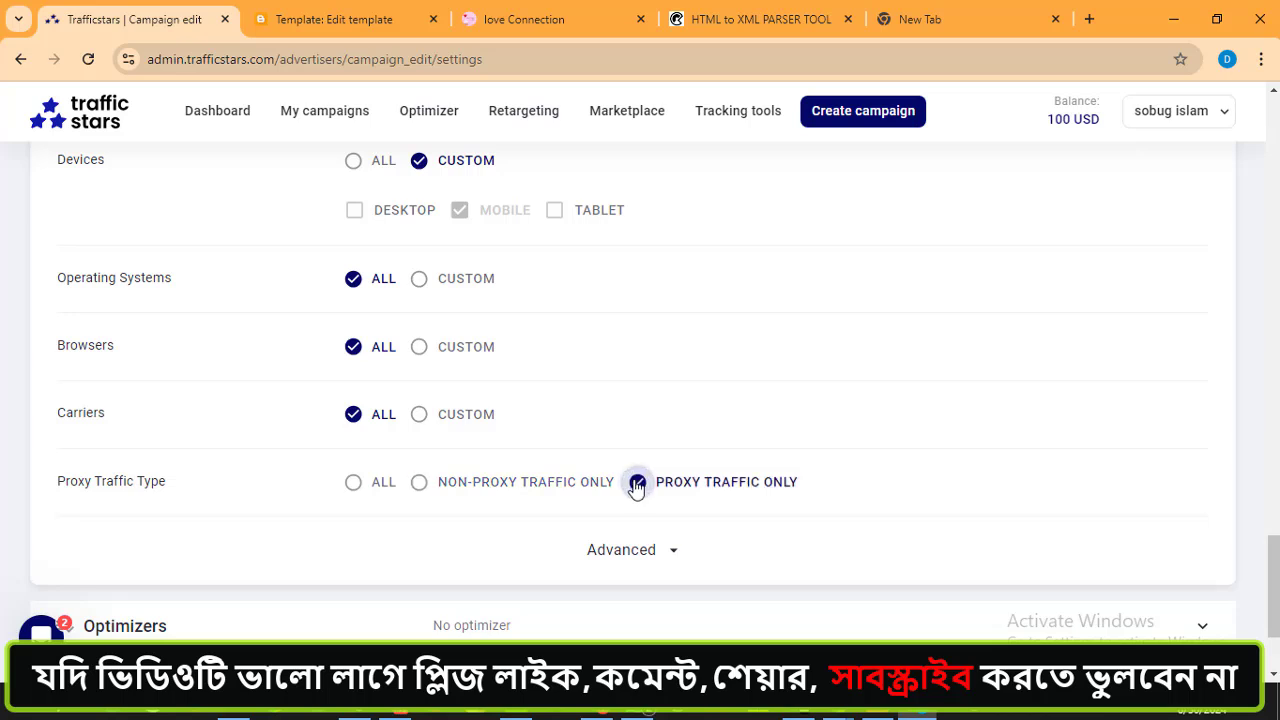
click(354, 484)
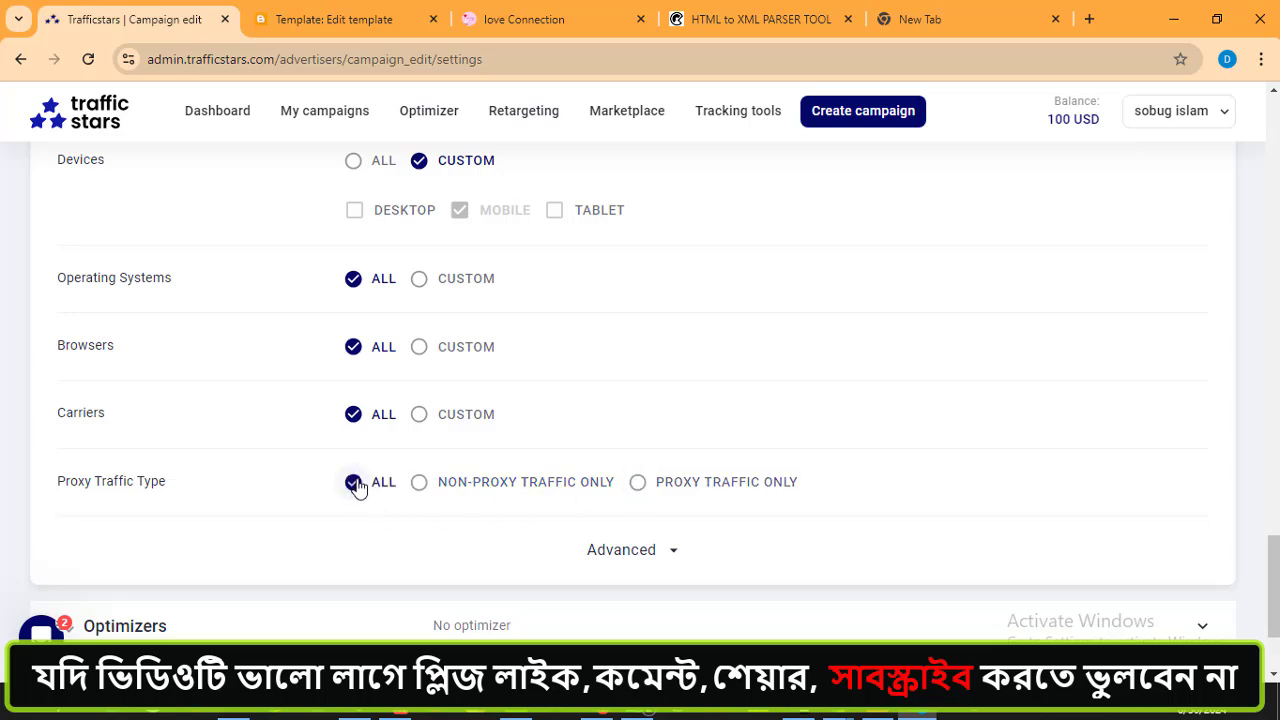
click(638, 484)
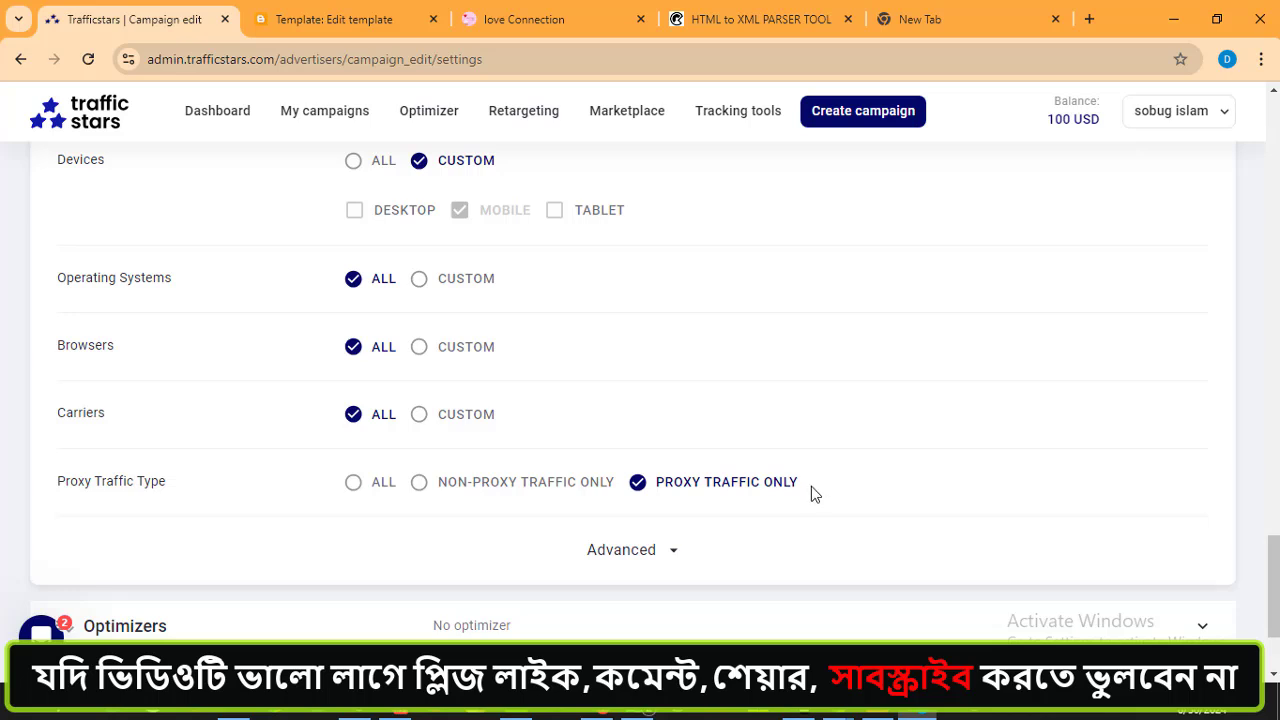
click(420, 486)
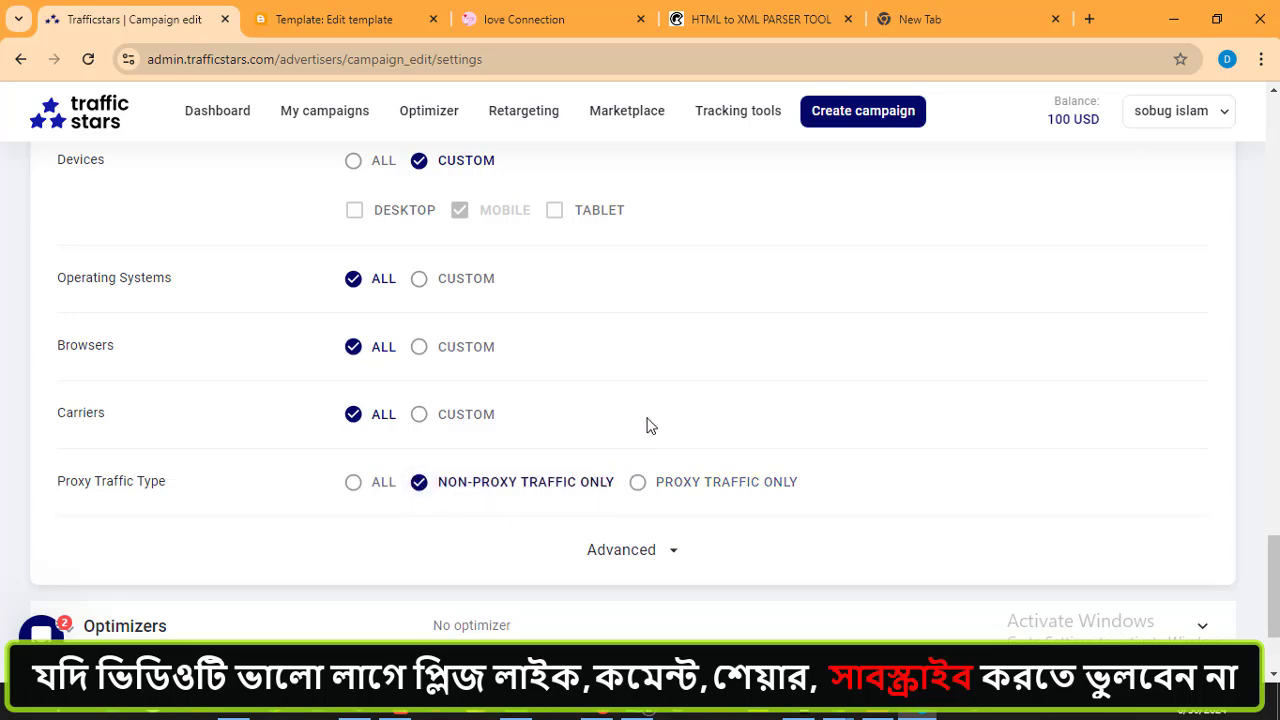
- Expand the advanced targeting options and review them from device brands down to collecting users
scroll(650, 432, down, 1)
click(672, 466)
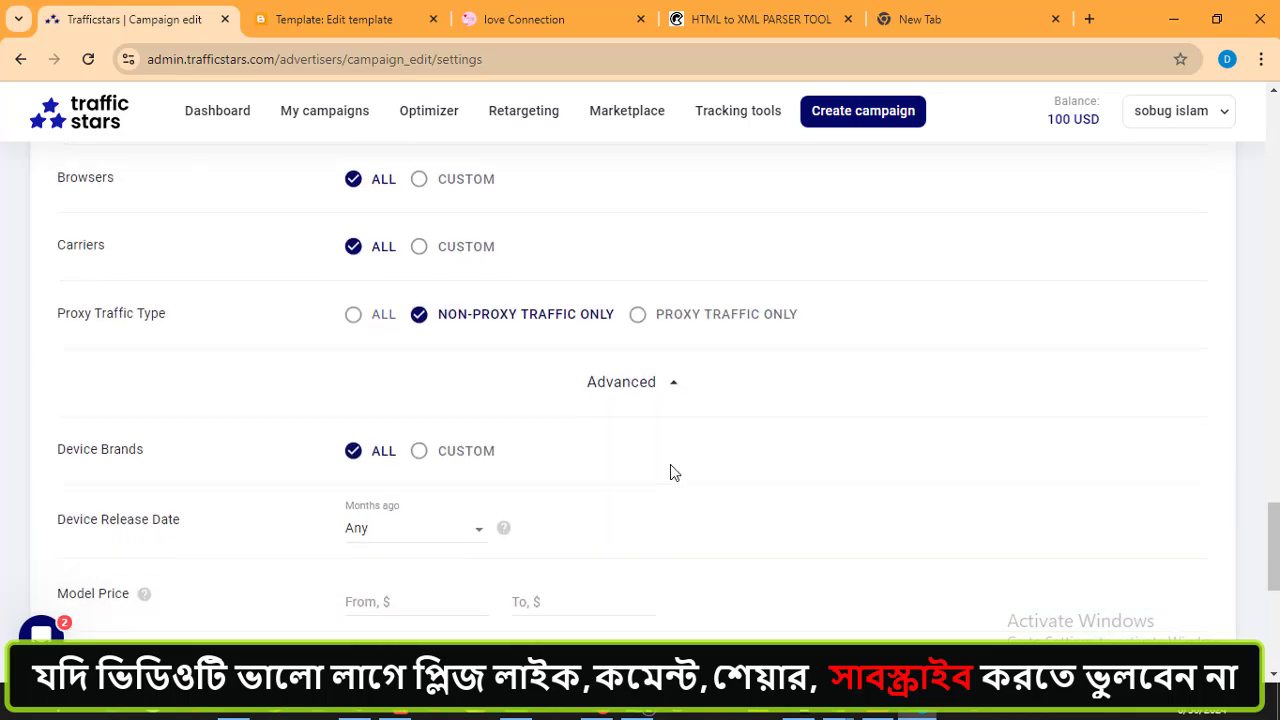
scroll(600, 440, down, 3)
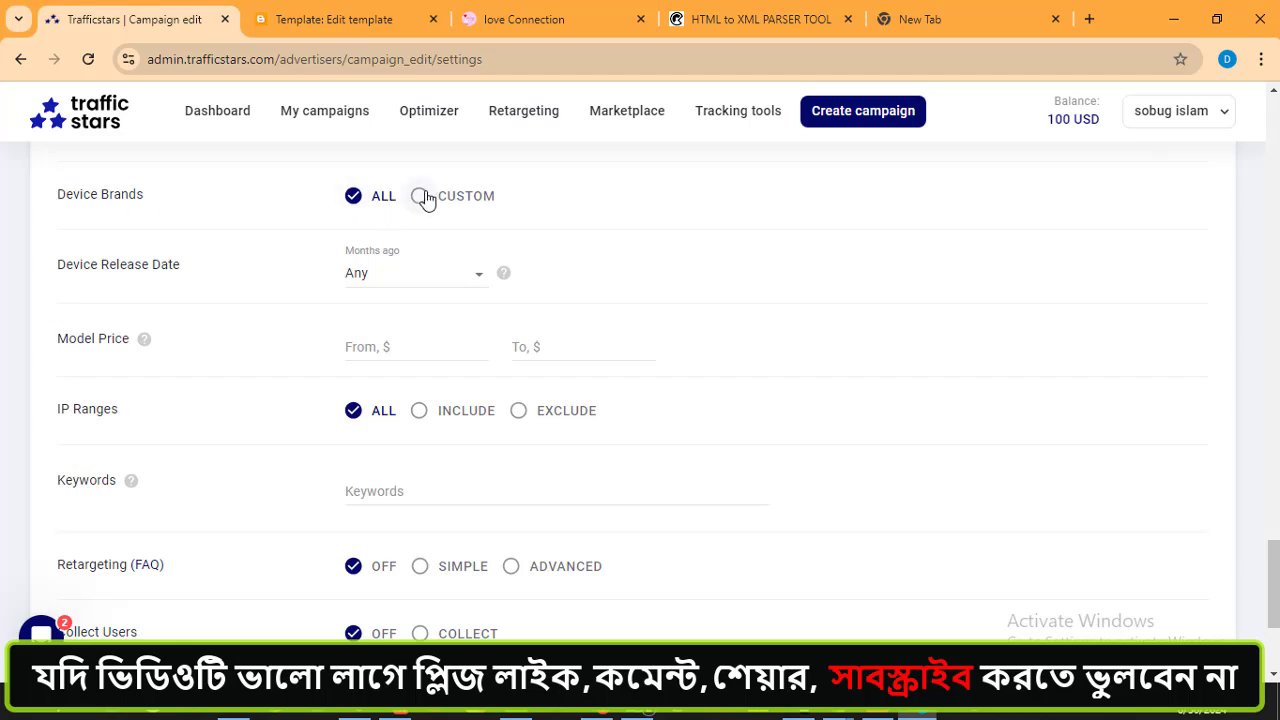
- Look through the device brands available for custom targeting, cancel the selection and return Device Brands to All
click(420, 197)
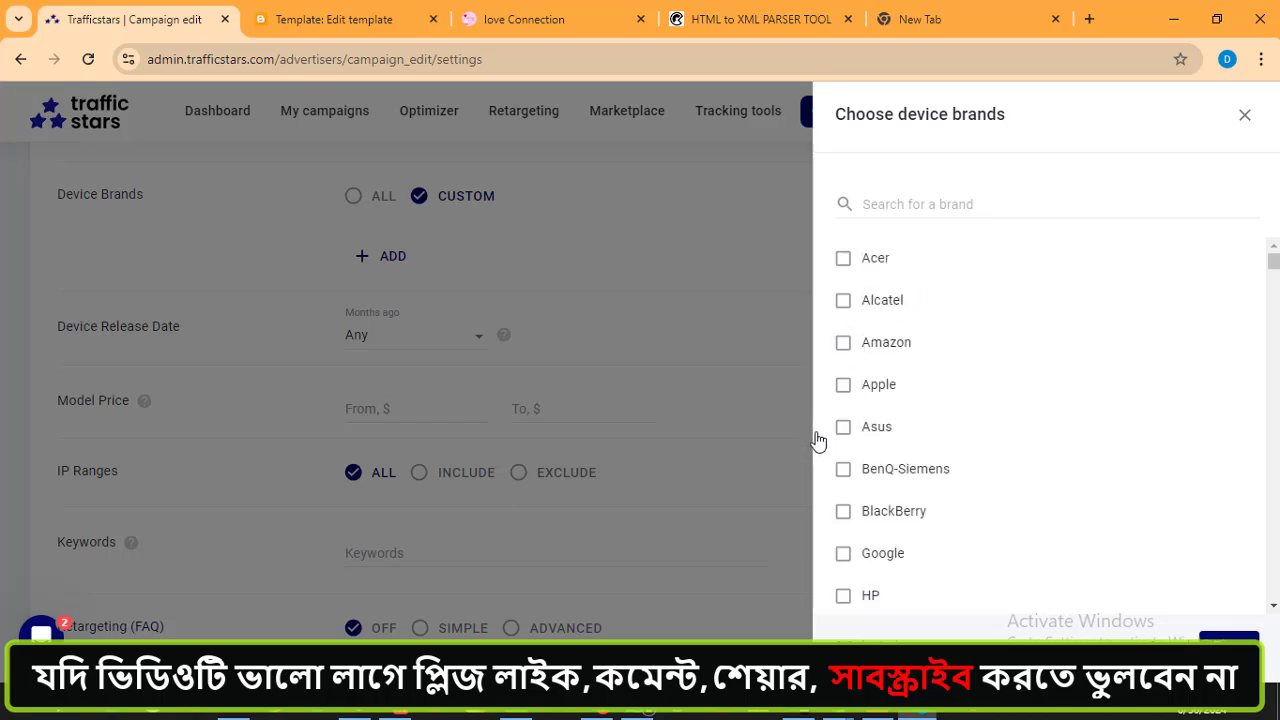
scroll(852, 530, down, 1)
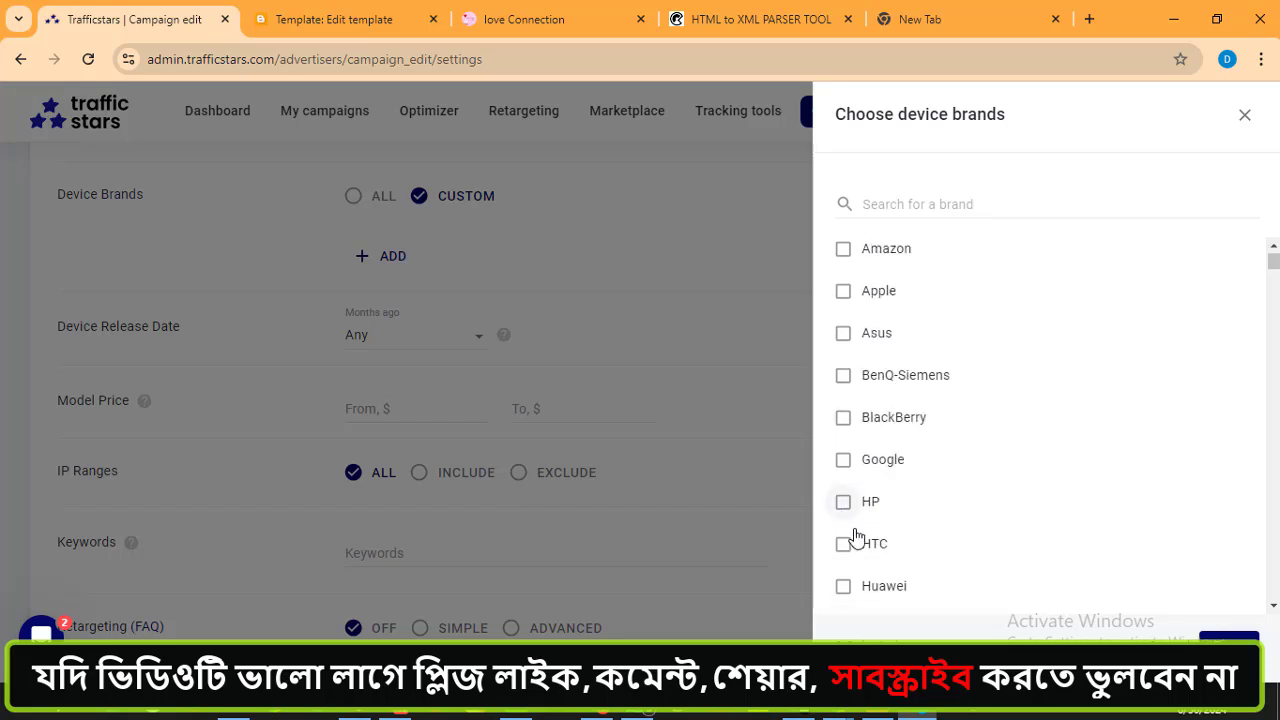
scroll(847, 465, down, 3)
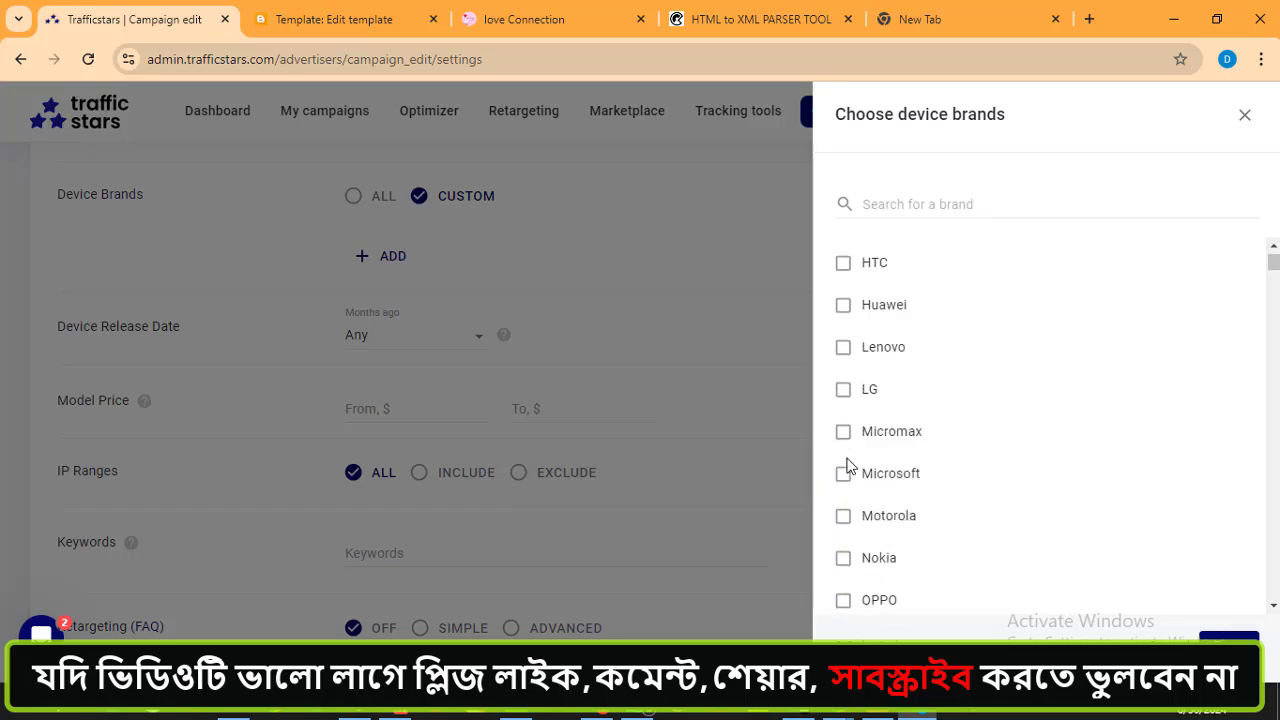
scroll(843, 495, down, 5)
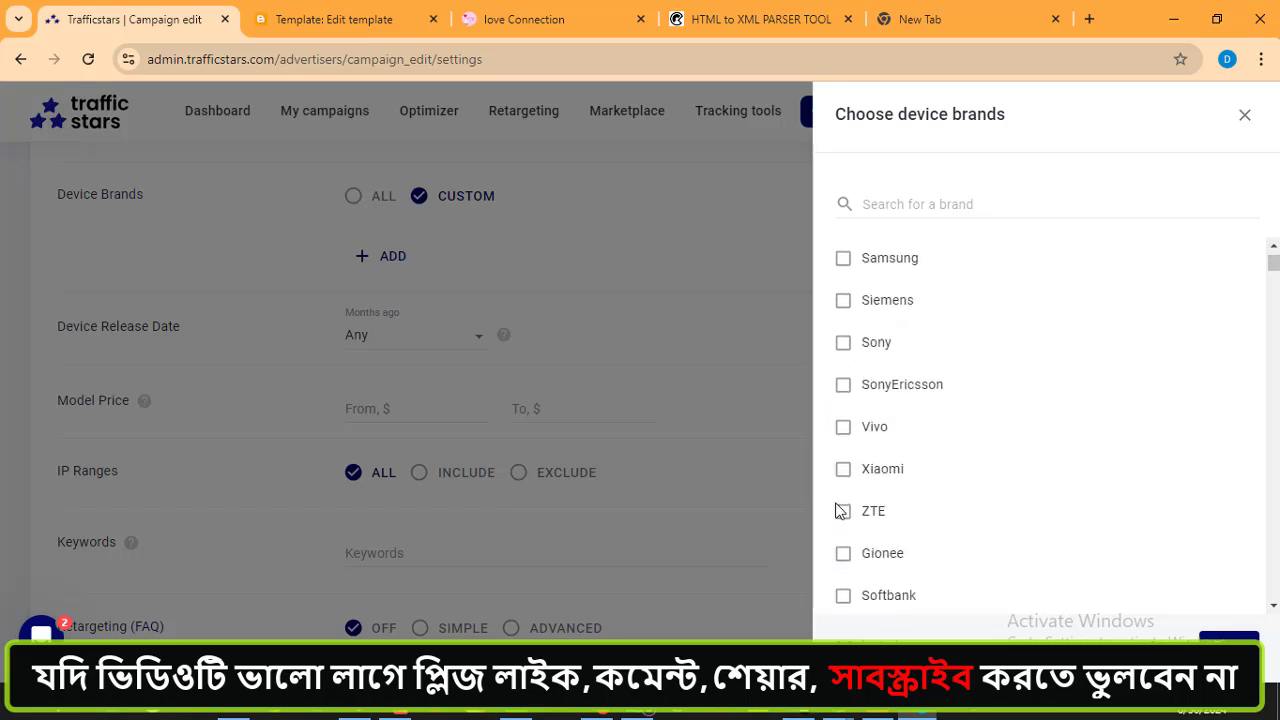
scroll(842, 512, down, 4)
scroll(915, 468, down, 1)
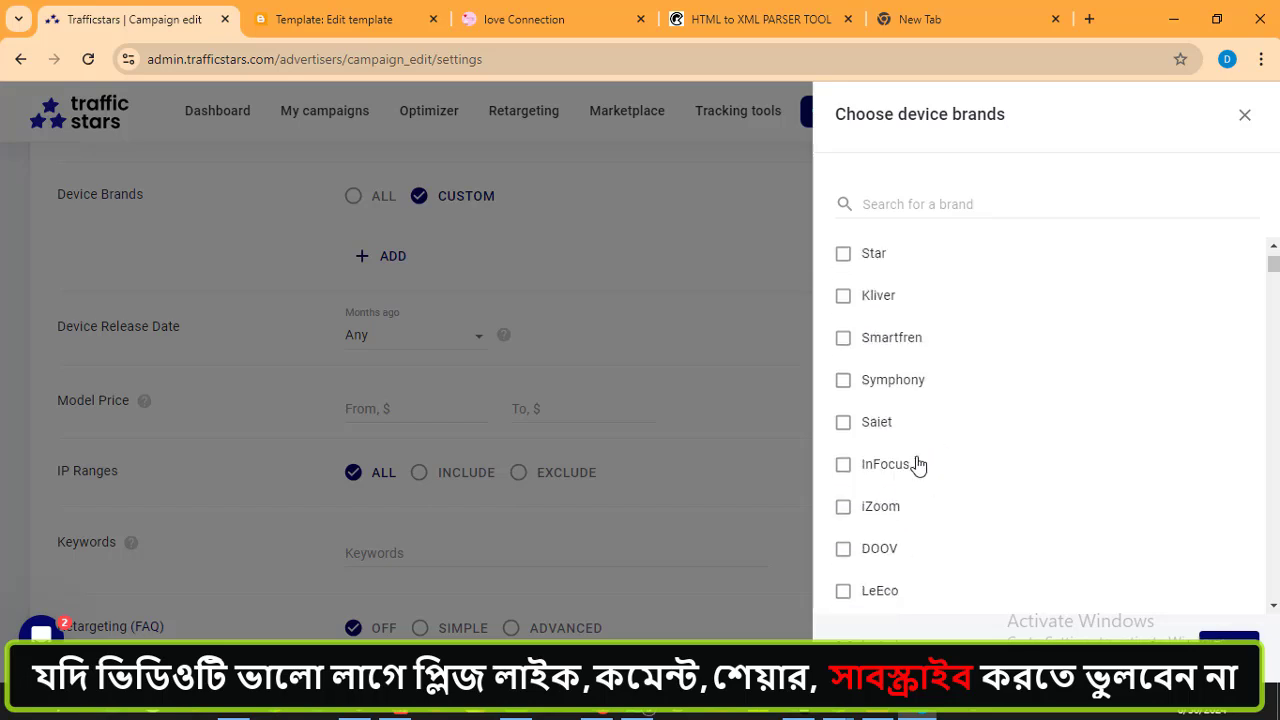
scroll(915, 468, down, 1)
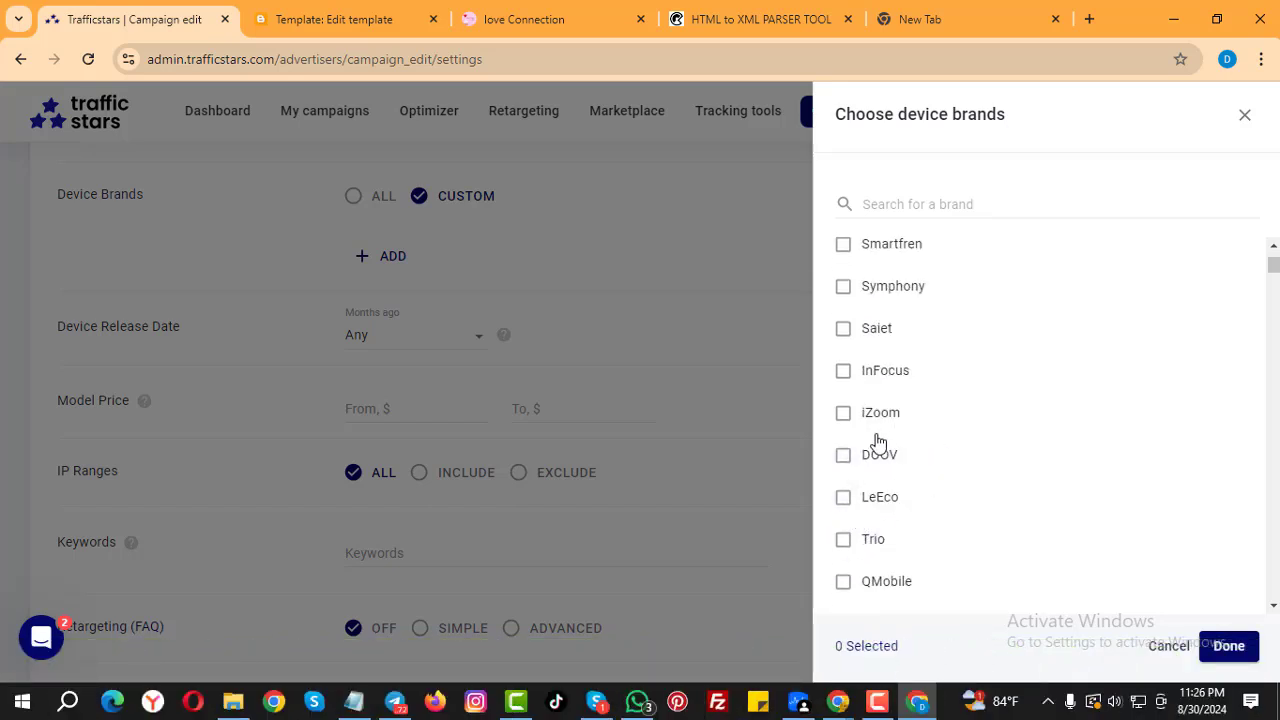
scroll(877, 441, down, 2)
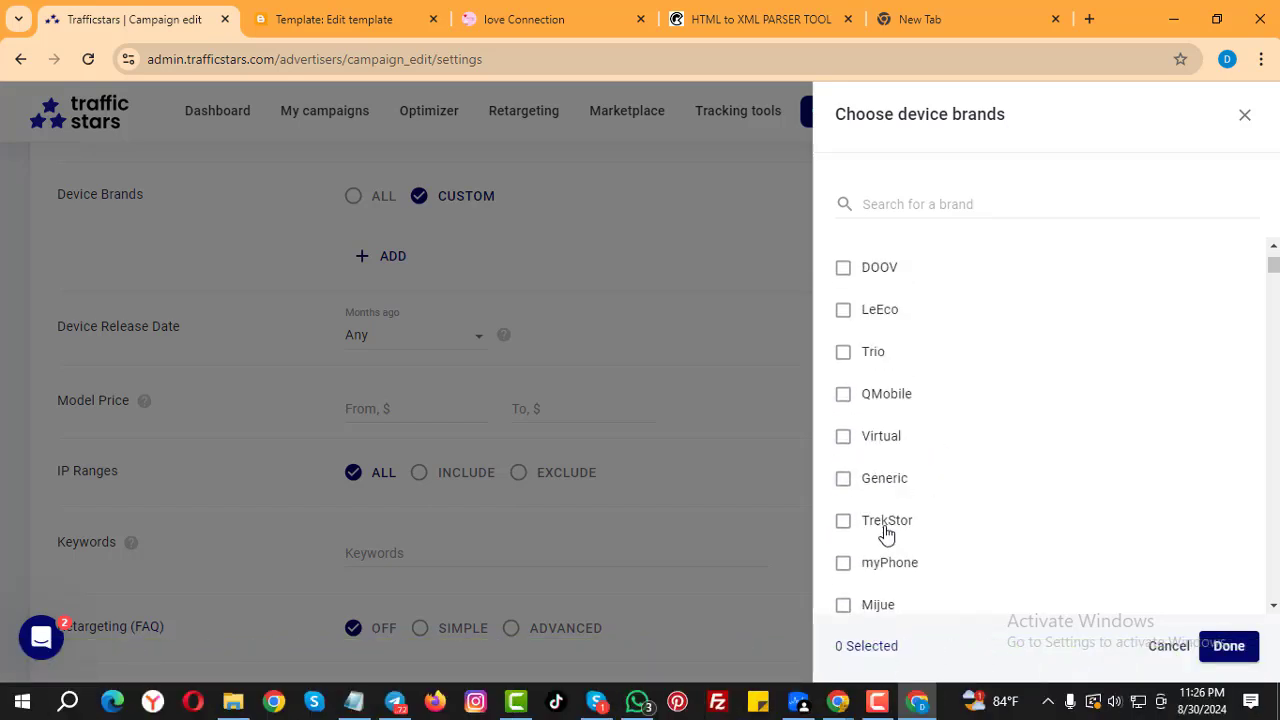
click(1166, 646)
scroll(465, 380, up, 1)
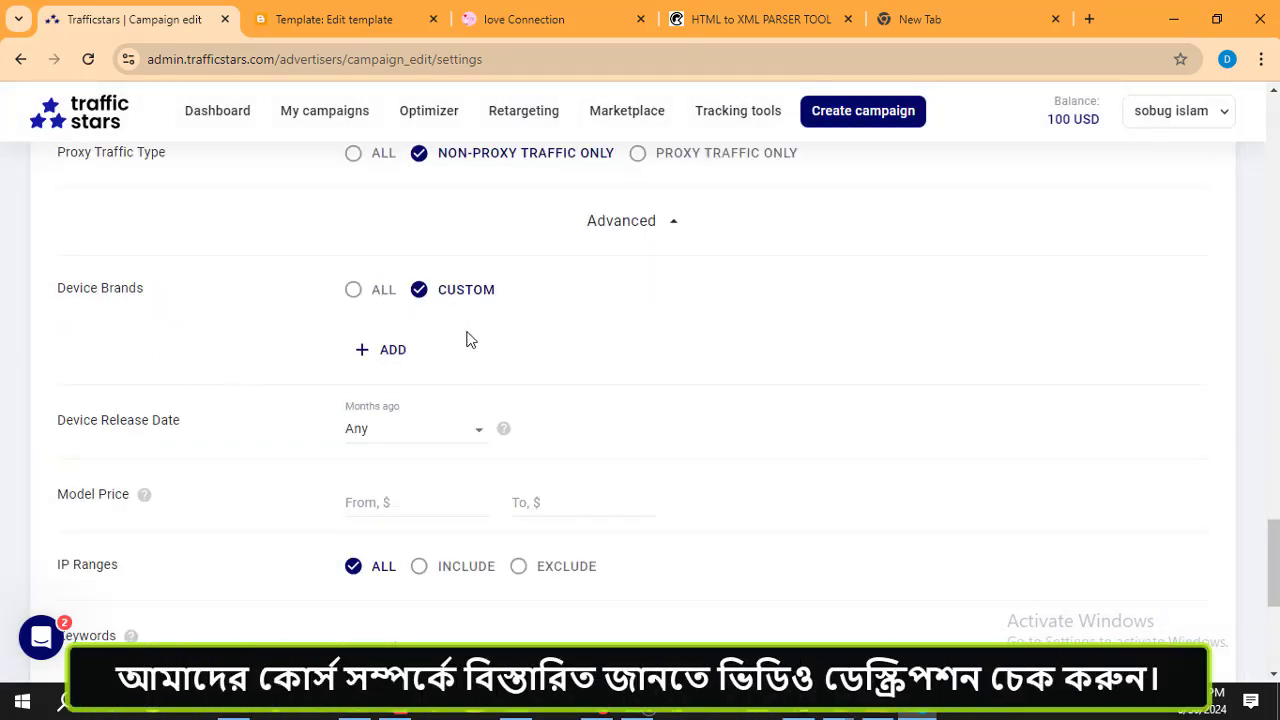
click(353, 288)
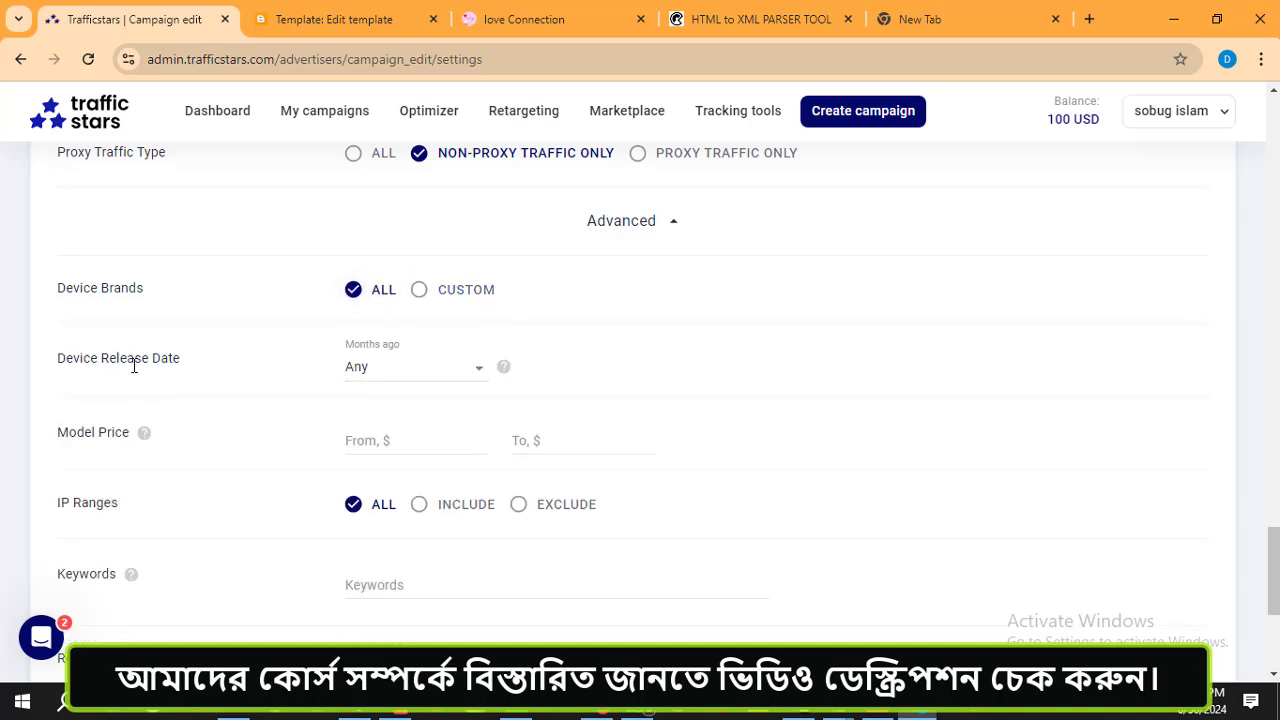
- Check the device release date options, keep Any, and look at the model price range fields without entering a price
click(467, 370)
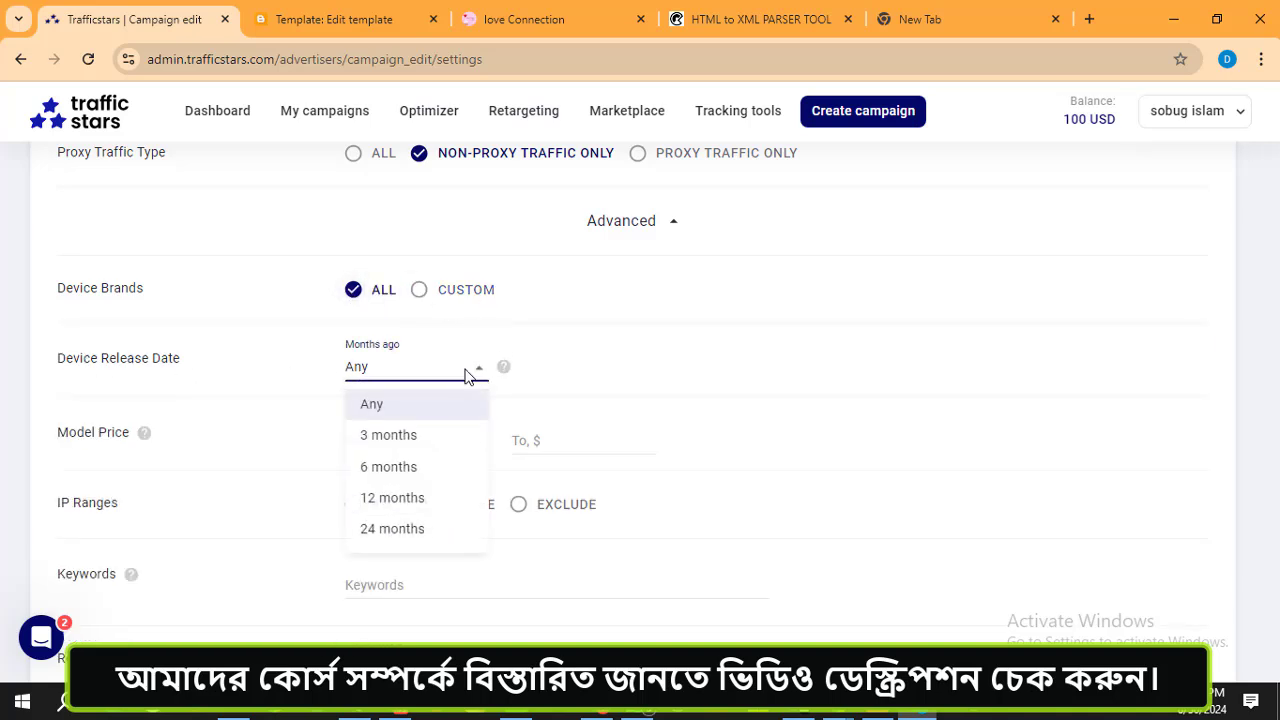
click(420, 410)
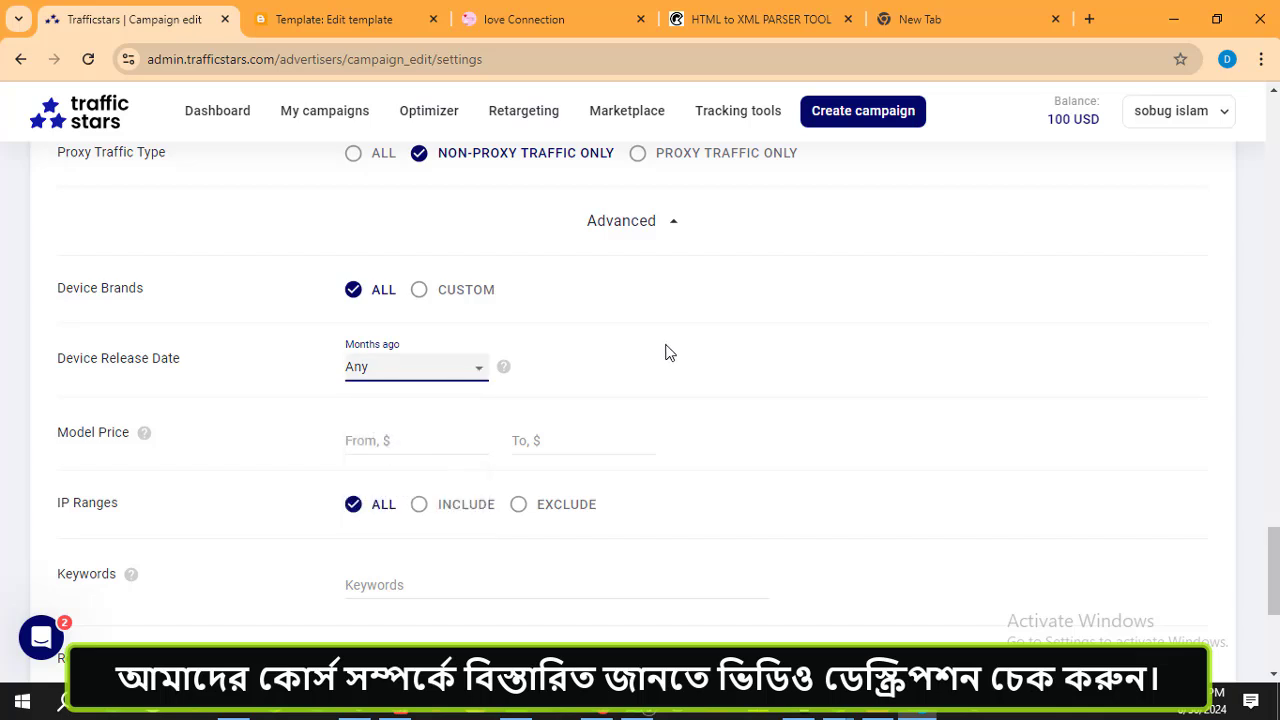
scroll(680, 351, down, 1)
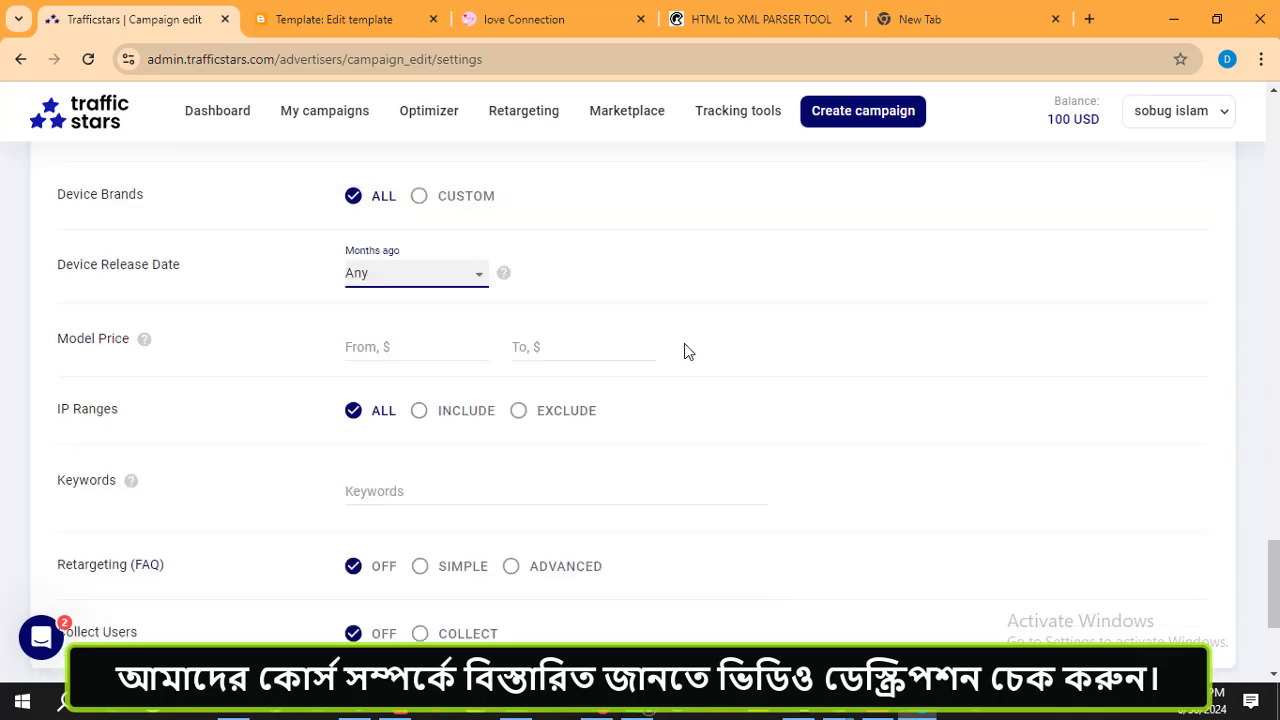
click(390, 349)
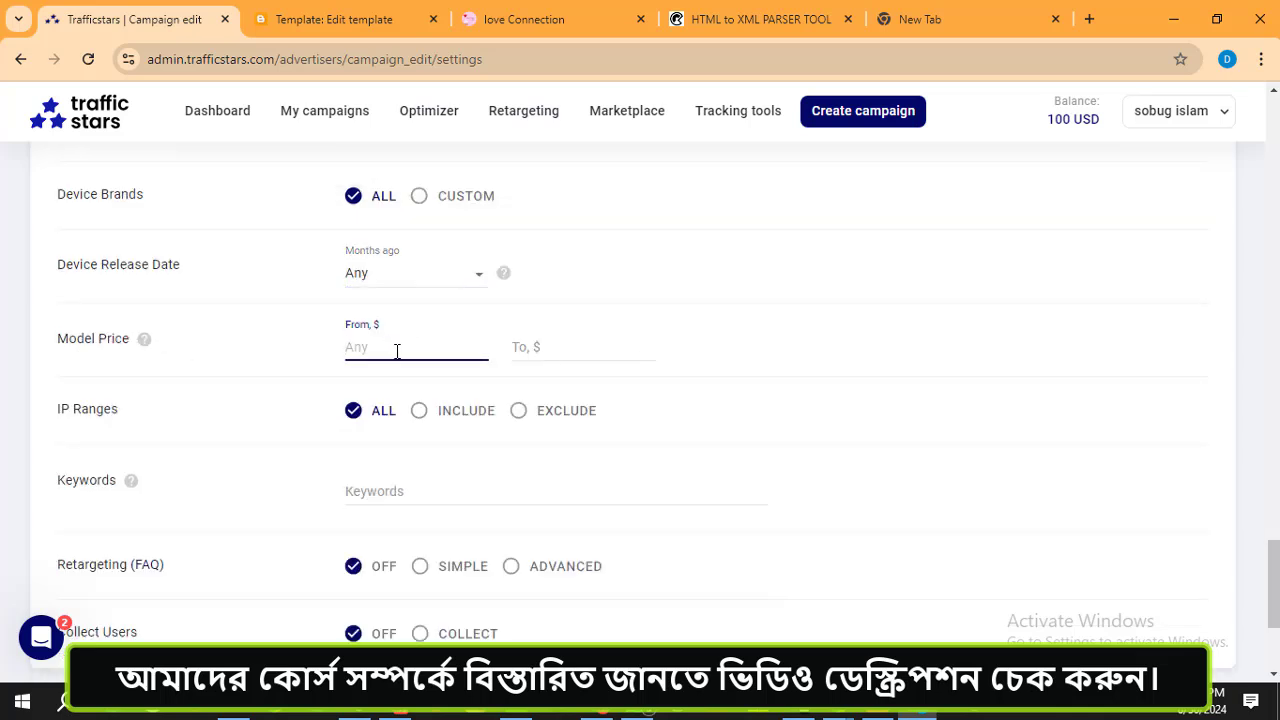
click(550, 356)
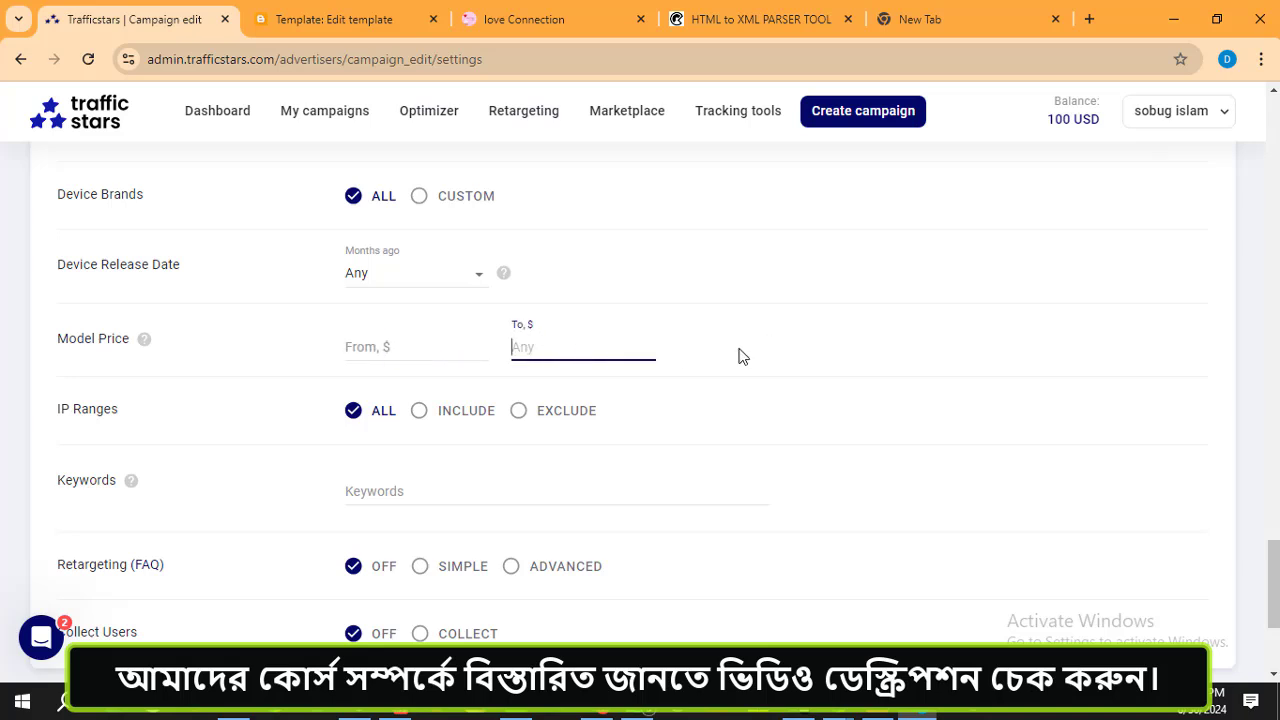
click(429, 350)
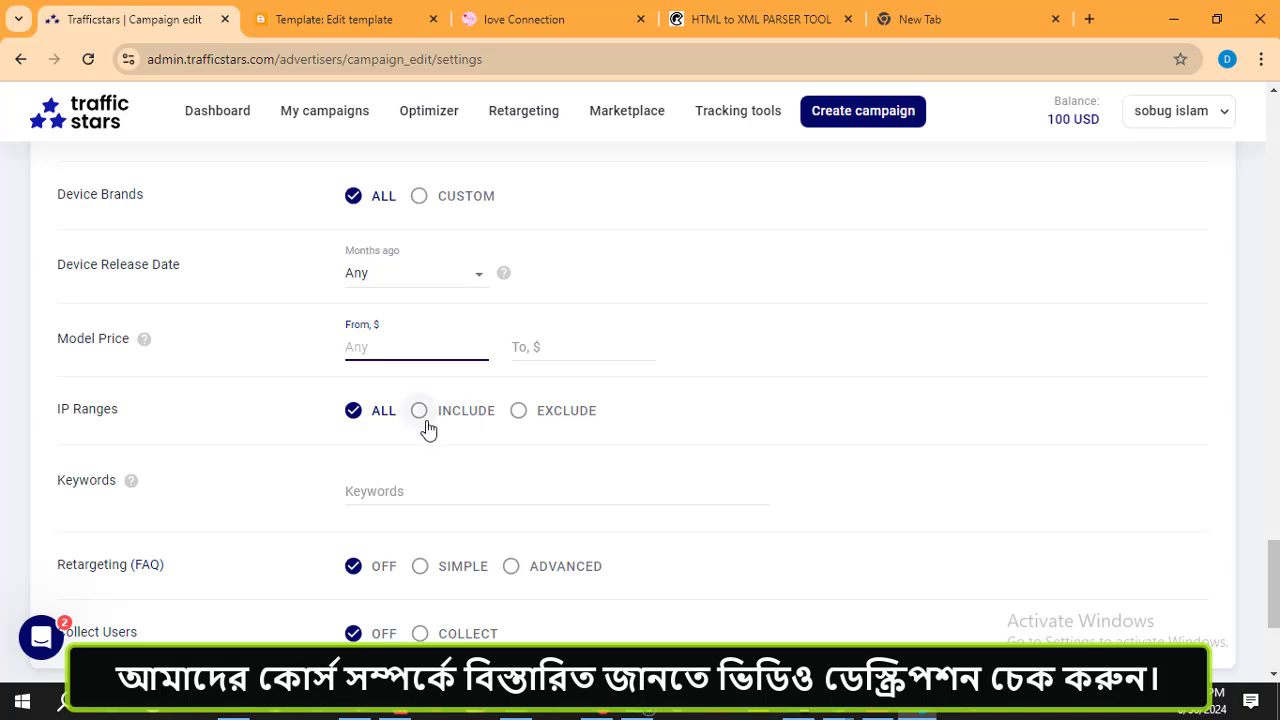
- Add the targeting keywords Dating, love connation, Find partner, love and sex
click(401, 491)
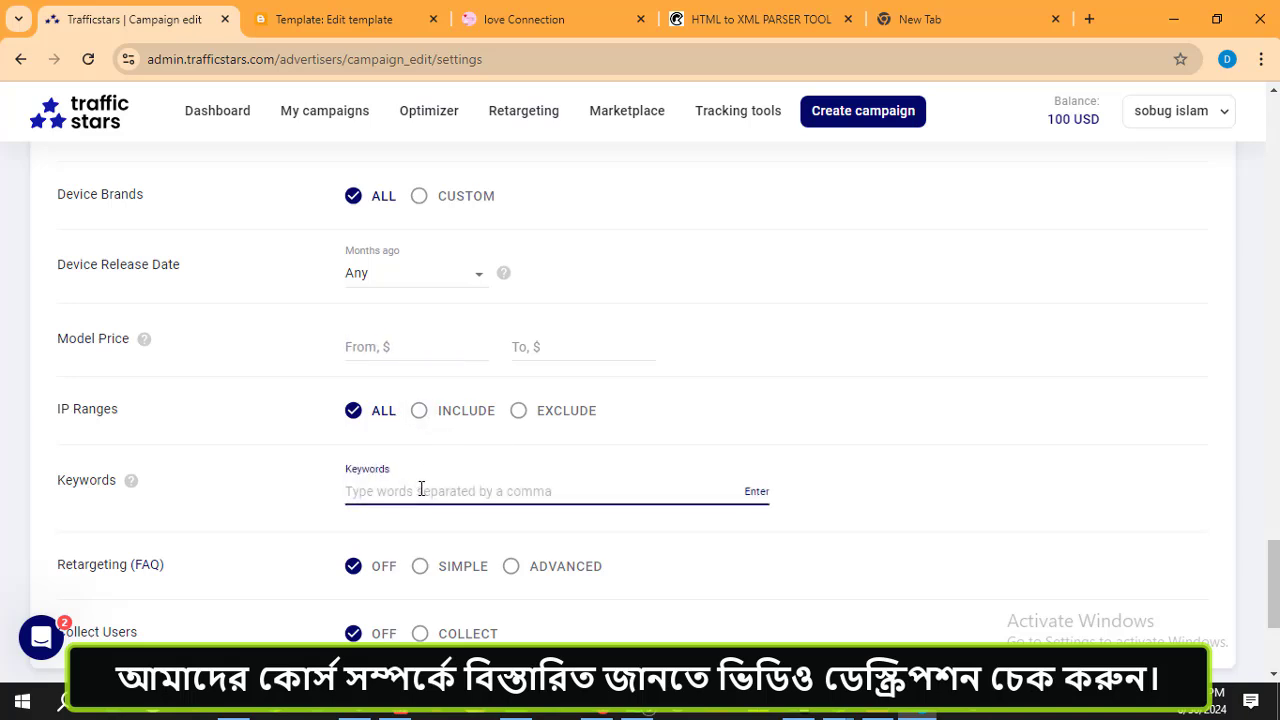
text(Dating, love connetion,  Find pratnet)
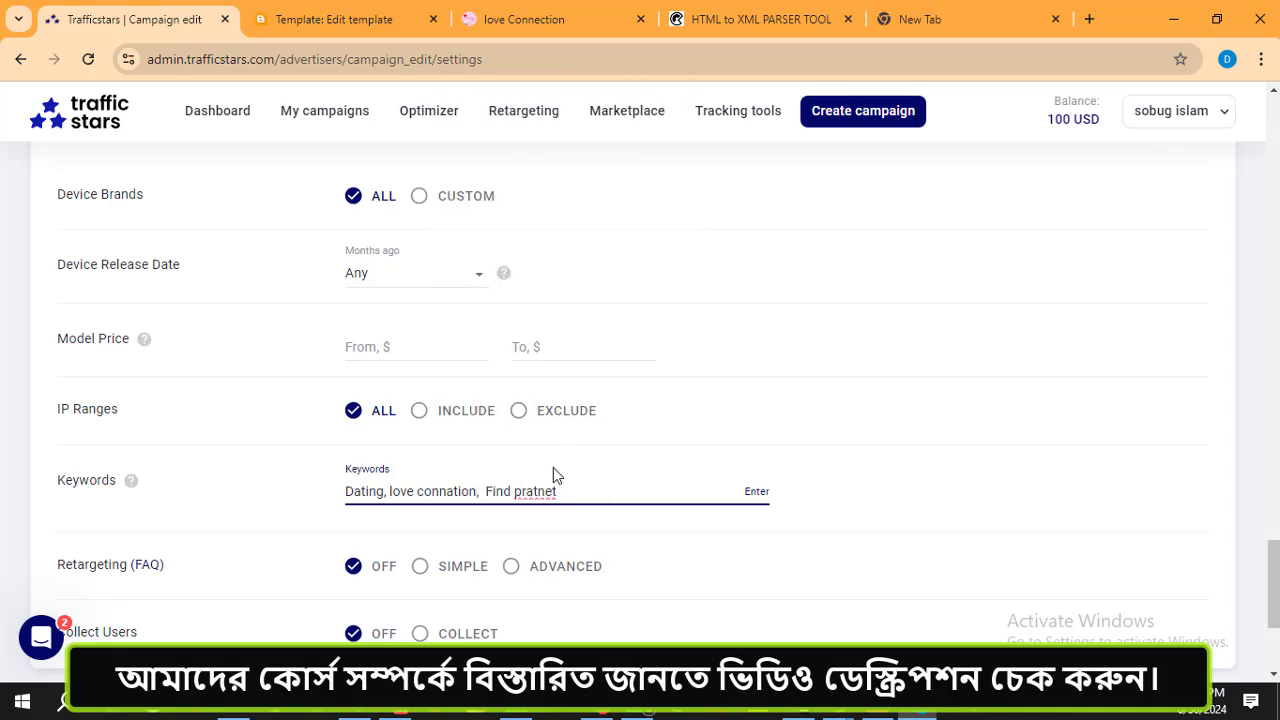
key(BackSpace)
key(BackSpace)
key(BackSpace)
key(BackSpace)
key(BackSpace)
key(BackSpace)
text(artner, love, sex,)
scroll(592, 527, down, 2)
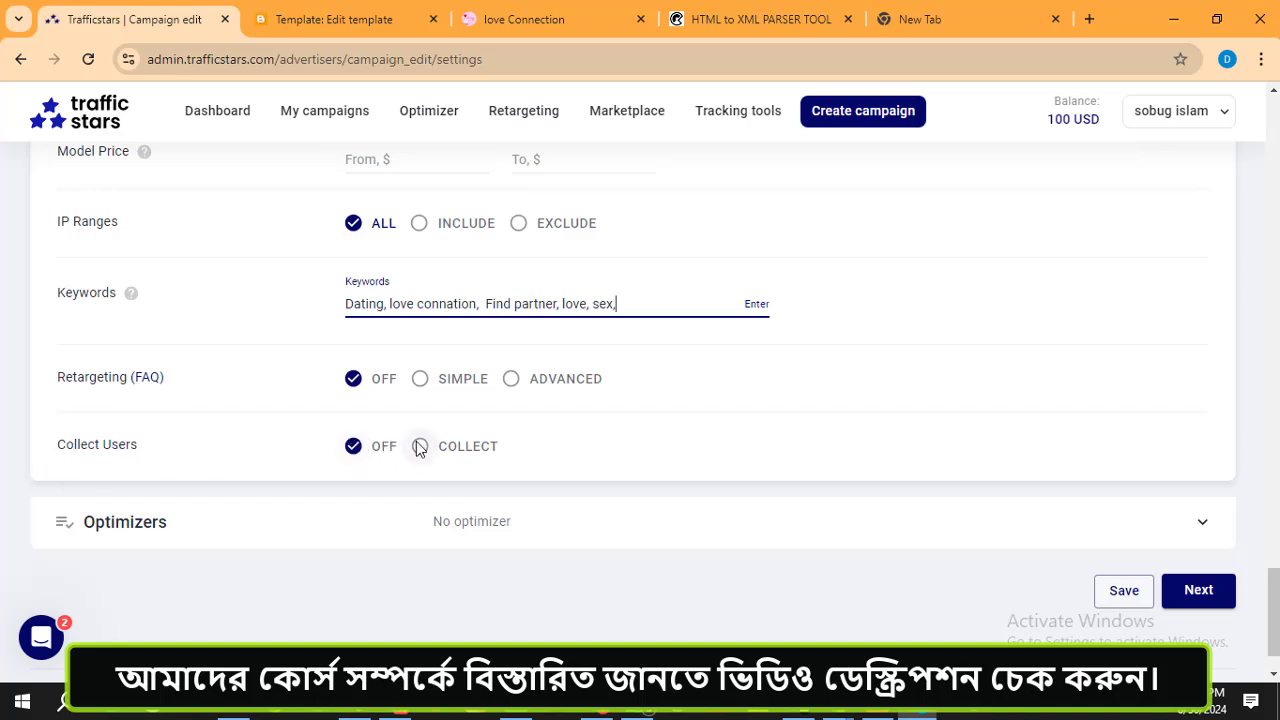
key(Return)
- Try the Collect option for Collect Users, check the available user collections and restore Off
click(419, 487)
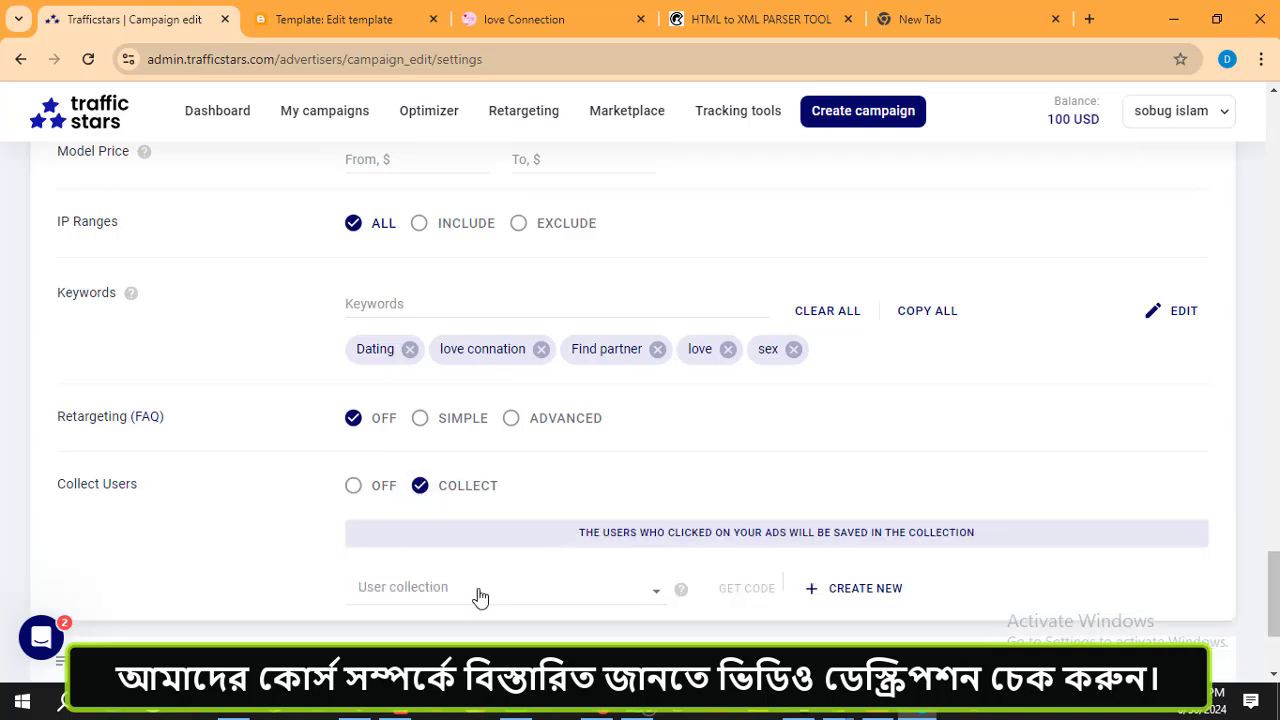
scroll(600, 480, down, 2)
click(643, 410)
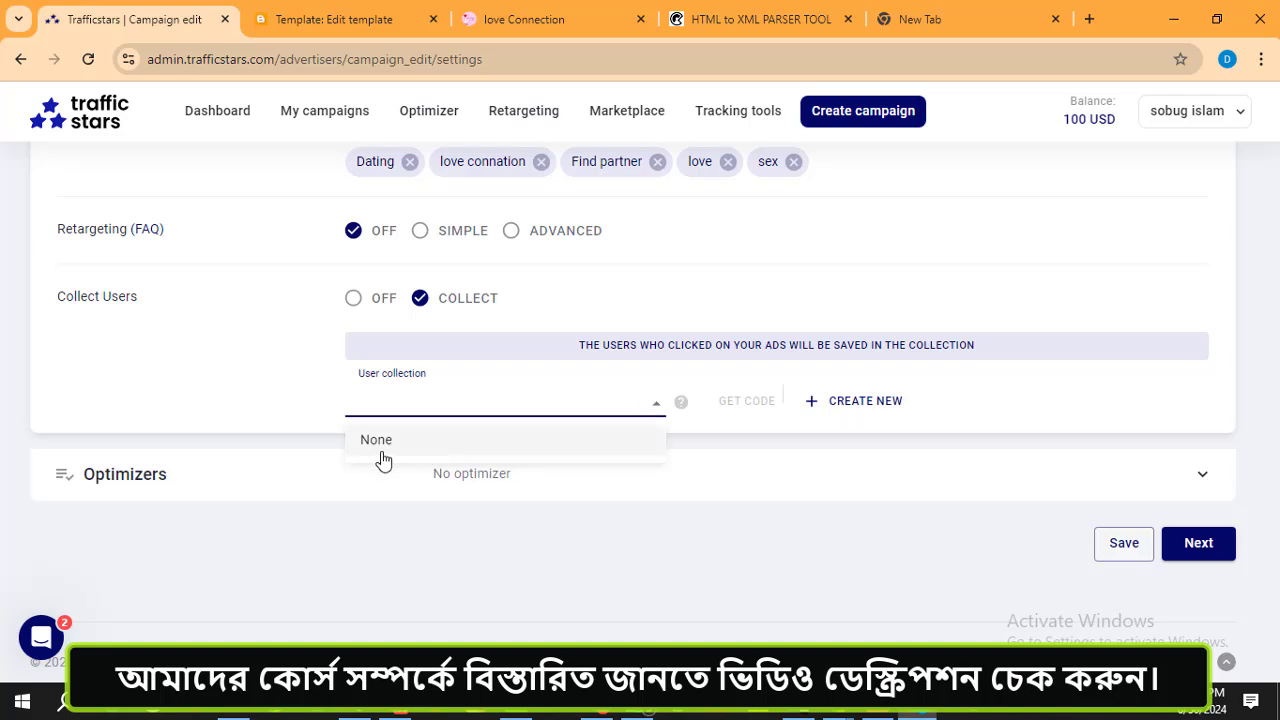
click(569, 446)
click(419, 381)
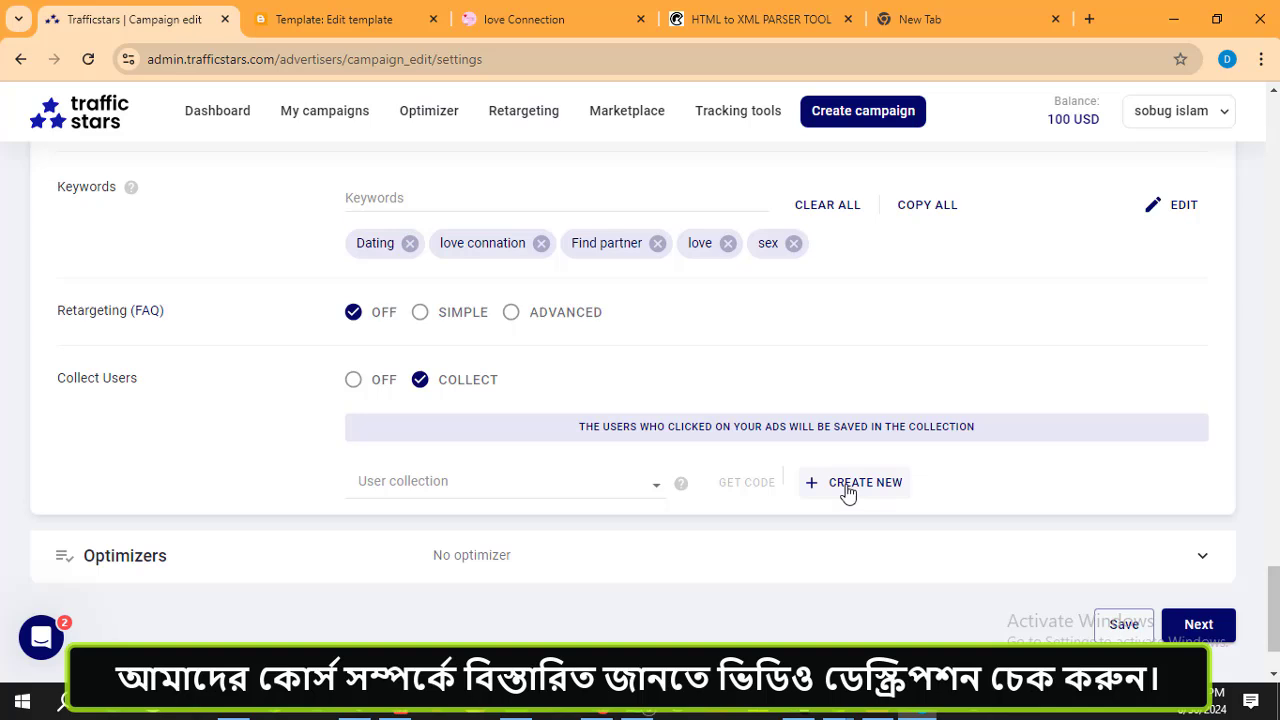
click(361, 385)
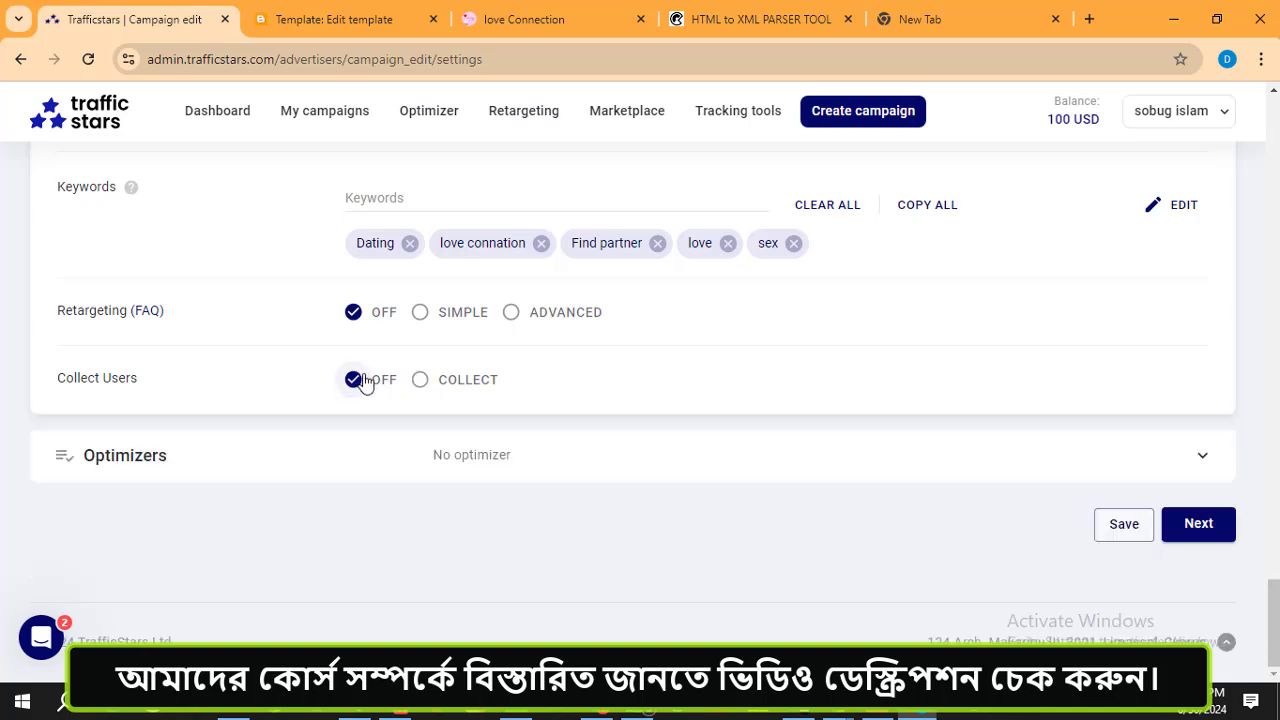
- Continue from the campaign settings to the Audience and pricing stage
scroll(456, 355, up, 1)
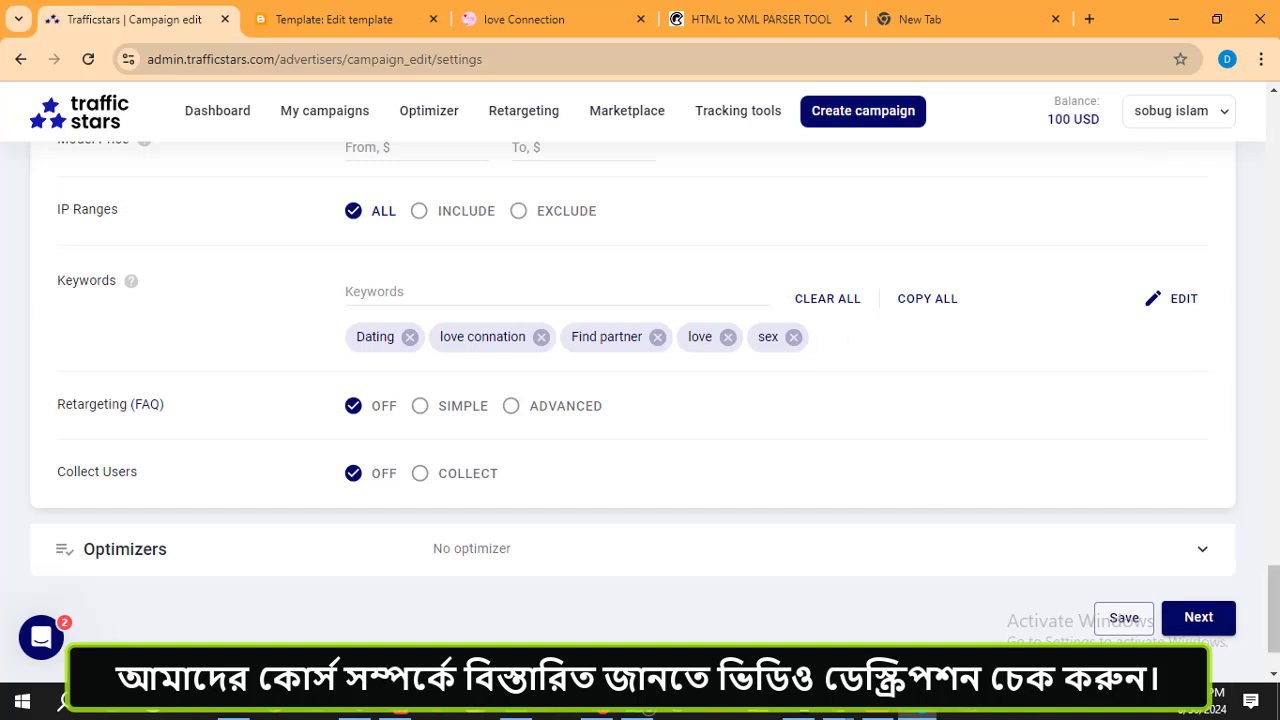
click(1205, 614)
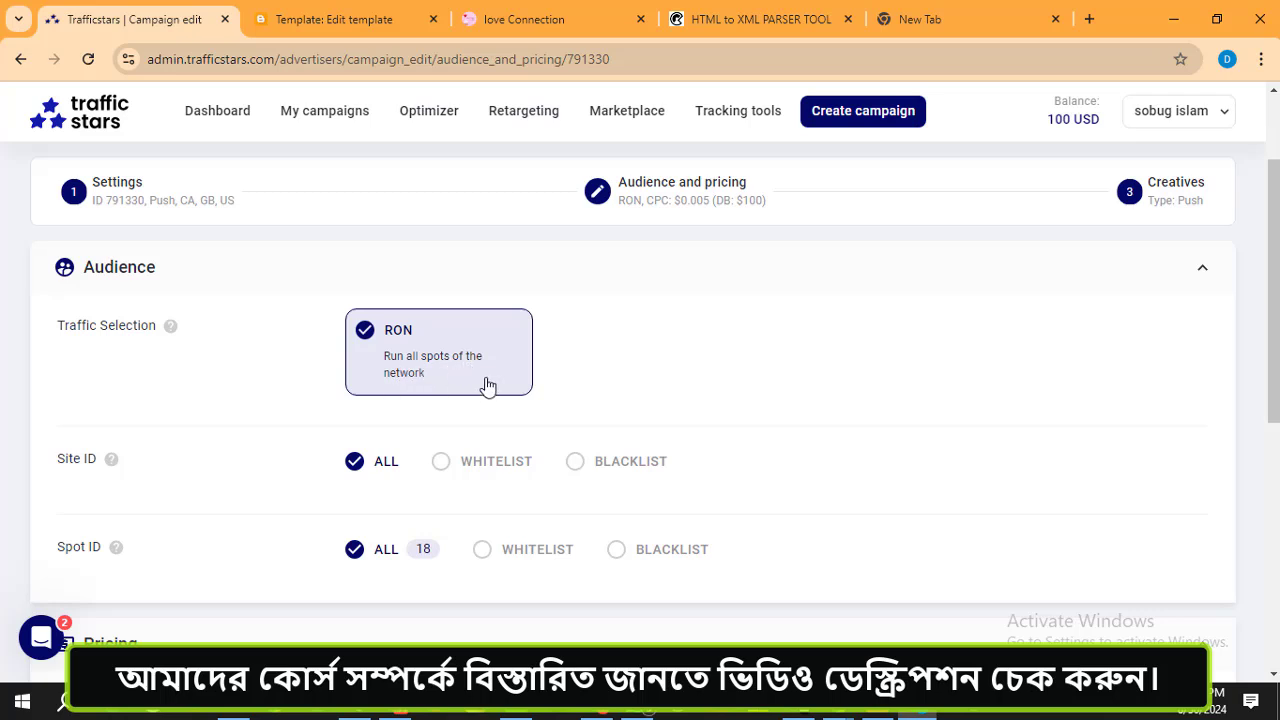
scroll(538, 376, down, 2)
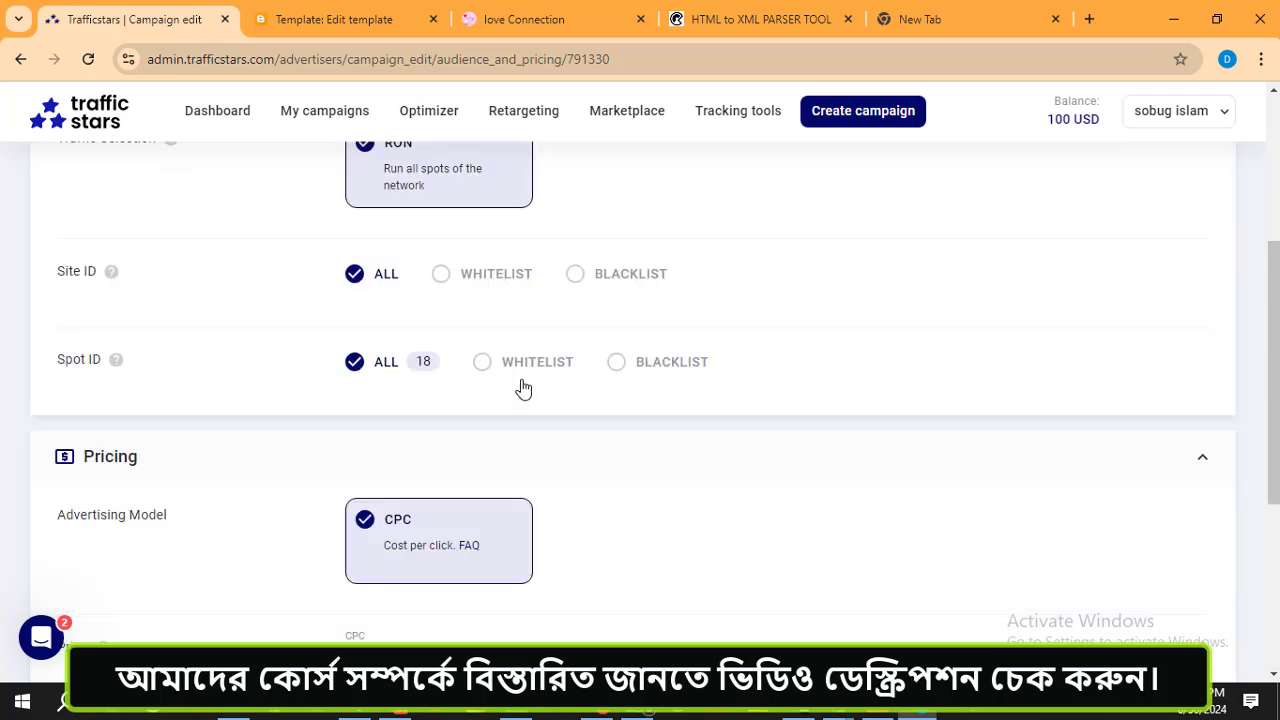
- Try the Whitelist option for Site ID and return Site ID to All
click(441, 276)
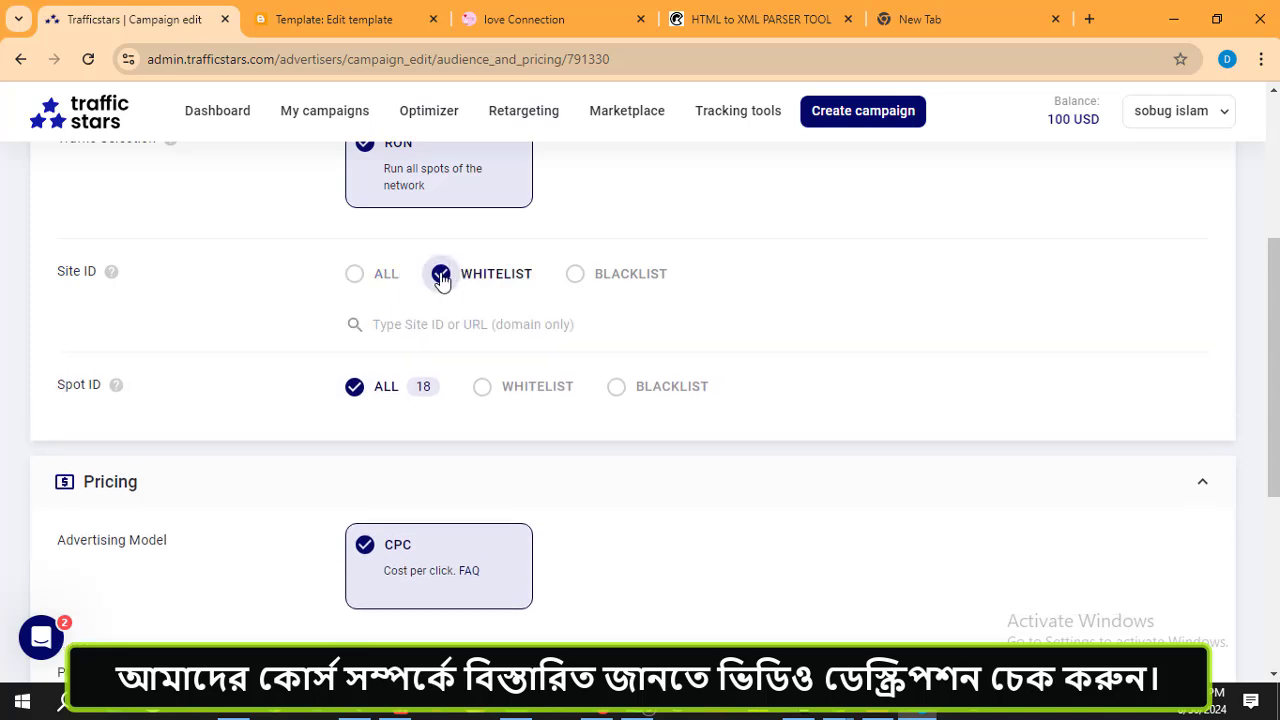
click(443, 324)
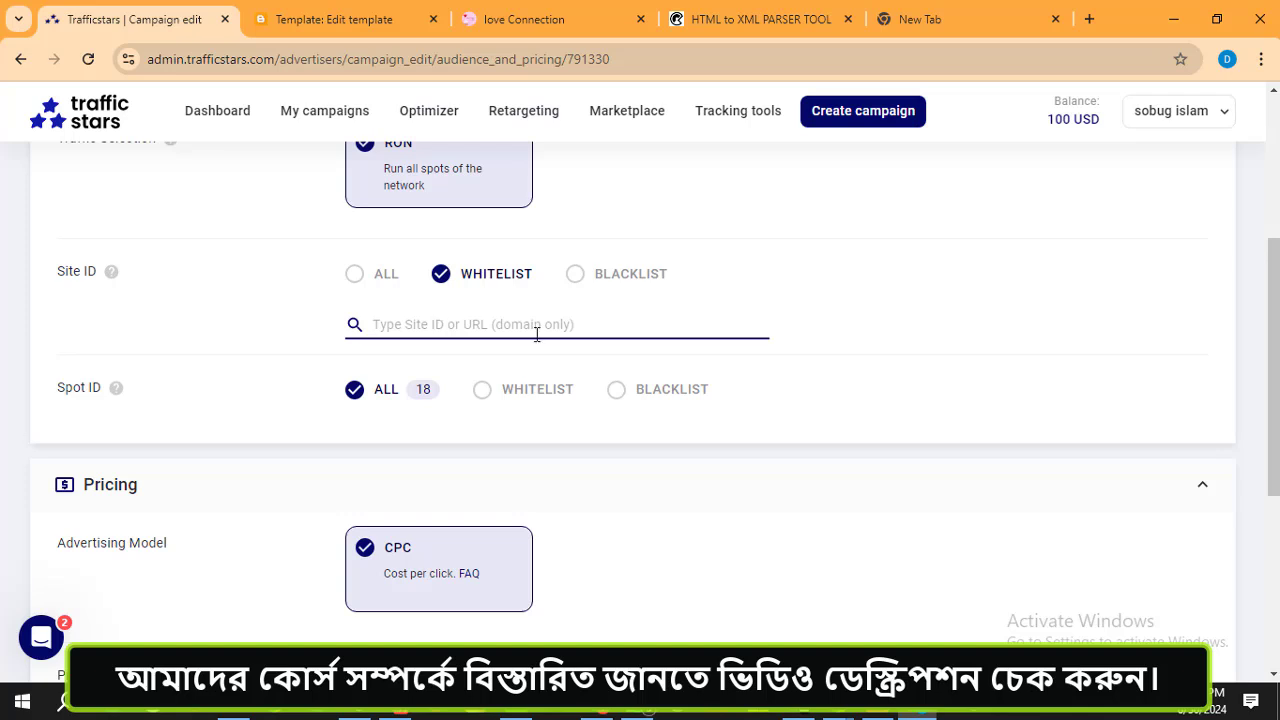
click(354, 283)
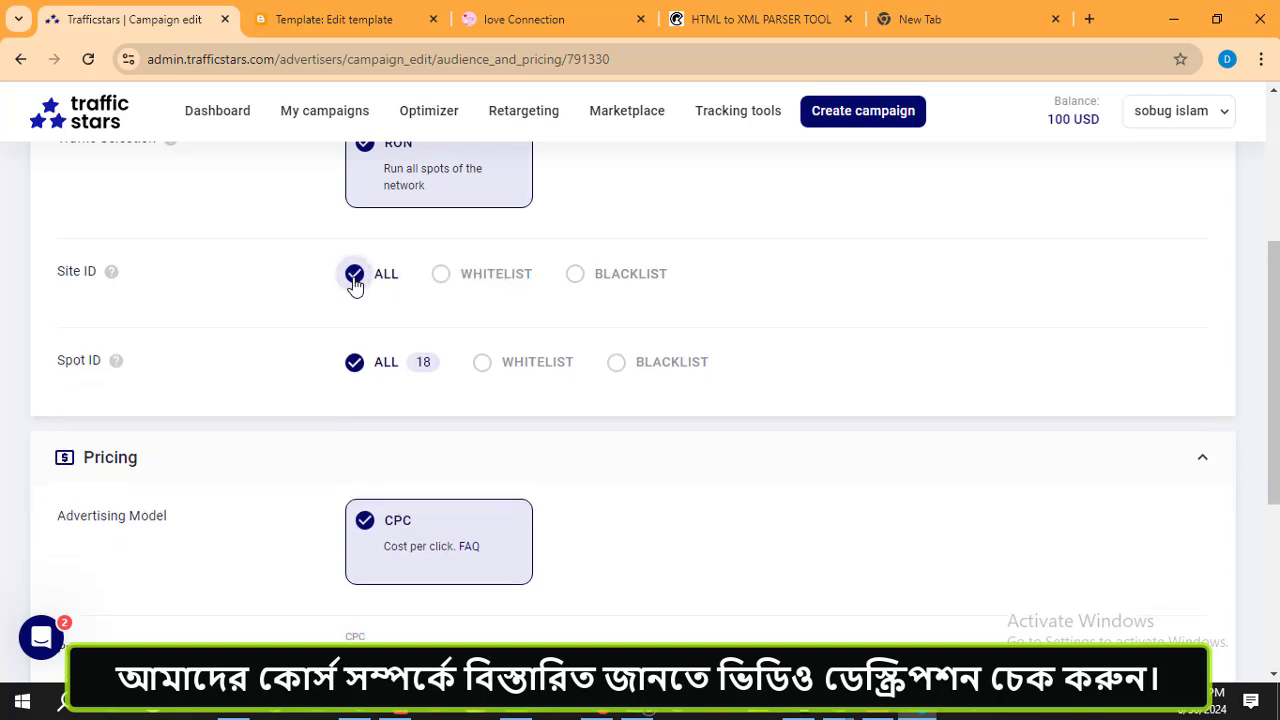
click(443, 284)
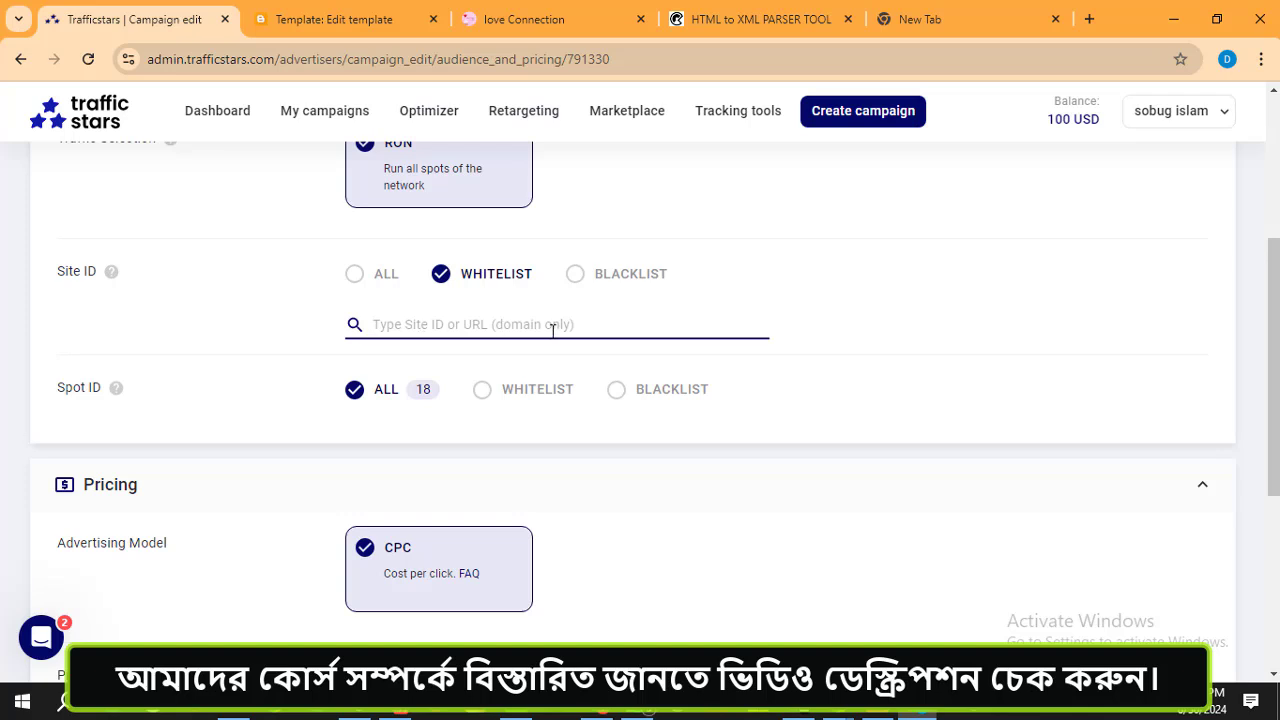
click(362, 283)
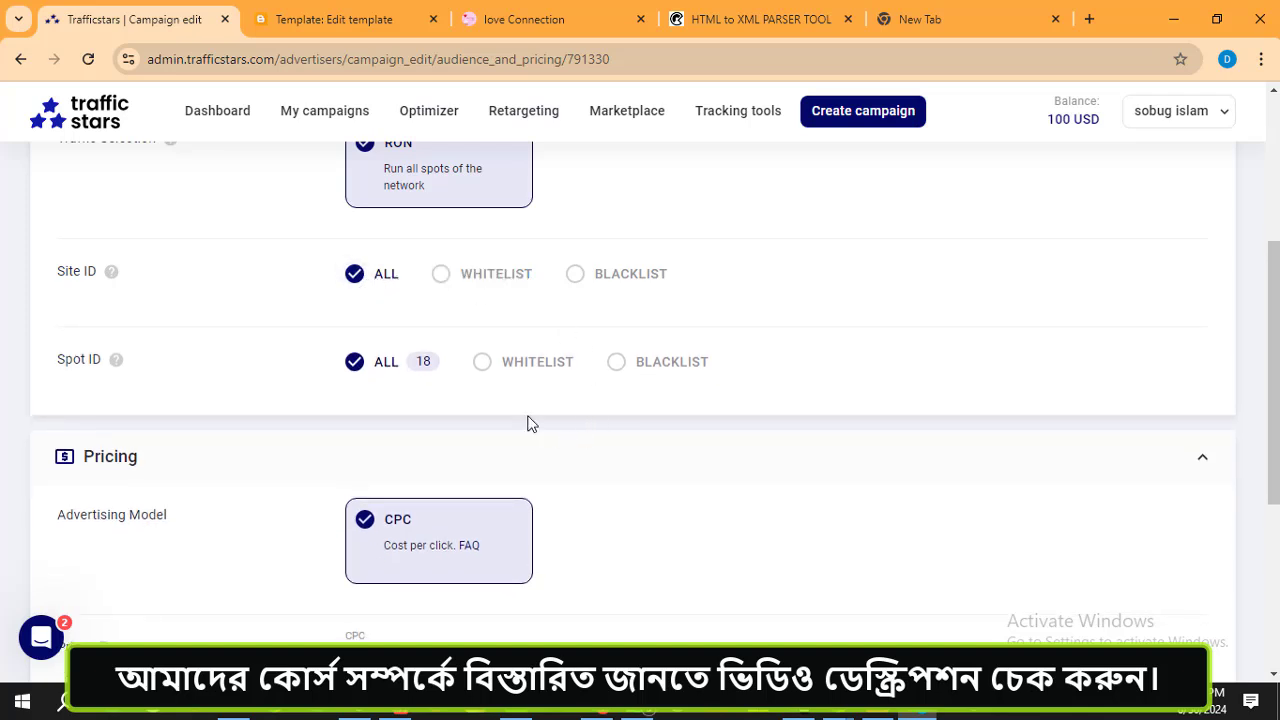
- Set the campaign's daily budget to $25 and continue to the Creatives stage
scroll(443, 420, down, 2)
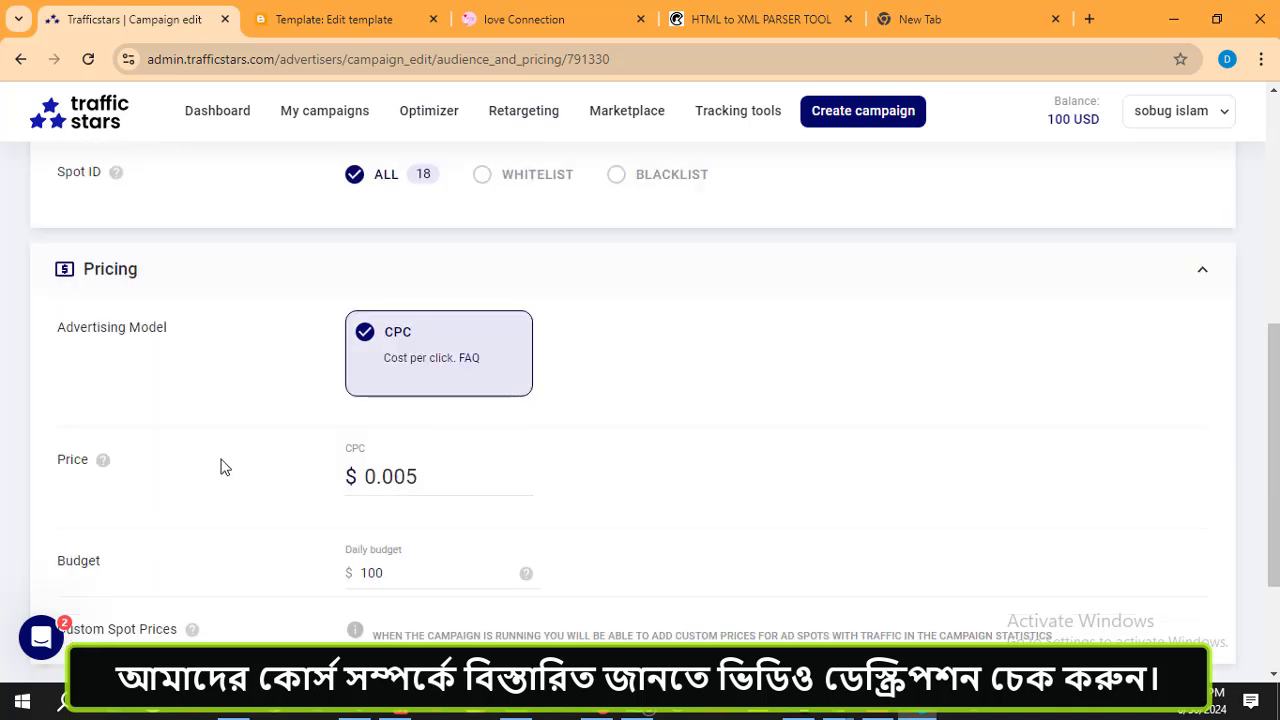
scroll(483, 443, down, 1)
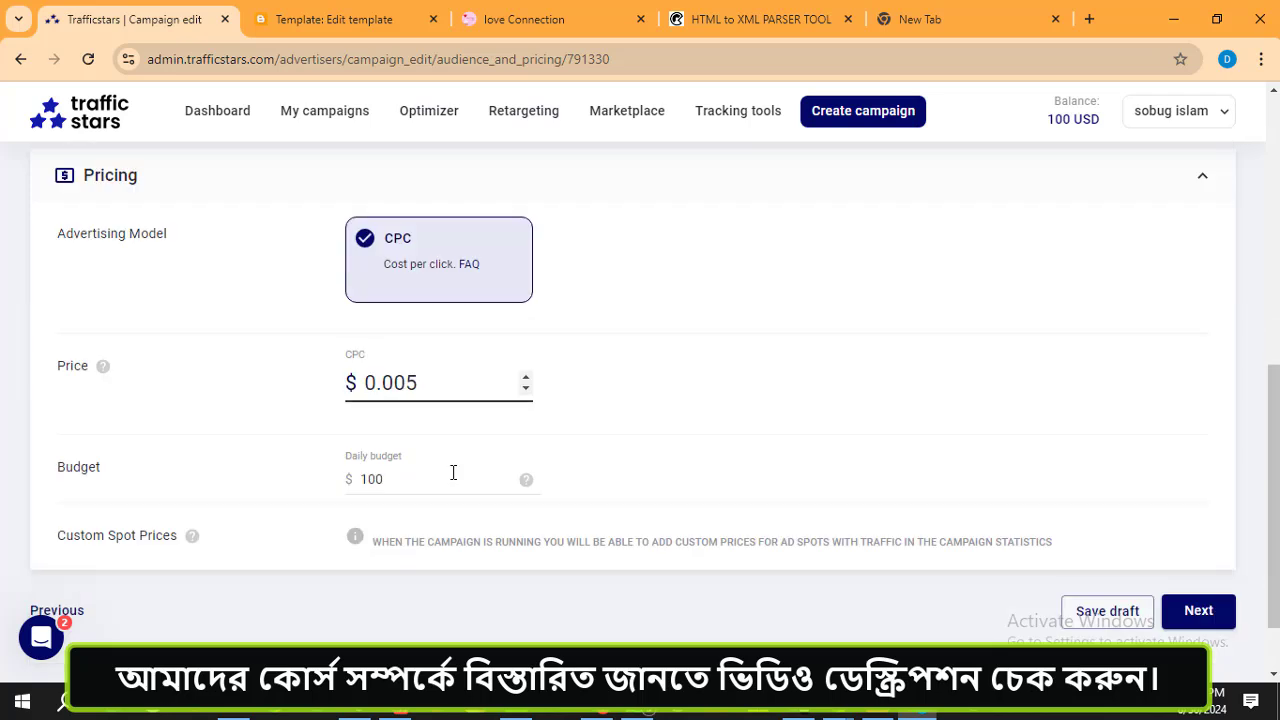
click(422, 386)
click(395, 476)
drag(382, 479, 351, 479)
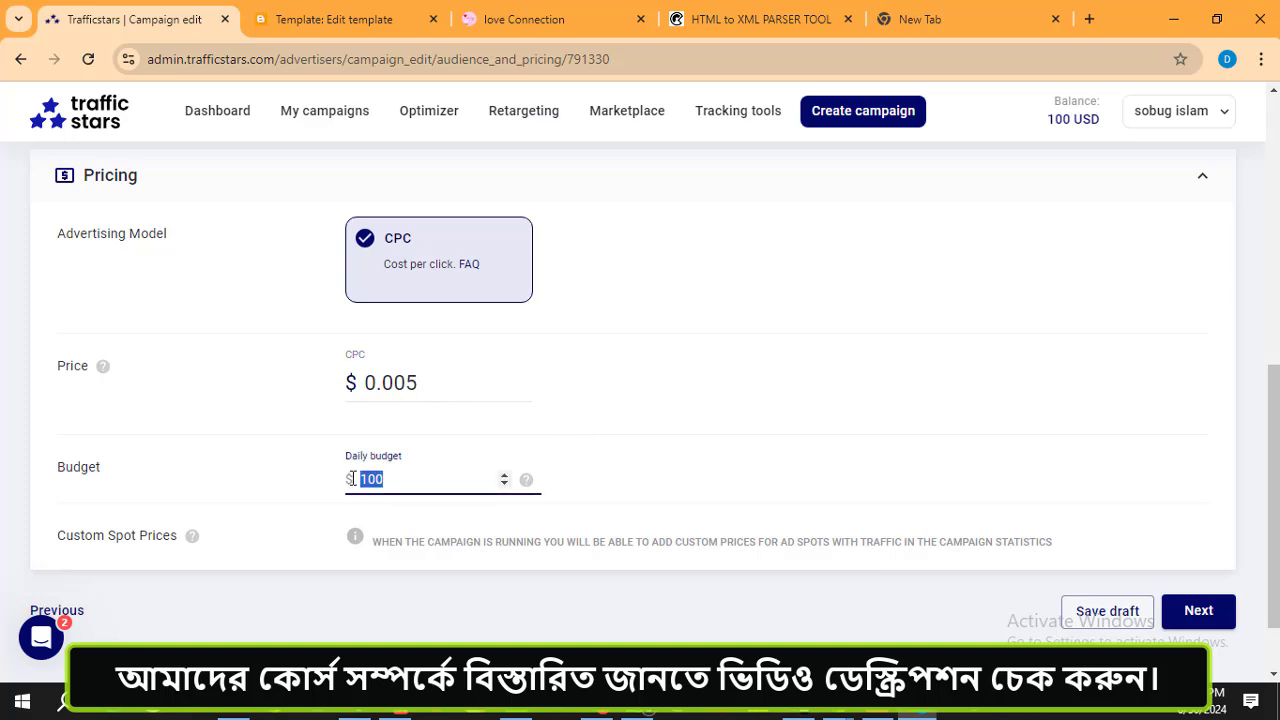
text(25)
scroll(709, 514, up, 4)
scroll(709, 514, down, 5)
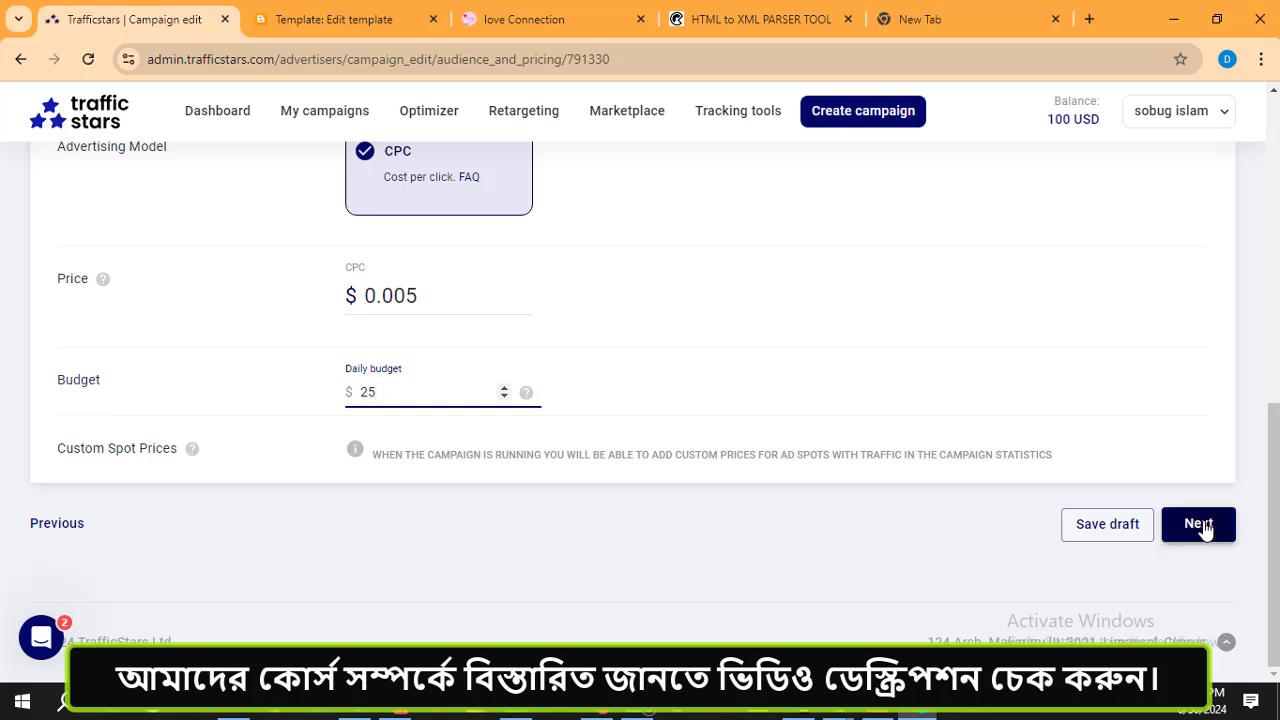
click(1200, 526)
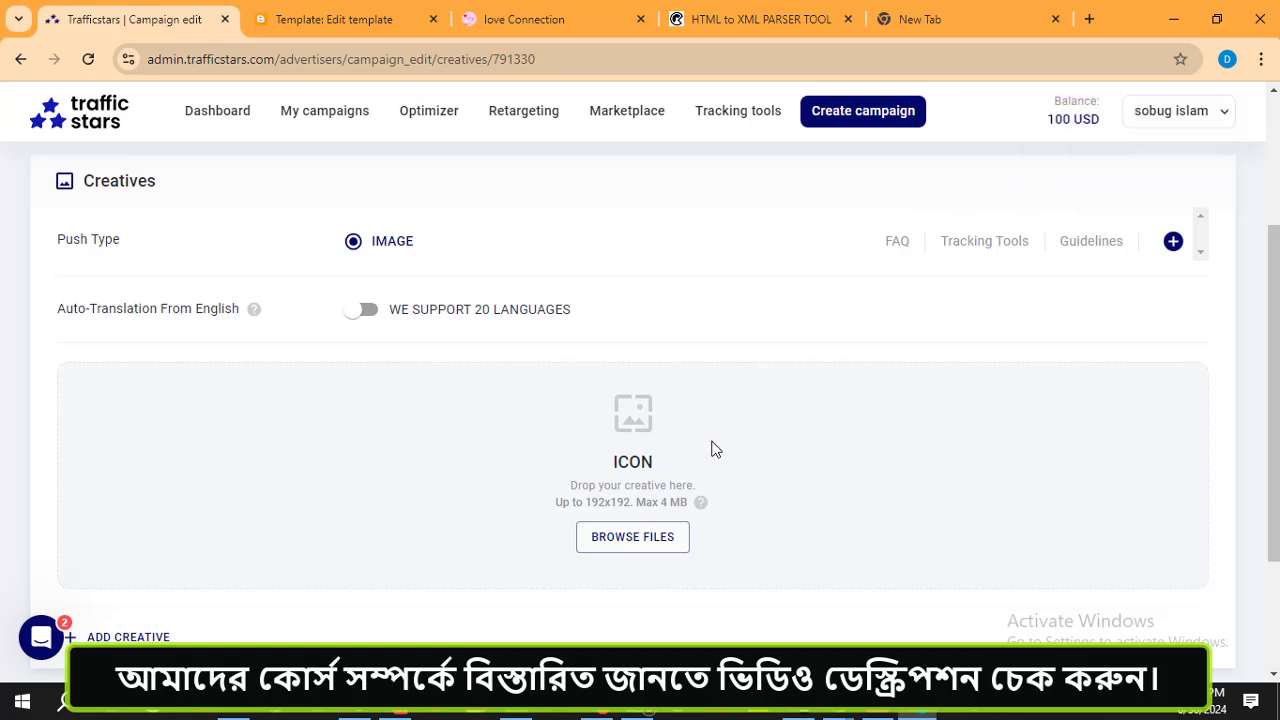
- Keep the creative's priority at 1 and set its frequency capping per day to 1
click(368, 315)
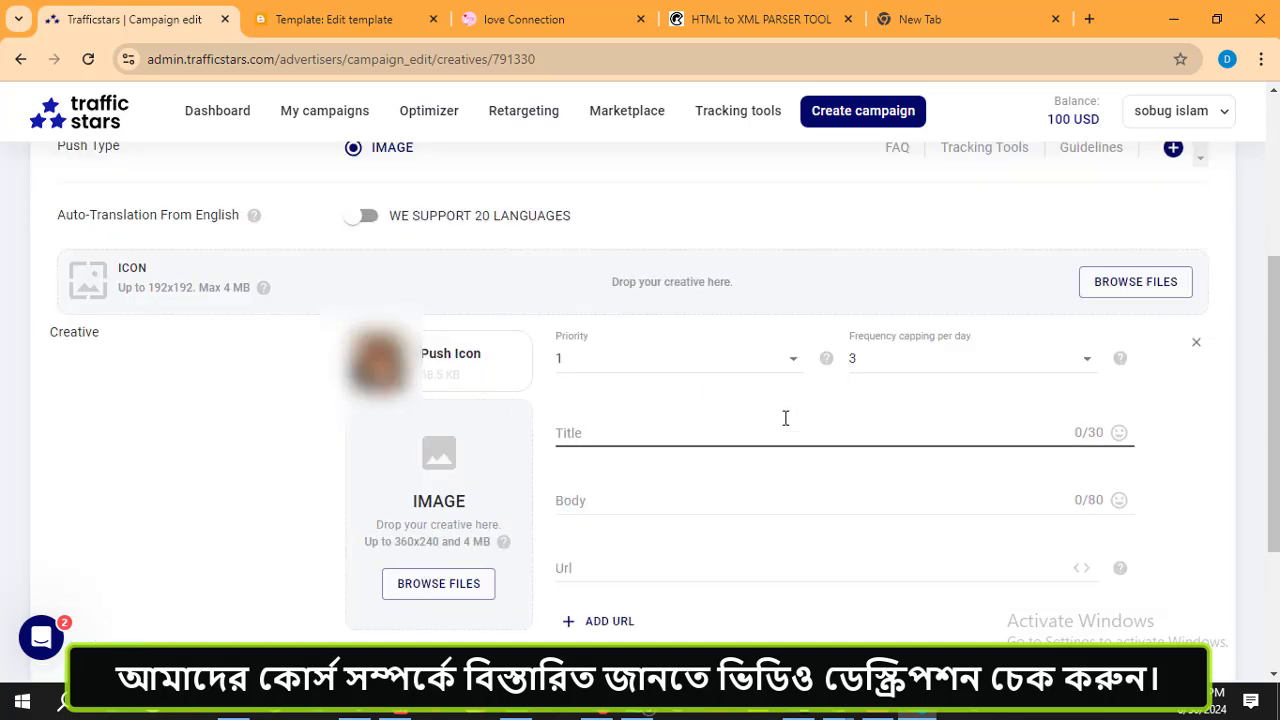
click(571, 357)
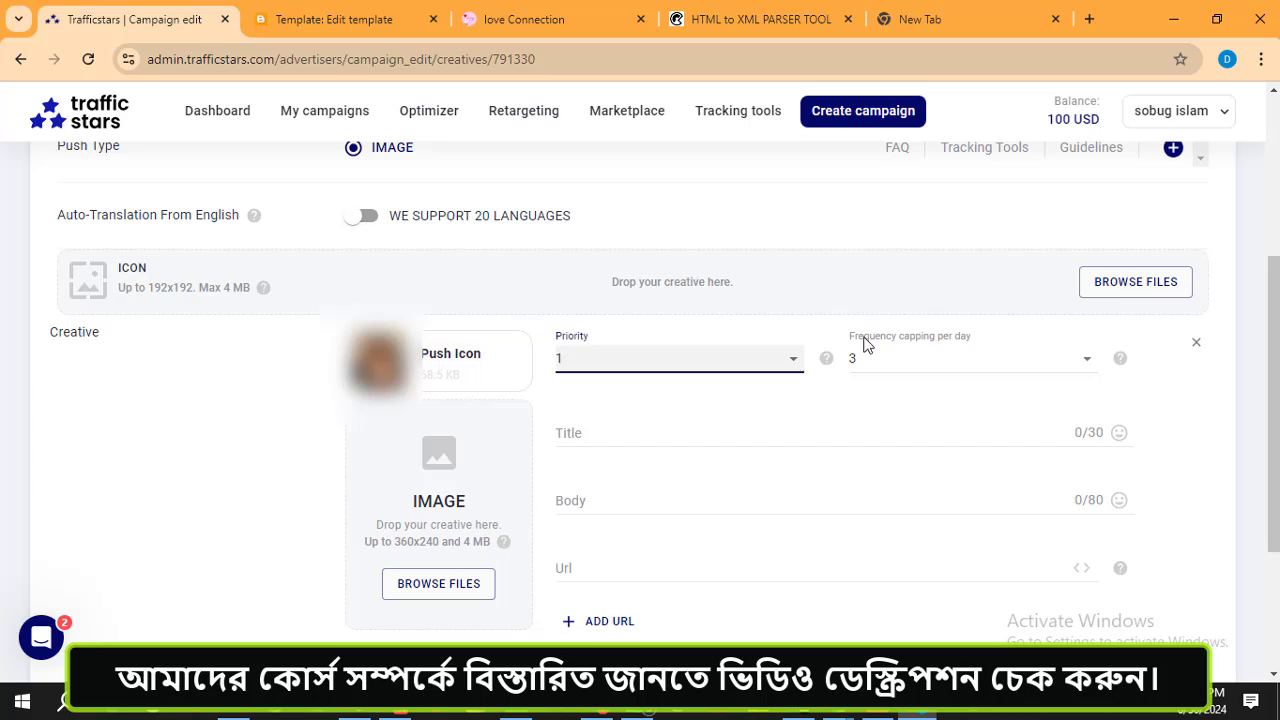
click(1078, 360)
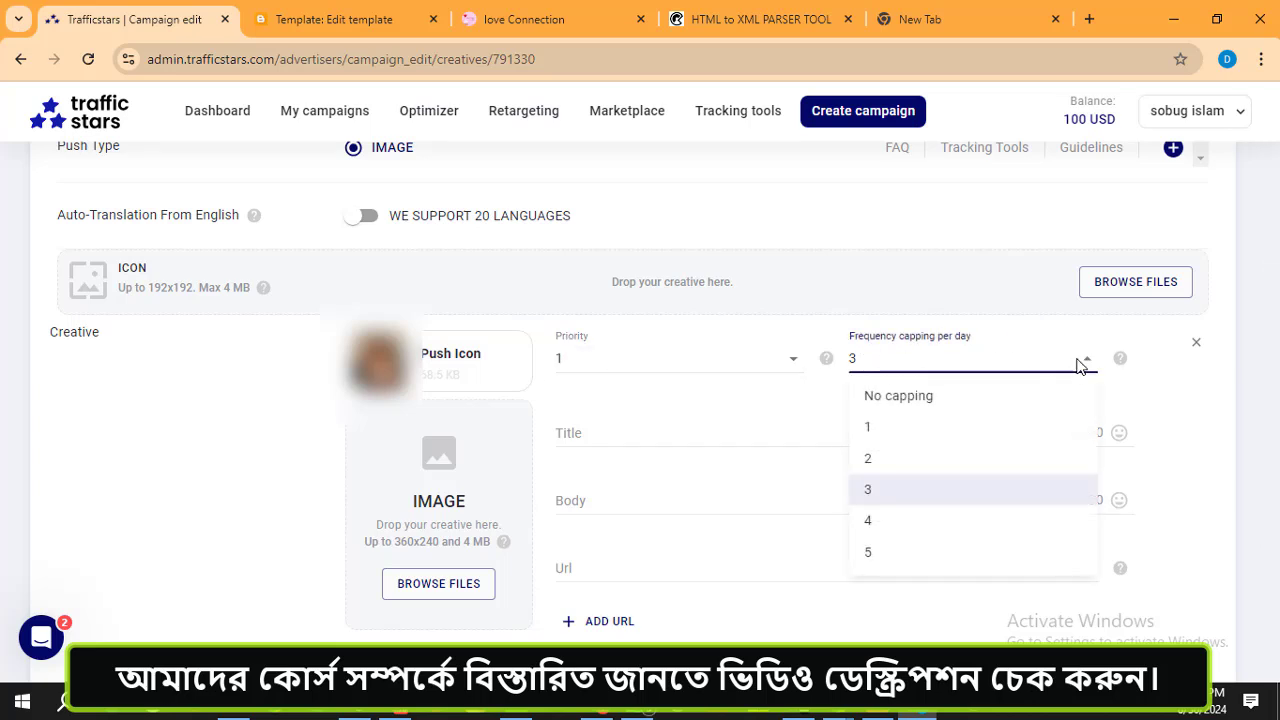
click(900, 398)
click(1088, 360)
click(881, 427)
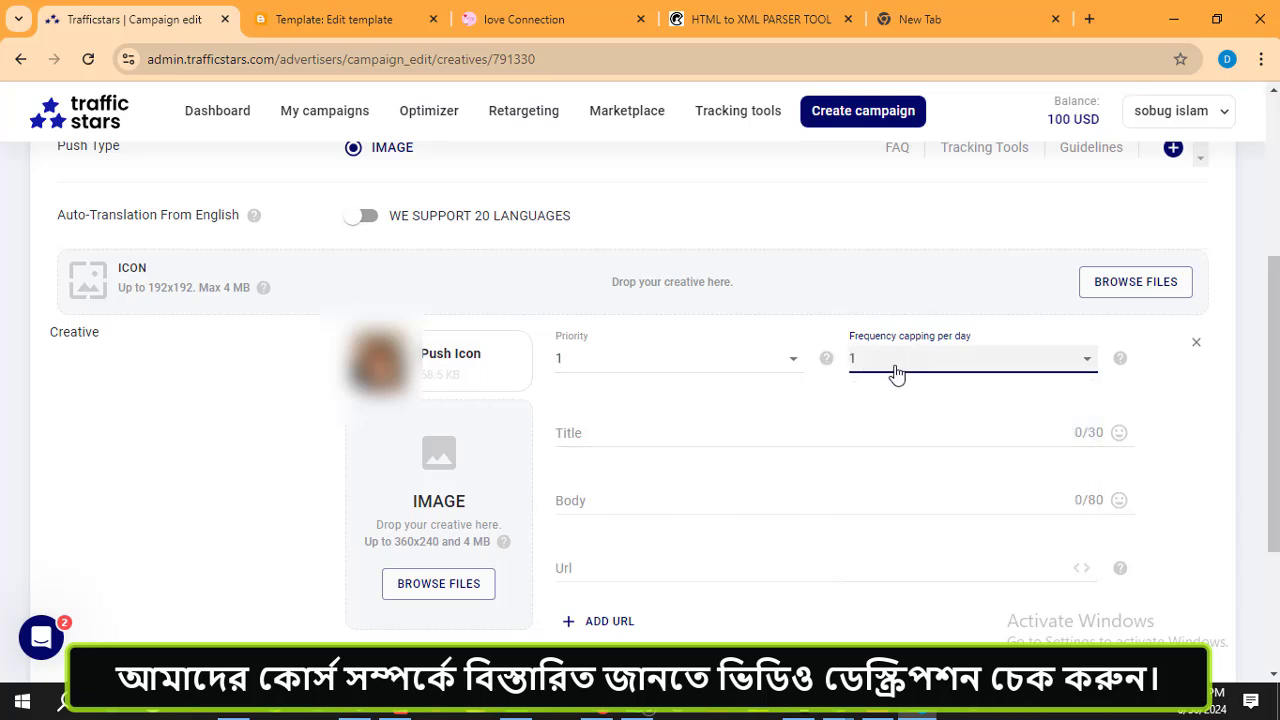
- Set the push creative's title to 'Love ❤️ Connection', inserting the red heart emoji between the two words
click(610, 433)
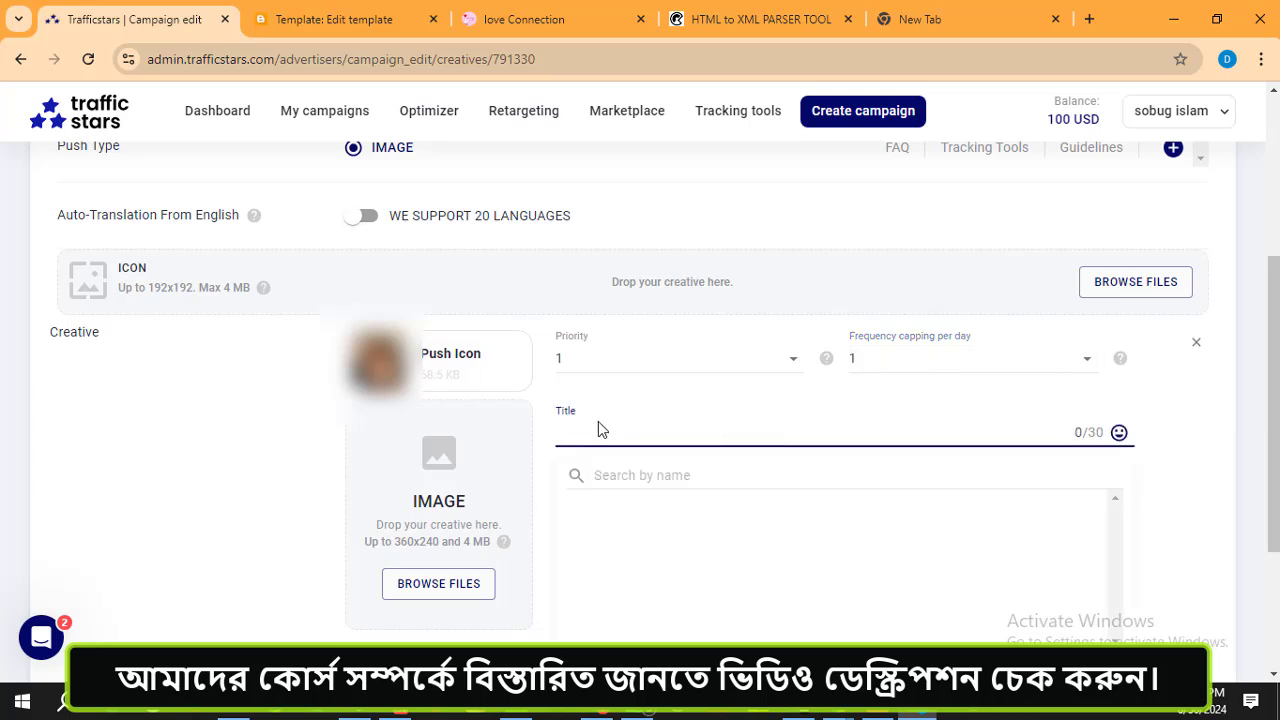
text(Love)
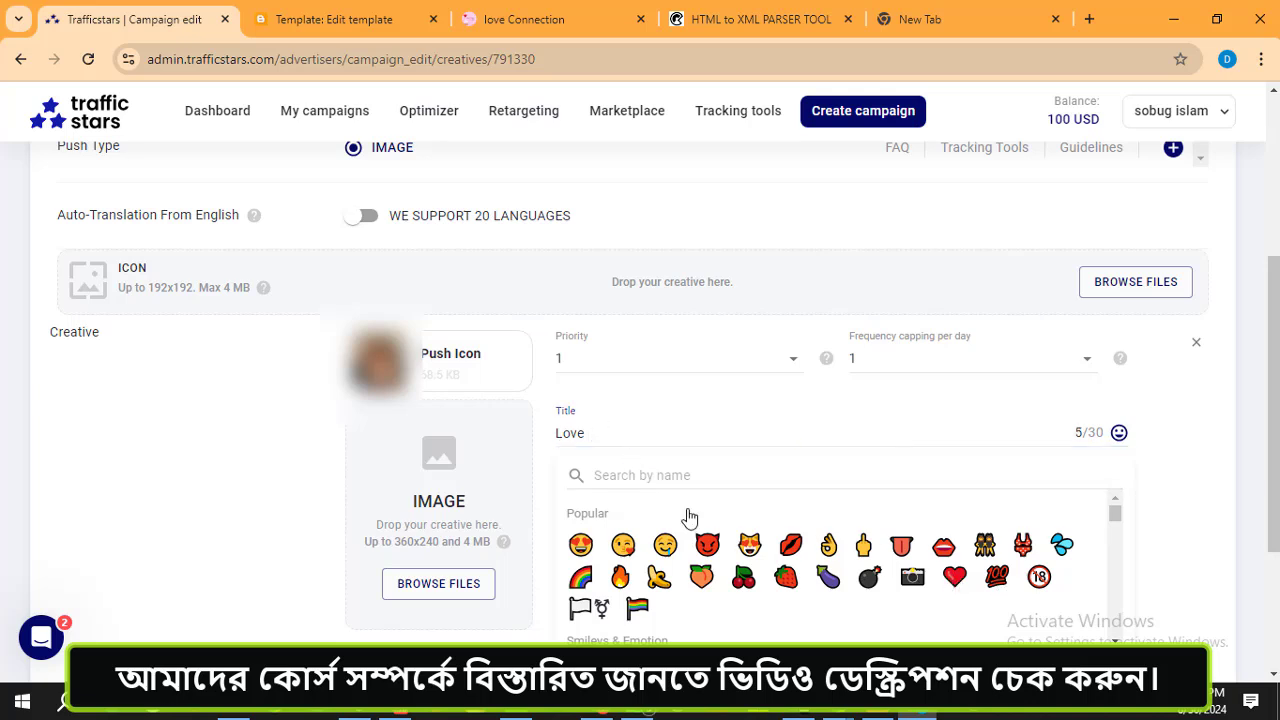
click(956, 577)
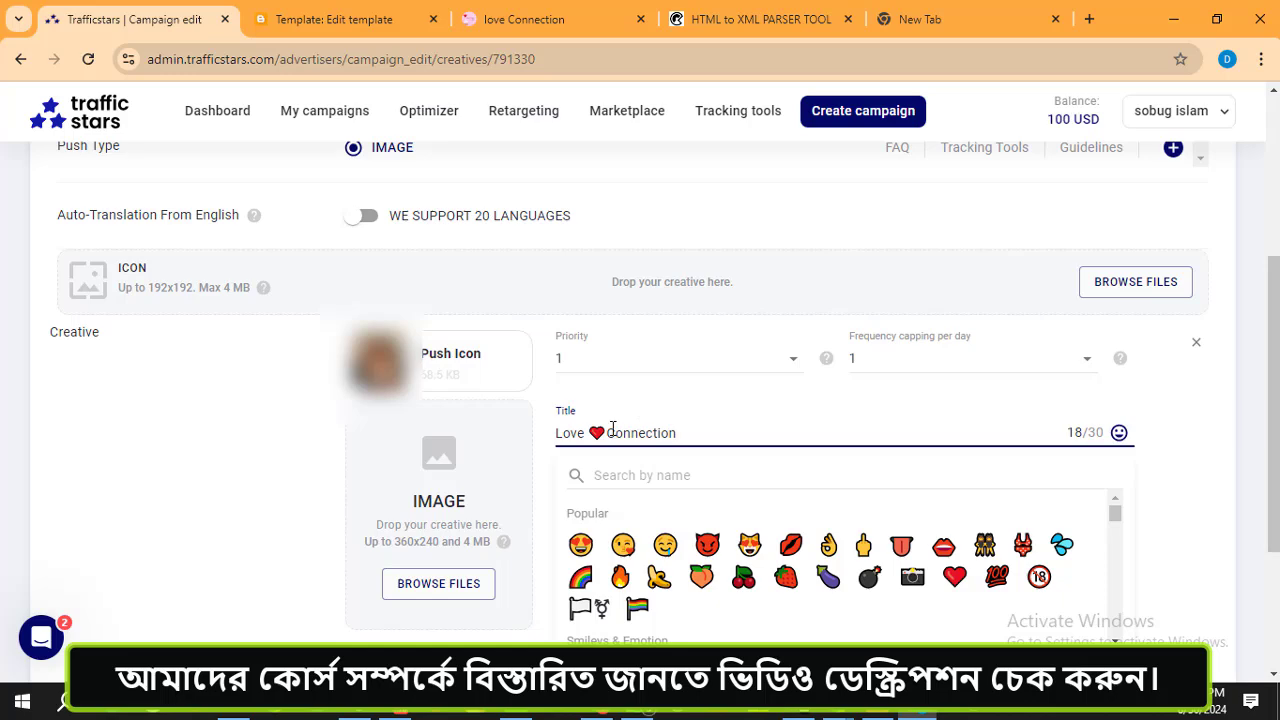
click(651, 474)
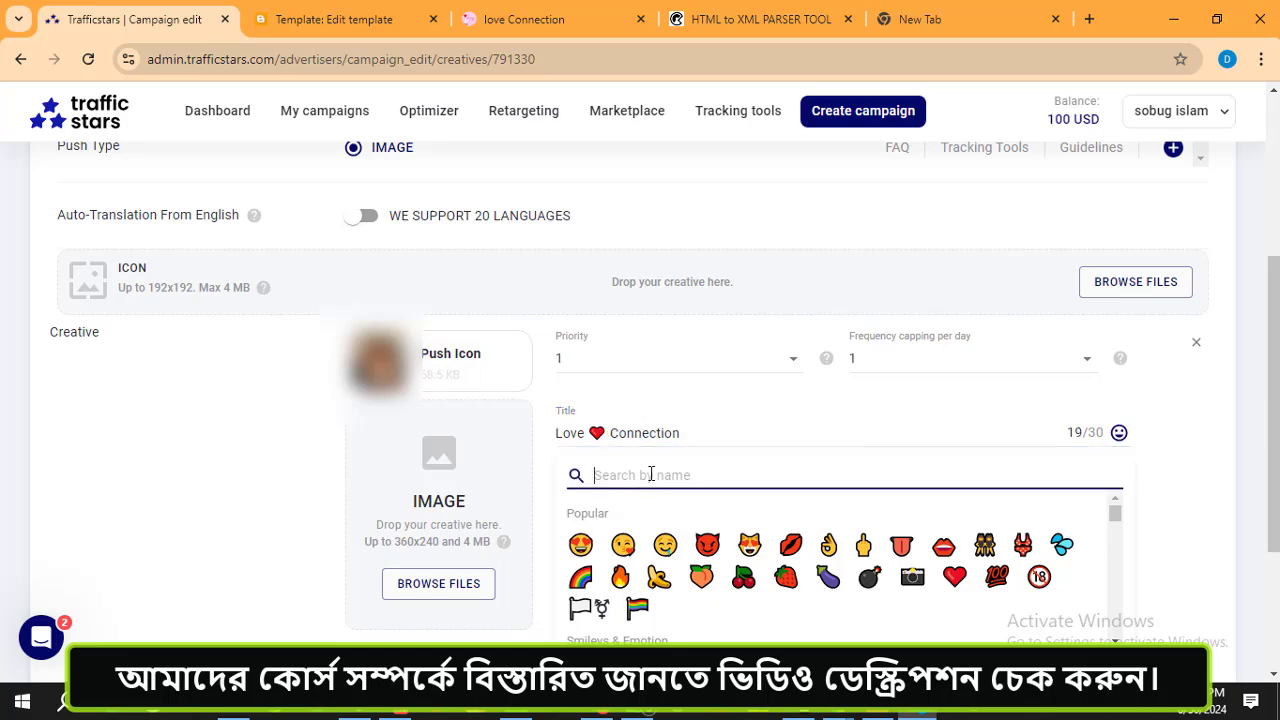
click(697, 438)
scroll(720, 498, down, 2)
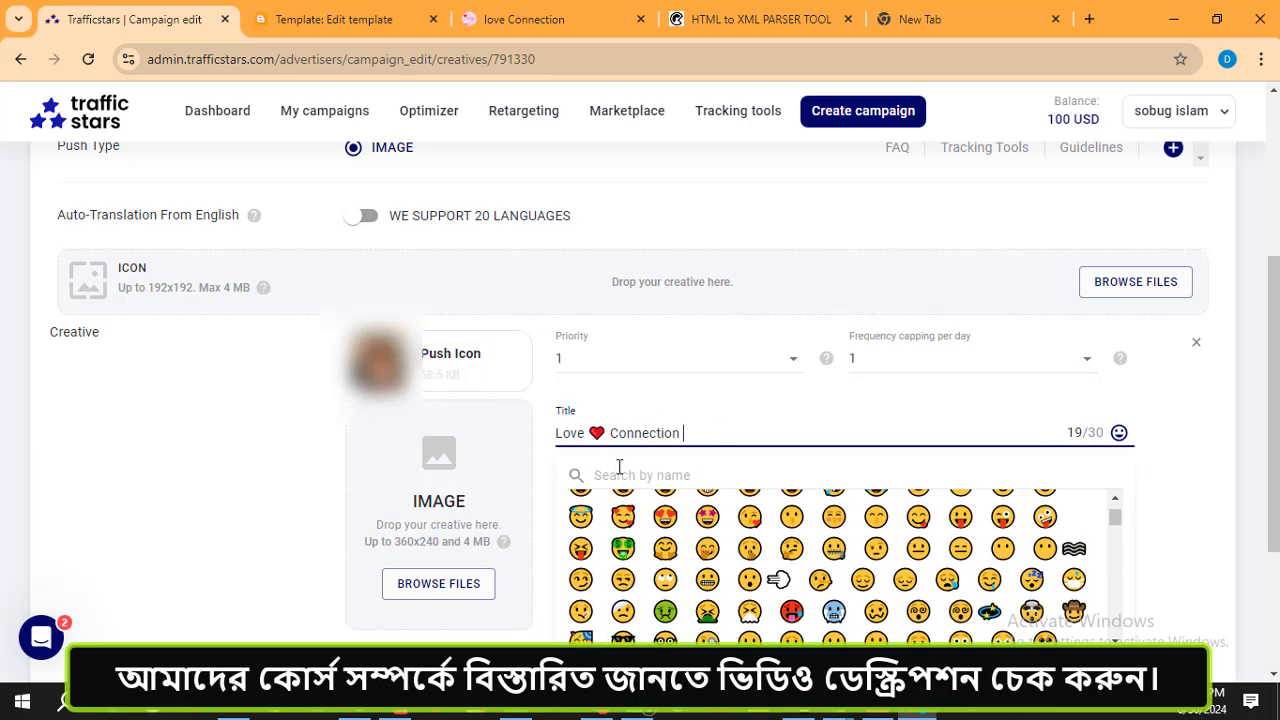
click(612, 477)
scroll(740, 575, down, 5)
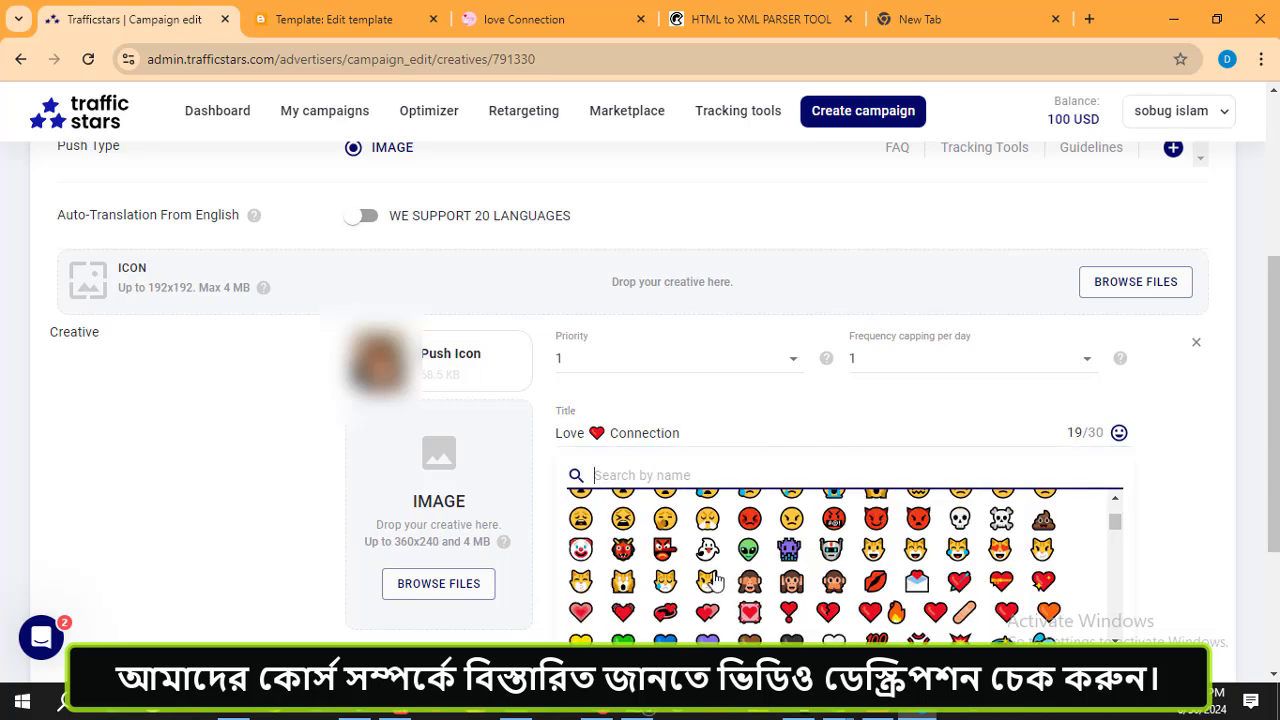
scroll(750, 575, up, 3)
click(690, 430)
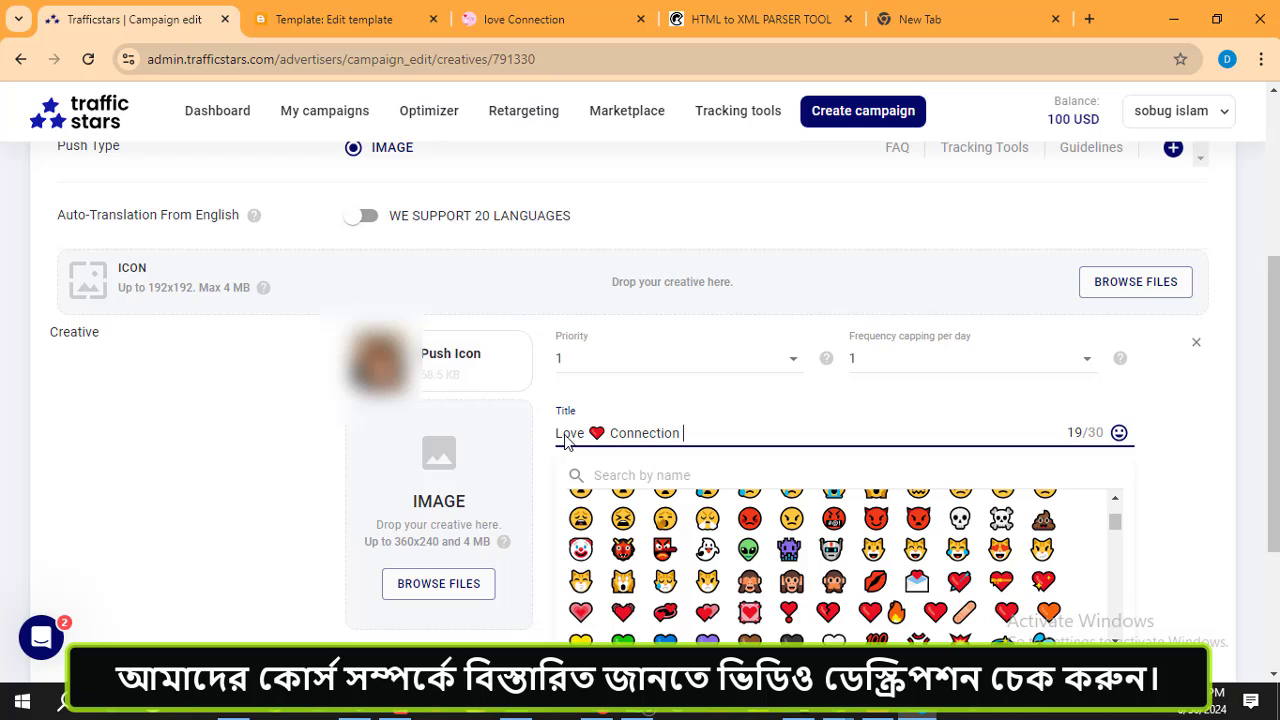
- Upload the creative's image and set the body to 'Hey friends I am single, I am searching a honest person who will marry me ❤️'
click(440, 592)
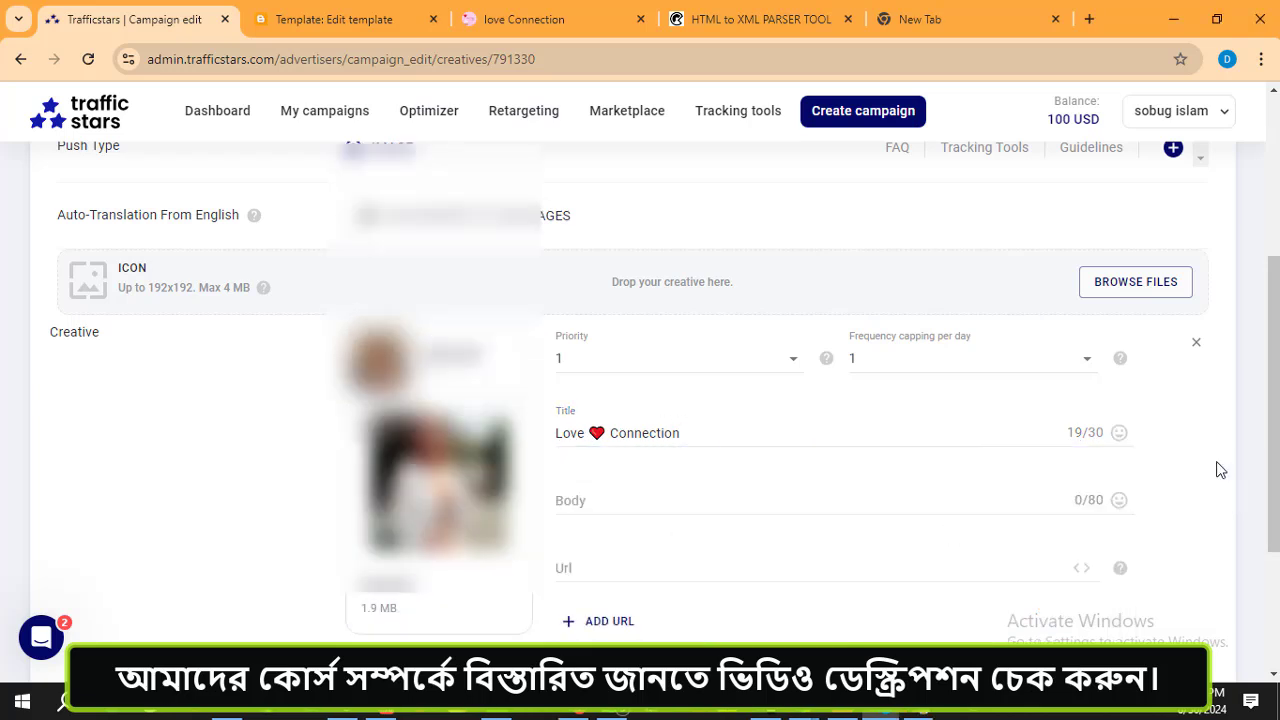
scroll(718, 400, down, 2)
click(718, 322)
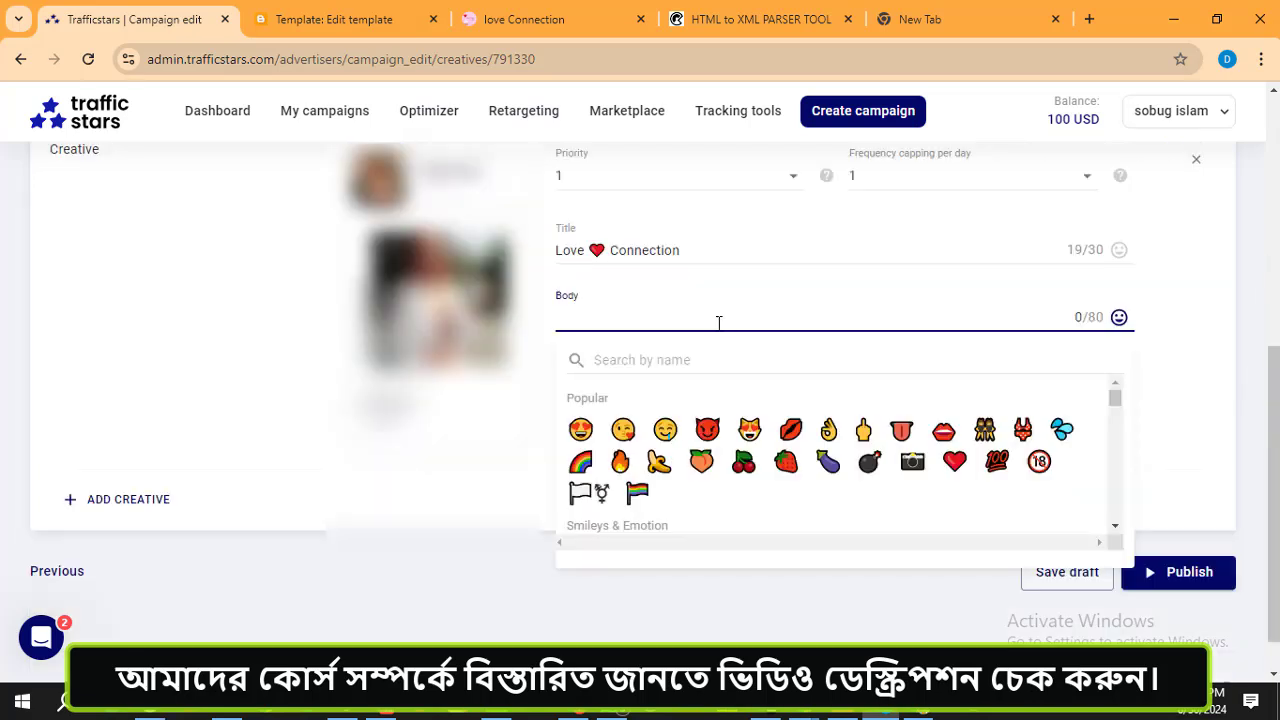
text(Hey friends I am  single, I am searching a honest person who will marry me ❤)
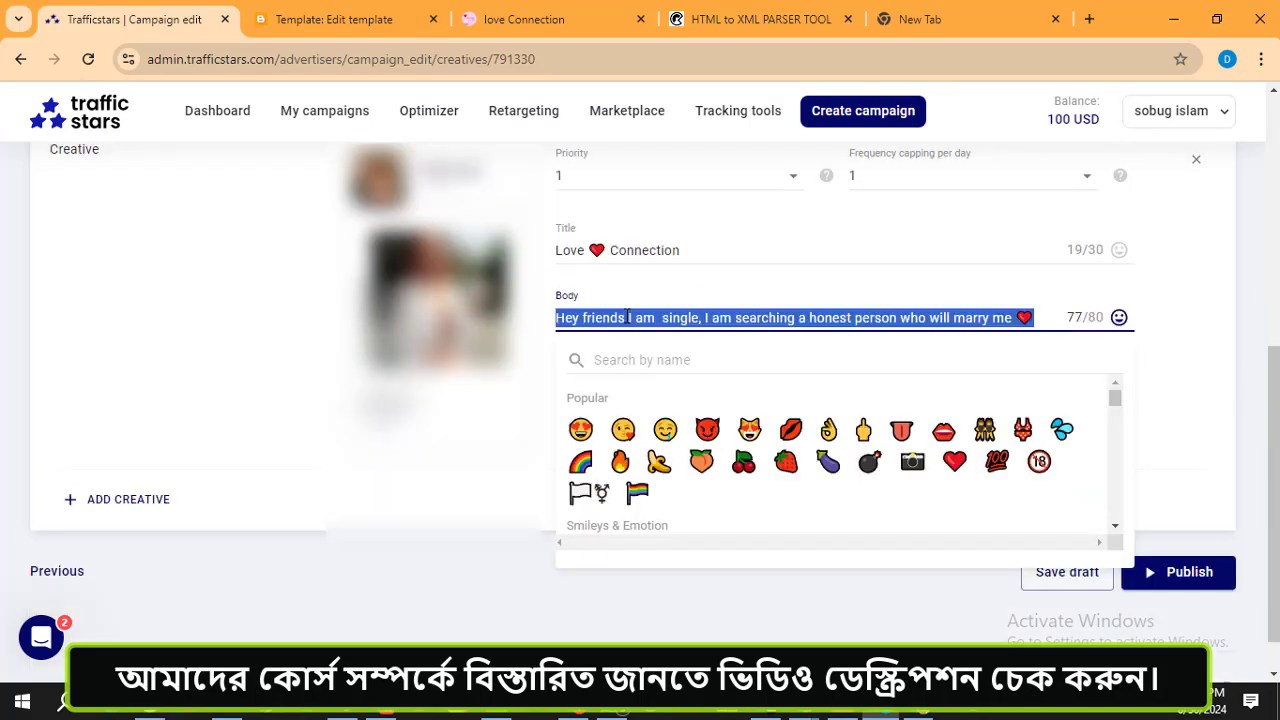
click(627, 317)
key(Tab)
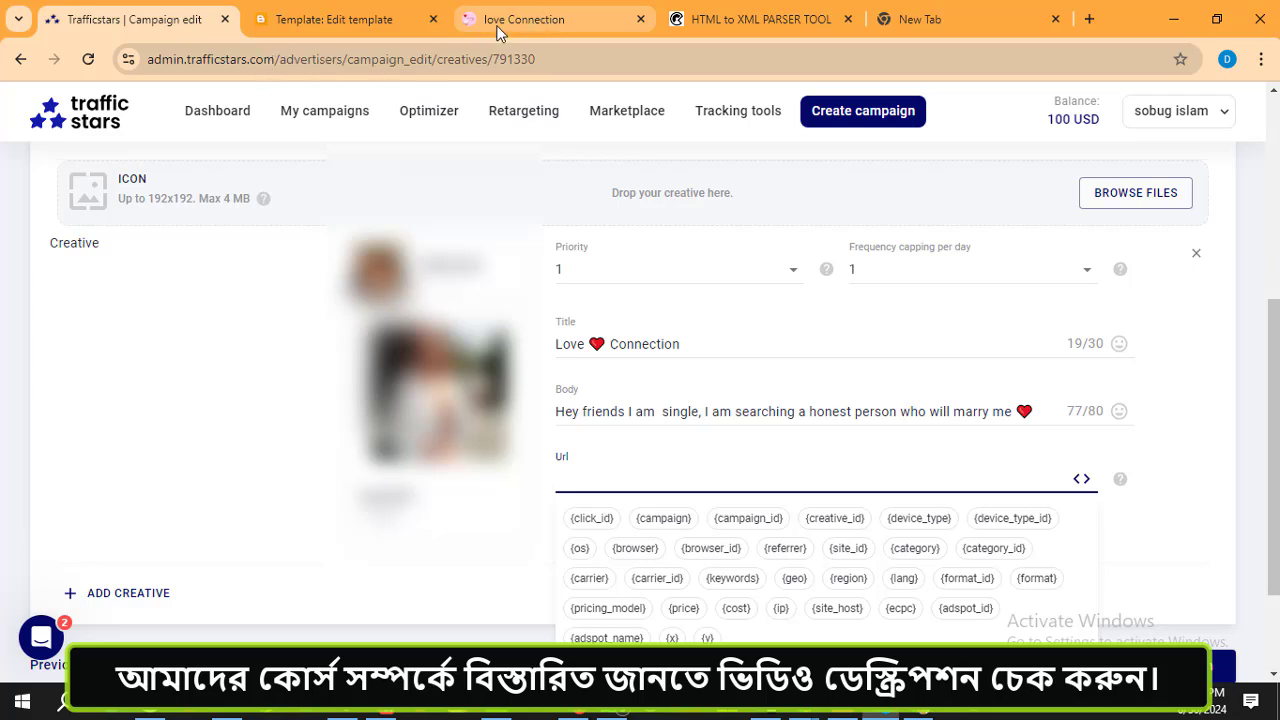
click(498, 28)
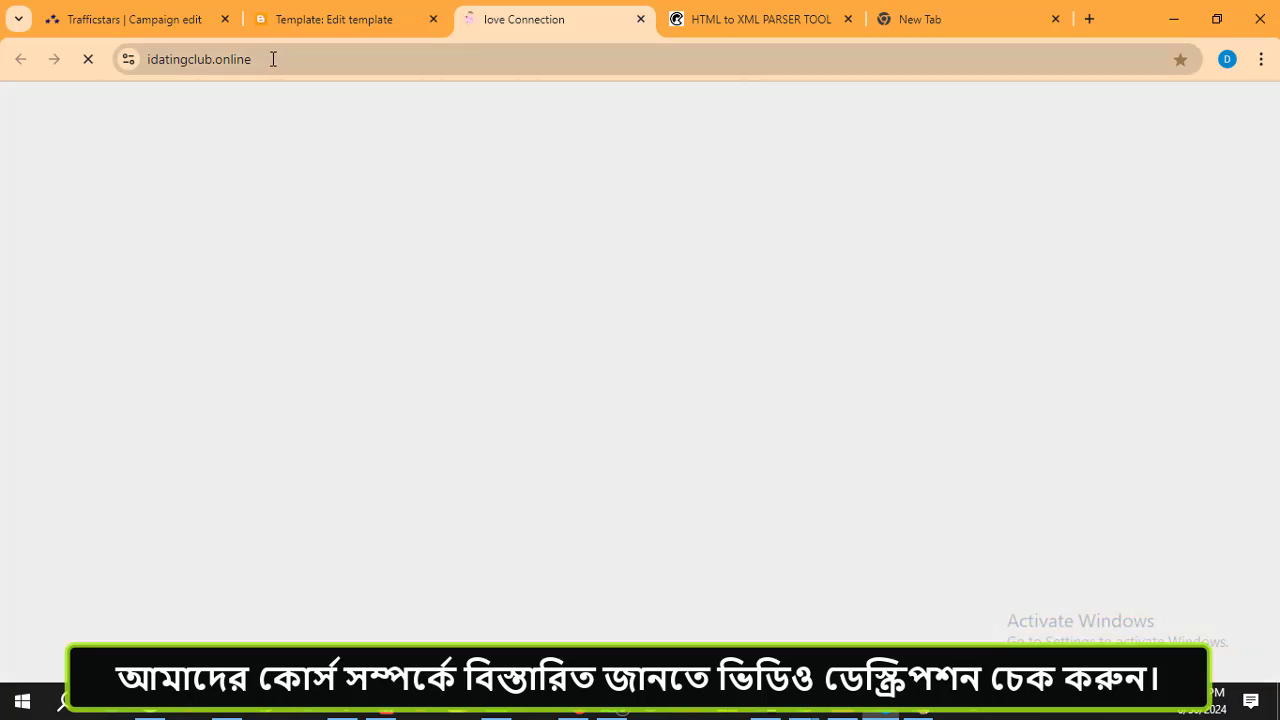
click(260, 60)
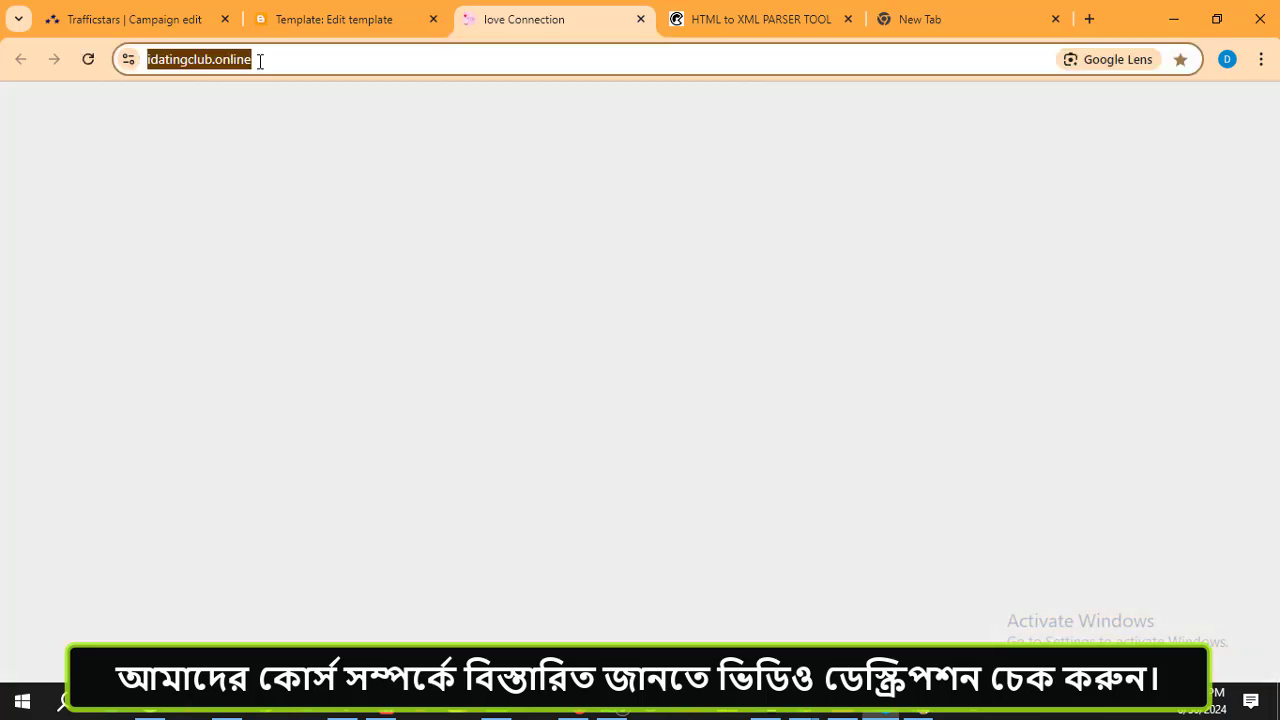
key(ctrl+c)
click(190, 22)
key(ctrl+v)
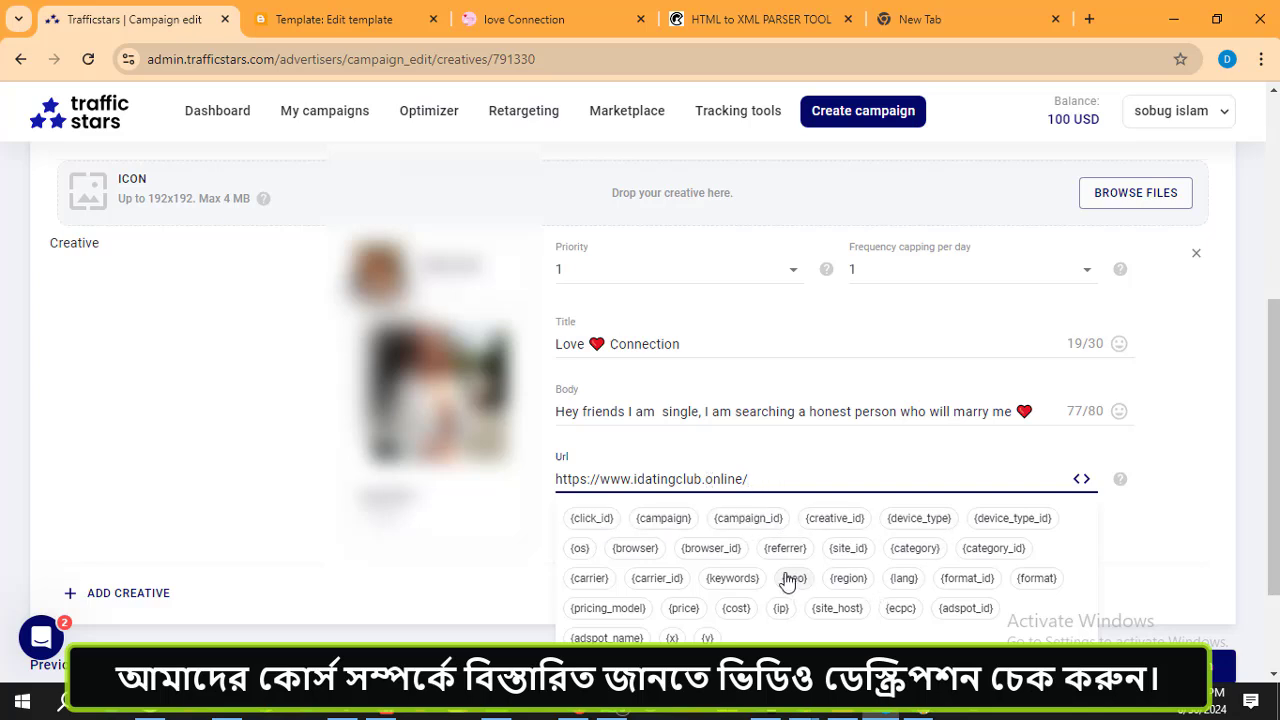
- Try appending the {click_id}, {campaign_id} and {creative_id} macros to the creative's URL and remove them again
scroll(786, 580, down, 1)
click(588, 425)
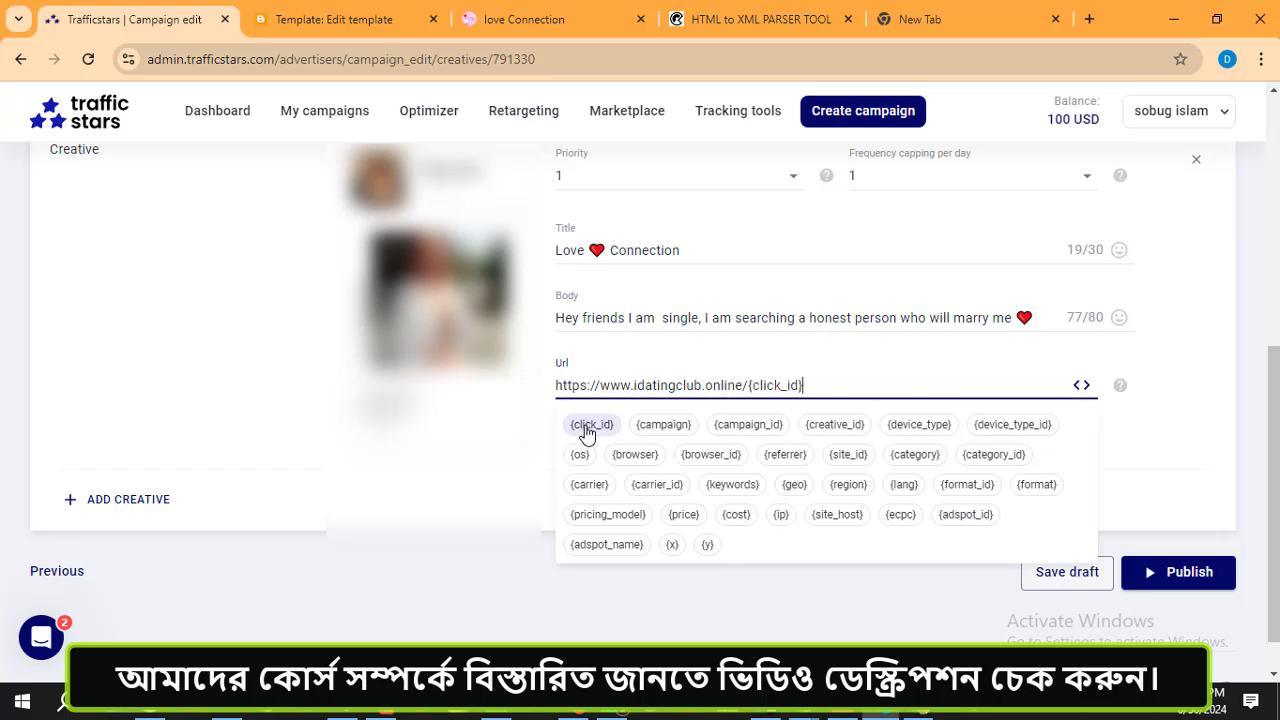
click(740, 426)
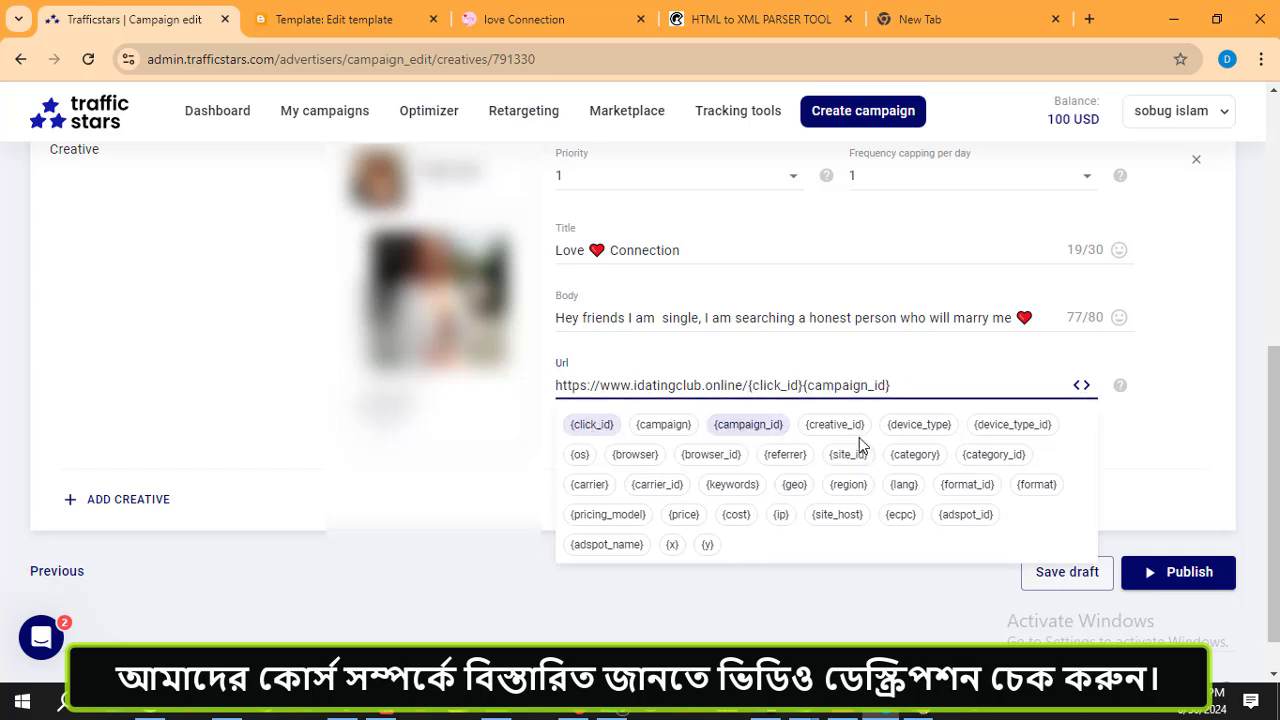
click(840, 428)
drag(972, 385, 751, 379)
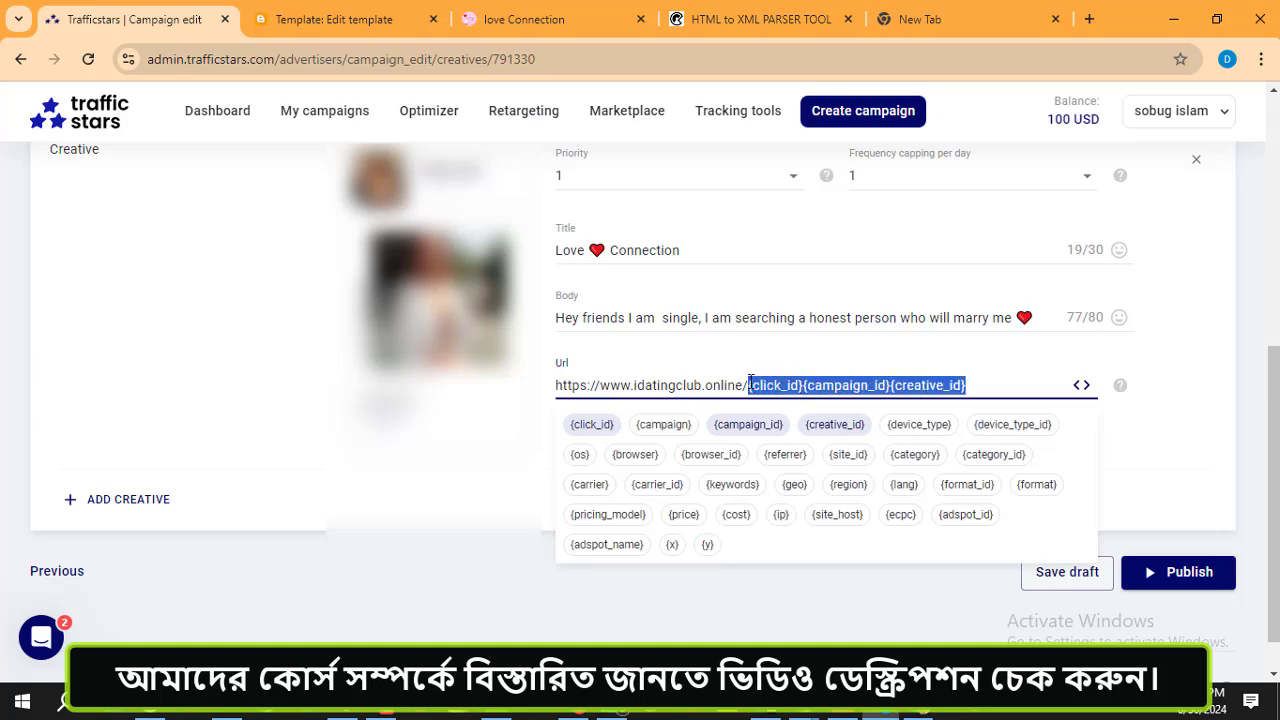
key(BackSpace)
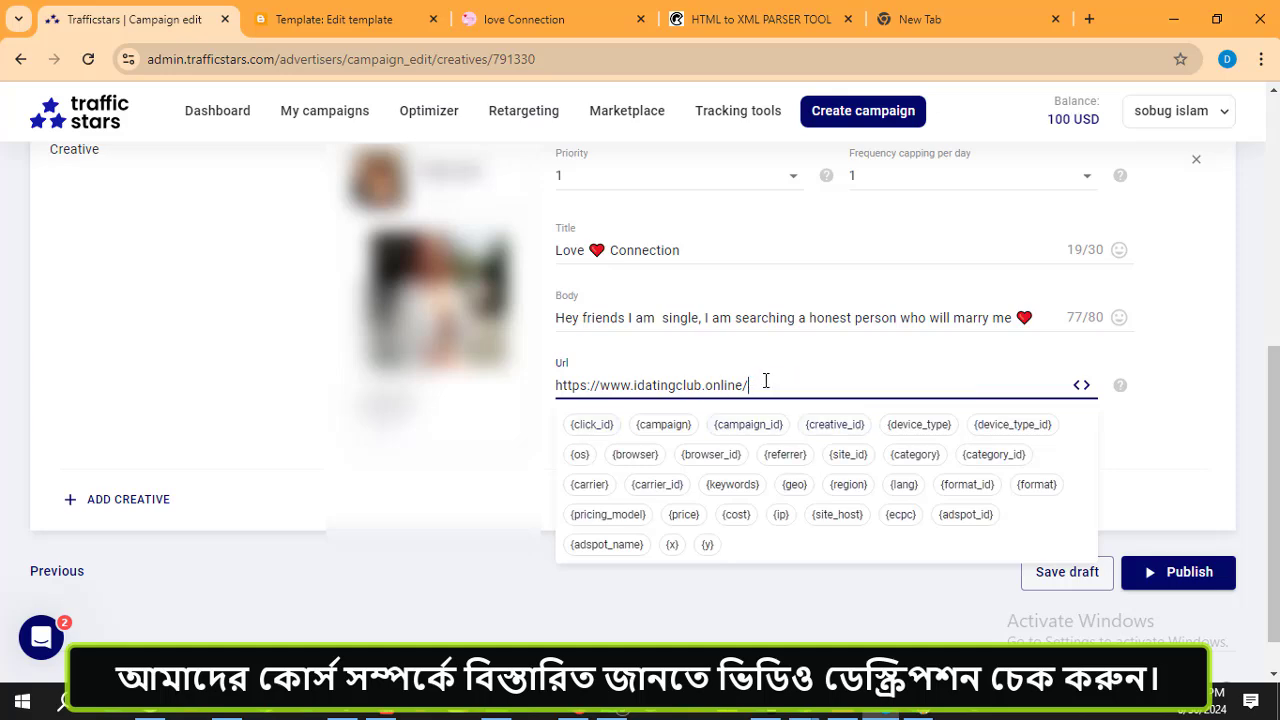
- Publish the campaign with its creative and proceed to the campaign list
click(1151, 406)
click(1178, 526)
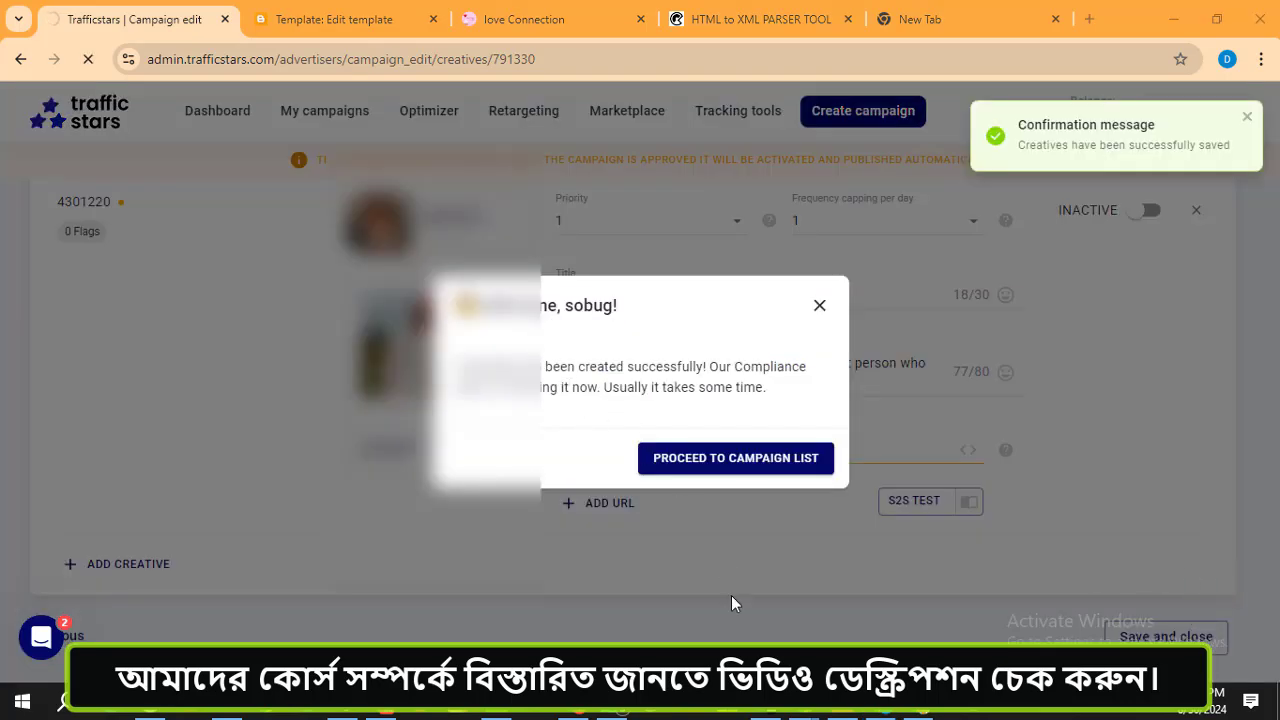
click(765, 458)
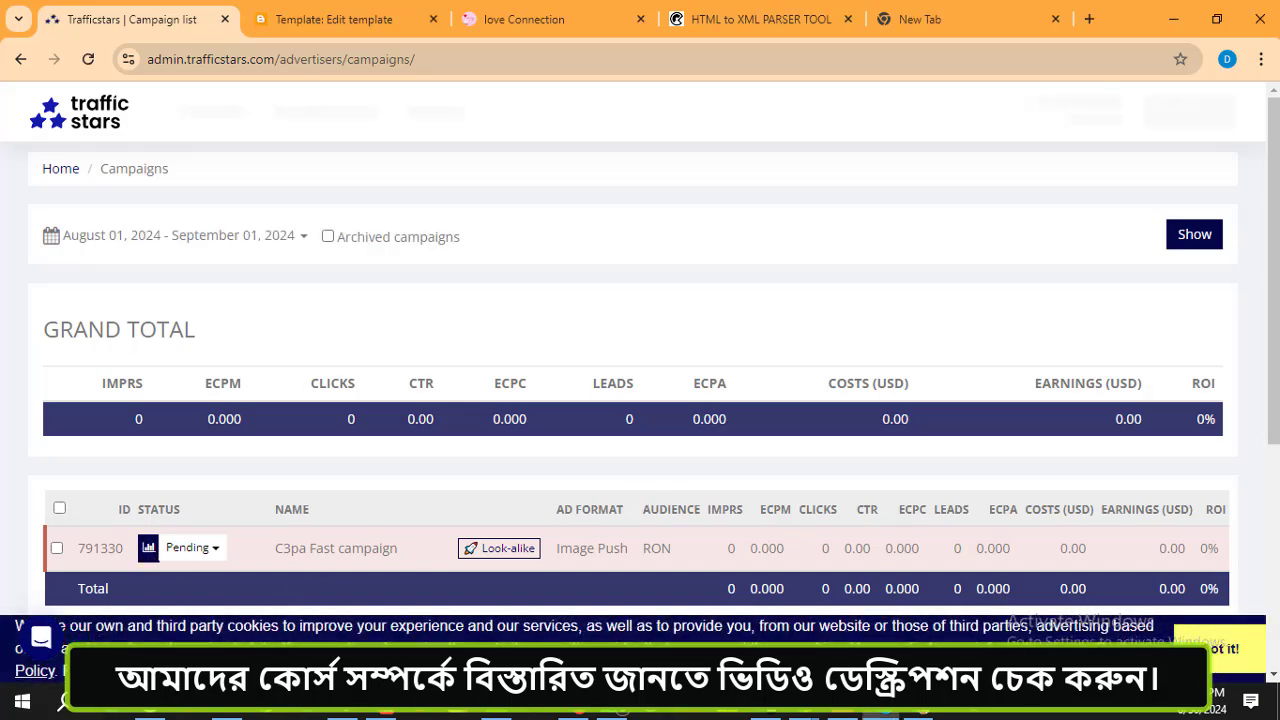
- Examine the C3pa Fast campaign's status, its available actions and the statistics in the campaign list
scroll(663, 318, down, 2)
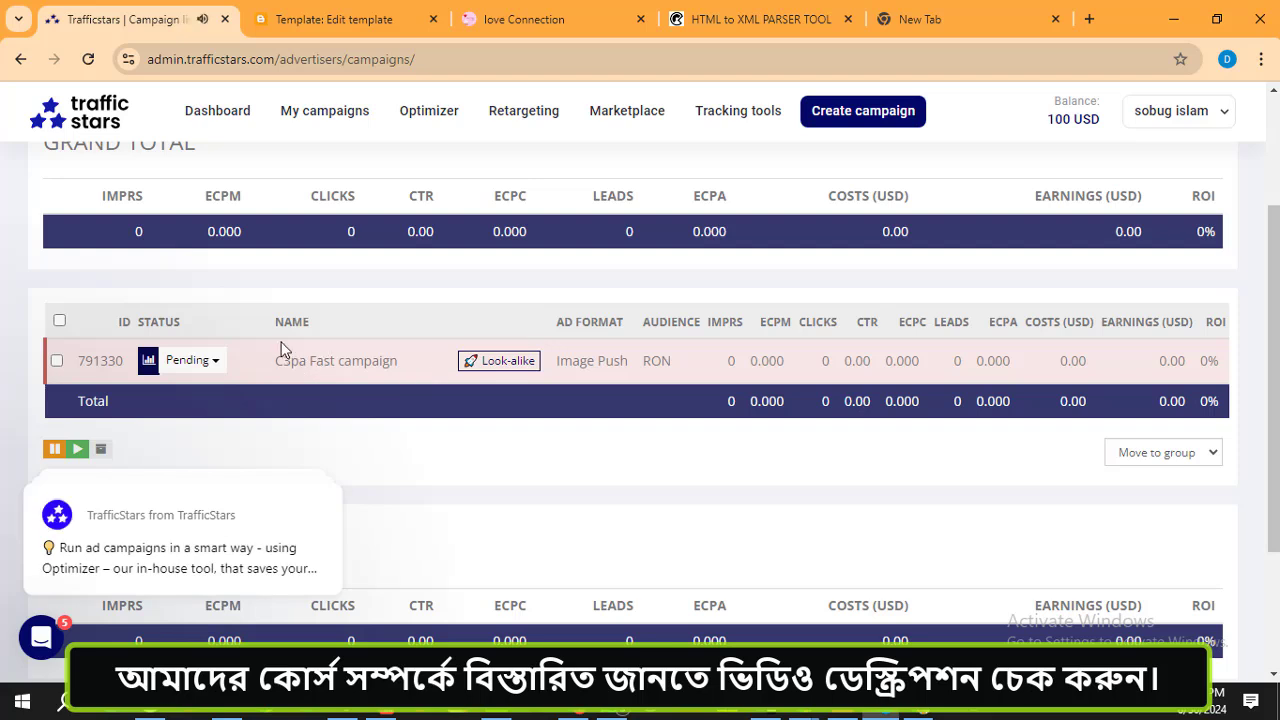
click(211, 366)
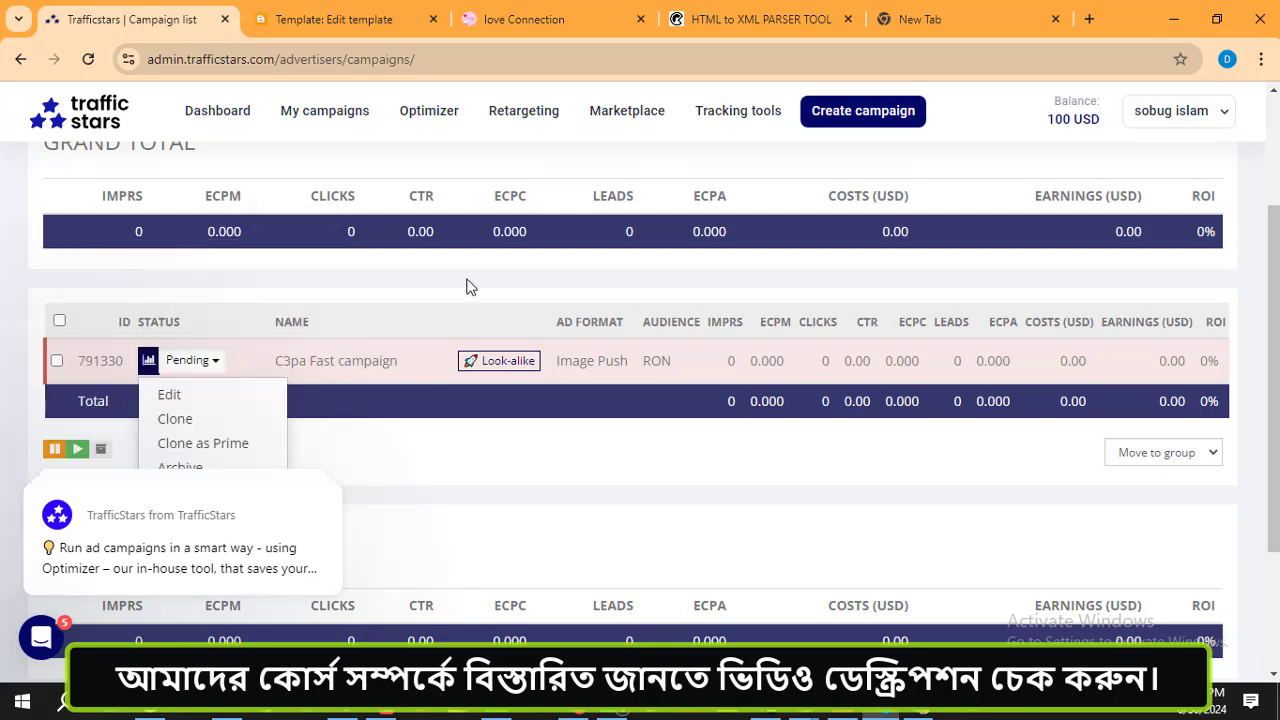
scroll(510, 312, down, 2)
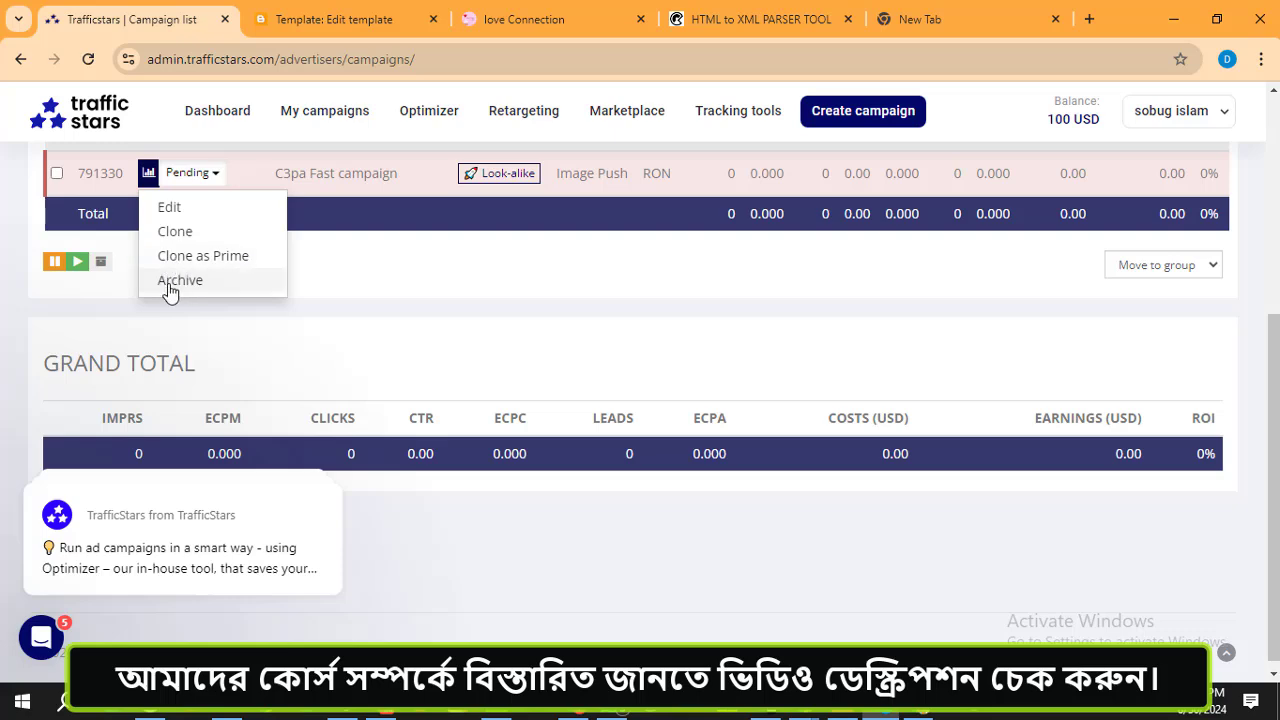
click(383, 346)
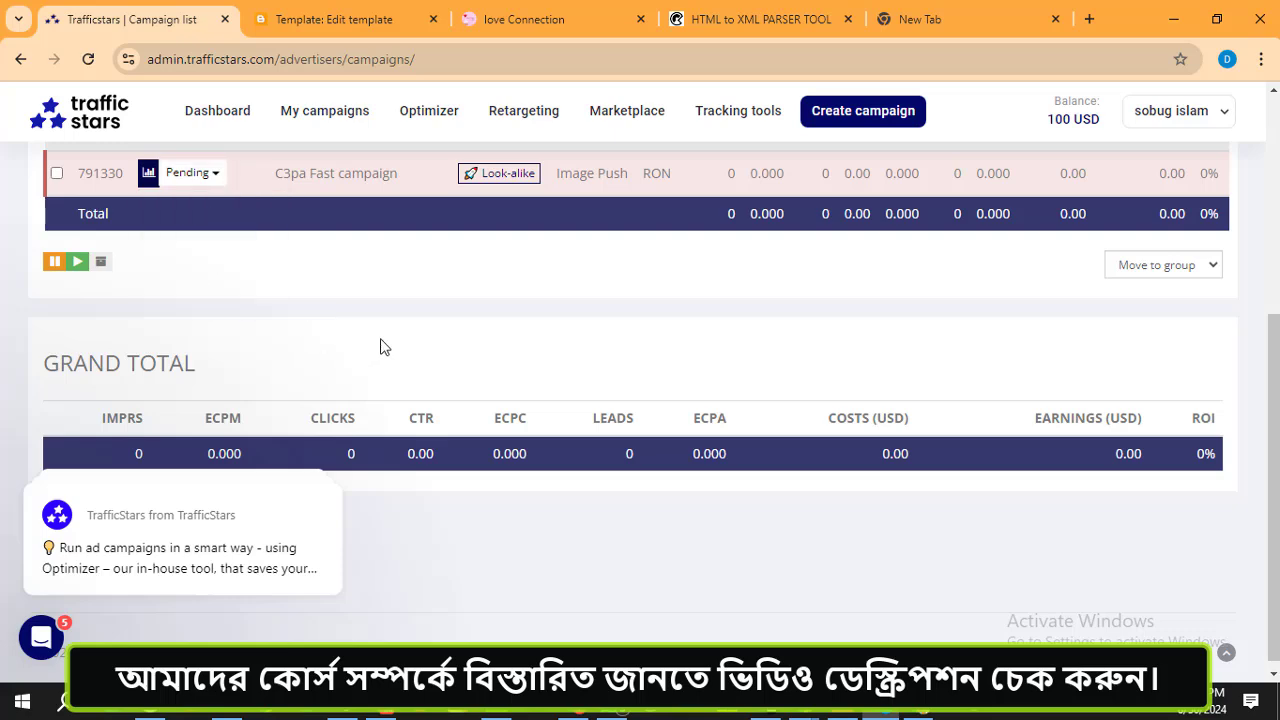
scroll(460, 331, up, 1)
scroll(560, 408, up, 2)
scroll(558, 408, up, 1)
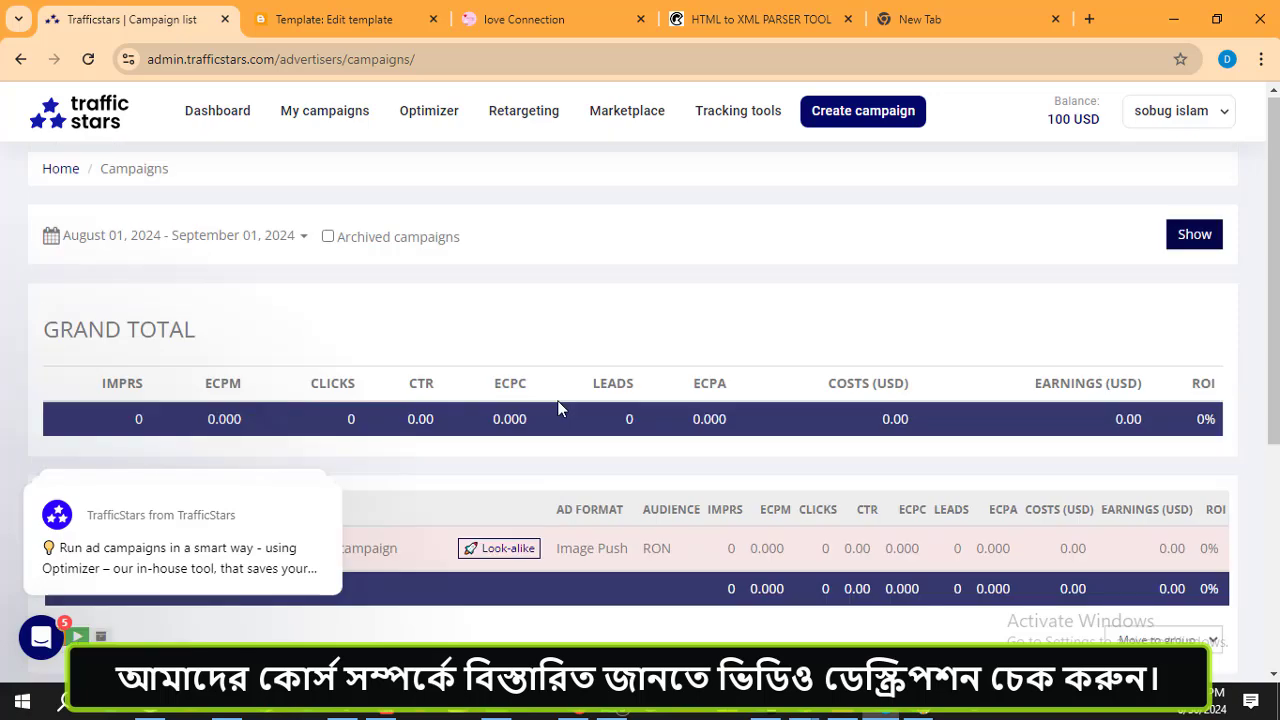
scroll(558, 408, down, 2)
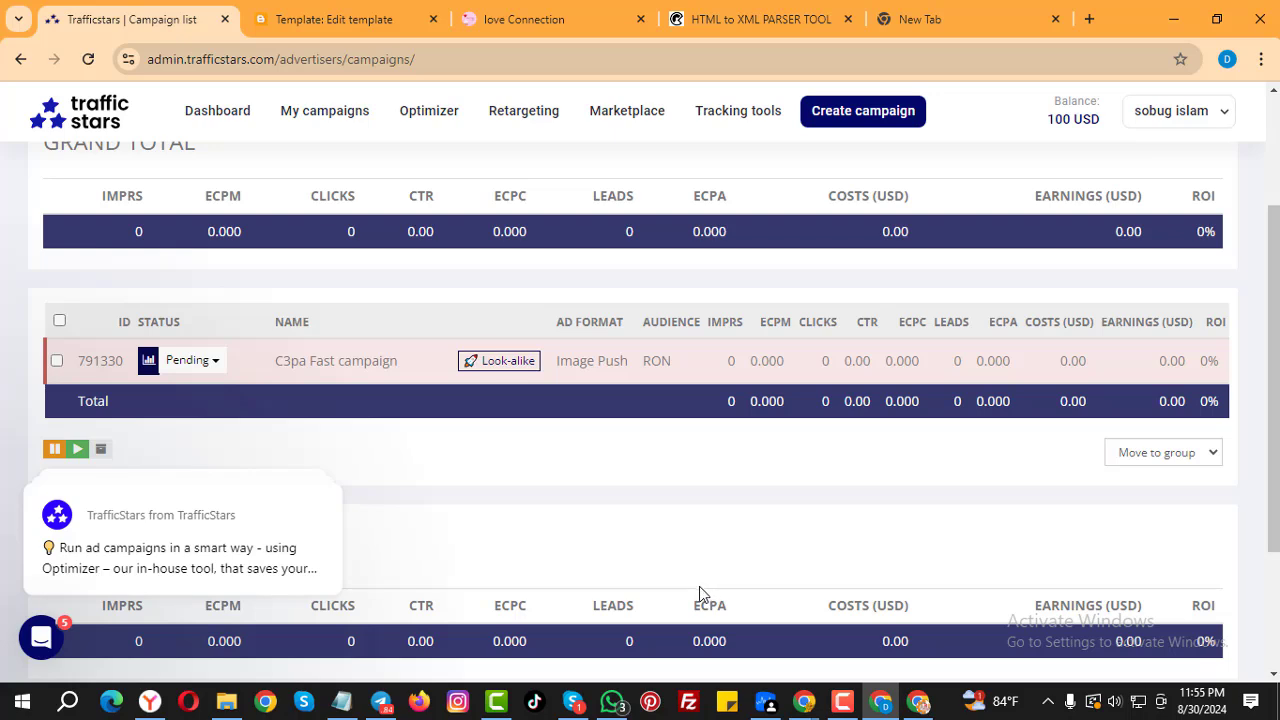
scroll(716, 568, up, 2)
scroll(717, 568, down, 2)
scroll(717, 568, up, 2)
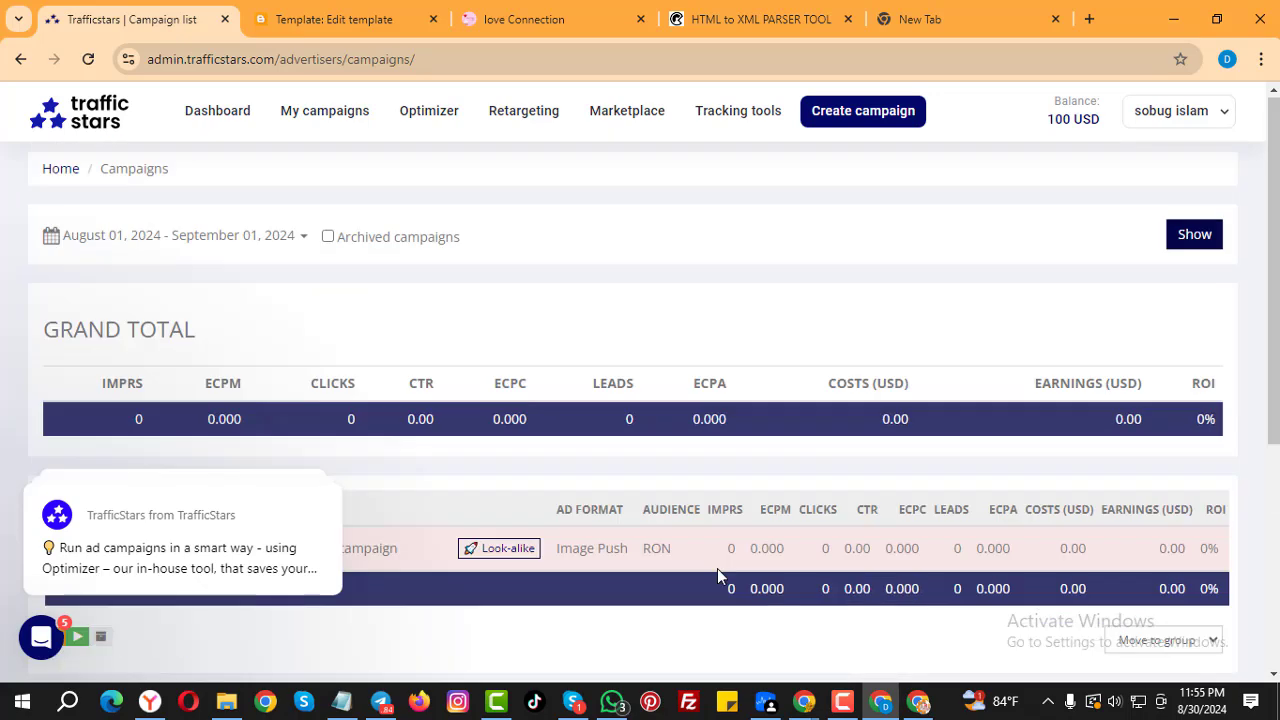